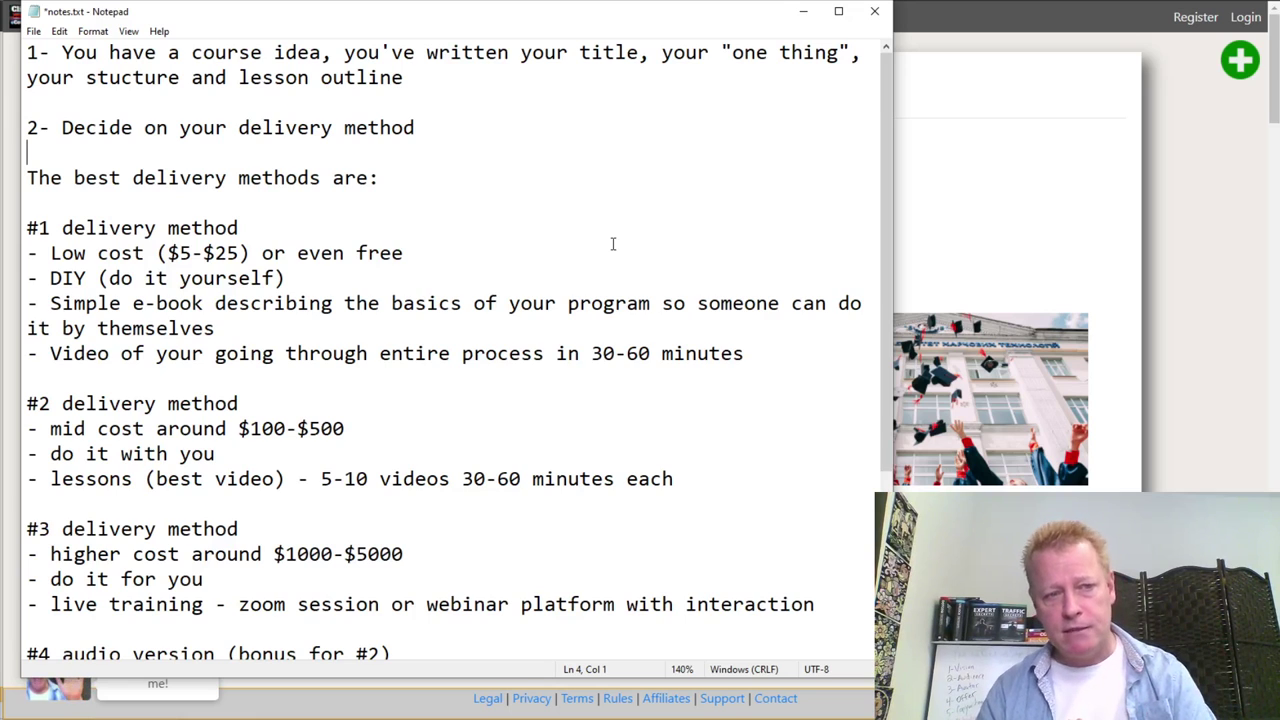
Switch from the notes to the Click eCourse site and look over its welcome page
{"action": "left_click", "coordinate": [1056, 188]}
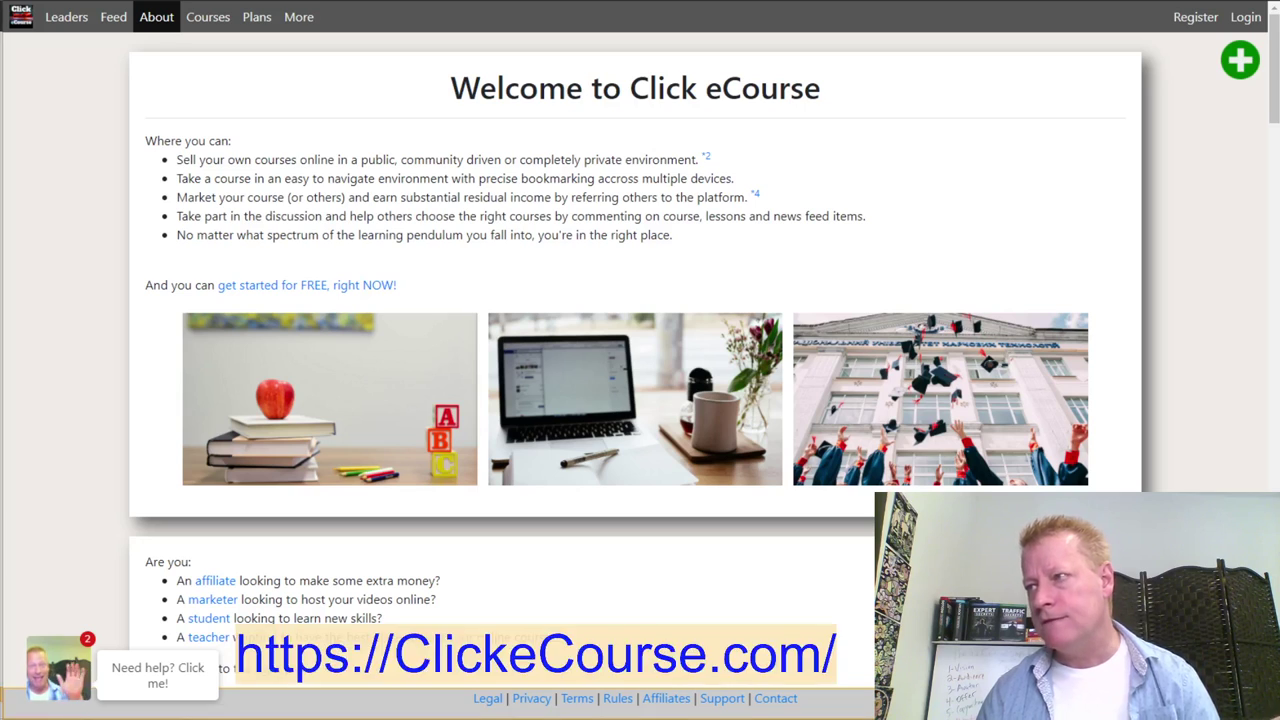
{"action": "scroll", "coordinate": [790, 255], "scroll_direction": "down", "scroll_amount": 5}
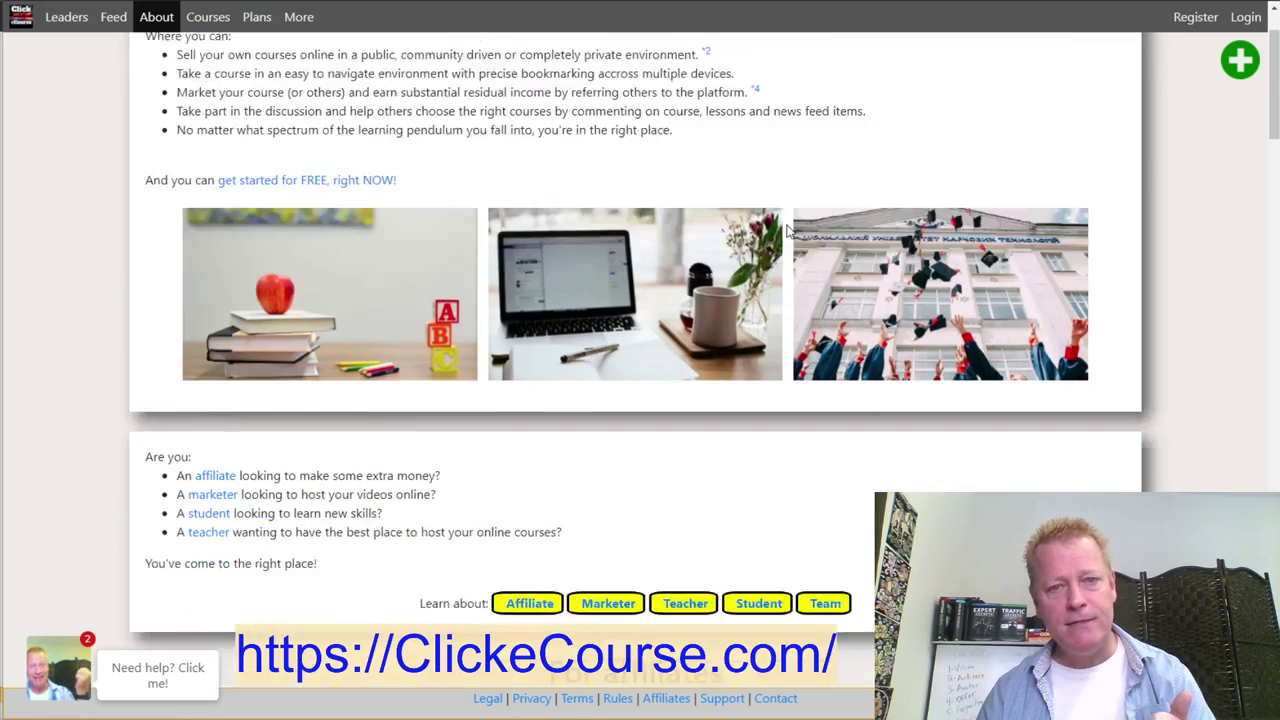
{"action": "scroll", "coordinate": [821, 260], "scroll_direction": "up", "scroll_amount": 5}
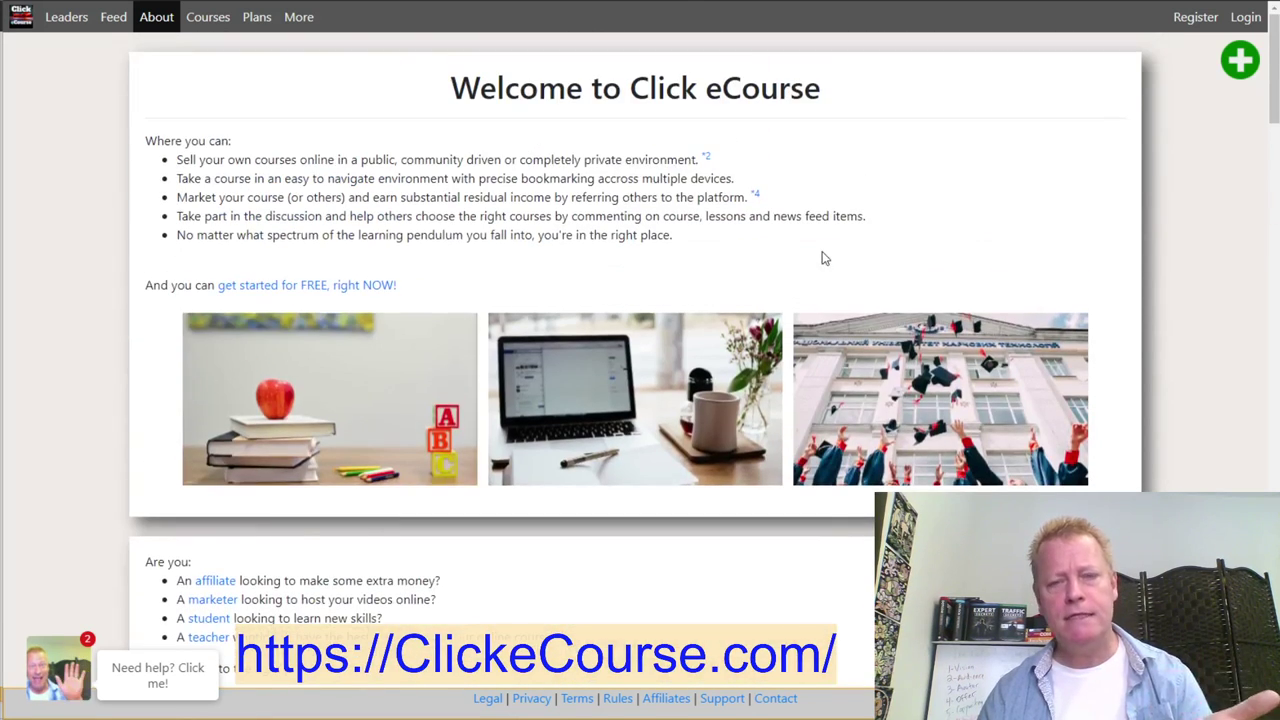
Examine the account registration options, including the email and password form, and close the registration dialog
{"action": "left_click", "coordinate": [1198, 18]}
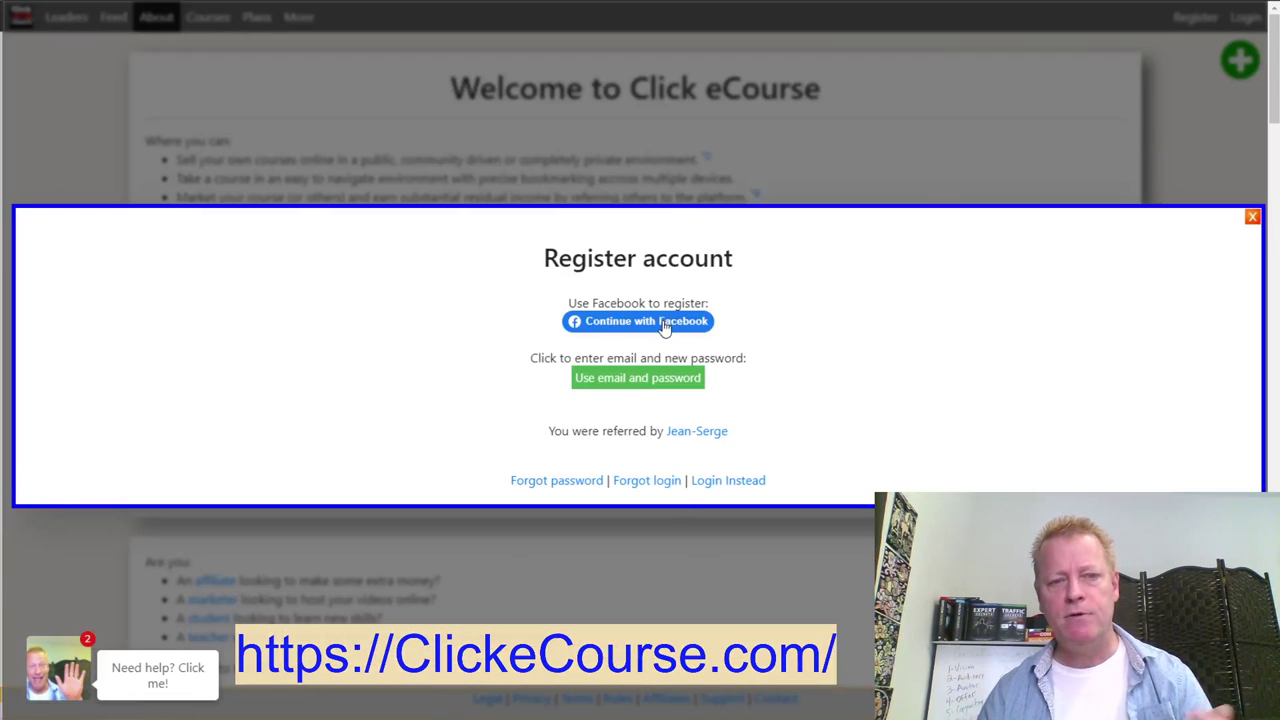
{"action": "left_click", "coordinate": [640, 386]}
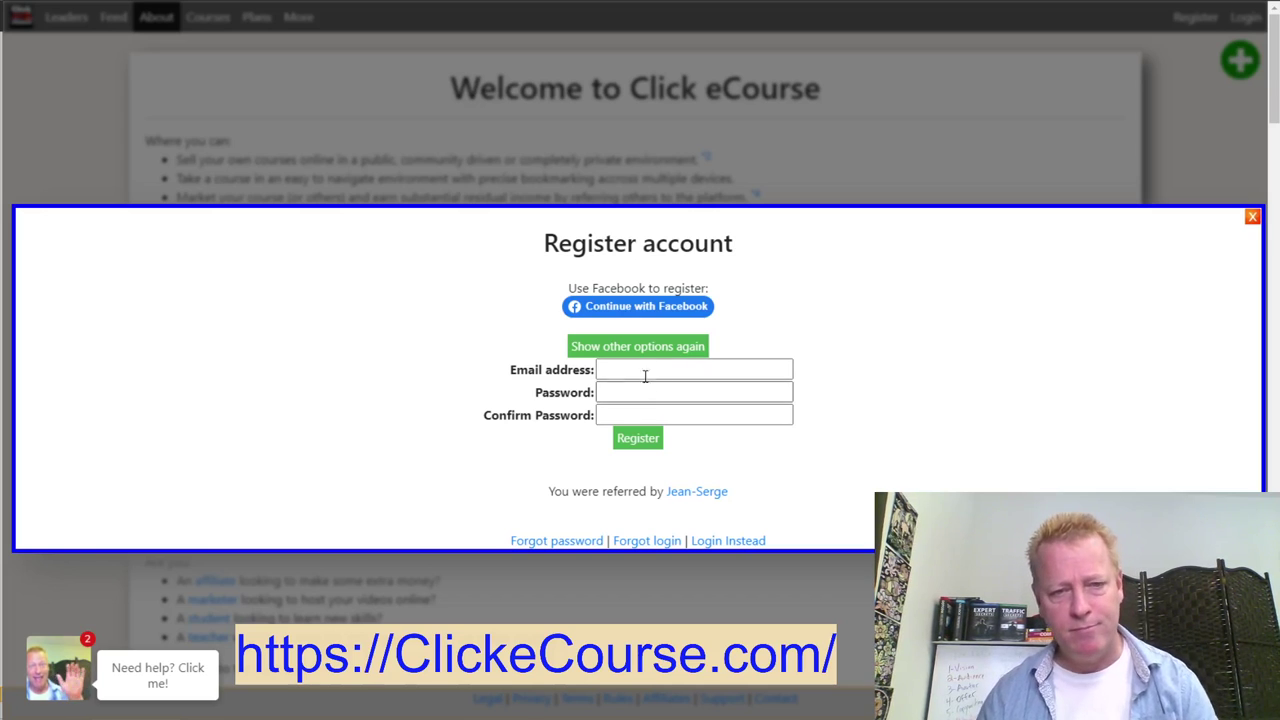
{"action": "left_click", "coordinate": [632, 348]}
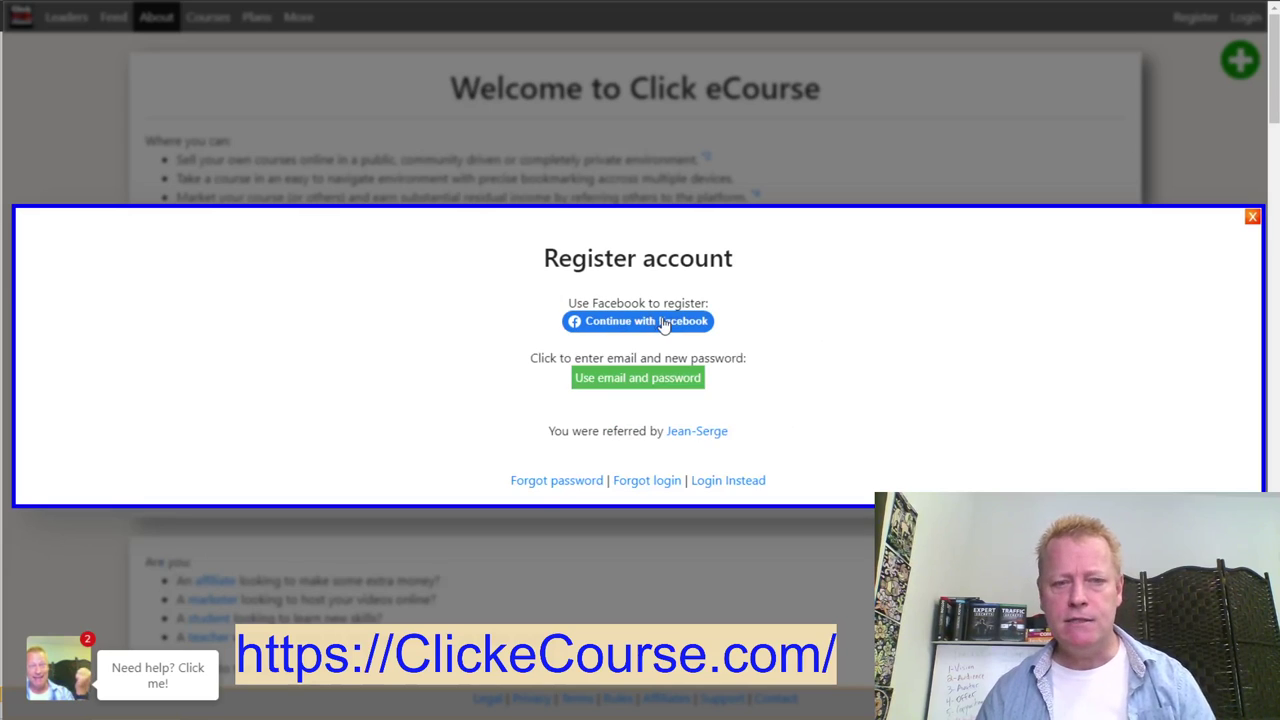
{"action": "left_click", "coordinate": [1251, 217]}
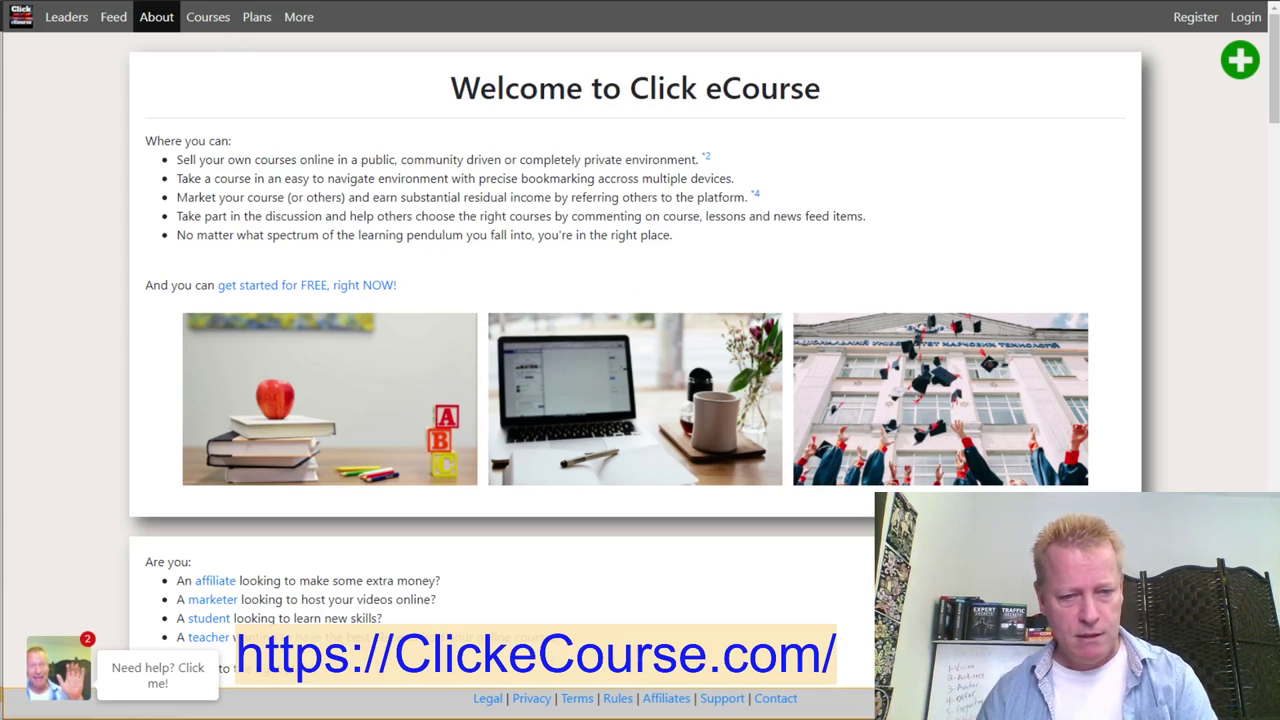
Switch to the signed-in Click eCourse window and start creating a new course
{"action": "mouse_move", "coordinate": [480, 719]}
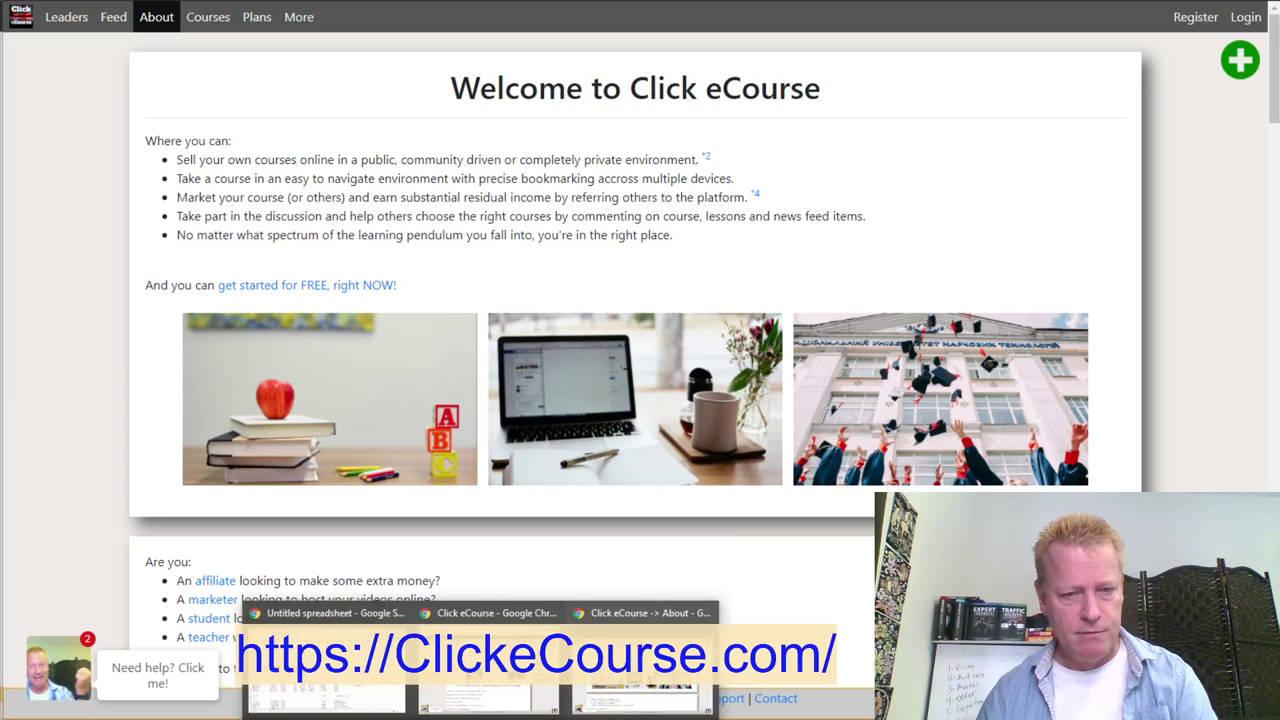
{"action": "left_click", "coordinate": [489, 640]}
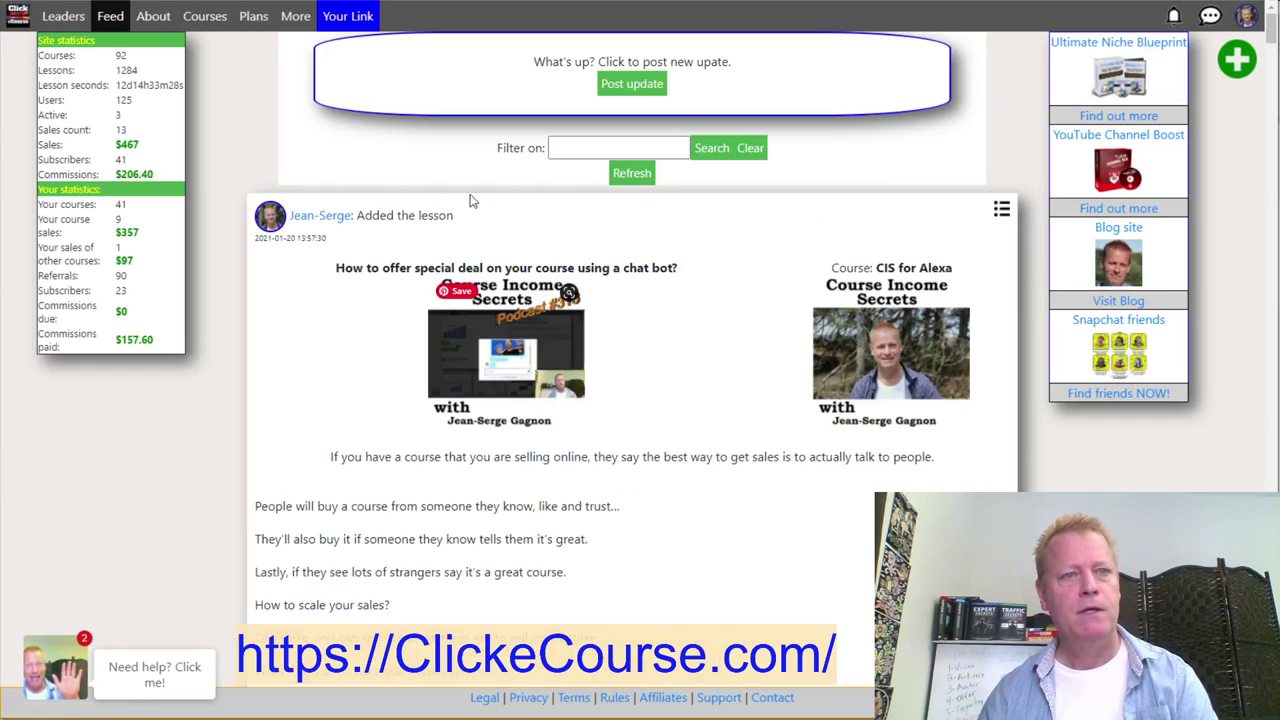
{"action": "scroll", "coordinate": [714, 434], "scroll_direction": "down", "scroll_amount": 12}
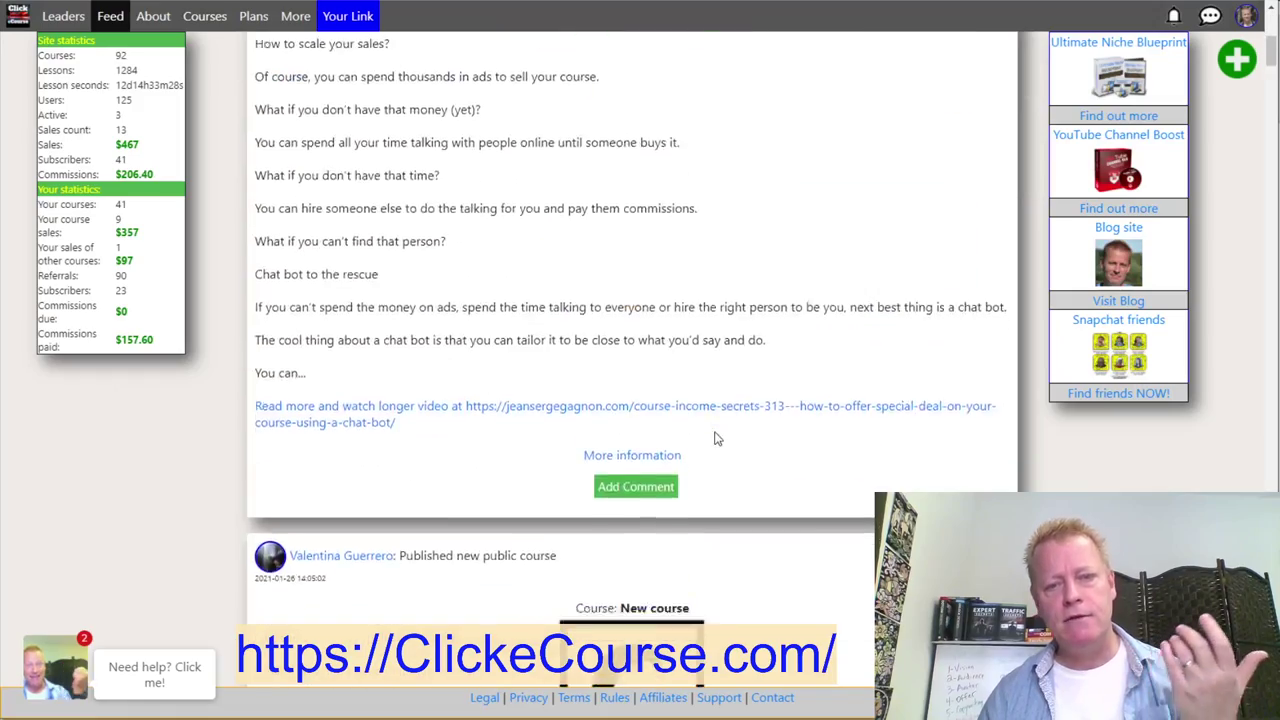
{"action": "scroll", "coordinate": [721, 435], "scroll_direction": "down", "scroll_amount": 6}
{"action": "scroll", "coordinate": [721, 435], "scroll_direction": "up", "scroll_amount": 12}
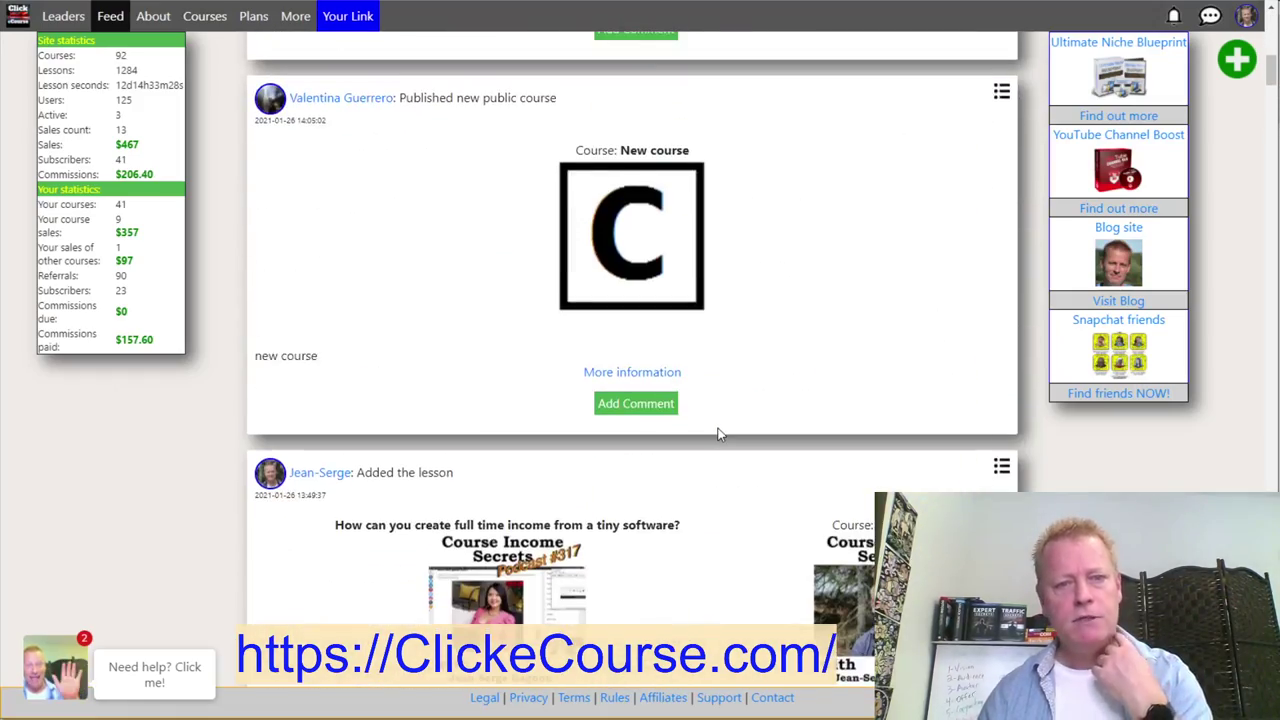
{"action": "scroll", "coordinate": [870, 318], "scroll_direction": "up", "scroll_amount": 4}
{"action": "scroll", "coordinate": [871, 322], "scroll_direction": "up", "scroll_amount": 7}
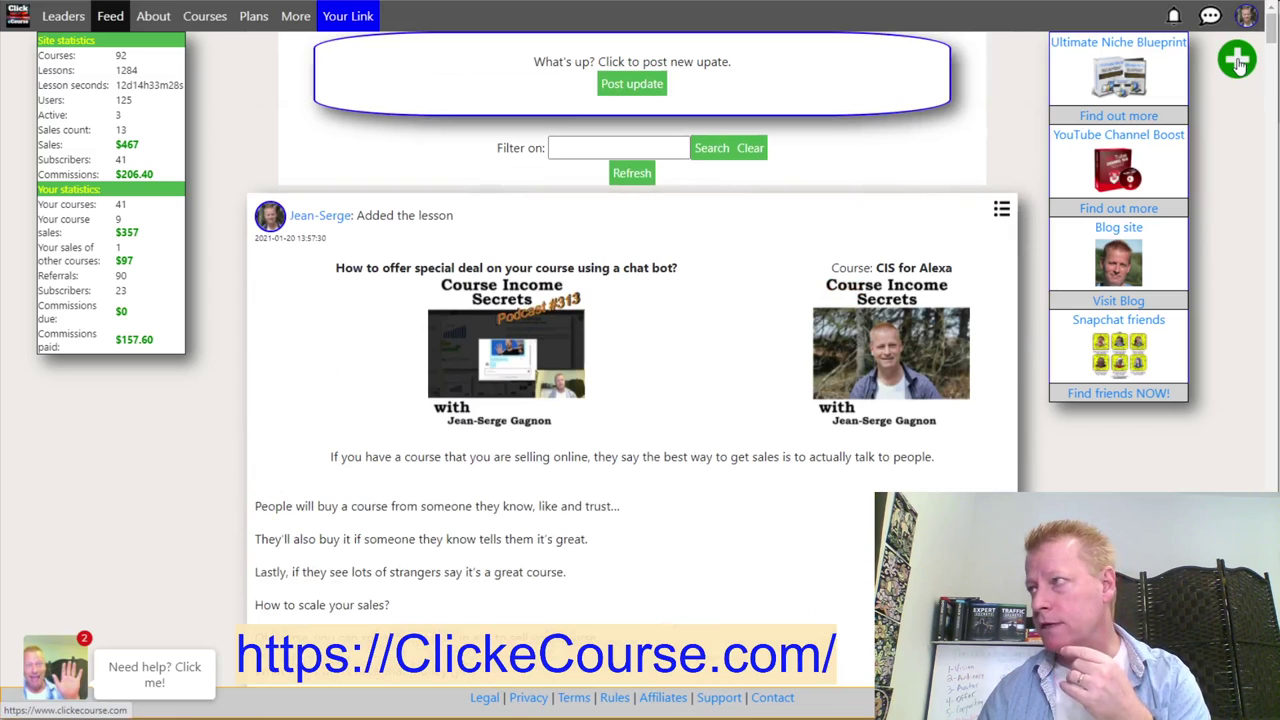
{"action": "left_click", "coordinate": [1239, 64]}
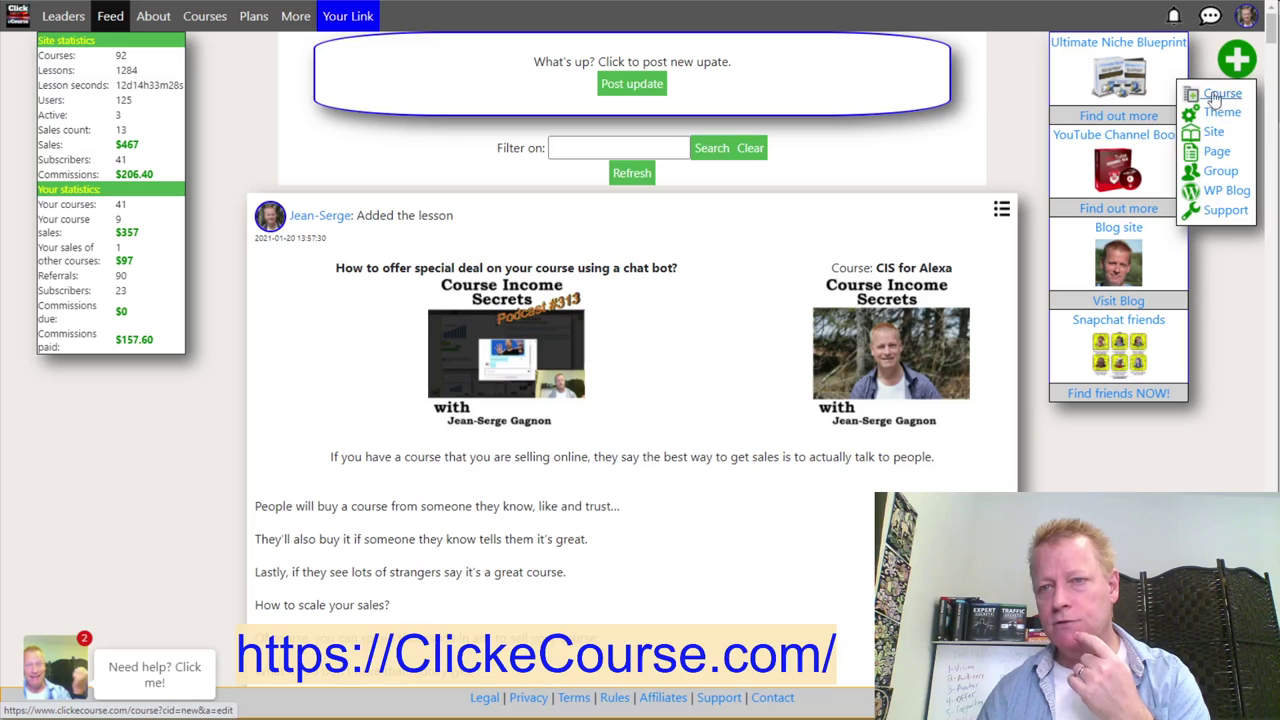
{"action": "left_click", "coordinate": [1220, 94]}
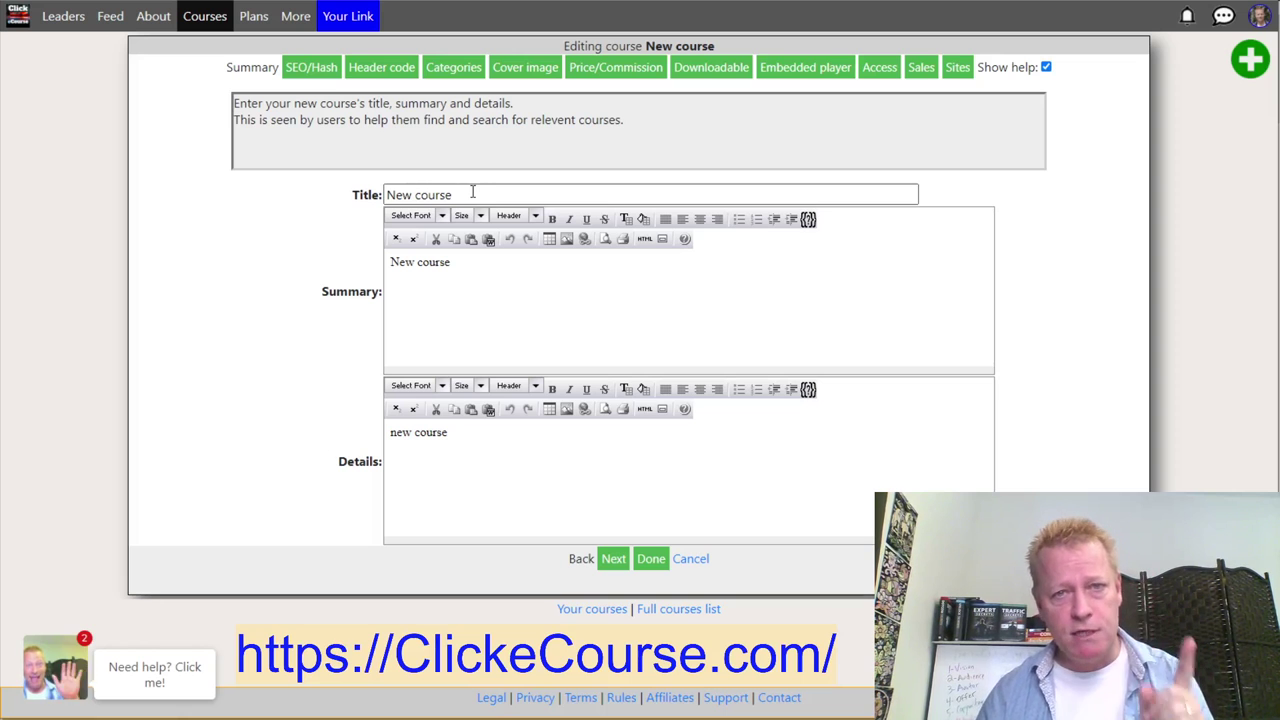
Replace the course title with "Your own Chrome Extension business intro"
{"action": "left_click_drag", "start_coordinate": [474, 191], "coordinate": [363, 188]}
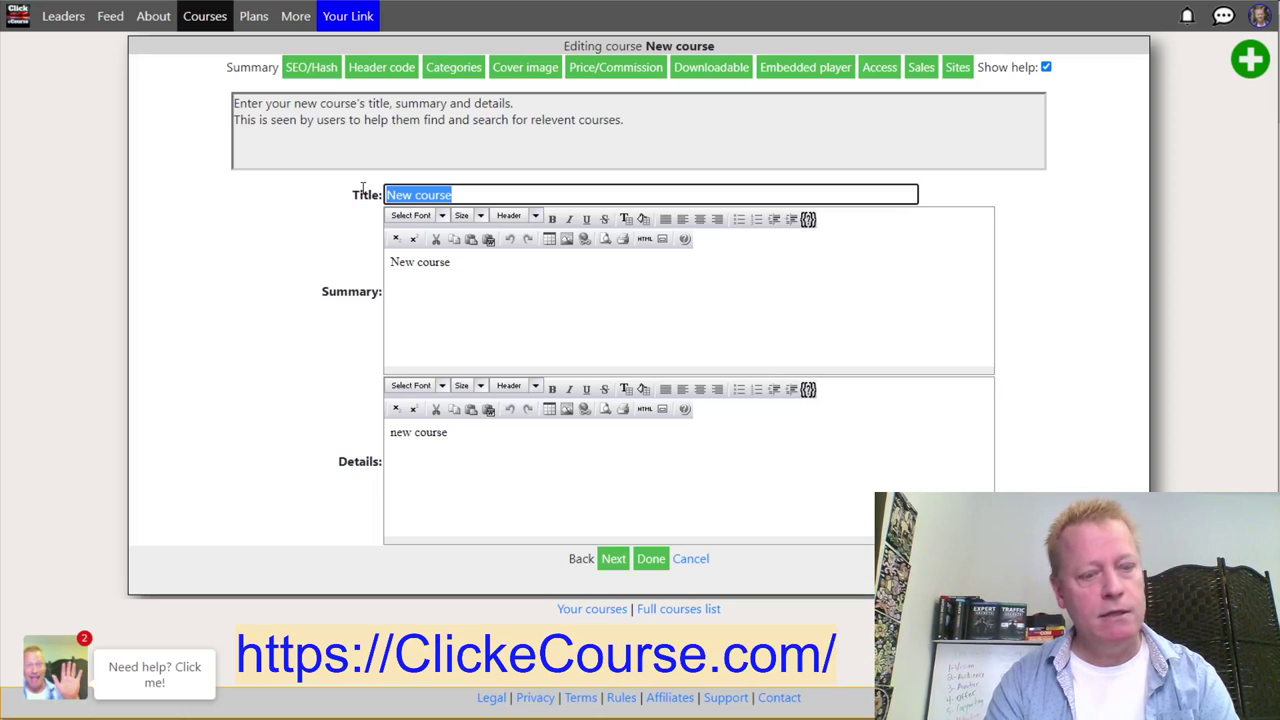
{"action": "type", "text": "Chrome"}
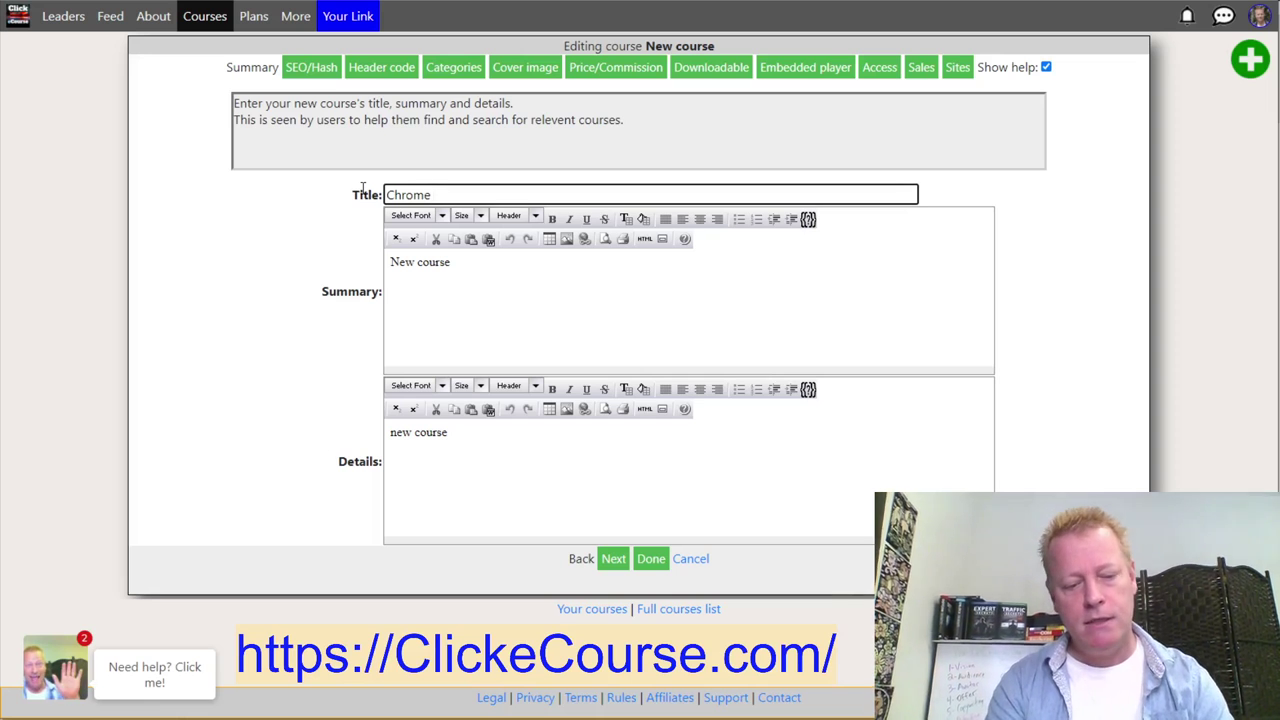
{"action": "type", "text": "Extension"}
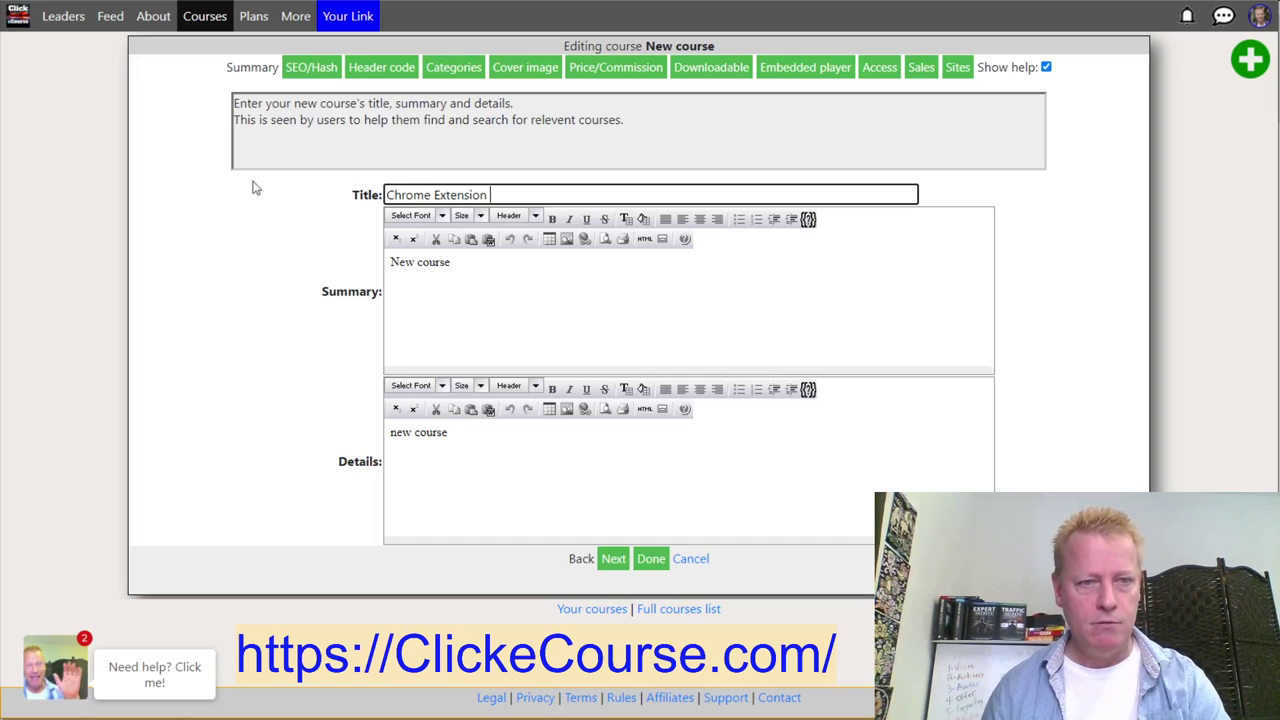
{"action": "type", "text": "Your own Chrome"}
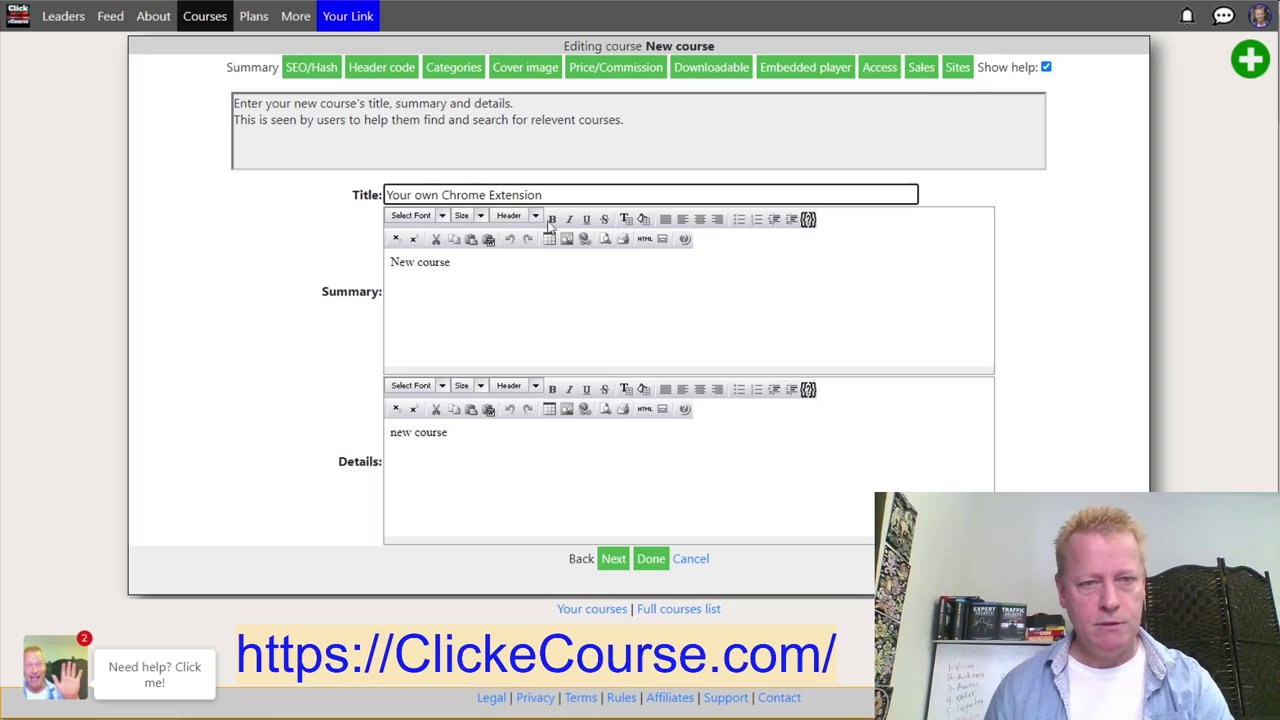
{"action": "type", "text": " Extension  business"}
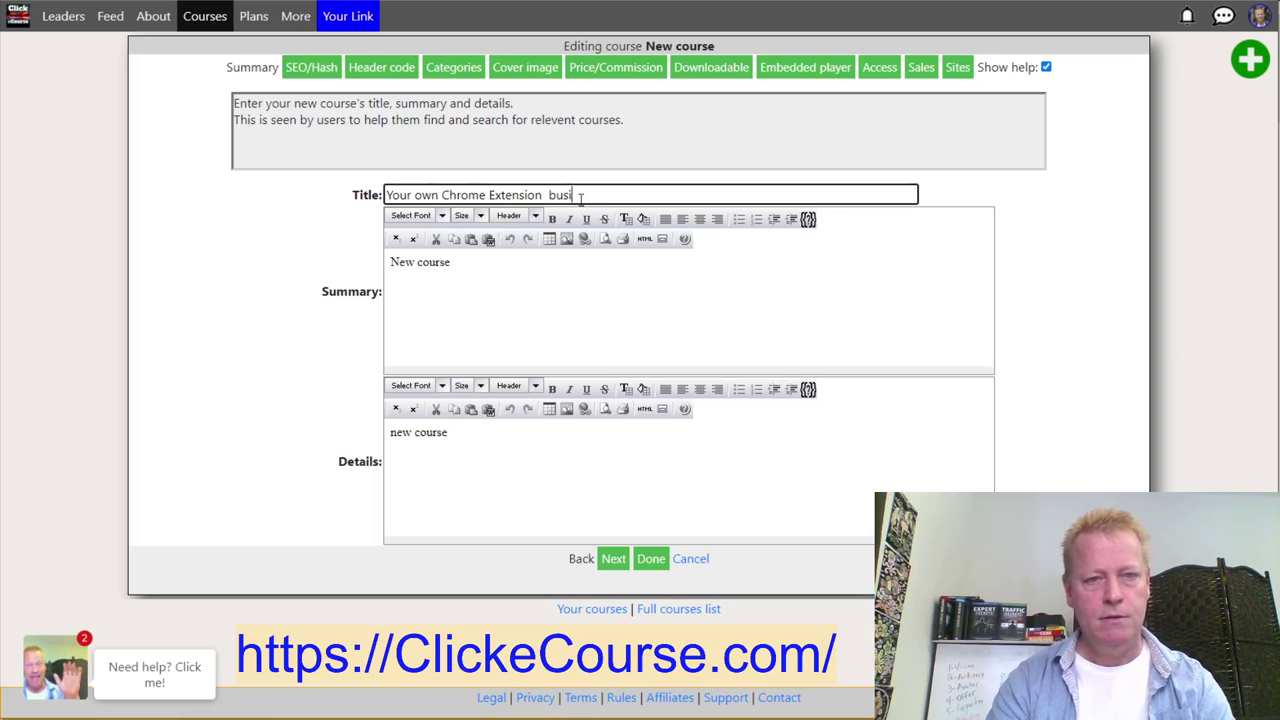
{"action": "left_click", "coordinate": [546, 195]}
{"action": "key", "text": "BackSpace"}
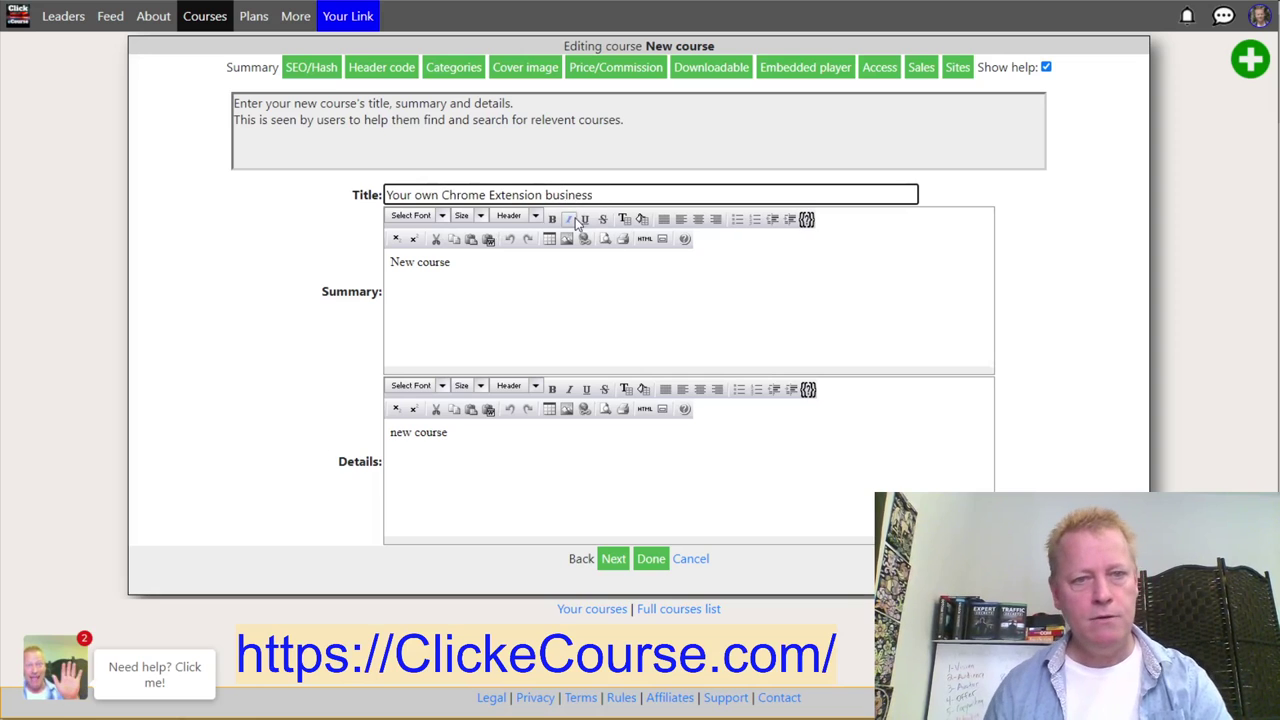
{"action": "left_click", "coordinate": [621, 195]}
{"action": "type", "text": "intro"}
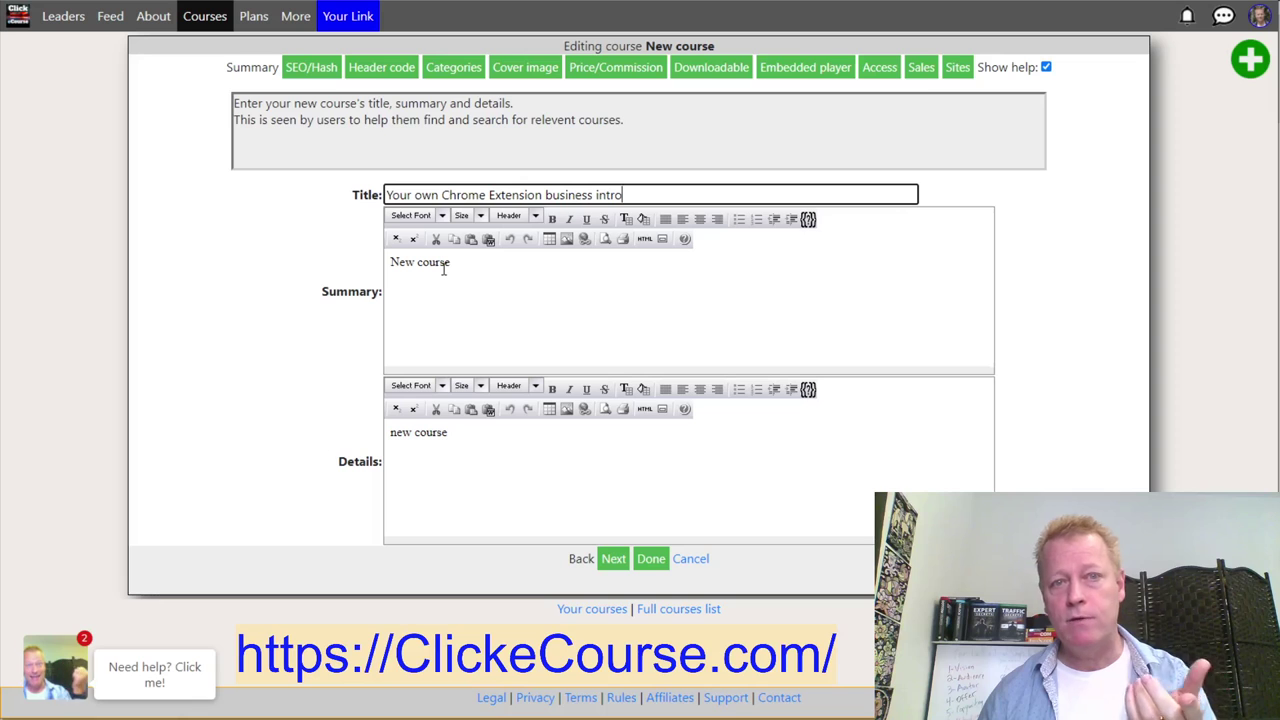
Replace the placeholder course summary with "Learn how to run your own Chrome Extension business"
{"action": "left_click_drag", "start_coordinate": [446, 265], "coordinate": [360, 271]}
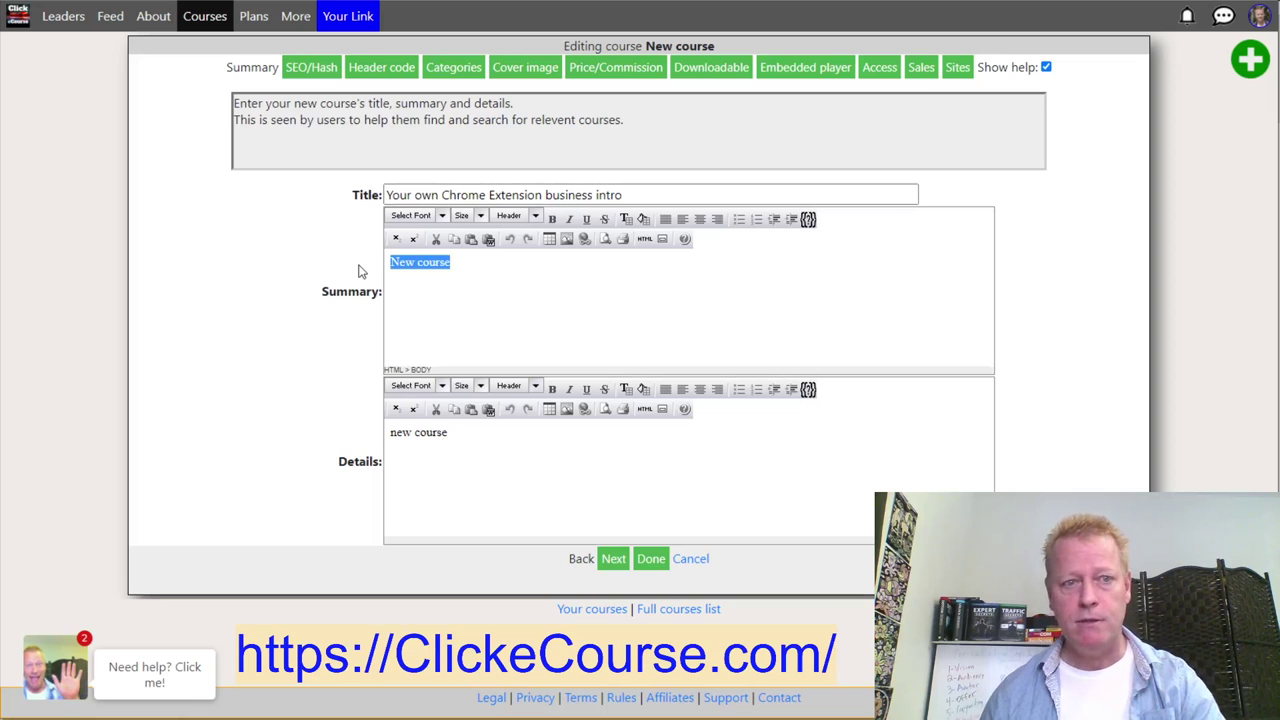
{"action": "type", "text": "Lear"}
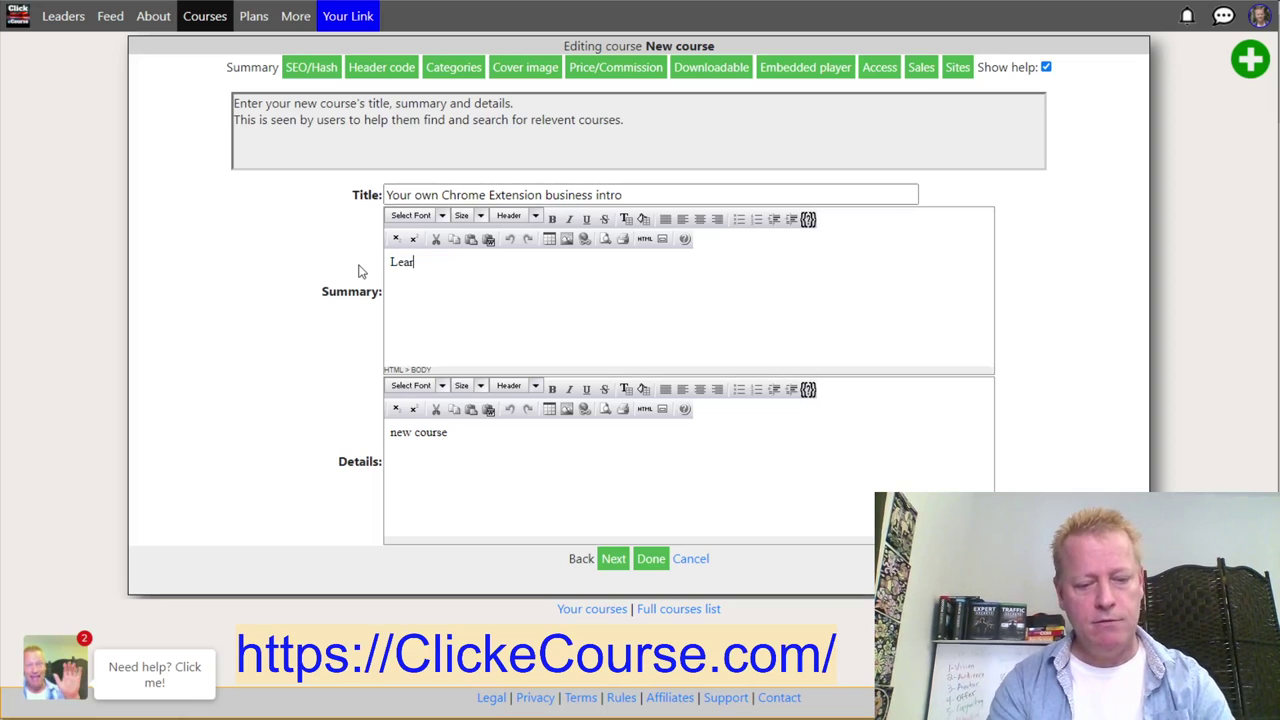
{"action": "type", "text": "n how to"}
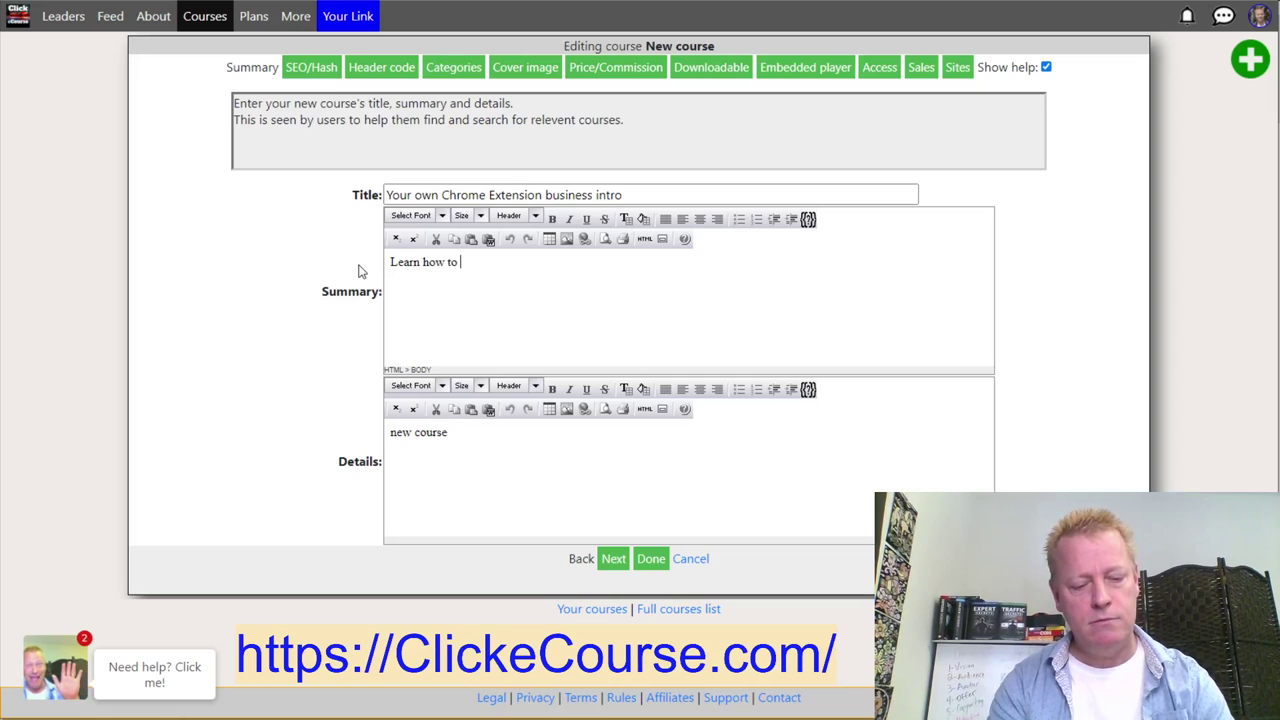
{"action": "type", "text": "run your"}
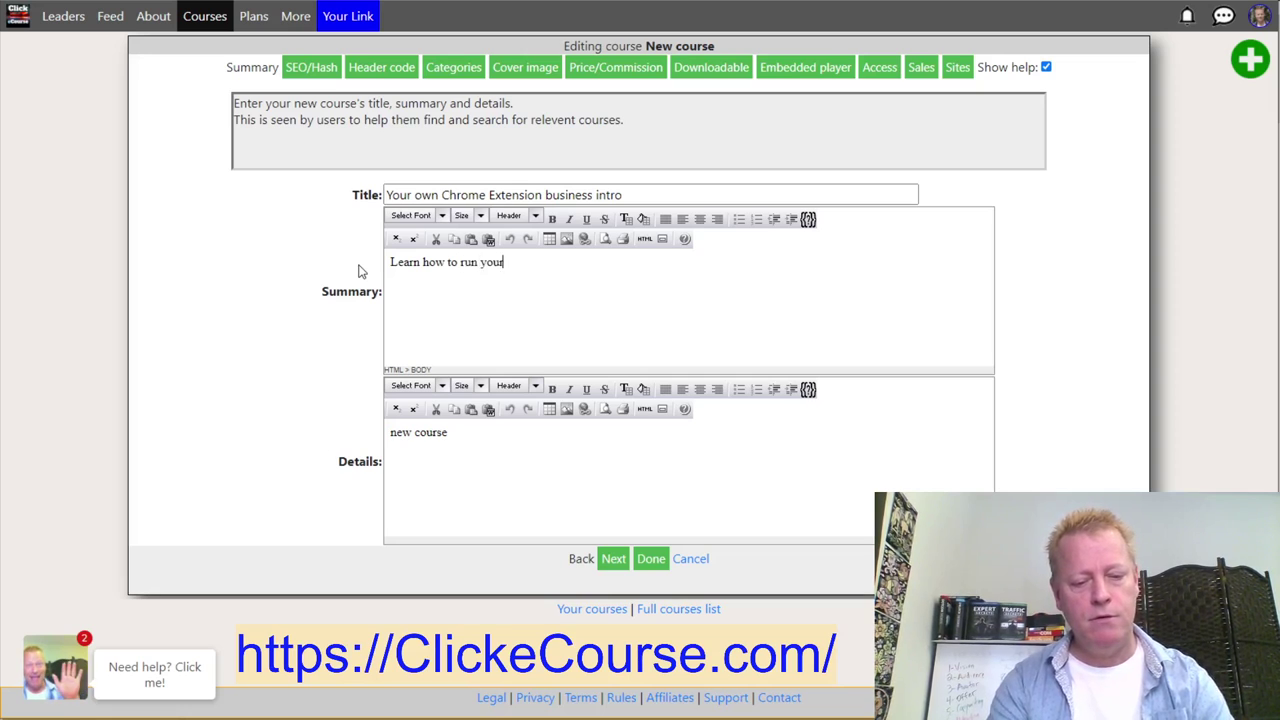
{"action": "type", "text": " own Chrom"}
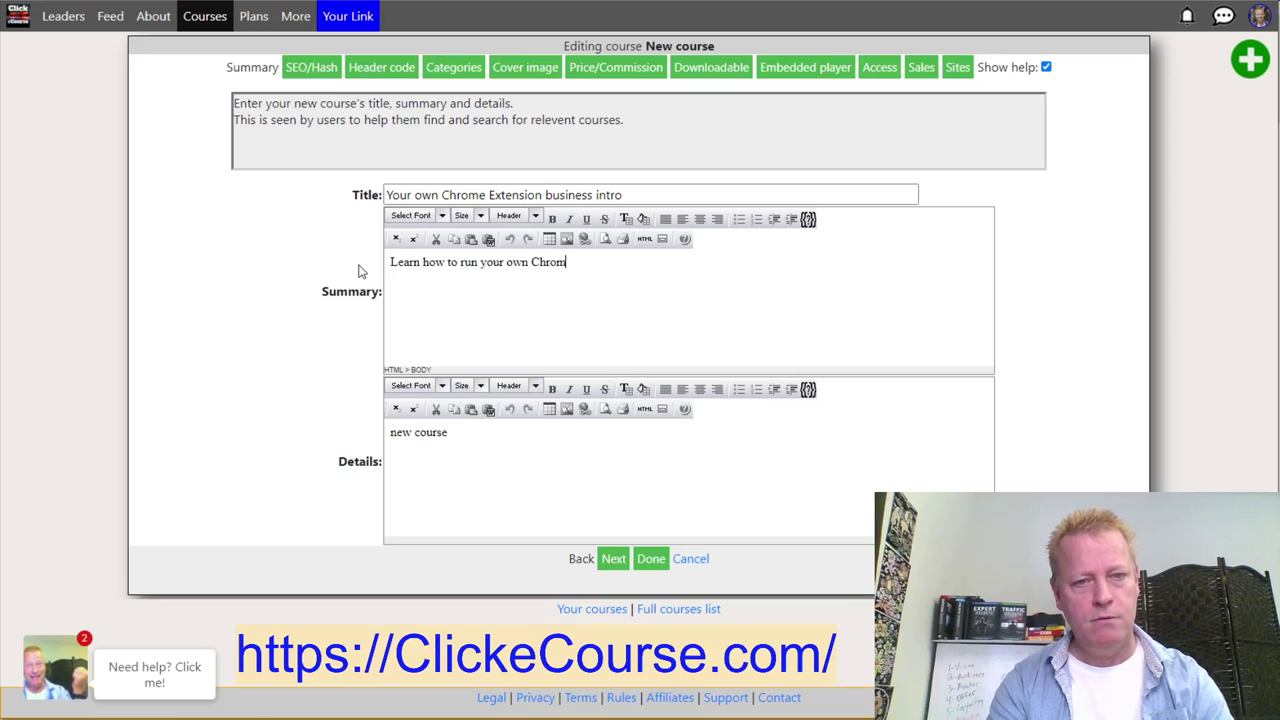
{"action": "type", "text": "e Extension "}
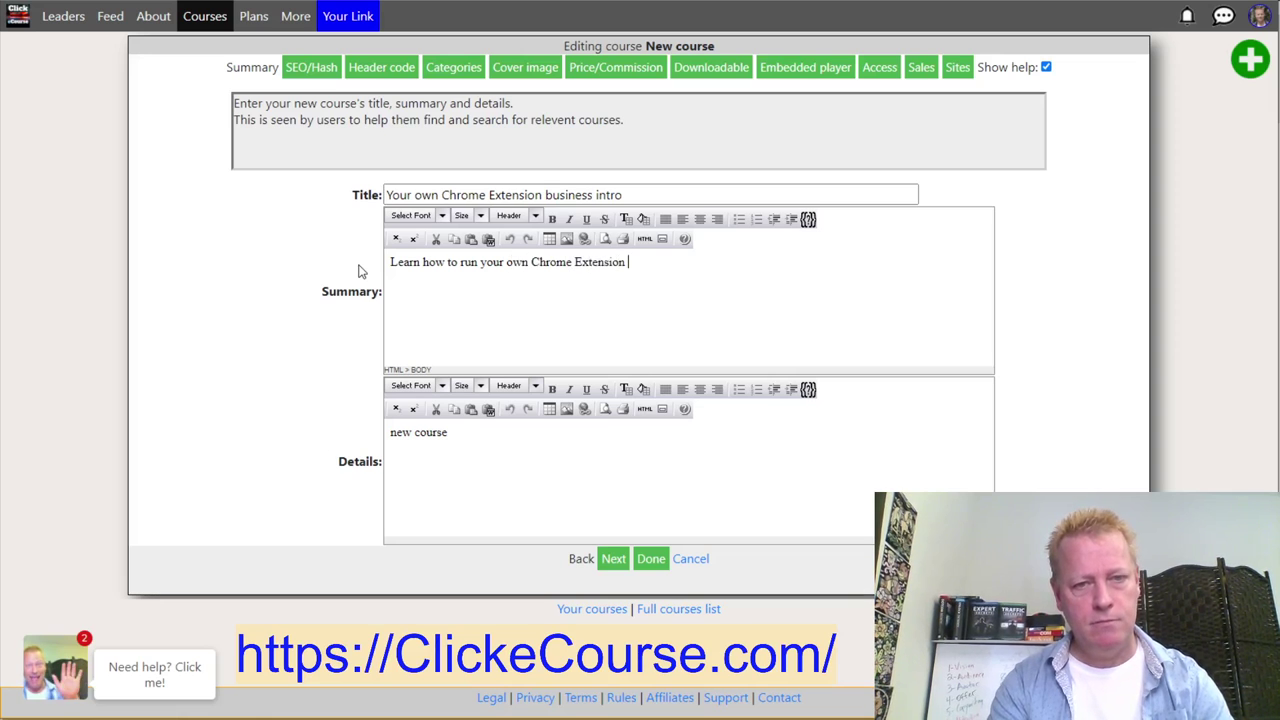
{"action": "type", "text": "business"}
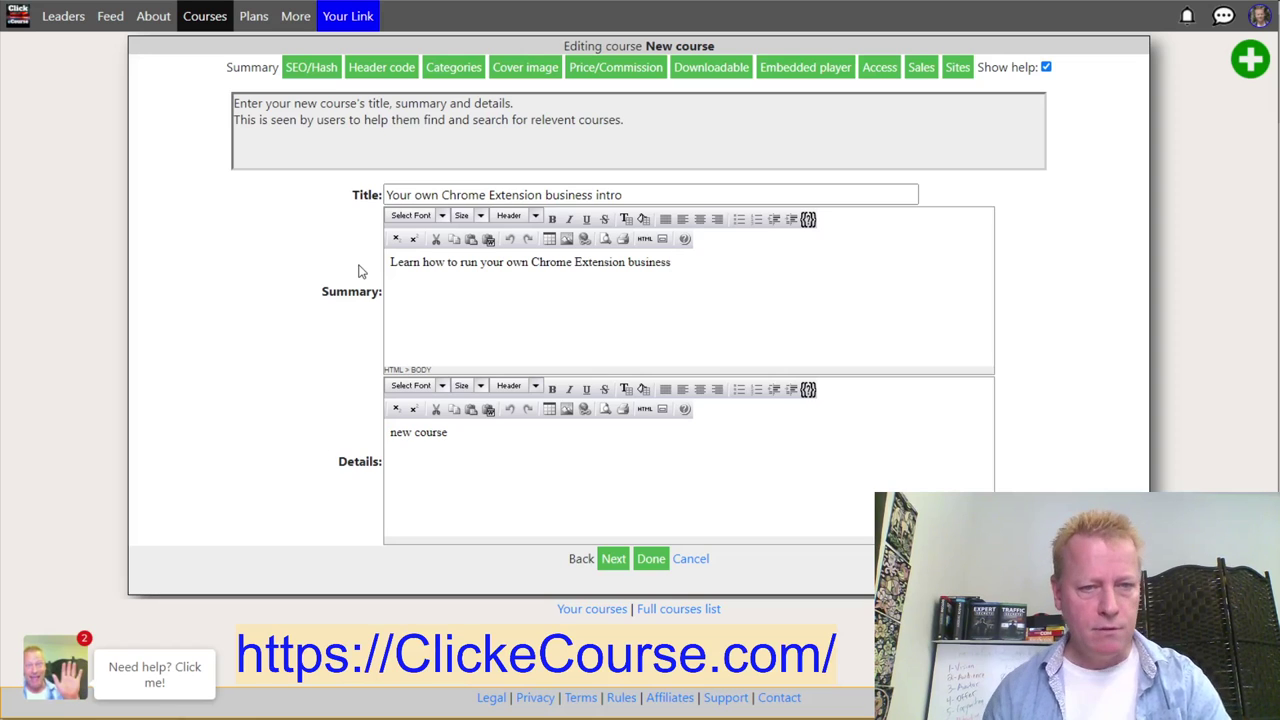
Reword the summary by replacing "run your own" with "start a successful"
{"action": "left_click", "coordinate": [530, 264]}
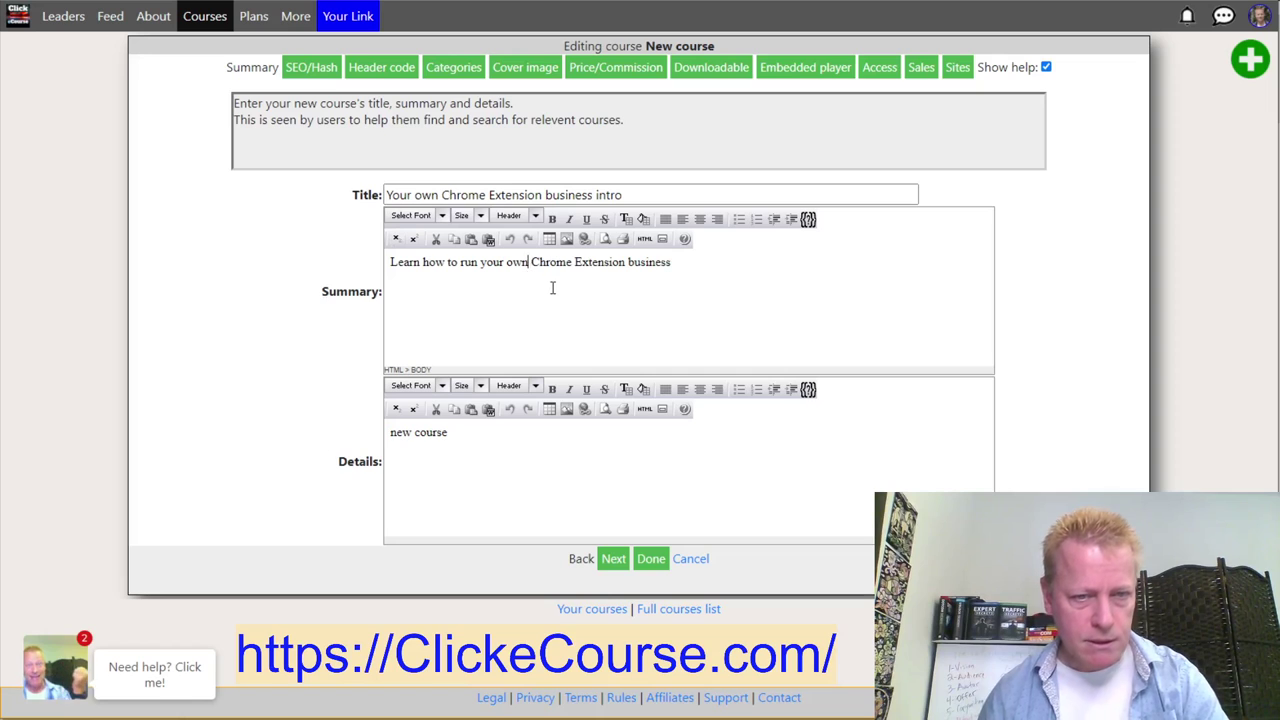
{"action": "key", "text": "BackSpace"}
{"action": "key", "text": "BackSpace"}
{"action": "key", "text": "BackSpace"}
{"action": "key", "text": "BackSpace"}
{"action": "key", "text": "BackSpace"}
{"action": "key", "text": "BackSpace"}
{"action": "key", "text": "BackSpace"}
{"action": "key", "text": "BackSpace"}
{"action": "key", "text": "BackSpace"}
{"action": "key", "text": "BackSpace"}
{"action": "key", "text": "BackSpace"}
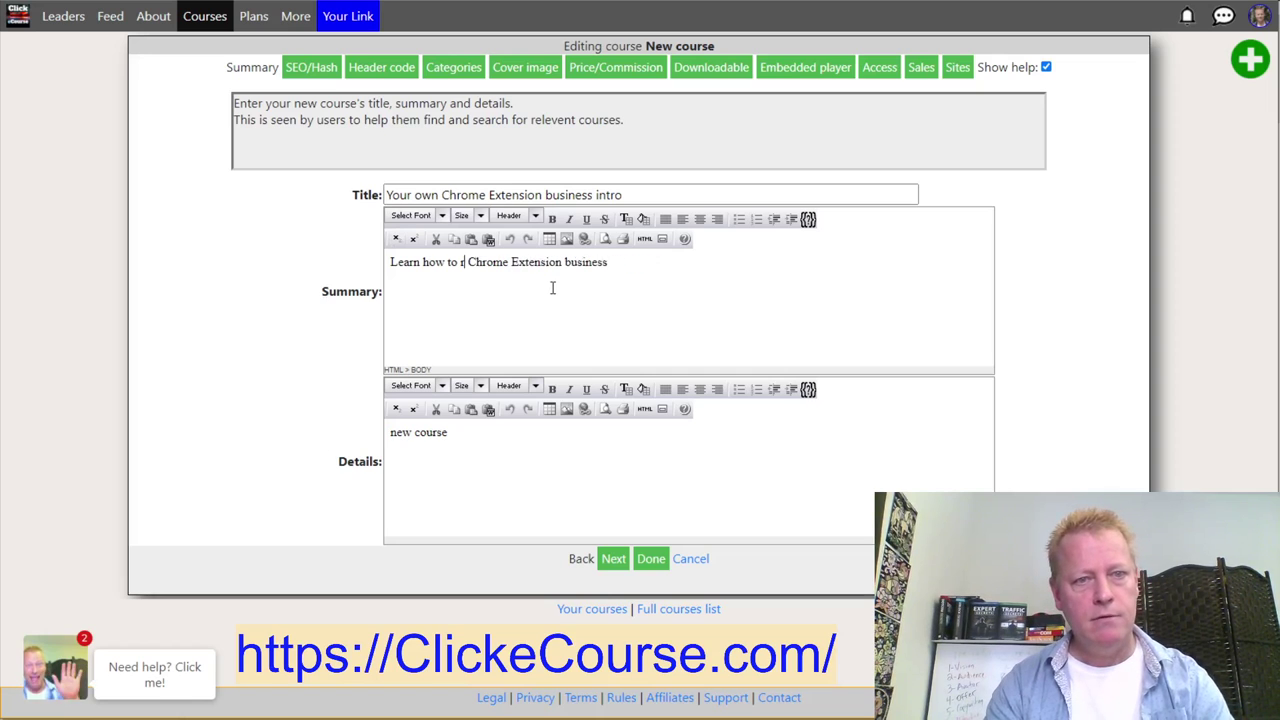
{"action": "key", "text": "BackSpace"}
{"action": "type", "text": "start a successful"}
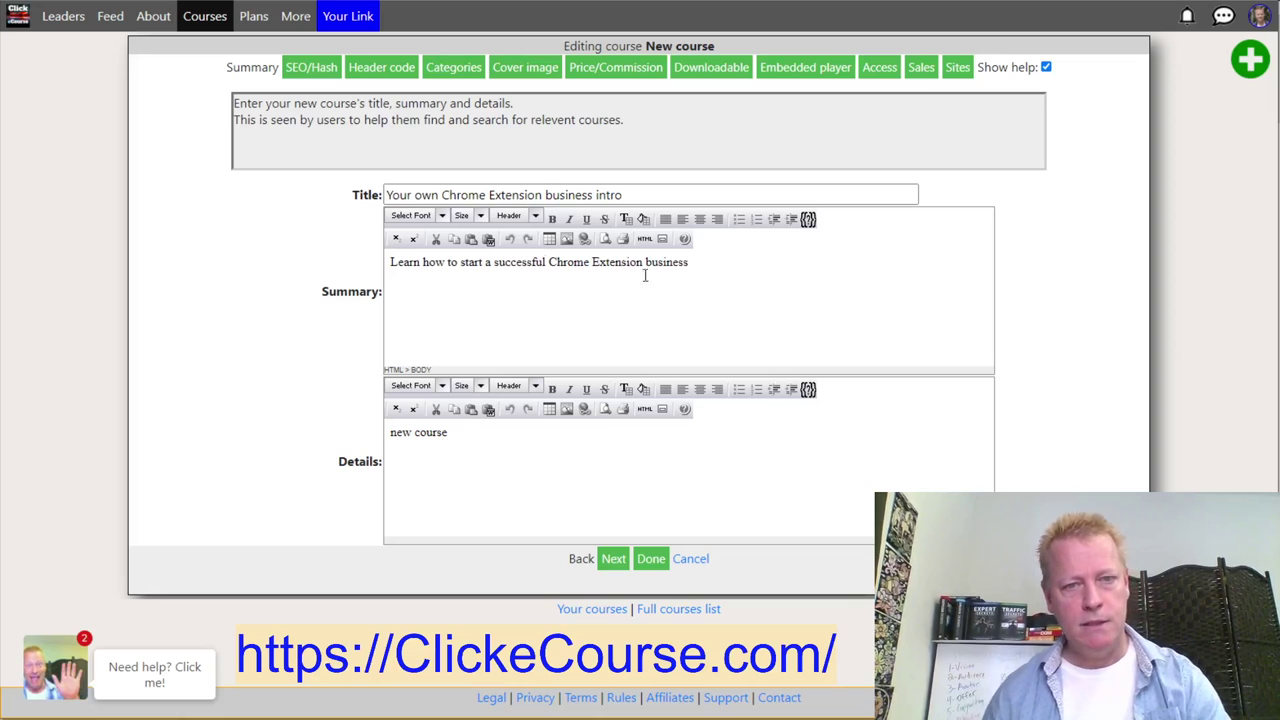
Replace the details with "In this course, you will learn how you can generate income from a Chrome Extension business of your own." and continue
{"action": "left_click_drag", "start_coordinate": [477, 437], "coordinate": [357, 443]}
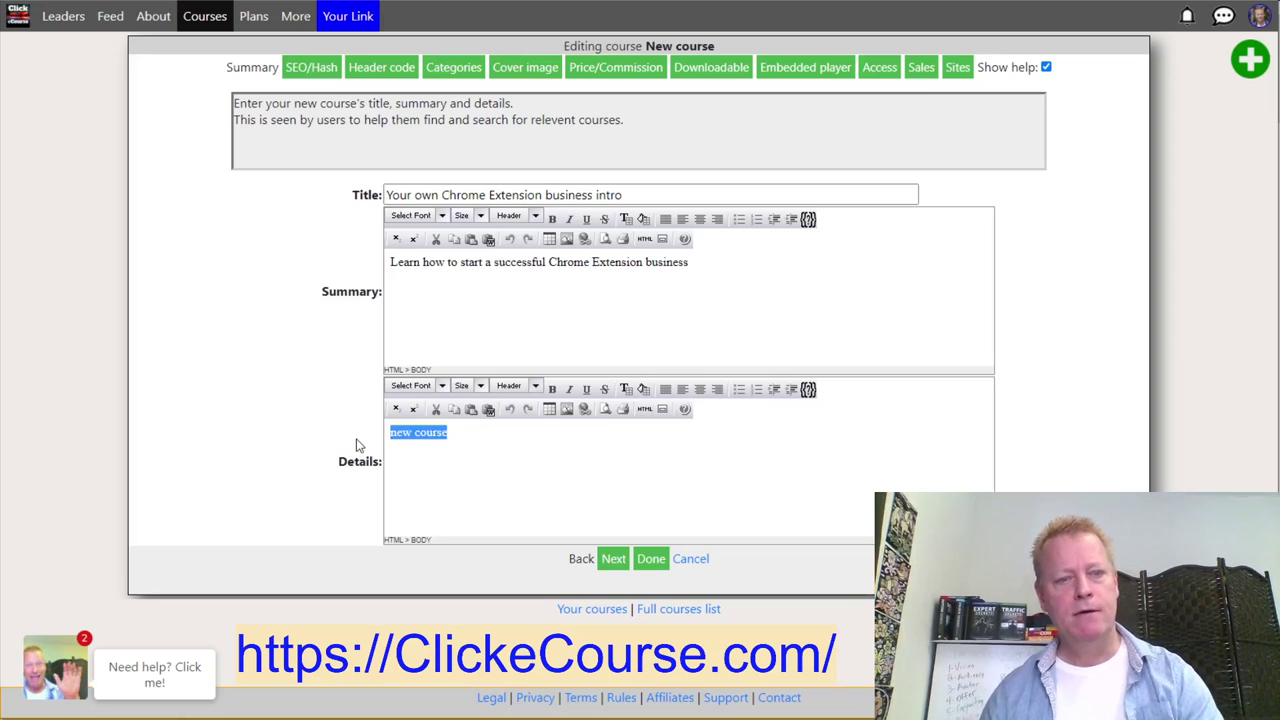
{"action": "type", "text": "In this"}
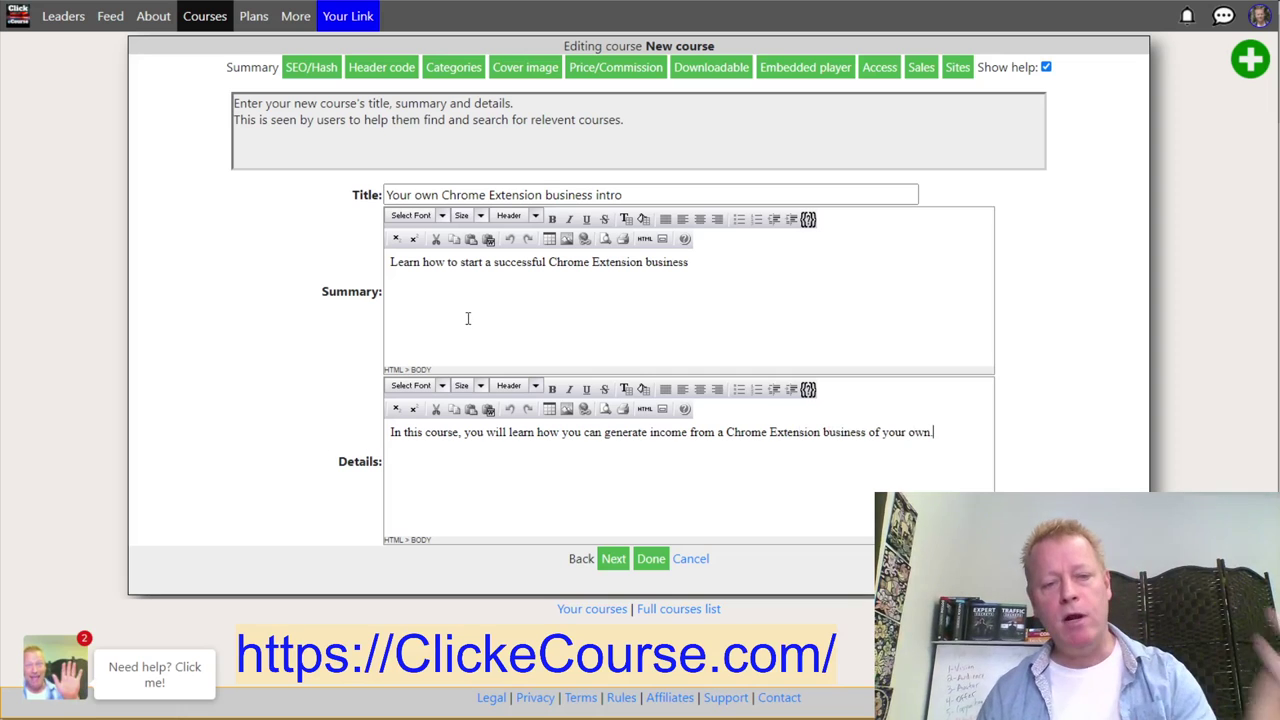
{"action": "left_click", "coordinate": [615, 566]}
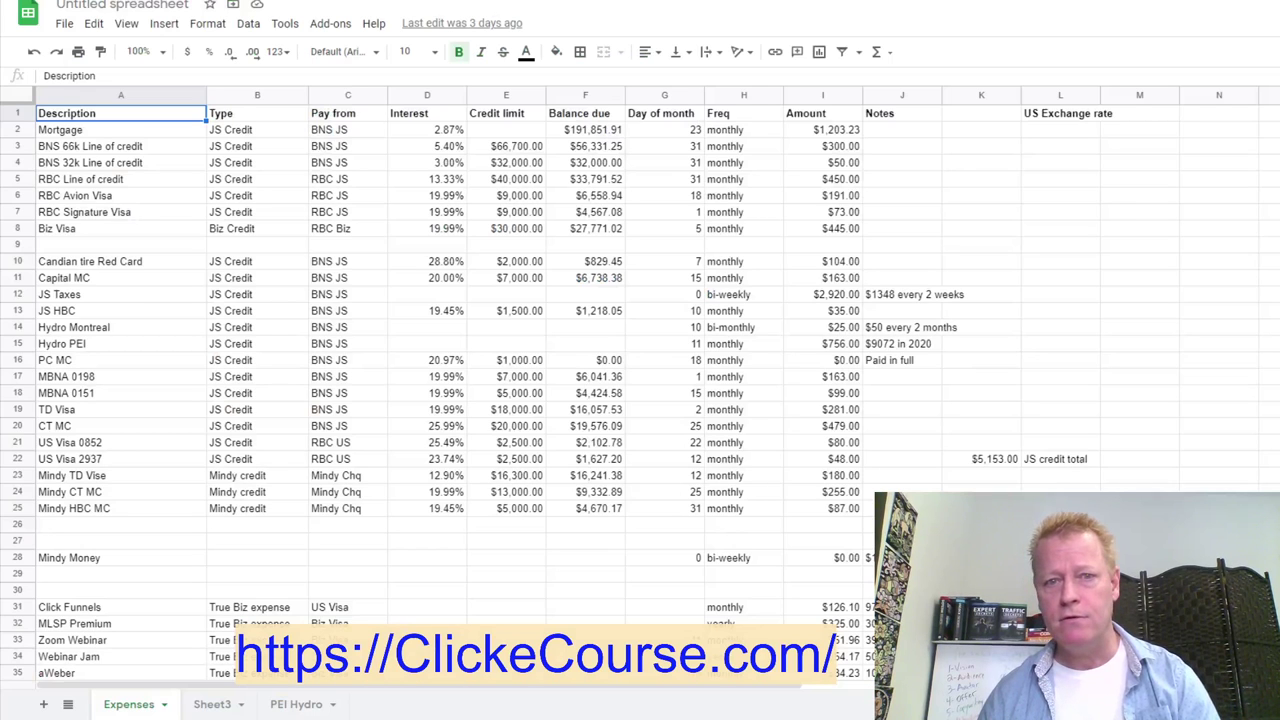
Search Google for "chrome extentions" in a new browser tab and show the image results
{"action": "key", "text": "ctrl+t"}
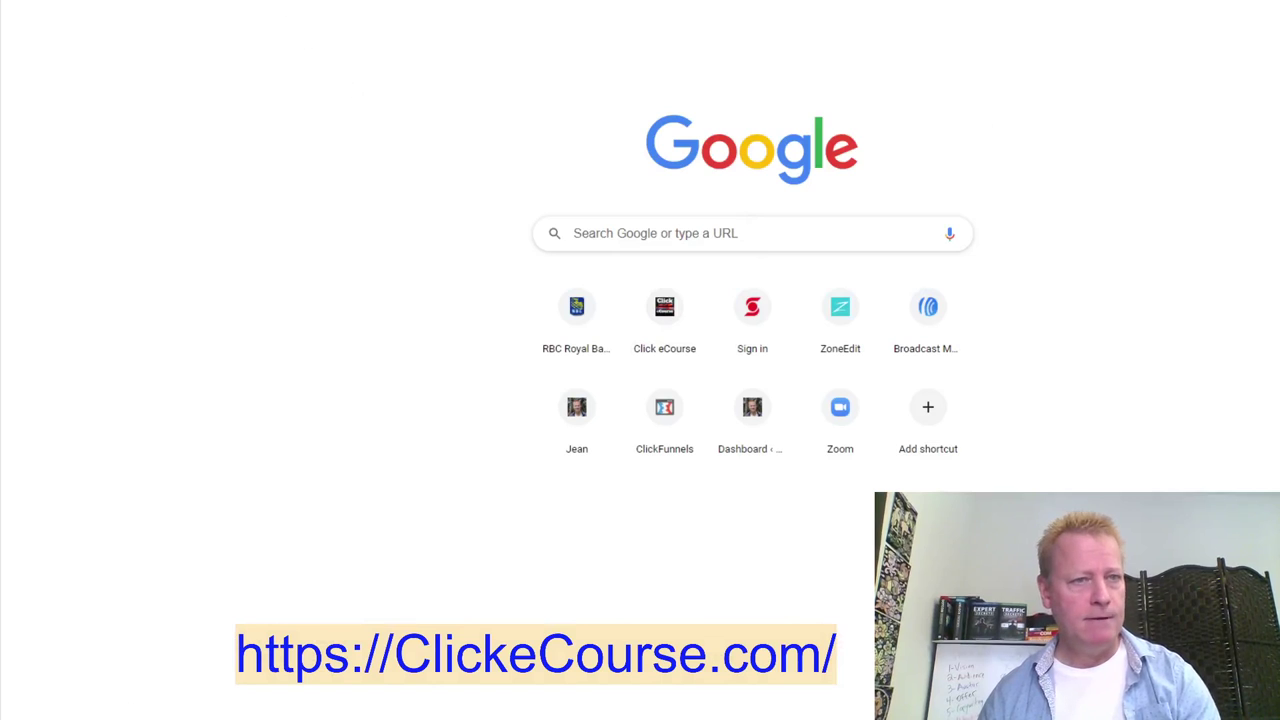
{"action": "type", "text": "chr"}
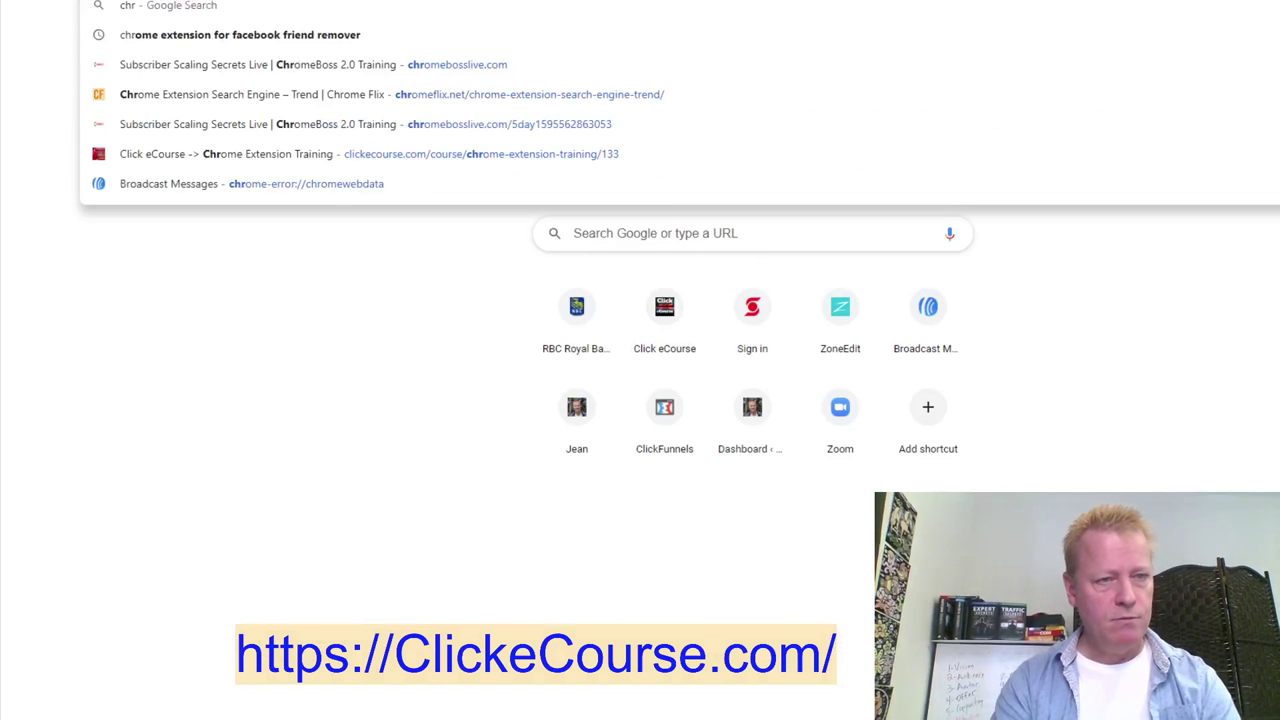
{"action": "type", "text": "ome extent"}
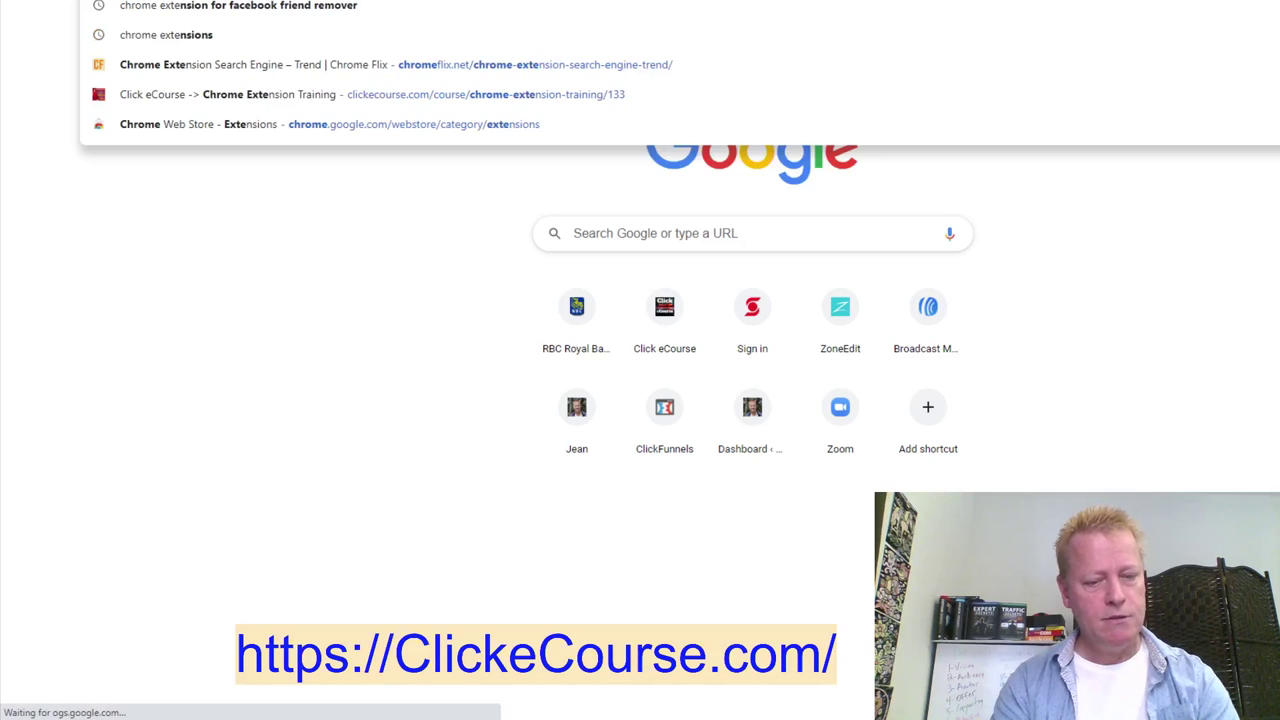
{"action": "type", "text": "ion"}
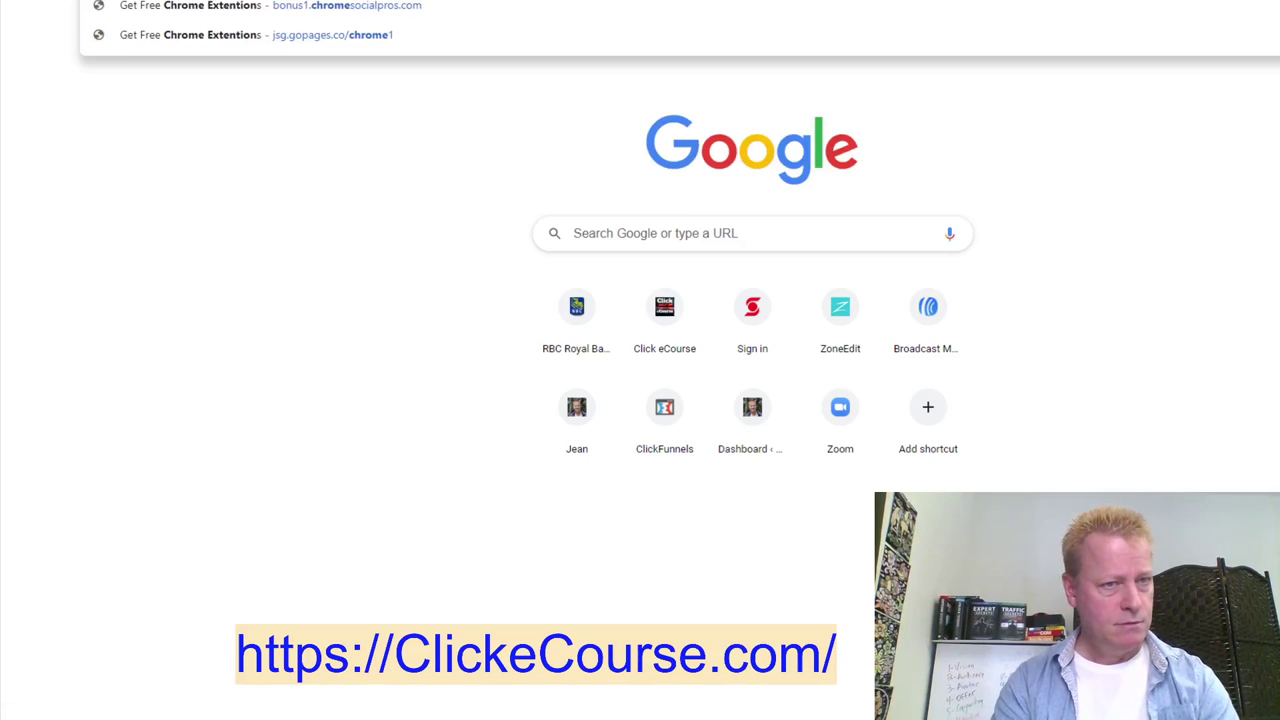
{"action": "type", "text": "s"}
{"action": "key", "text": "Return"}
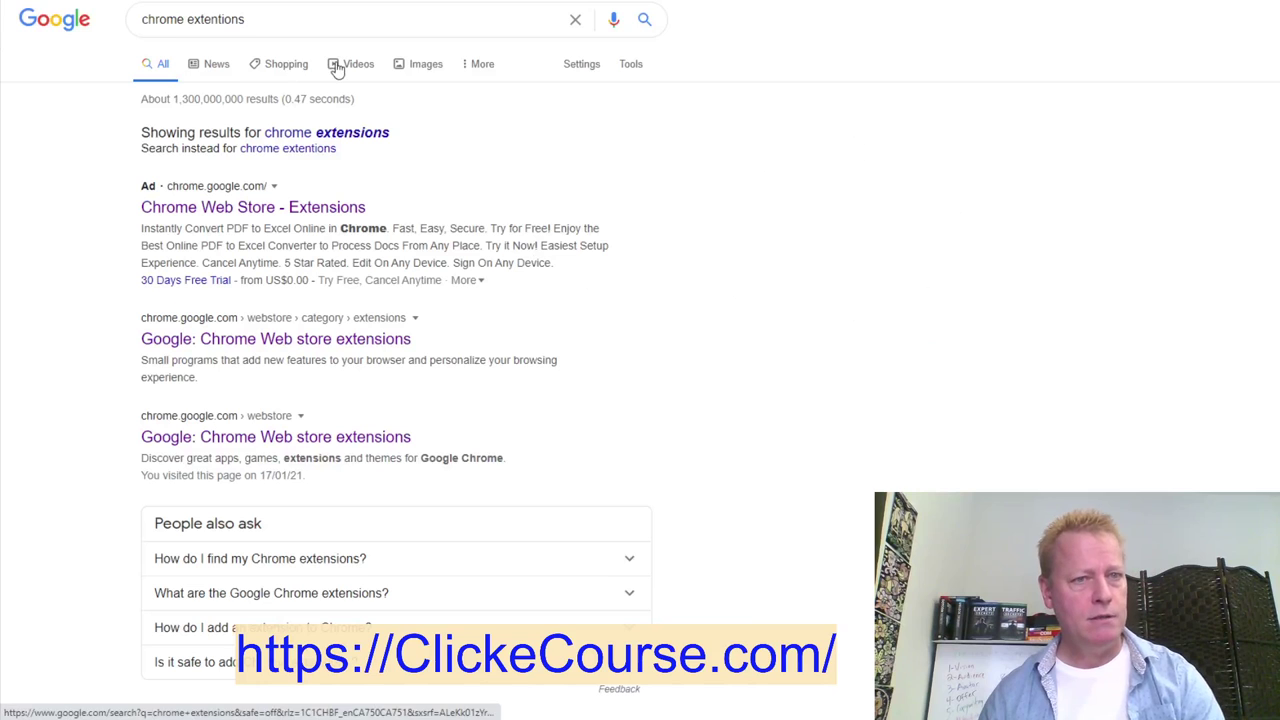
{"action": "left_click", "coordinate": [420, 66]}
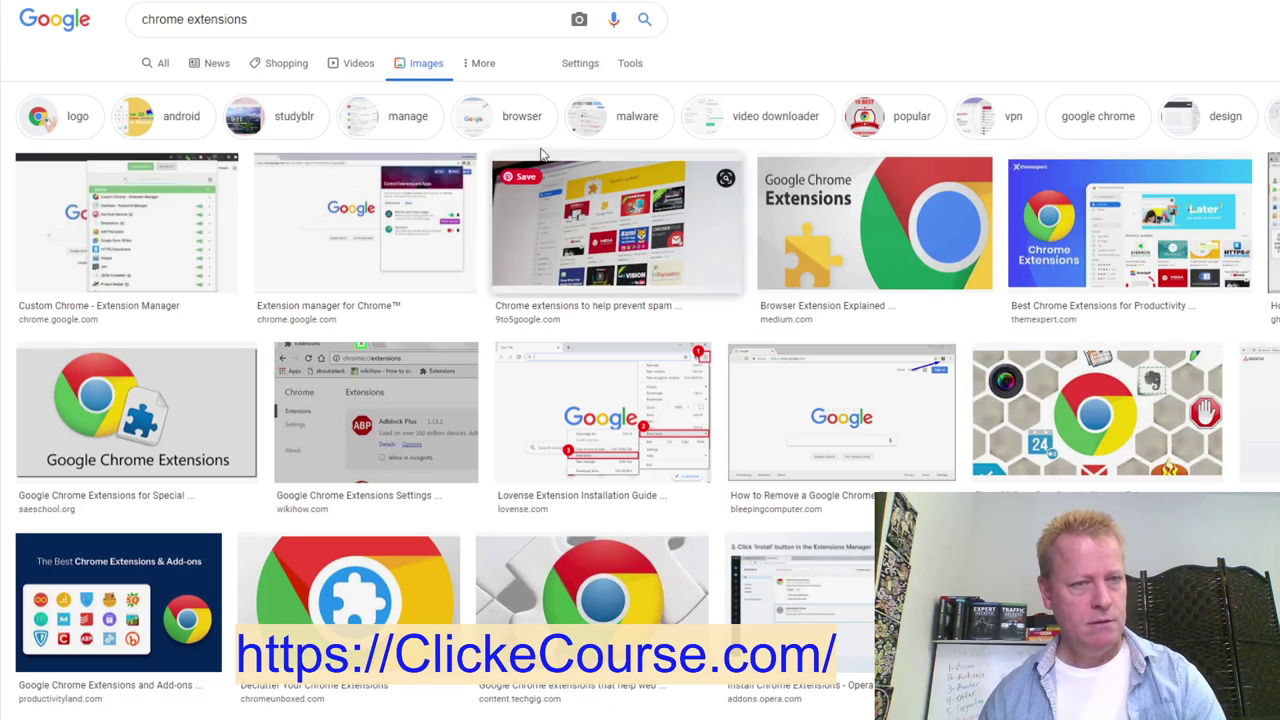
Filter the image results by usage rights to Commercial and other licences
{"action": "left_click", "coordinate": [627, 67]}
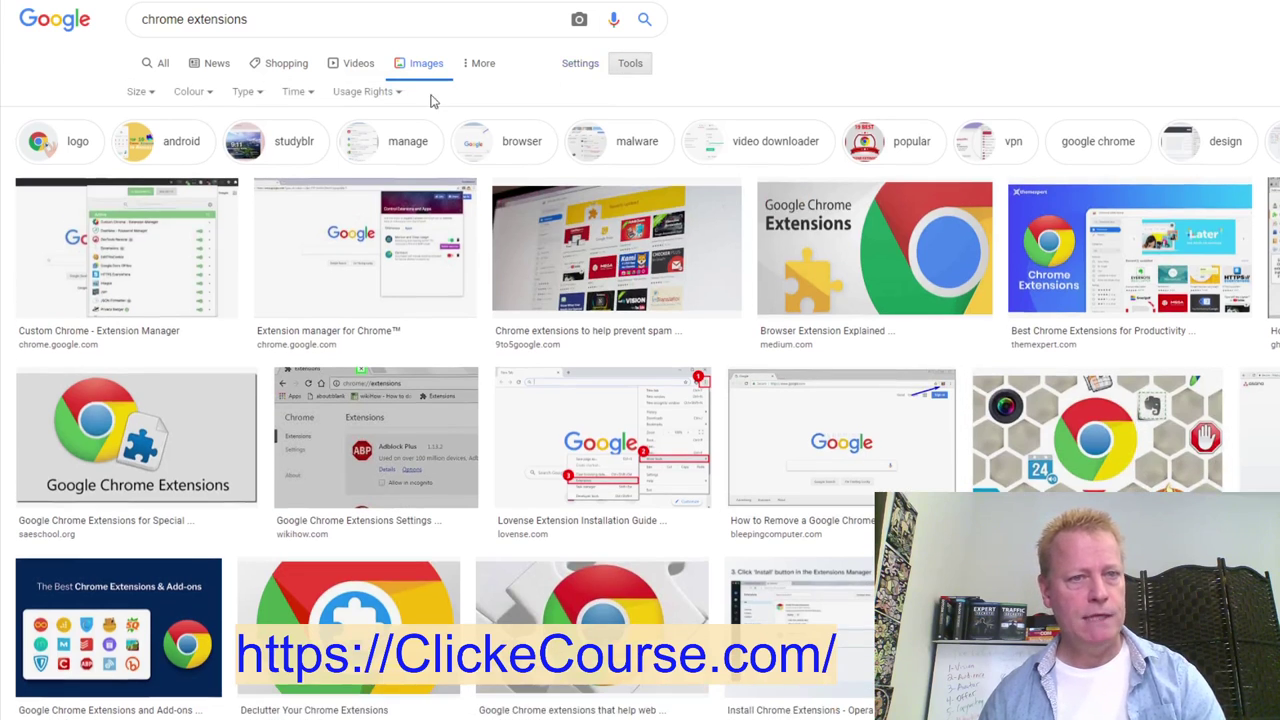
{"action": "left_click", "coordinate": [368, 93]}
{"action": "left_click", "coordinate": [394, 168]}
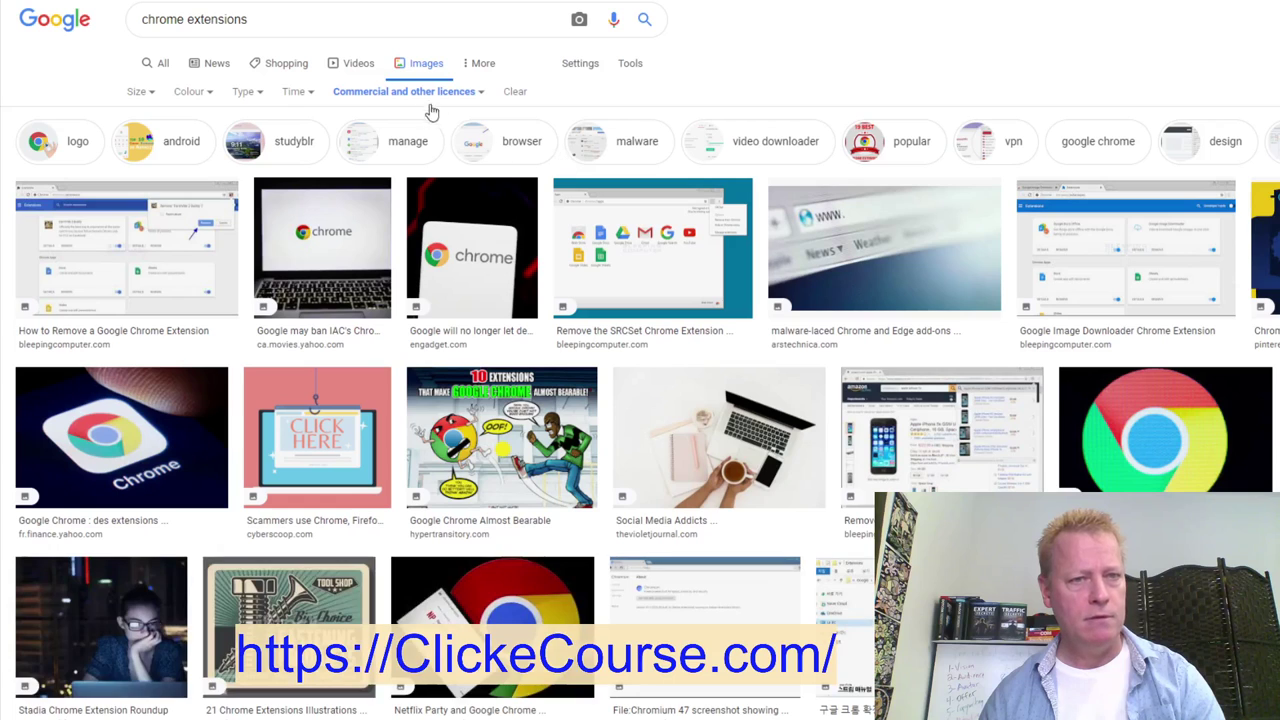
Change the usage rights filter to Creative Commons licences and look through the images
{"action": "left_click", "coordinate": [485, 96]}
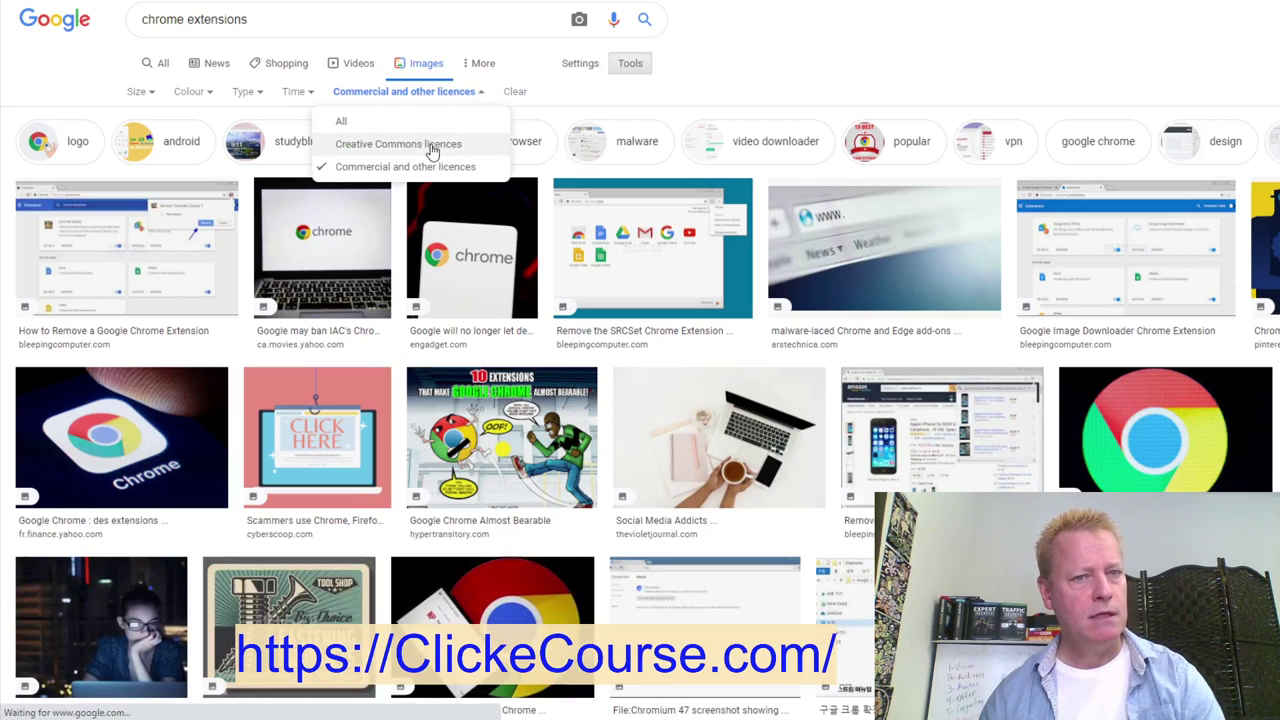
{"action": "left_click", "coordinate": [430, 150]}
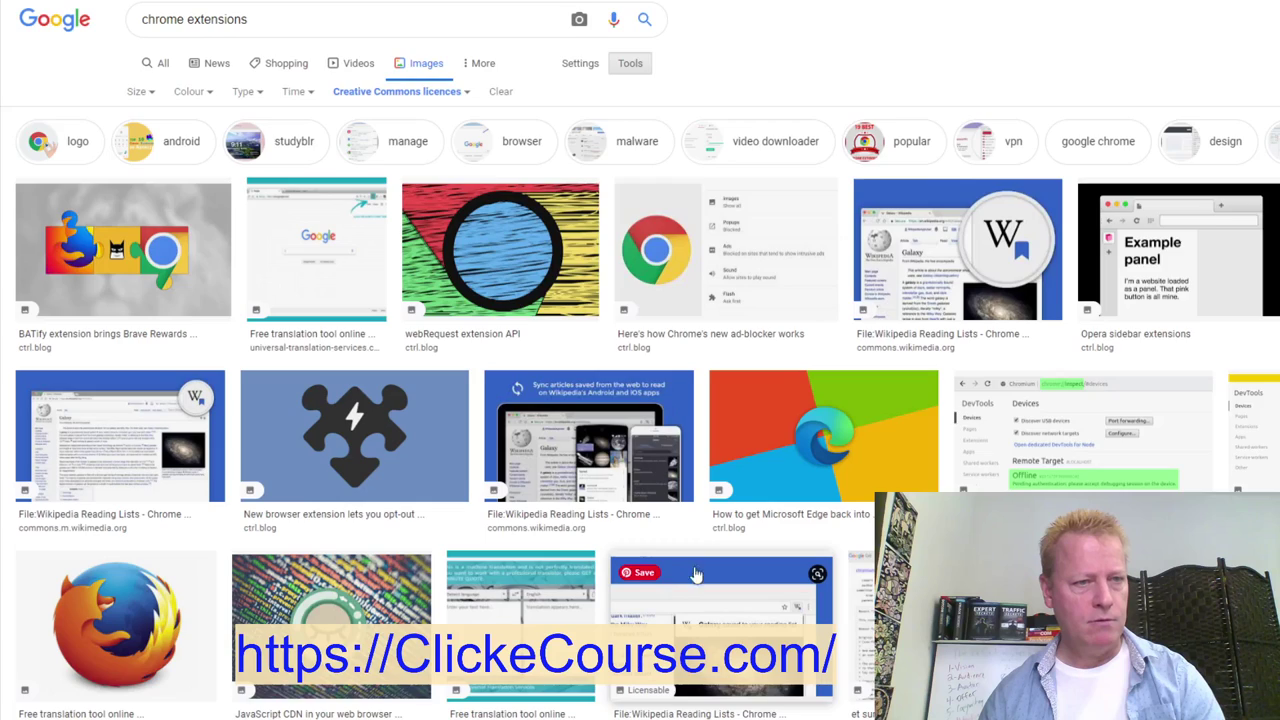
{"action": "scroll", "coordinate": [698, 563], "scroll_direction": "down", "scroll_amount": 3}
{"action": "scroll", "coordinate": [814, 543], "scroll_direction": "up", "scroll_amount": 3}
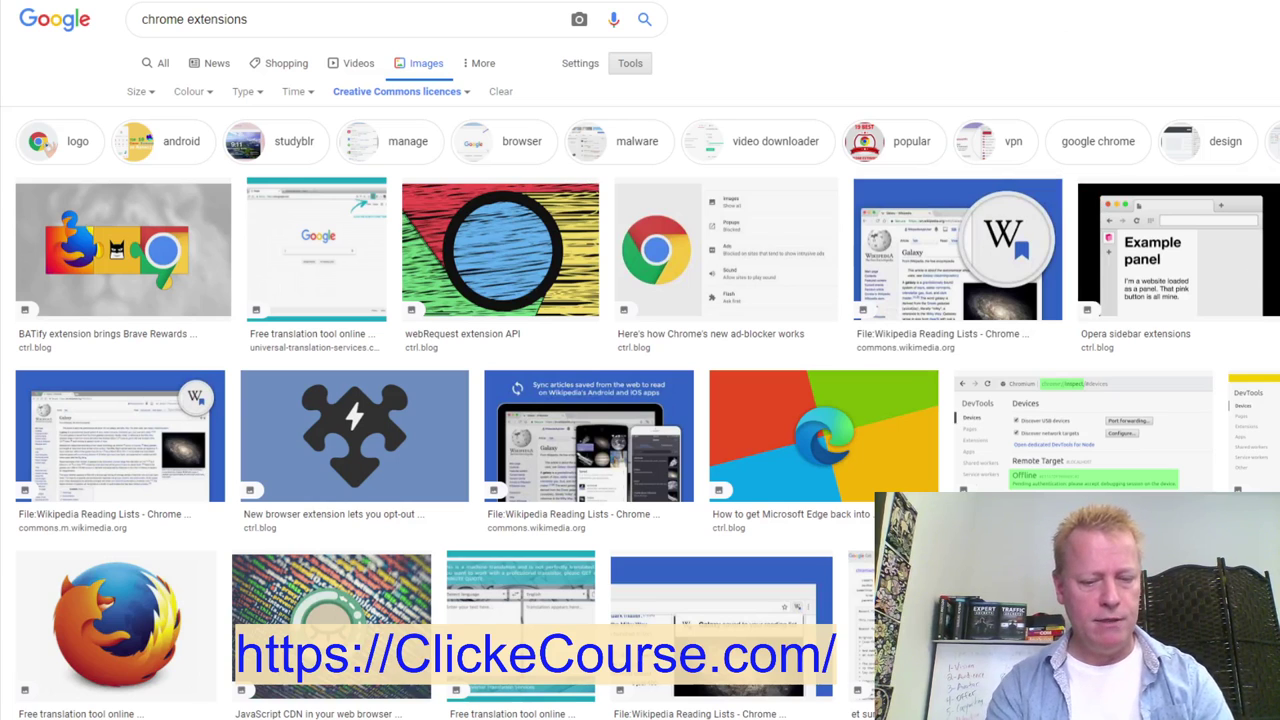
Go to the Unsplash website and search its free photos for "extension"
{"action": "type", "text": "unsplash"}
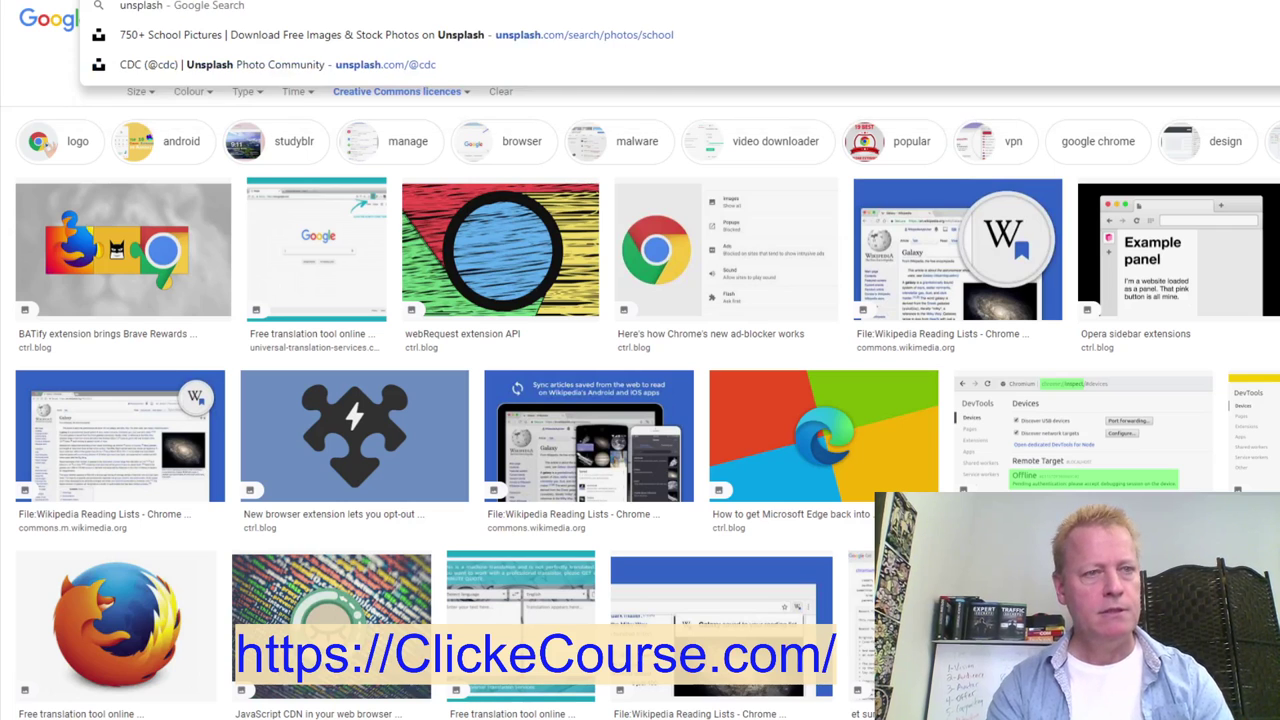
{"action": "key", "text": "Return"}
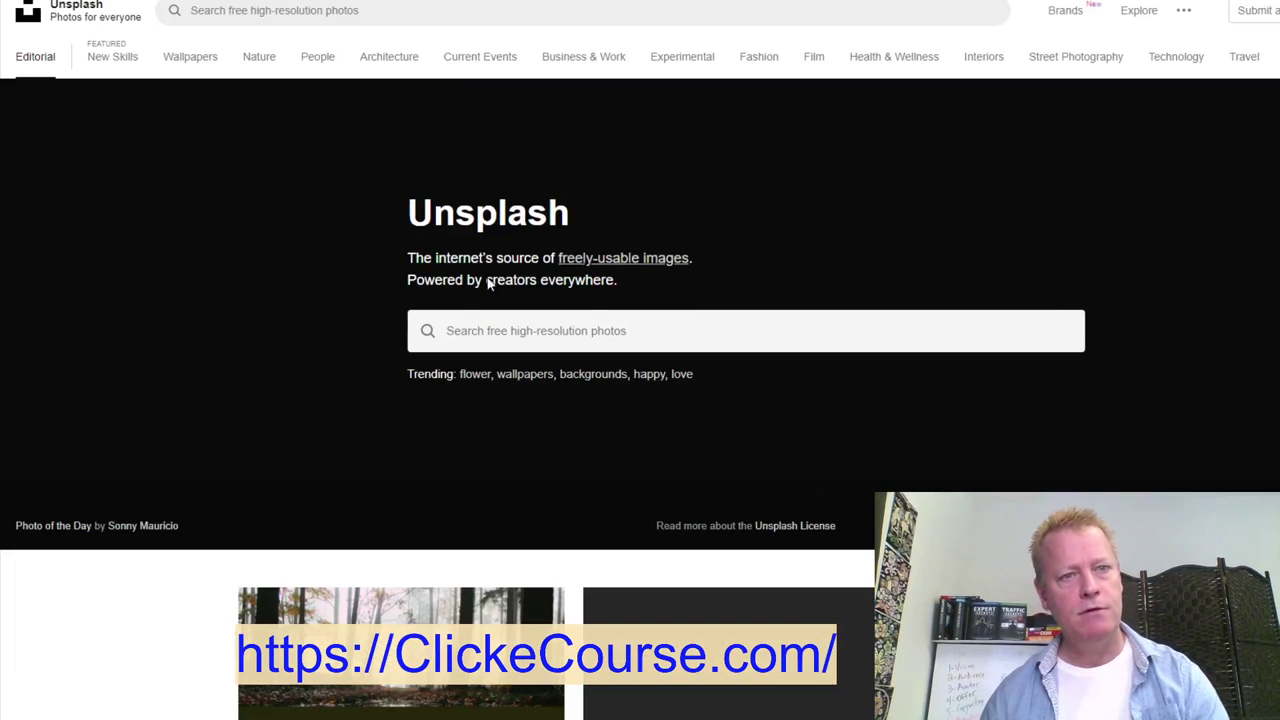
{"action": "left_click", "coordinate": [616, 323]}
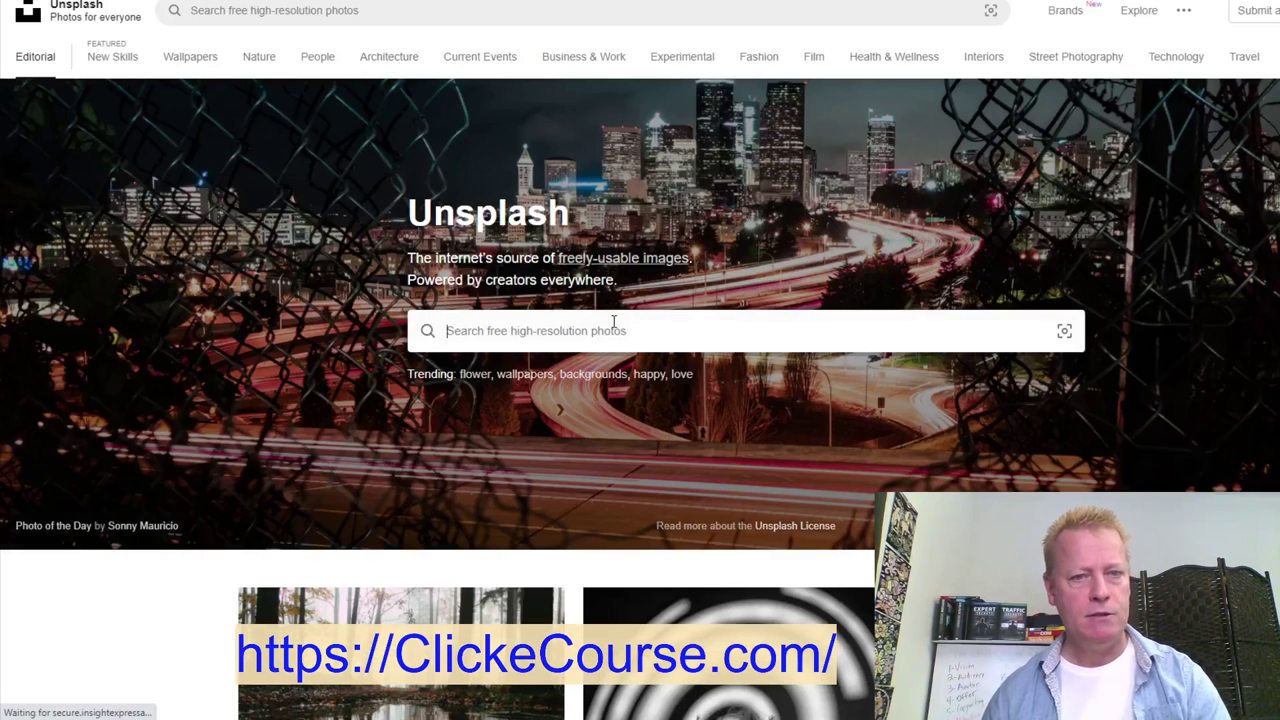
{"action": "type", "text": "extension"}
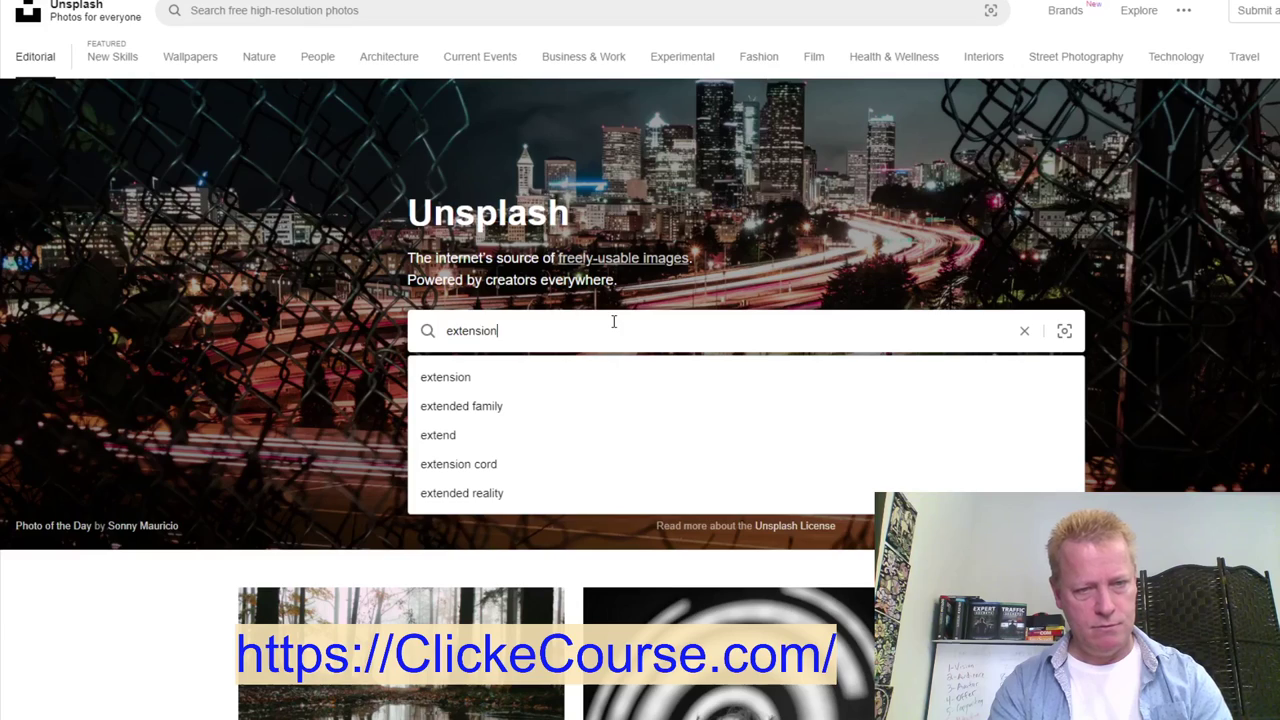
{"action": "key", "text": "Return"}
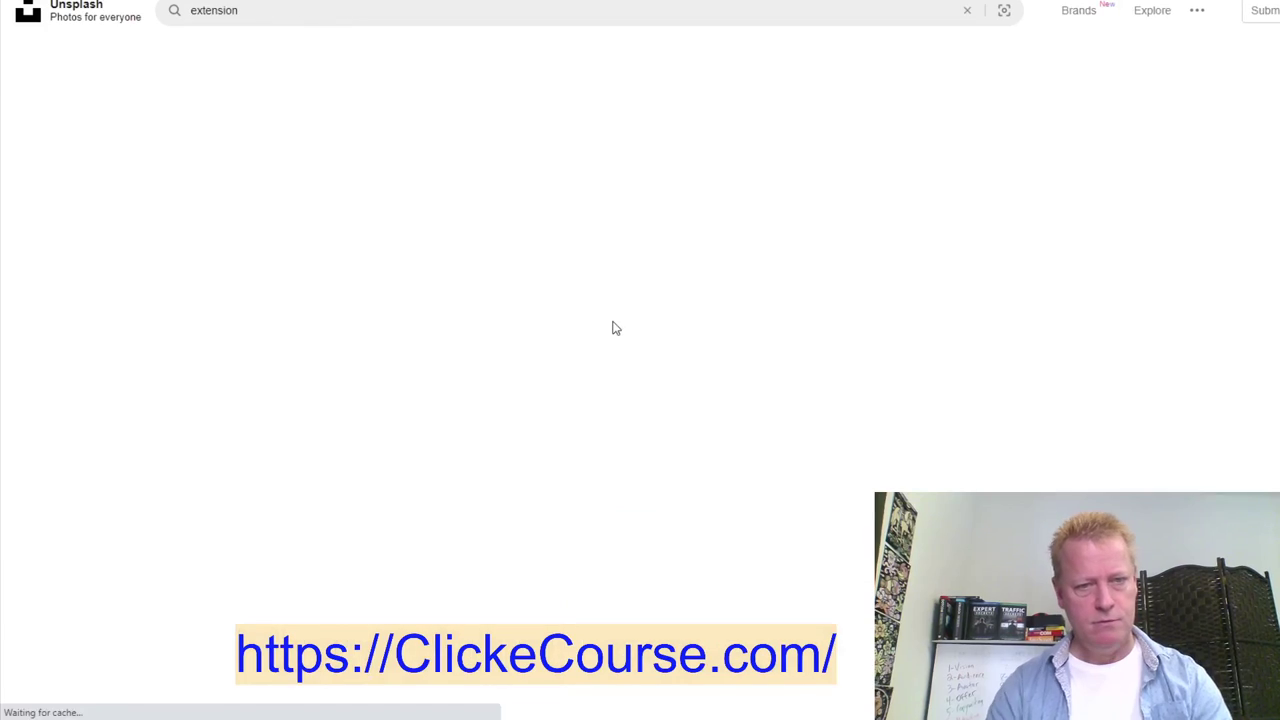
Look through the "extension" photo results for a picture that suits the Chrome Extension course
{"action": "scroll", "coordinate": [1257, 488], "scroll_direction": "down", "scroll_amount": 6}
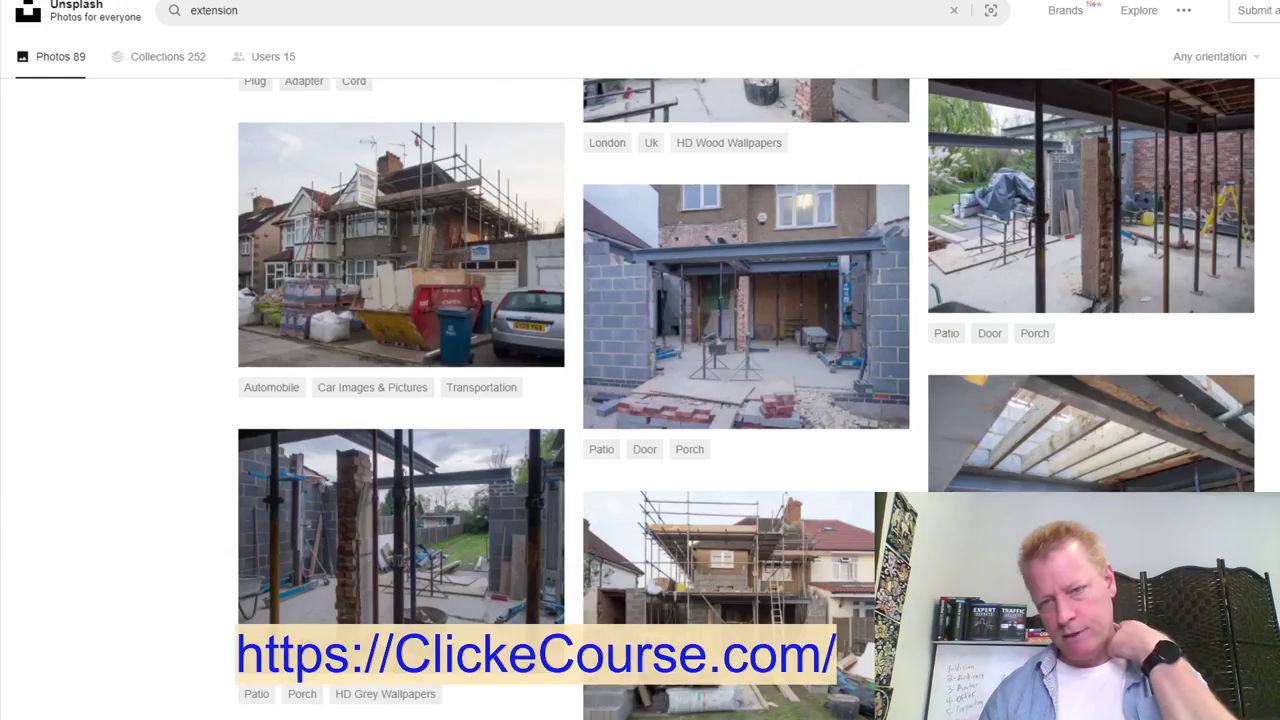
{"action": "scroll", "coordinate": [746, 400], "scroll_direction": "down", "scroll_amount": 4}
{"action": "scroll", "coordinate": [746, 400], "scroll_direction": "down", "scroll_amount": 3}
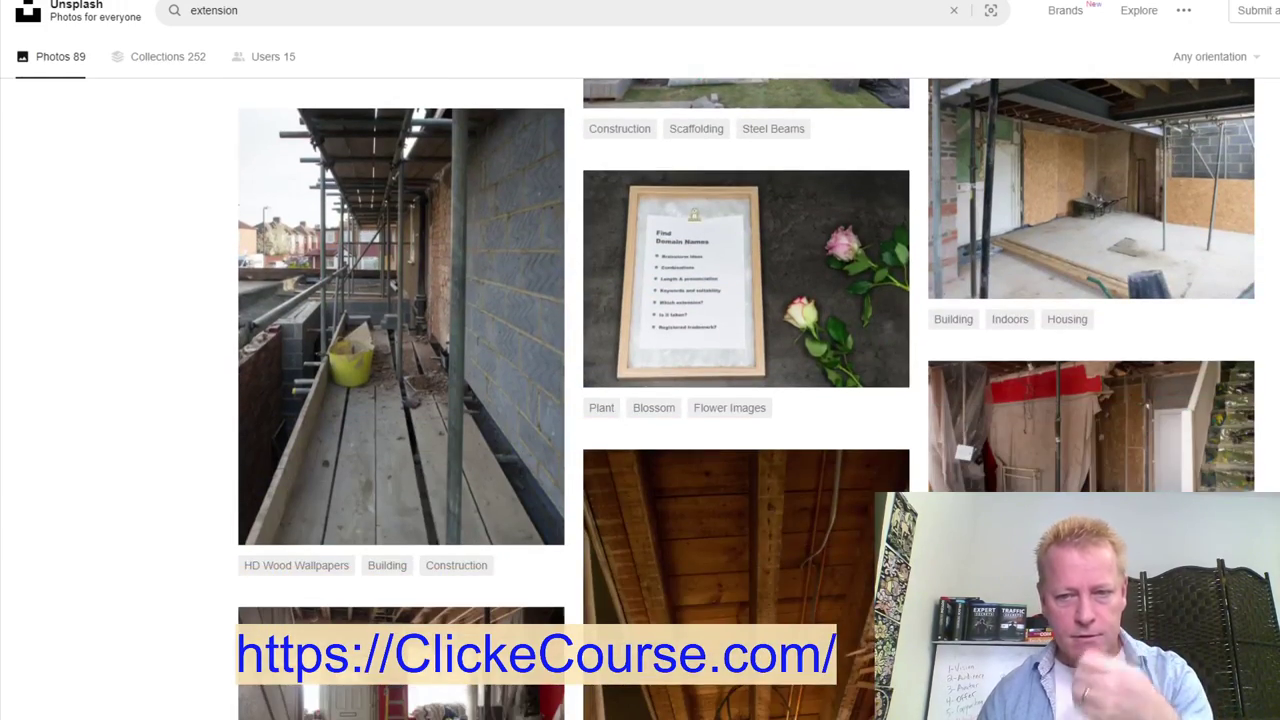
{"action": "scroll", "coordinate": [746, 400], "scroll_direction": "down", "scroll_amount": 12}
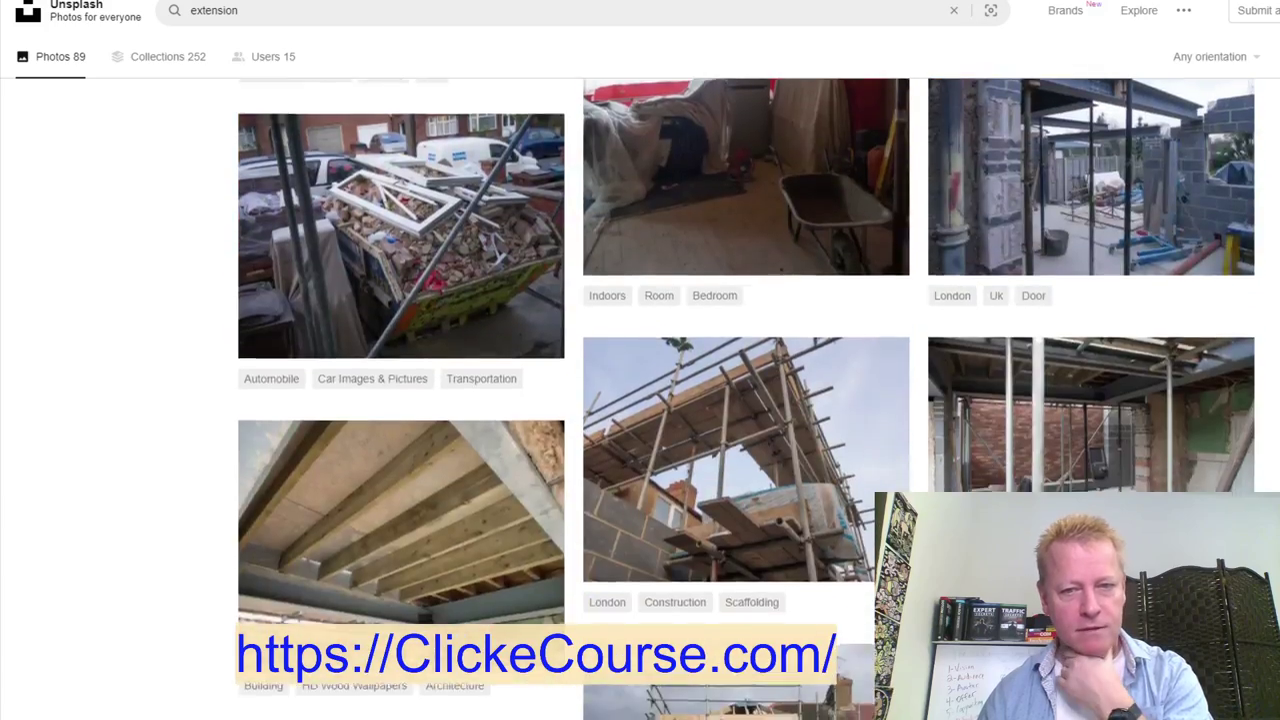
{"action": "scroll", "coordinate": [746, 400], "scroll_direction": "down", "scroll_amount": 12}
{"action": "scroll", "coordinate": [746, 400], "scroll_direction": "down", "scroll_amount": 5}
{"action": "scroll", "coordinate": [746, 400], "scroll_direction": "down", "scroll_amount": 10}
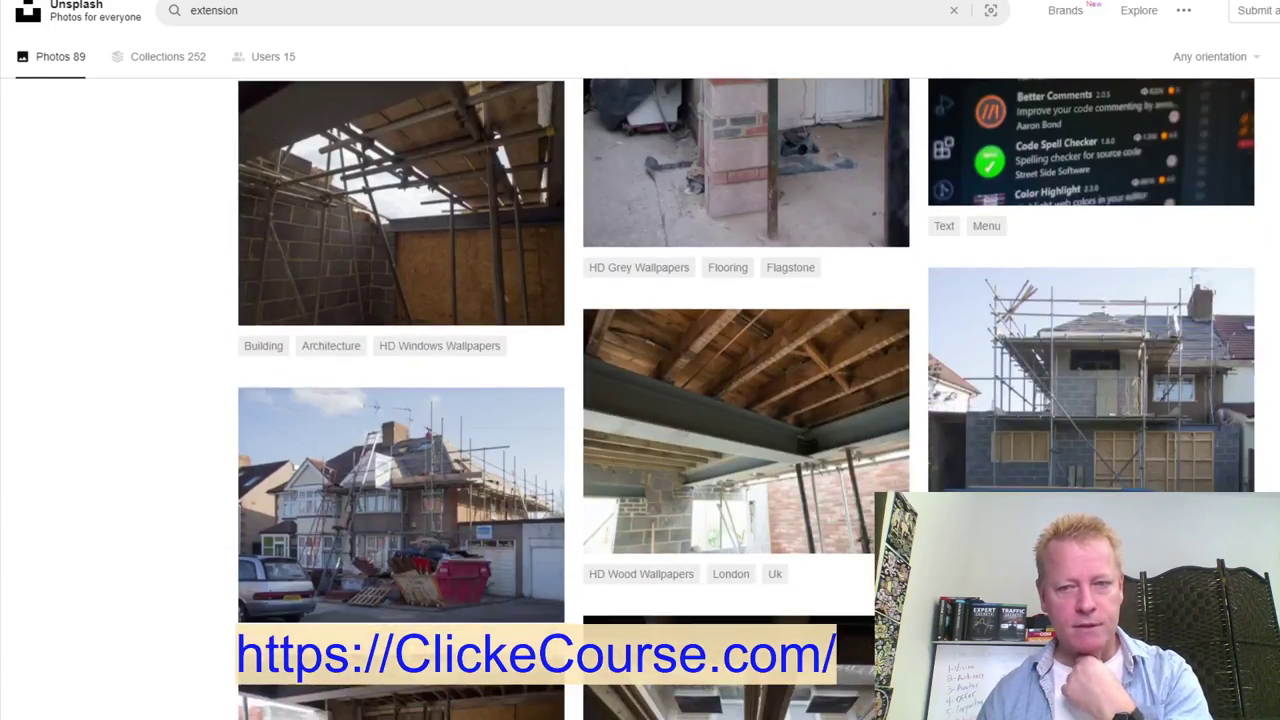
{"action": "scroll", "coordinate": [746, 400], "scroll_direction": "down", "scroll_amount": 5}
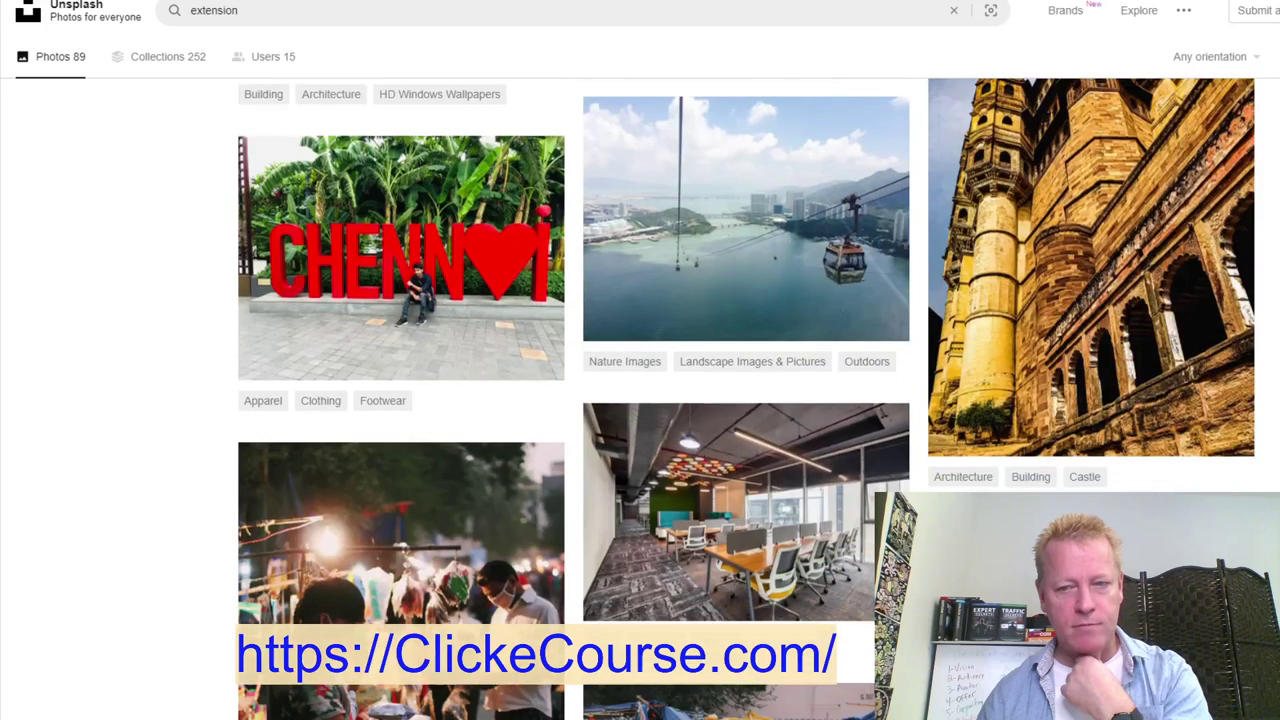
{"action": "scroll", "coordinate": [746, 400], "scroll_direction": "down", "scroll_amount": 5}
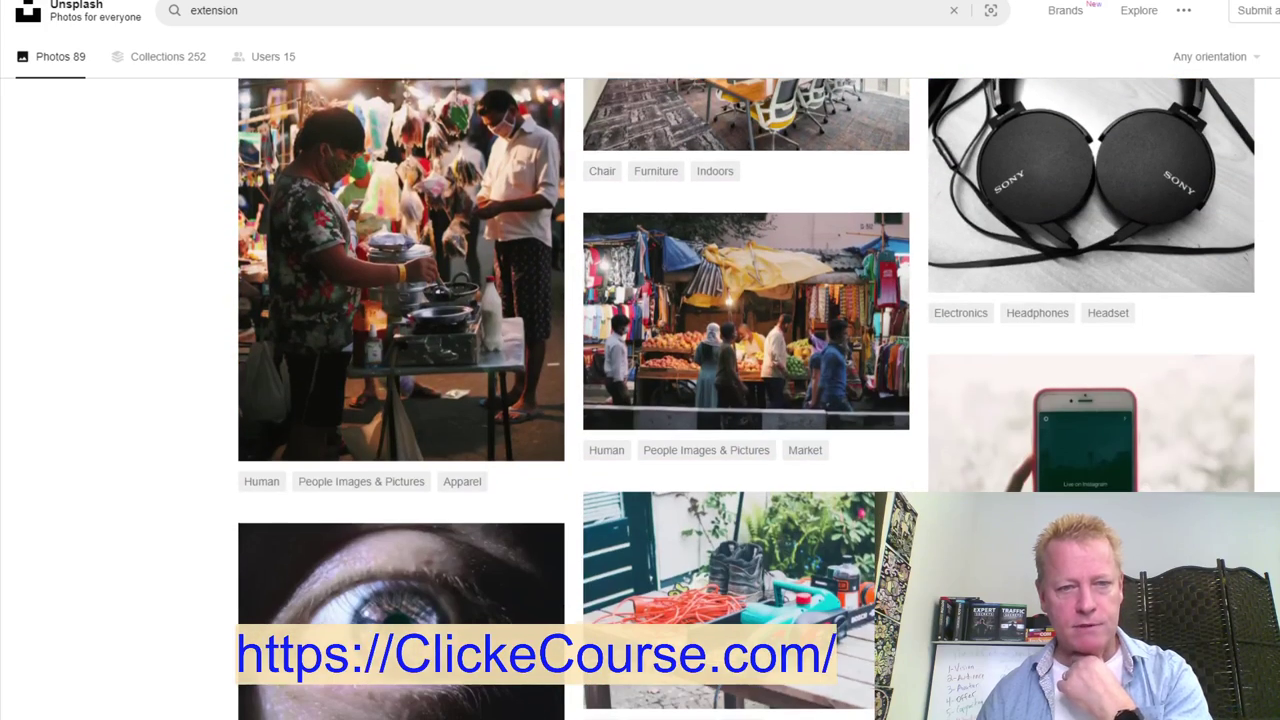
{"action": "scroll", "coordinate": [746, 400], "scroll_direction": "down", "scroll_amount": 8}
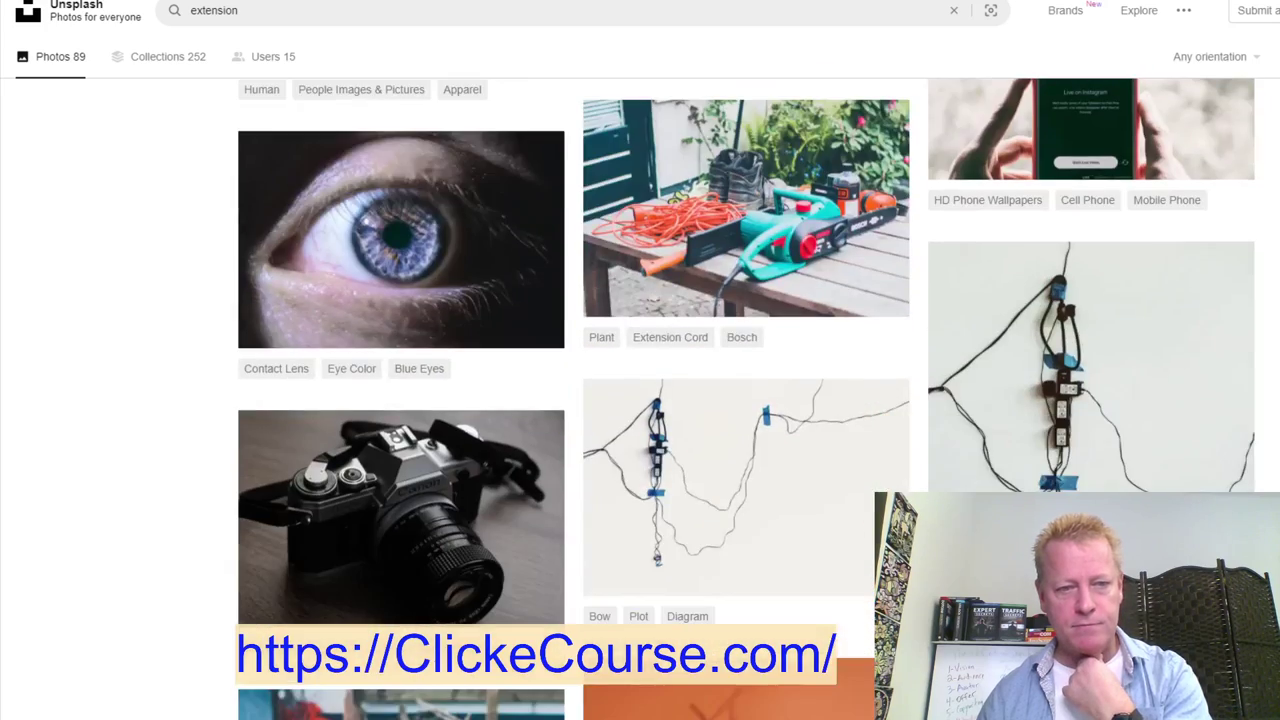
{"action": "scroll", "coordinate": [746, 400], "scroll_direction": "down", "scroll_amount": 4}
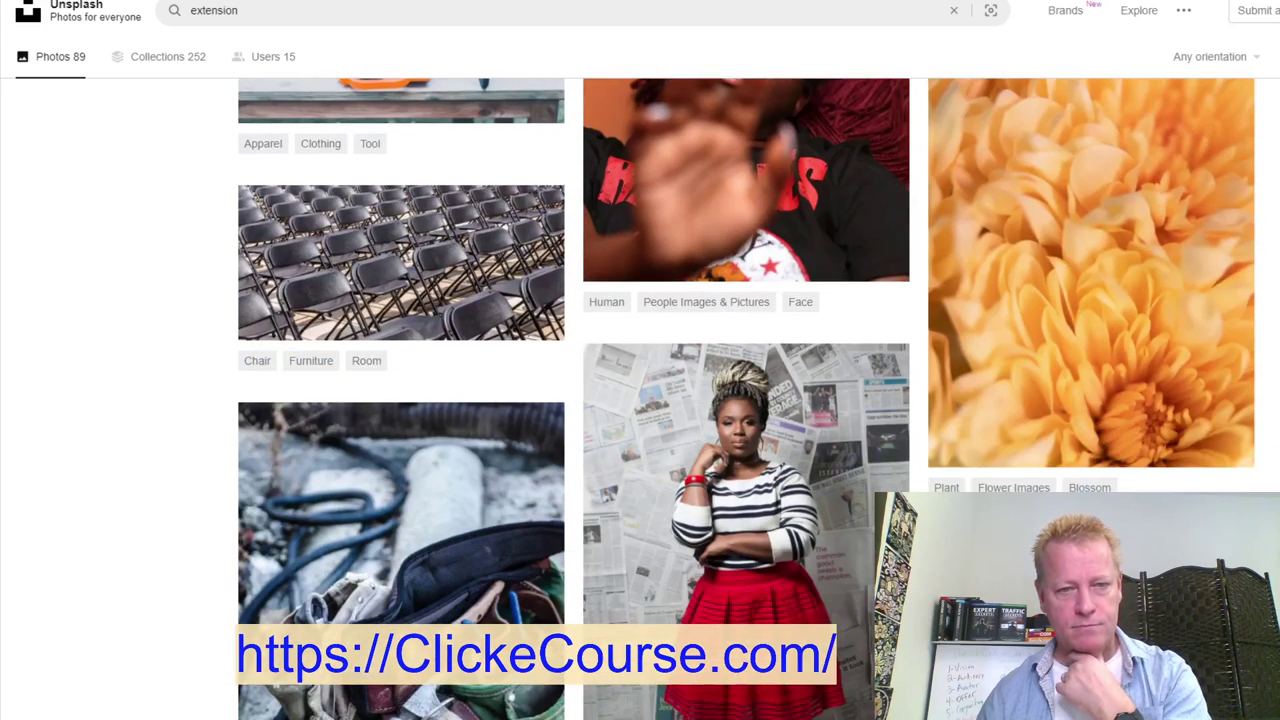
{"action": "scroll", "coordinate": [746, 400], "scroll_direction": "down", "scroll_amount": 1}
{"action": "scroll", "coordinate": [746, 400], "scroll_direction": "down", "scroll_amount": 20}
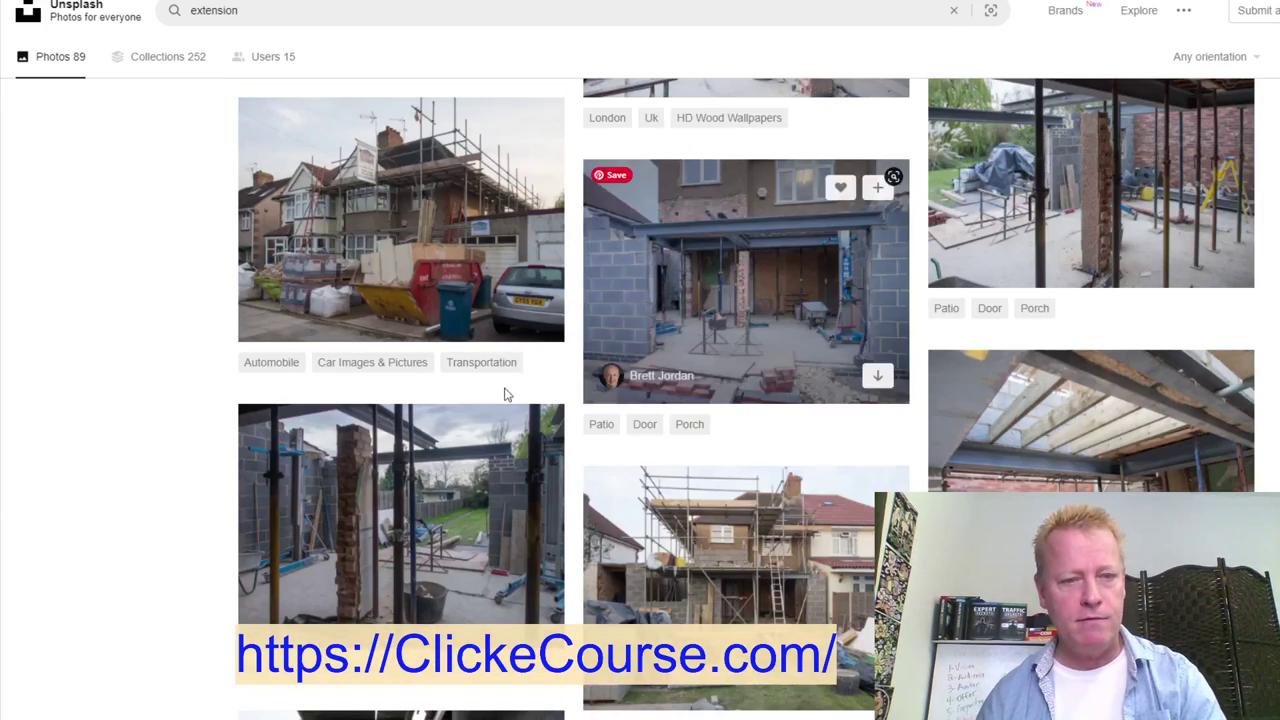
Replace the Unsplash search term with "your own business" and run the search
{"action": "left_click", "coordinate": [279, 7]}
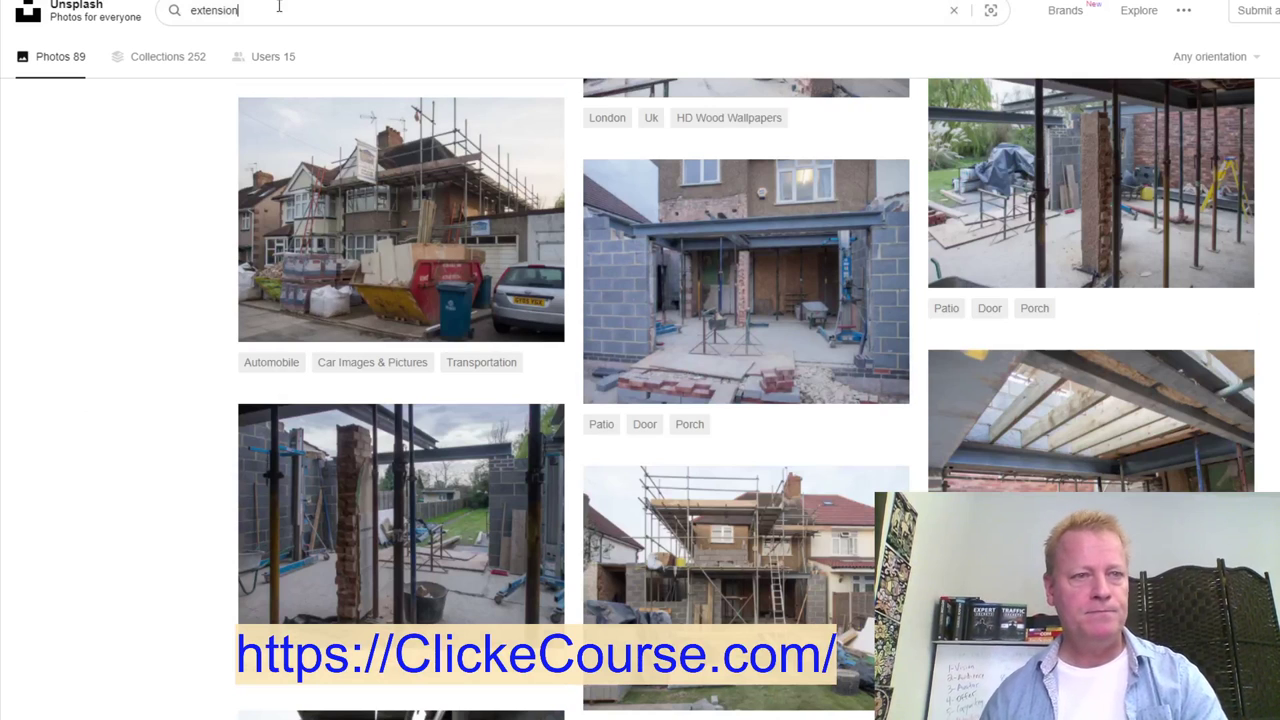
{"action": "key", "text": "BackSpace"}
{"action": "key", "text": "BackSpace"}
{"action": "key", "text": "BackSpace"}
{"action": "key", "text": "BackSpace"}
{"action": "key", "text": "BackSpace"}
{"action": "type", "text": "your own bu"}
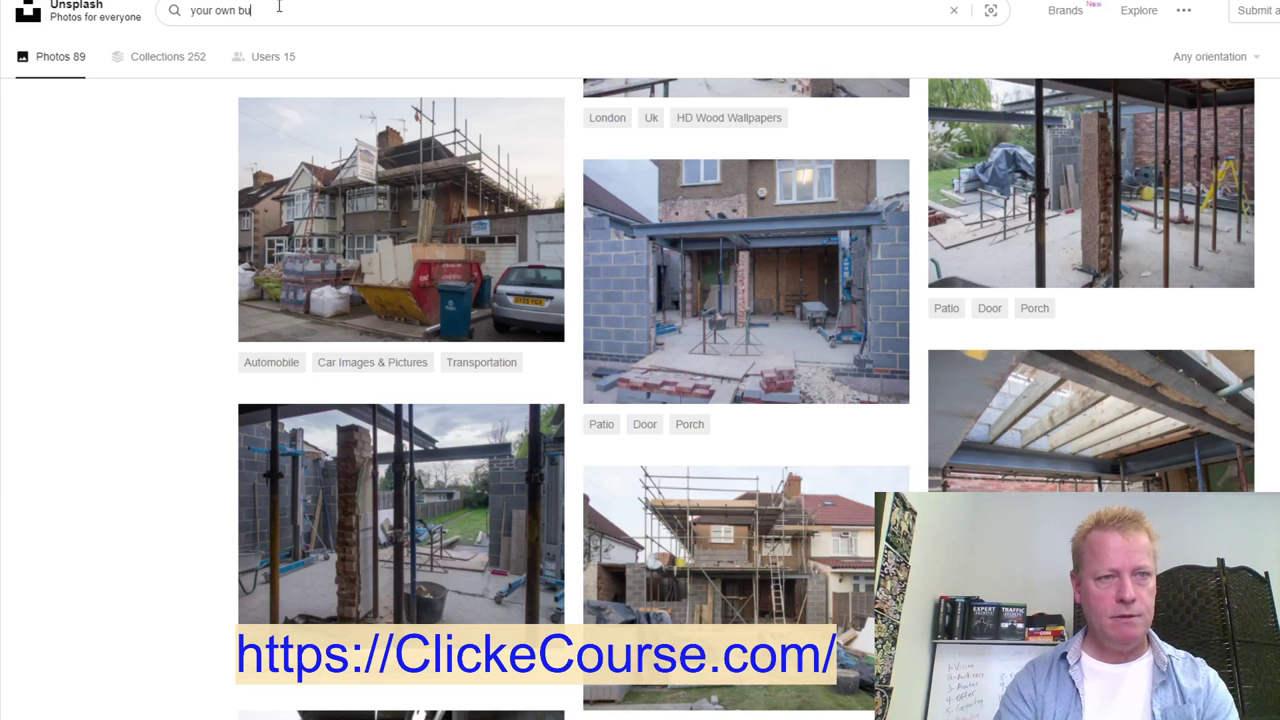
{"action": "type", "text": "siness"}
{"action": "key", "text": "Return"}
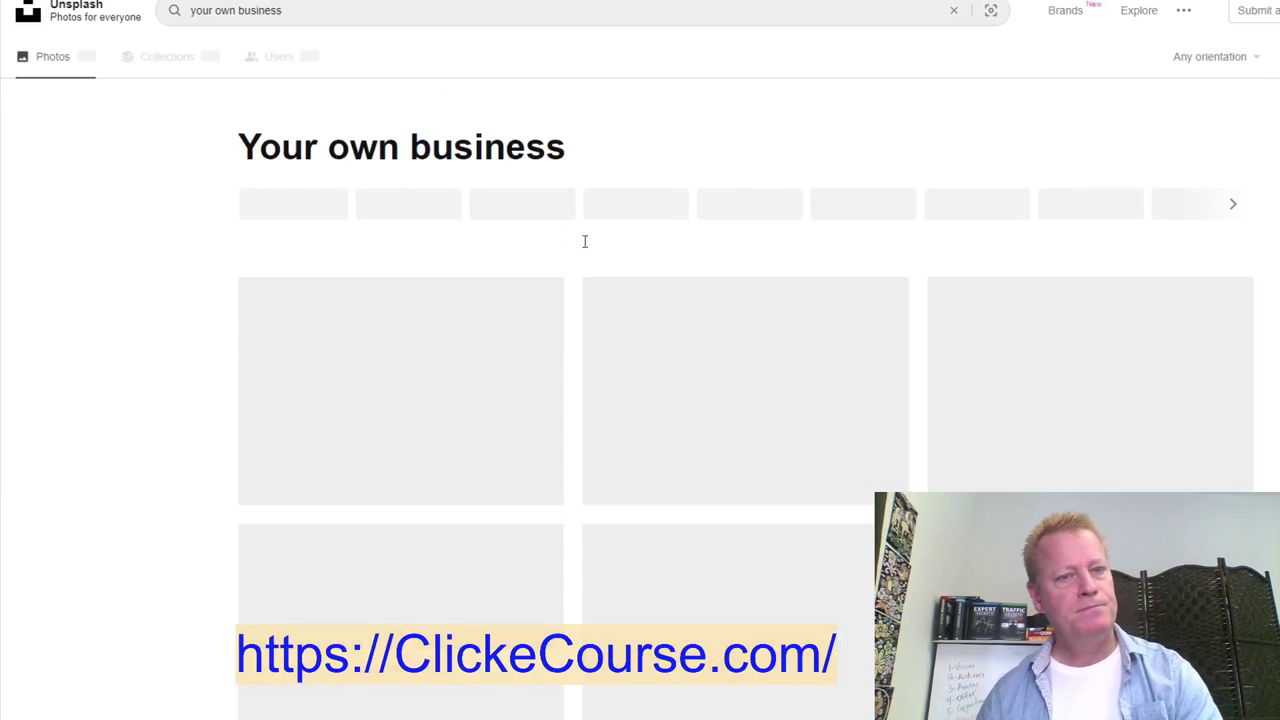
Find the photo of a businessman with outstretched arms below skyscrapers and download it as a JPG to the Downloads folder
{"action": "scroll", "coordinate": [640, 545], "scroll_direction": "down", "scroll_amount": 10}
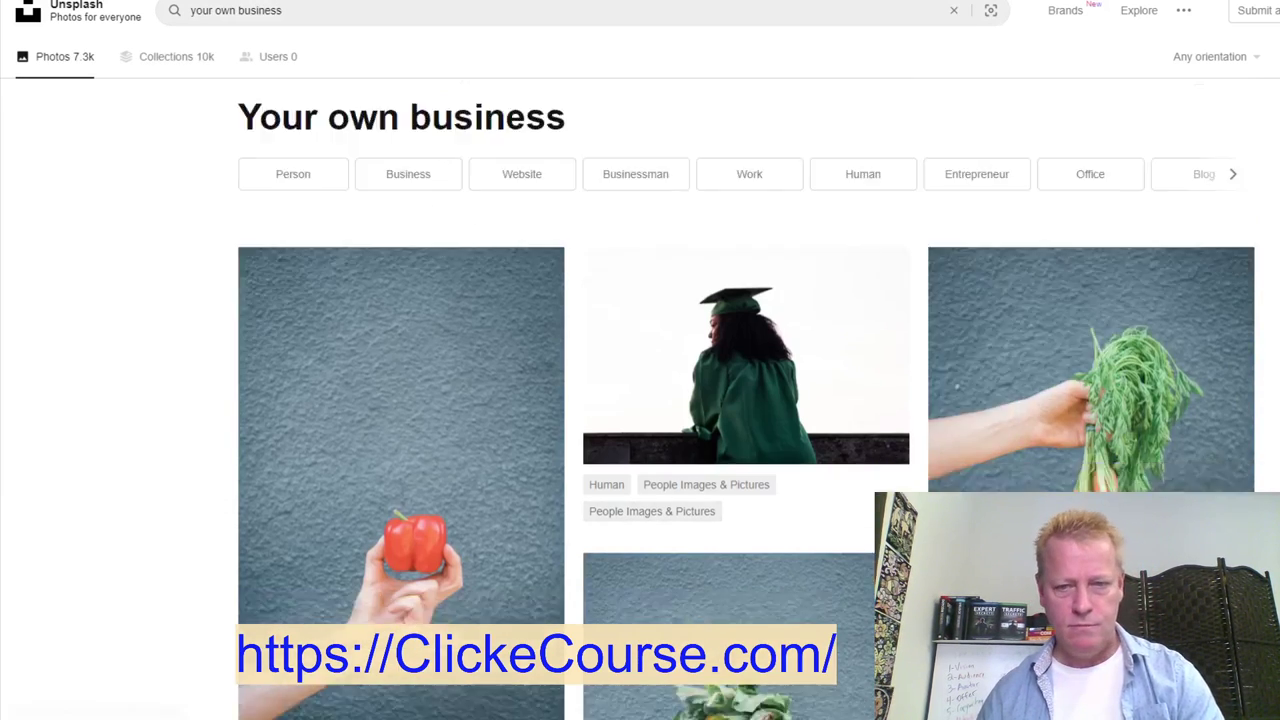
{"action": "scroll", "coordinate": [747, 399], "scroll_direction": "down", "scroll_amount": 4}
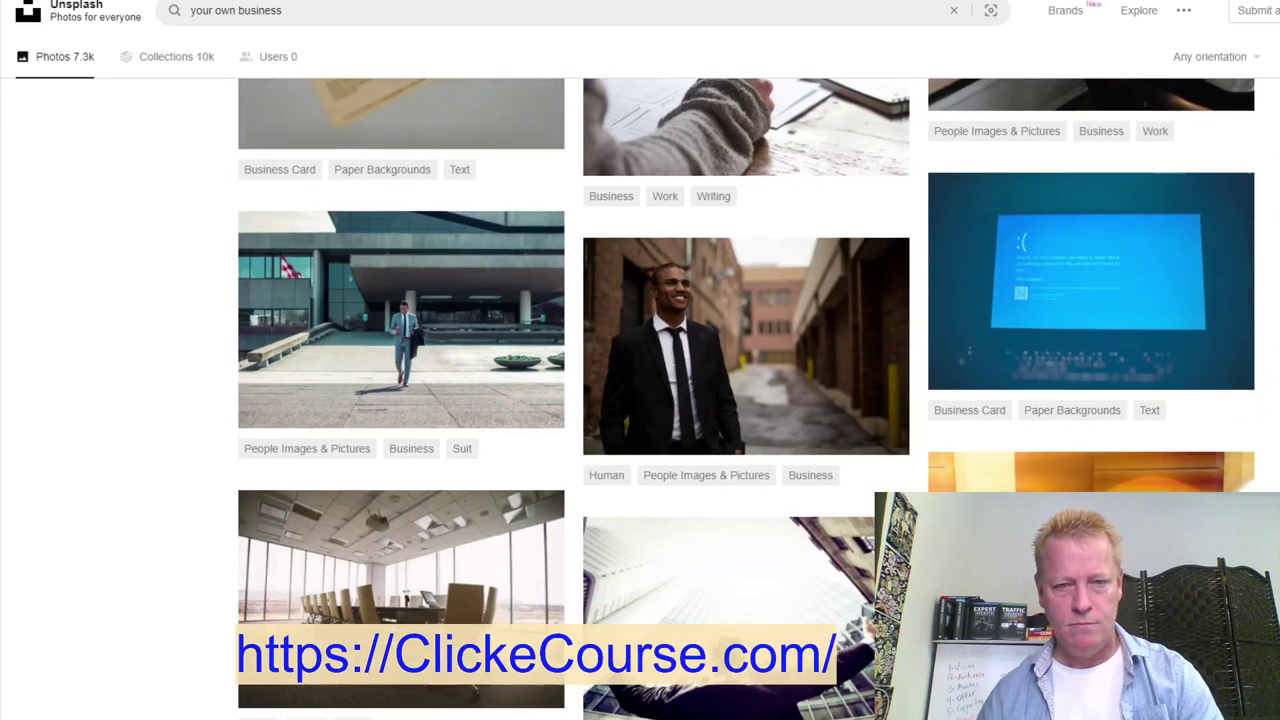
{"action": "scroll", "coordinate": [747, 399], "scroll_direction": "down", "scroll_amount": 3}
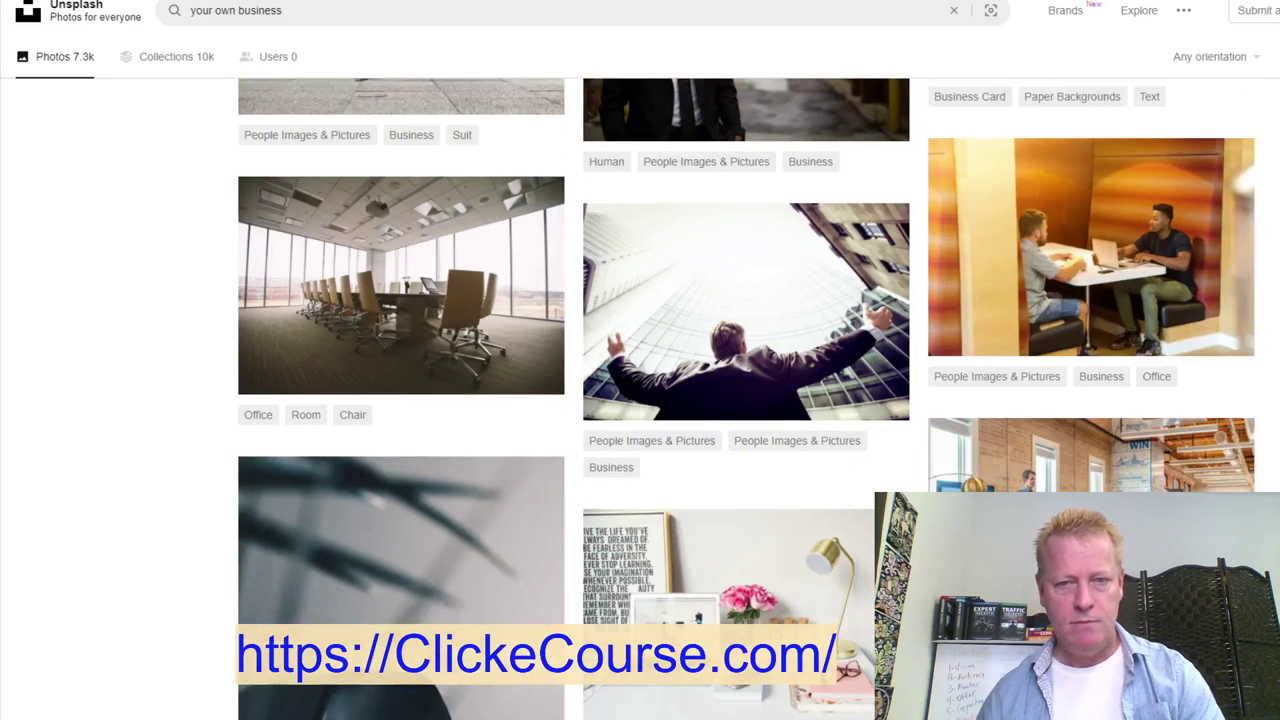
{"action": "left_click", "coordinate": [763, 391]}
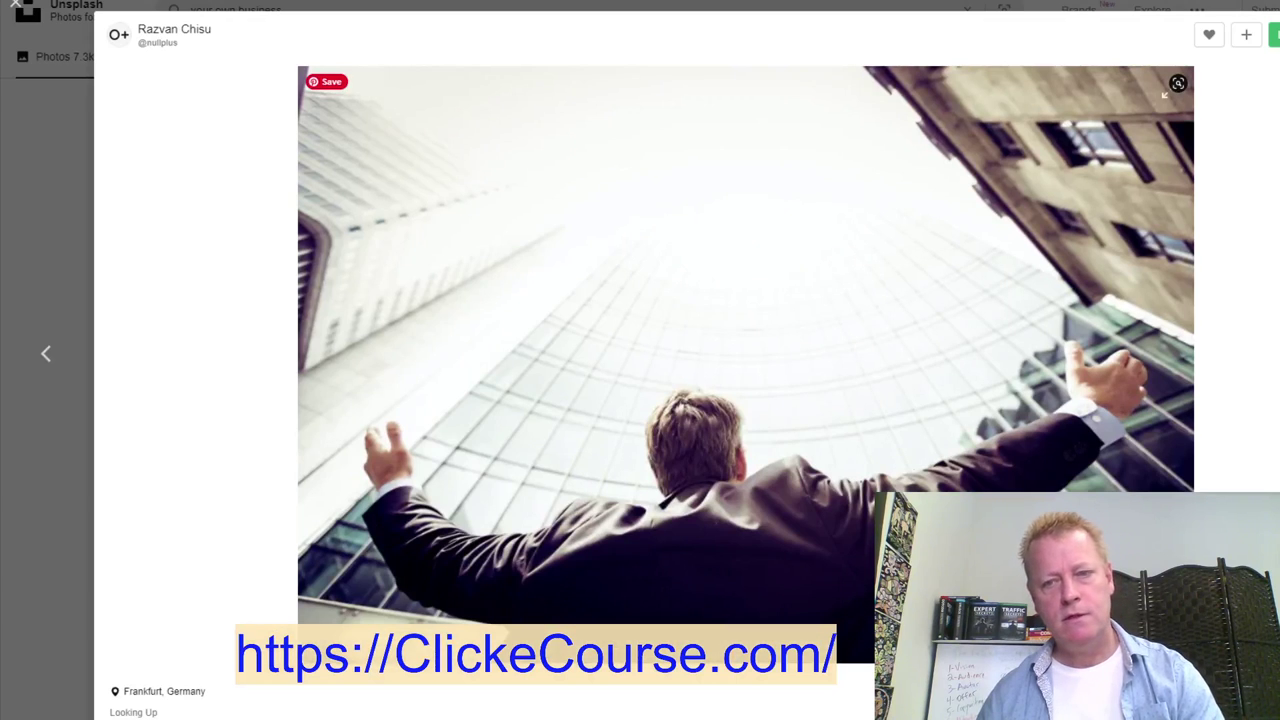
{"action": "scroll", "coordinate": [1220, 391], "scroll_direction": "down", "scroll_amount": 4}
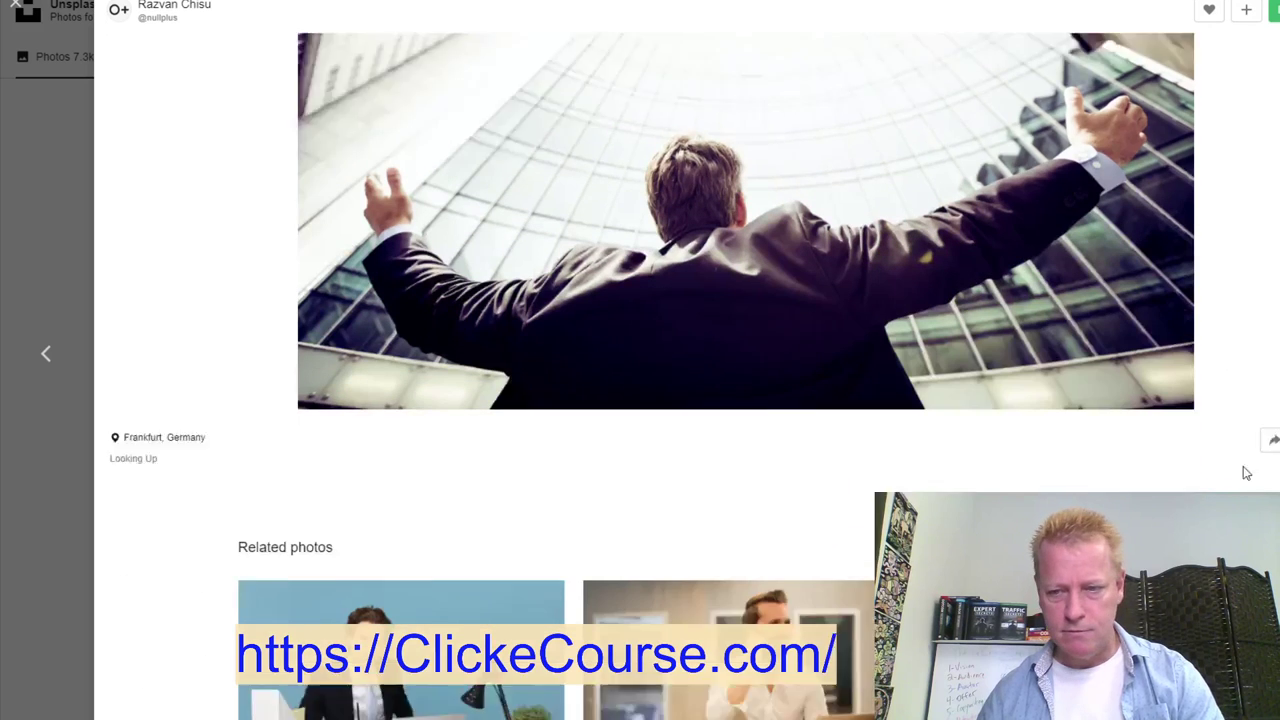
{"action": "scroll", "coordinate": [1258, 298], "scroll_direction": "up", "scroll_amount": 4}
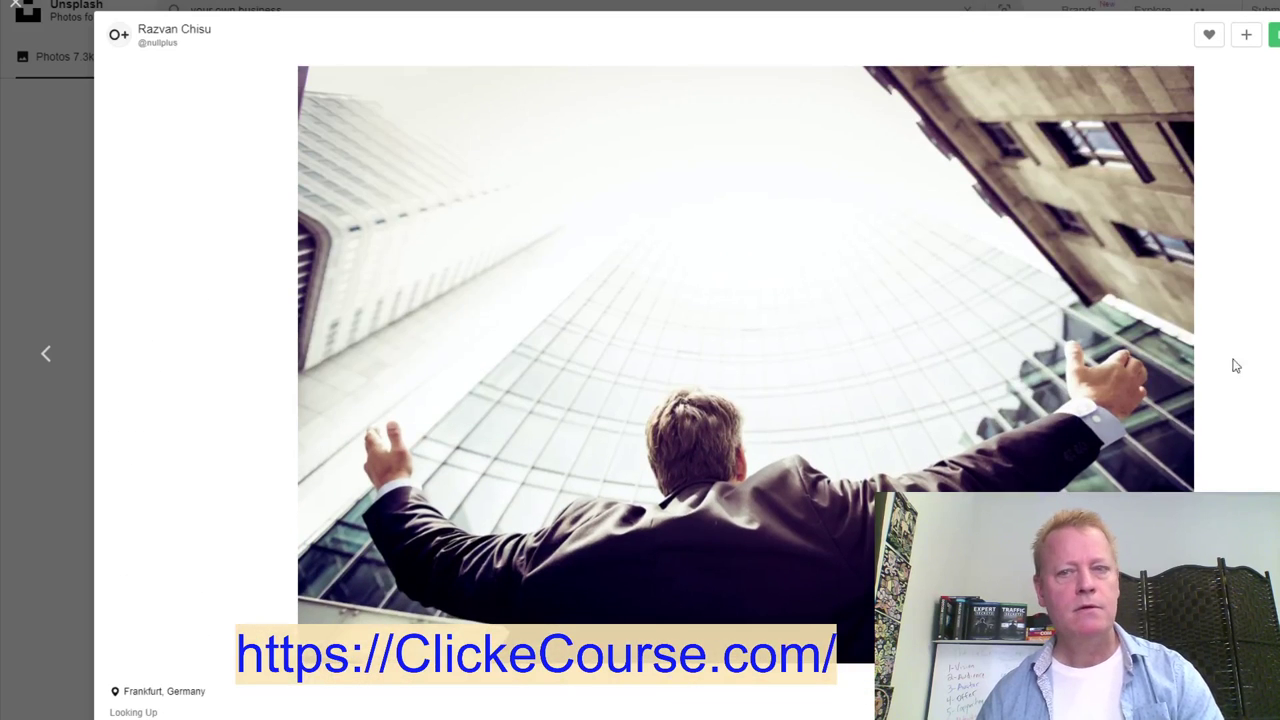
{"action": "left_click", "coordinate": [1274, 35]}
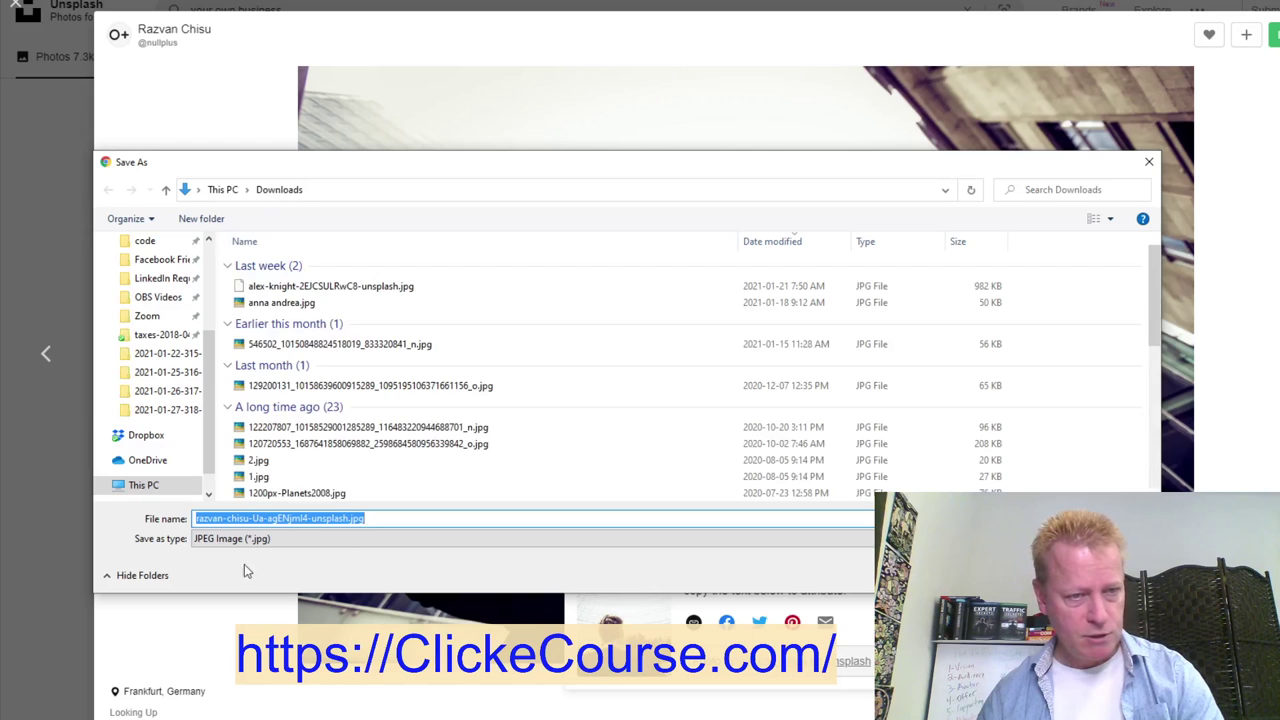
{"action": "left_click", "coordinate": [1035, 575]}
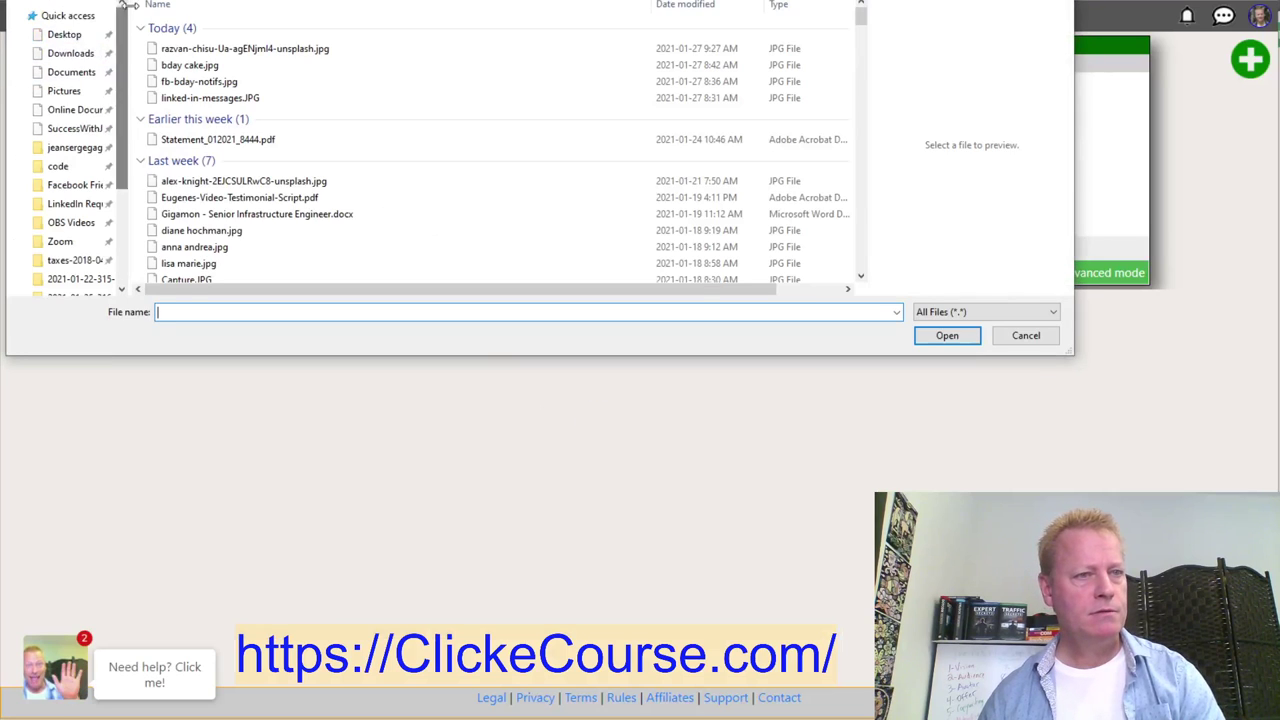
Choose the downloaded Unsplash businessman photo as the course's cover image and save it
{"action": "left_click", "coordinate": [80, 53]}
{"action": "left_click", "coordinate": [243, 48]}
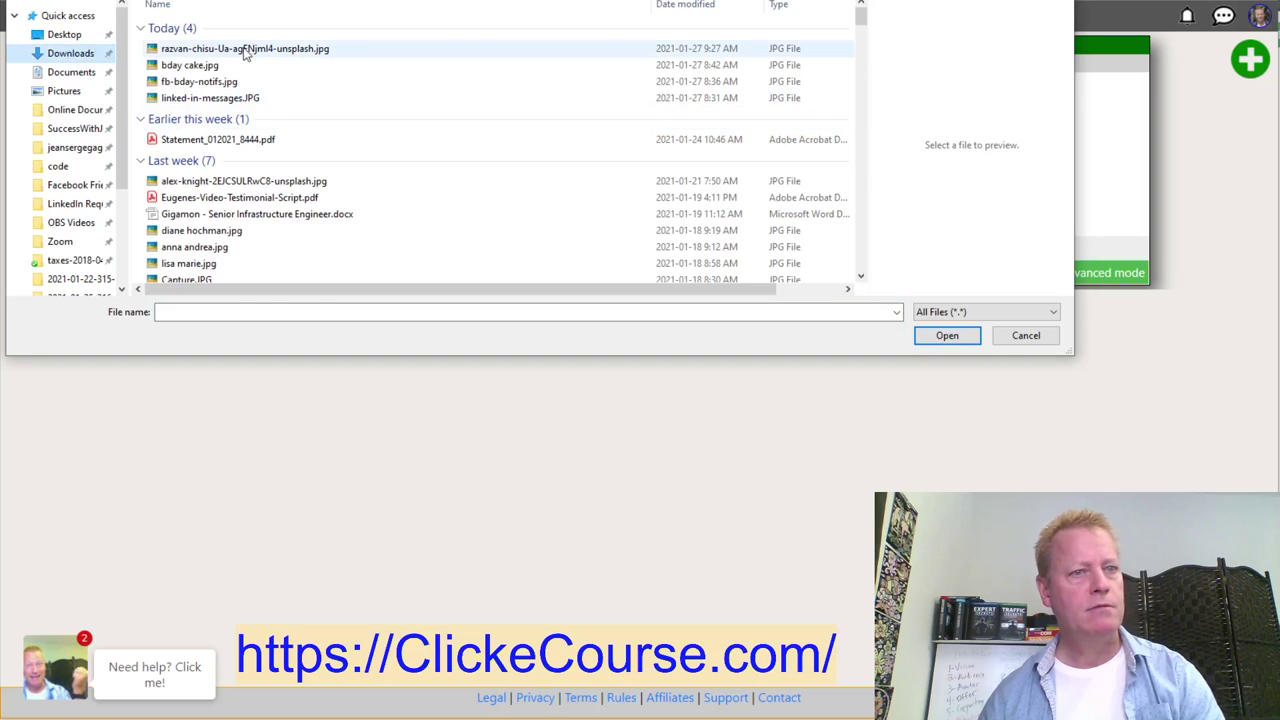
{"action": "left_click", "coordinate": [947, 335]}
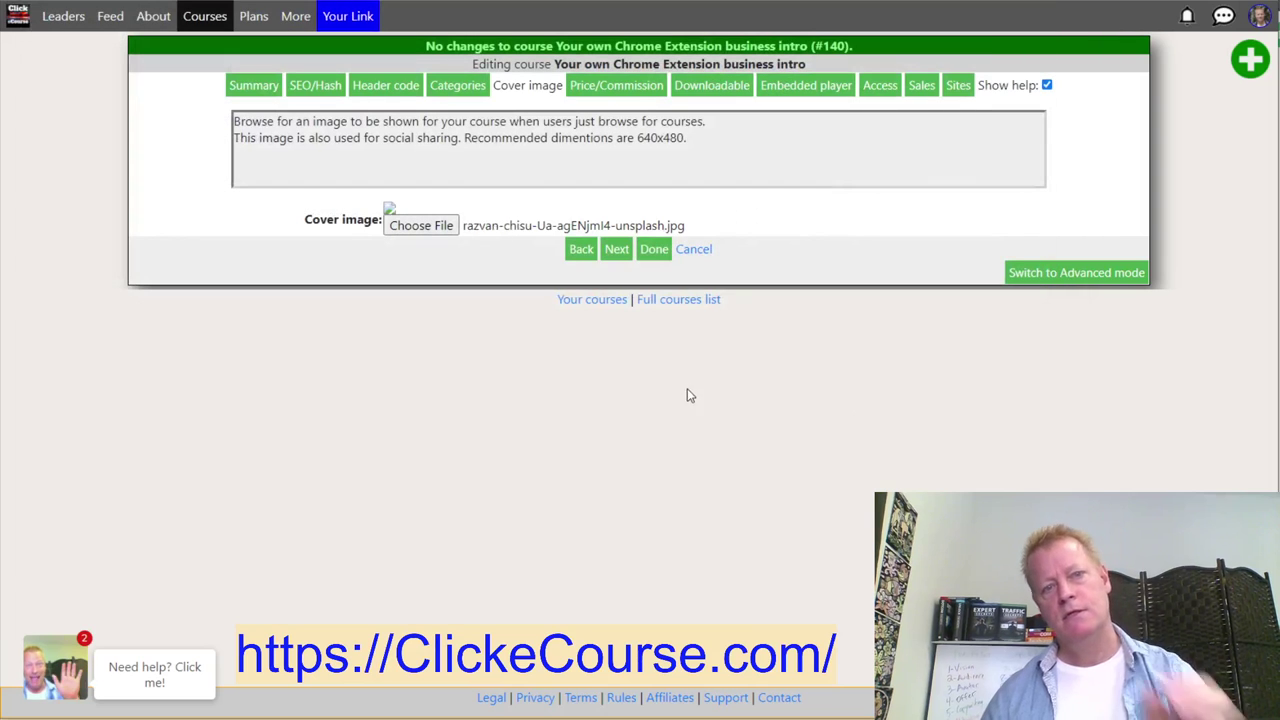
{"action": "left_click", "coordinate": [617, 251]}
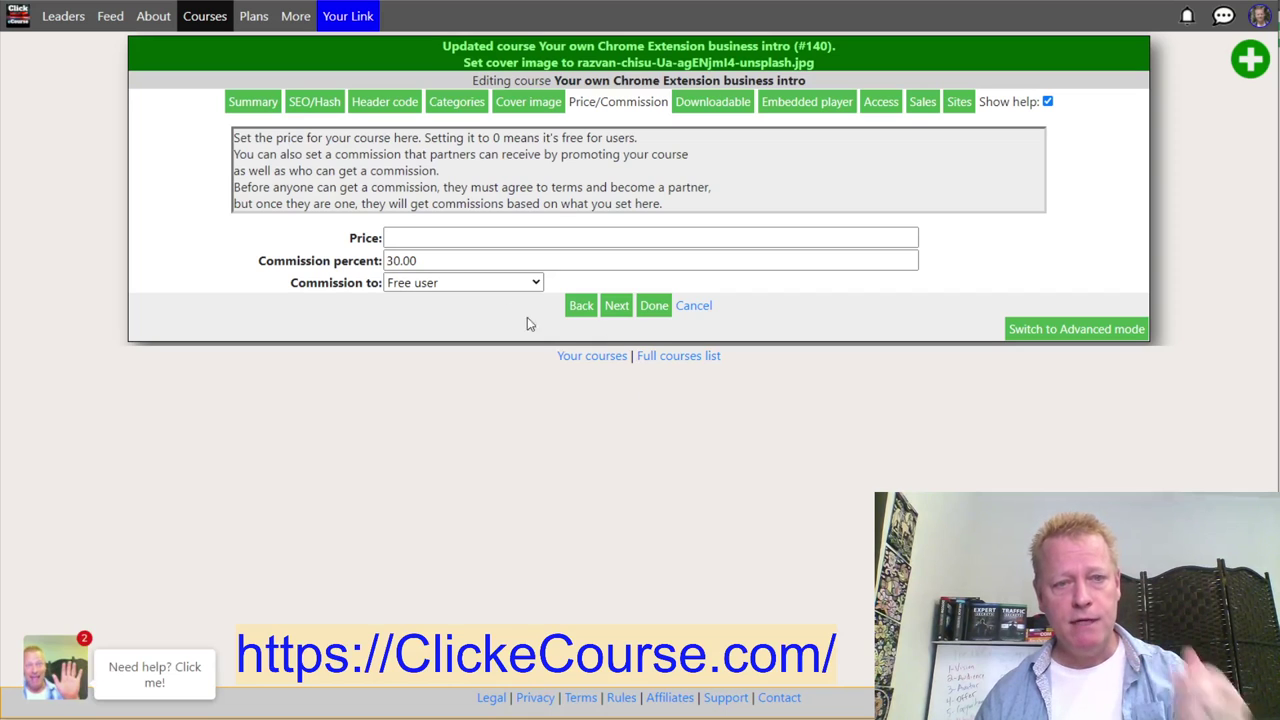
Set the course price to 25 and save the price and commission settings
{"action": "left_click", "coordinate": [420, 237]}
{"action": "type", "text": "25"}
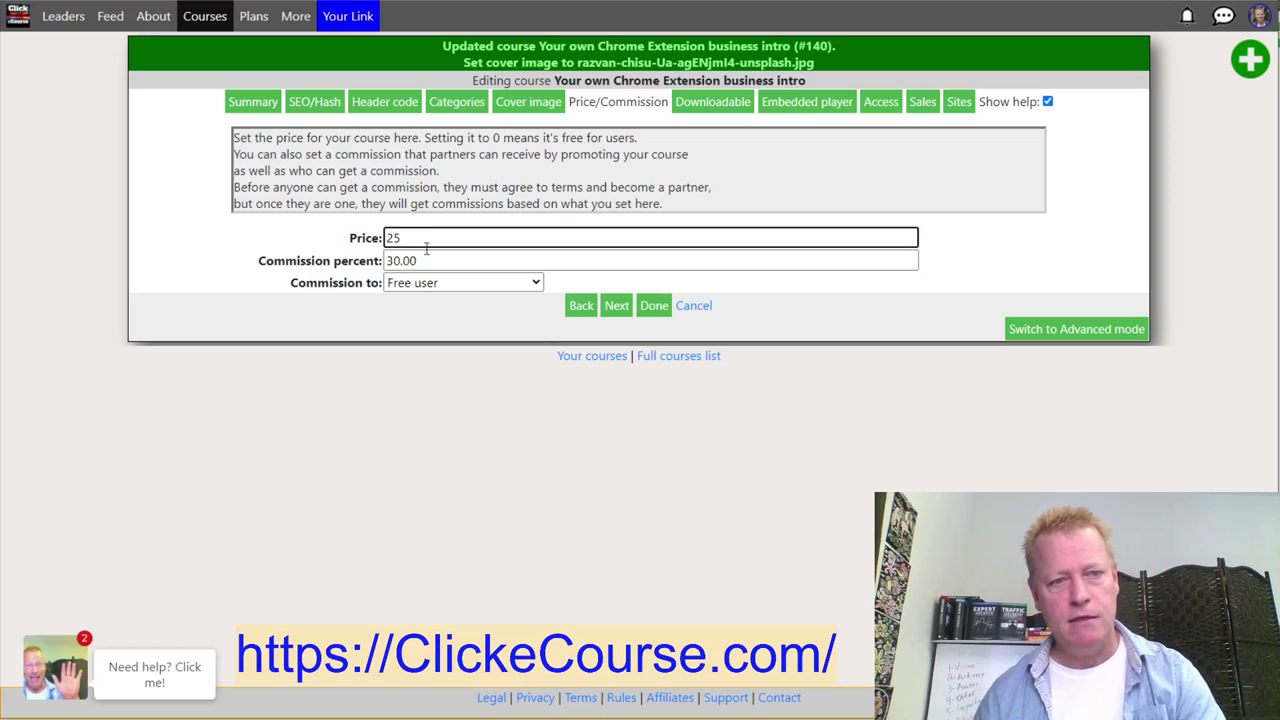
{"action": "left_click", "coordinate": [452, 262]}
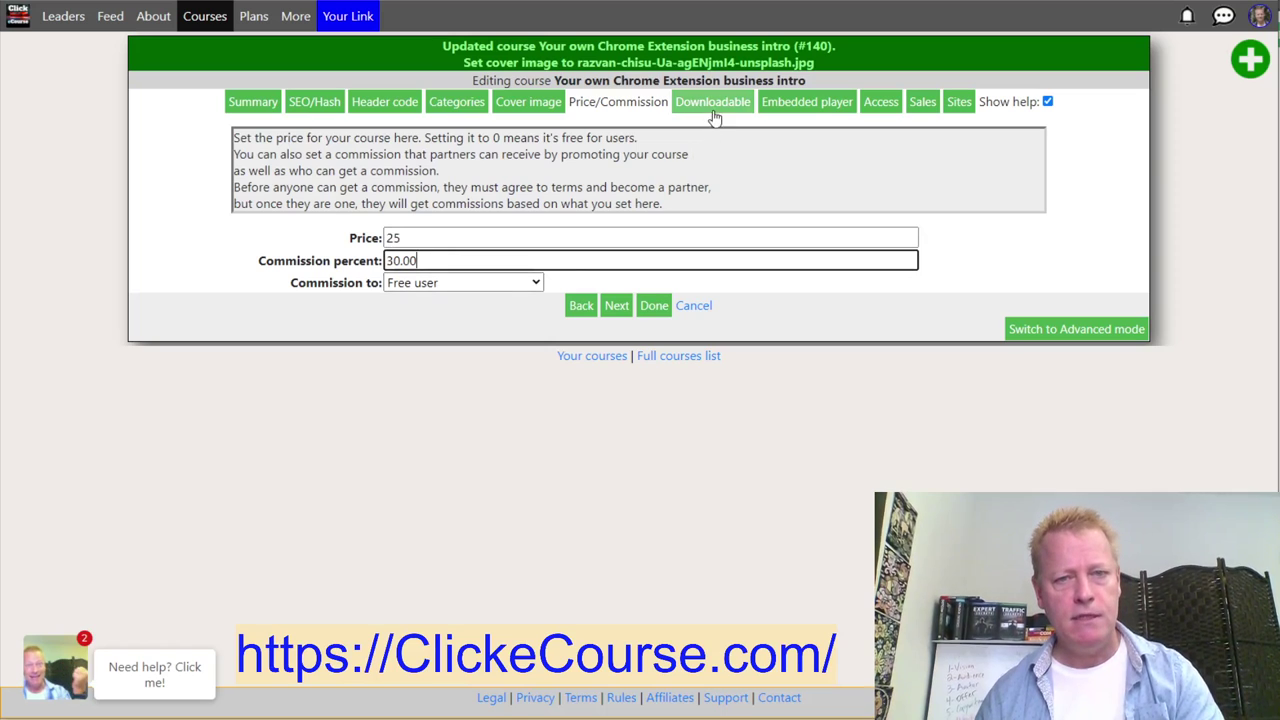
{"action": "left_click", "coordinate": [616, 305]}
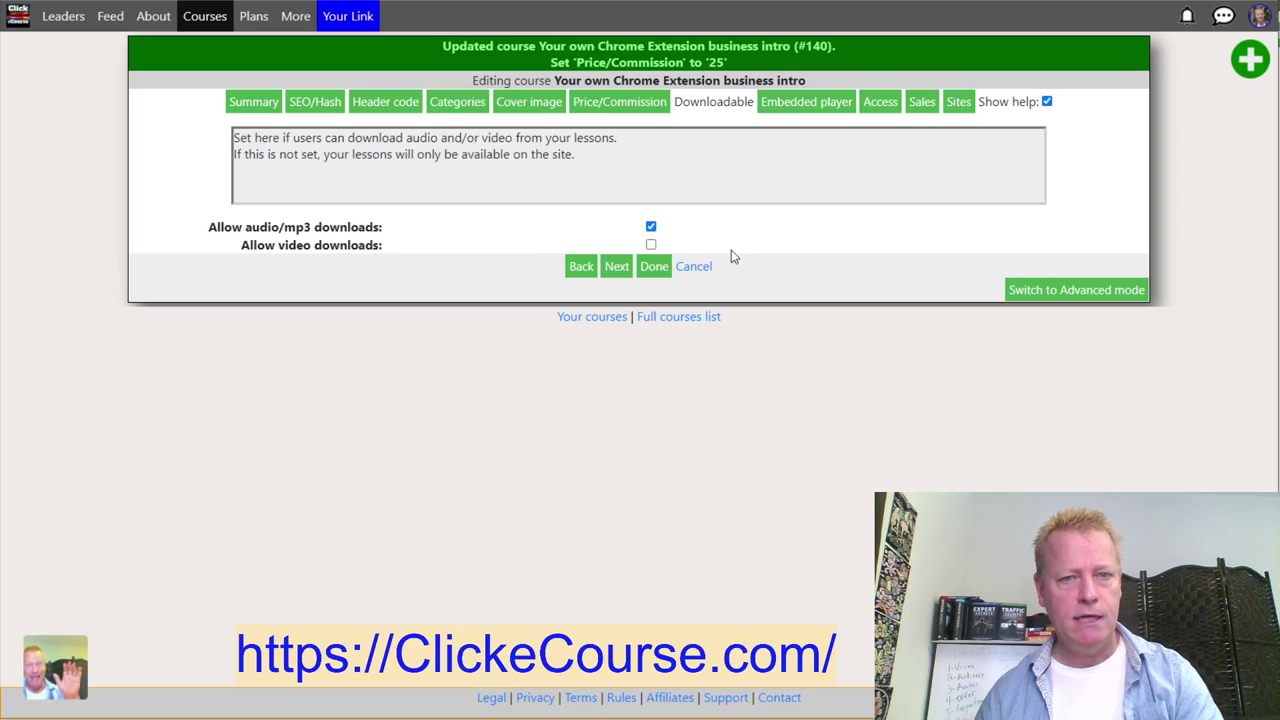
Disable the course's audio and video downloads and set its access to "Unlisted: Can only access with special link"
{"action": "left_click", "coordinate": [651, 227]}
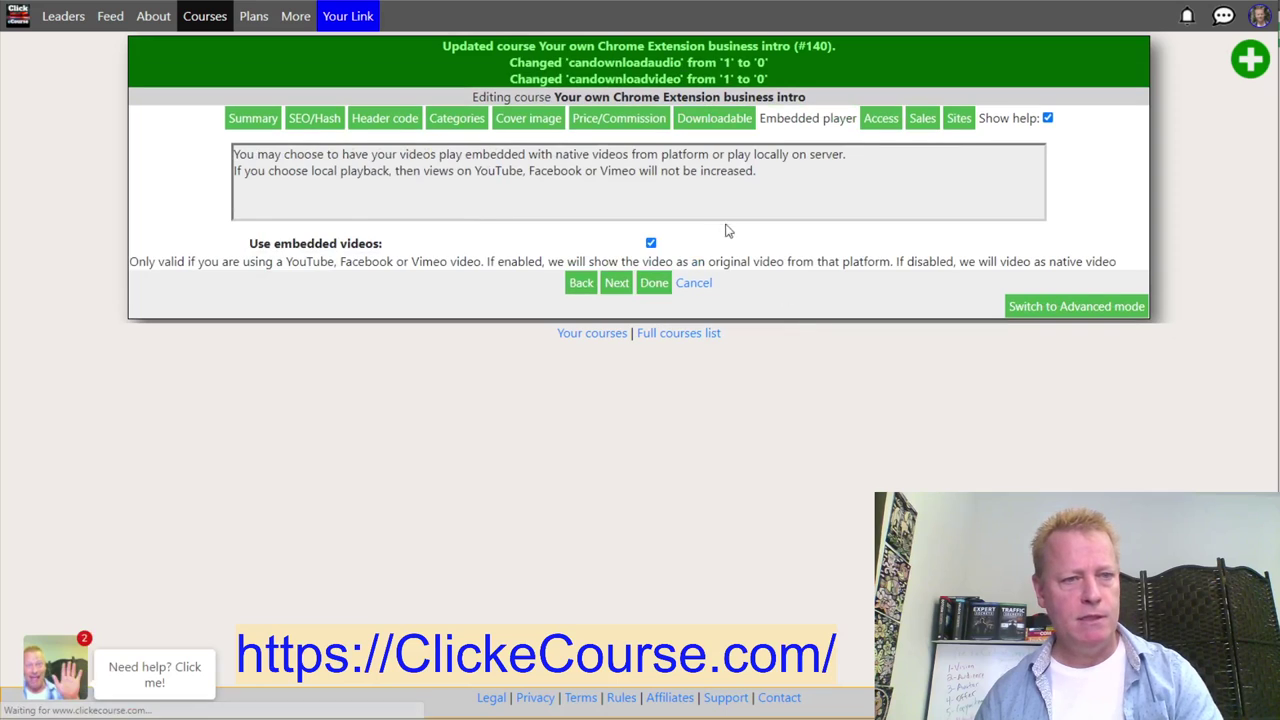
{"action": "left_click", "coordinate": [617, 284]}
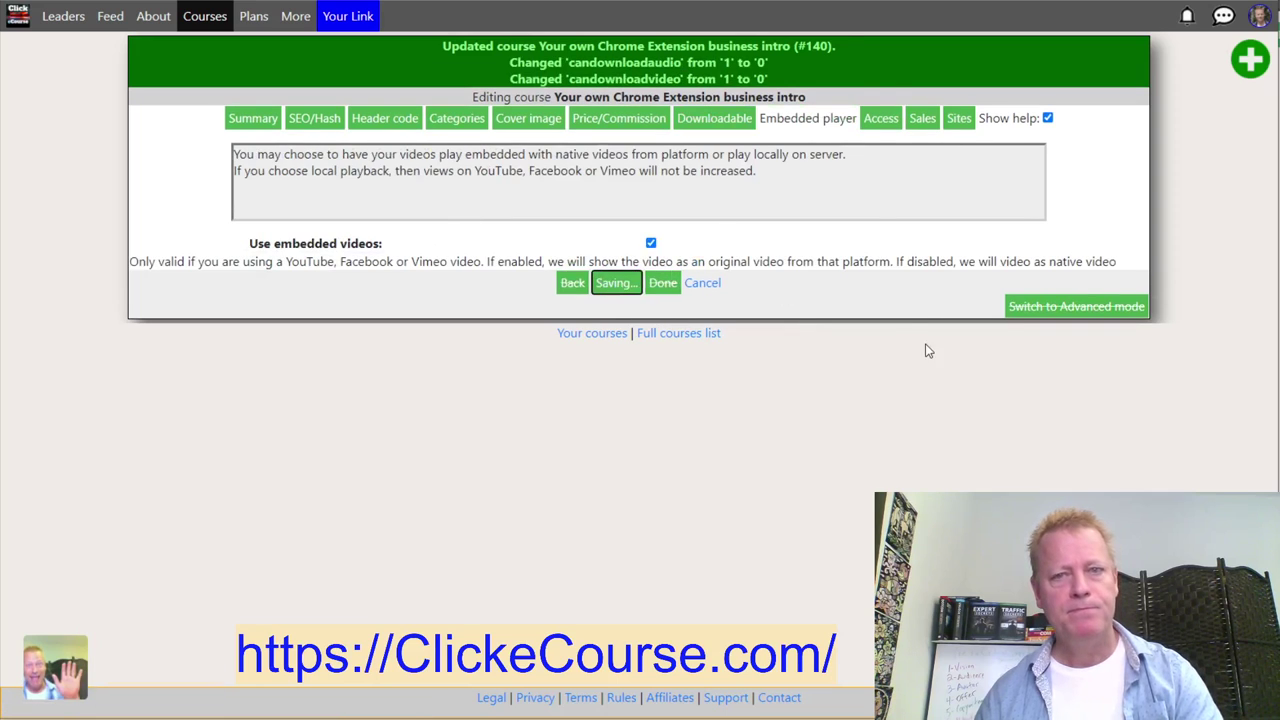
{"action": "left_click", "coordinate": [487, 213]}
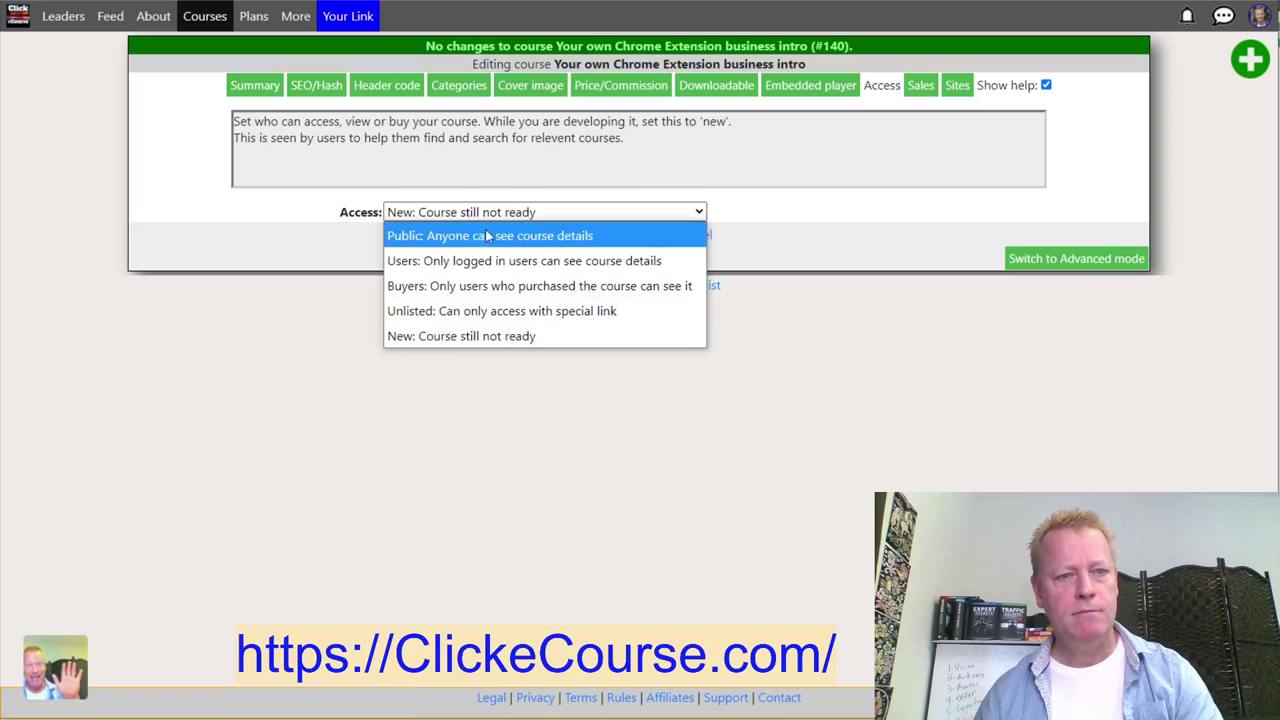
{"action": "left_click", "coordinate": [467, 311]}
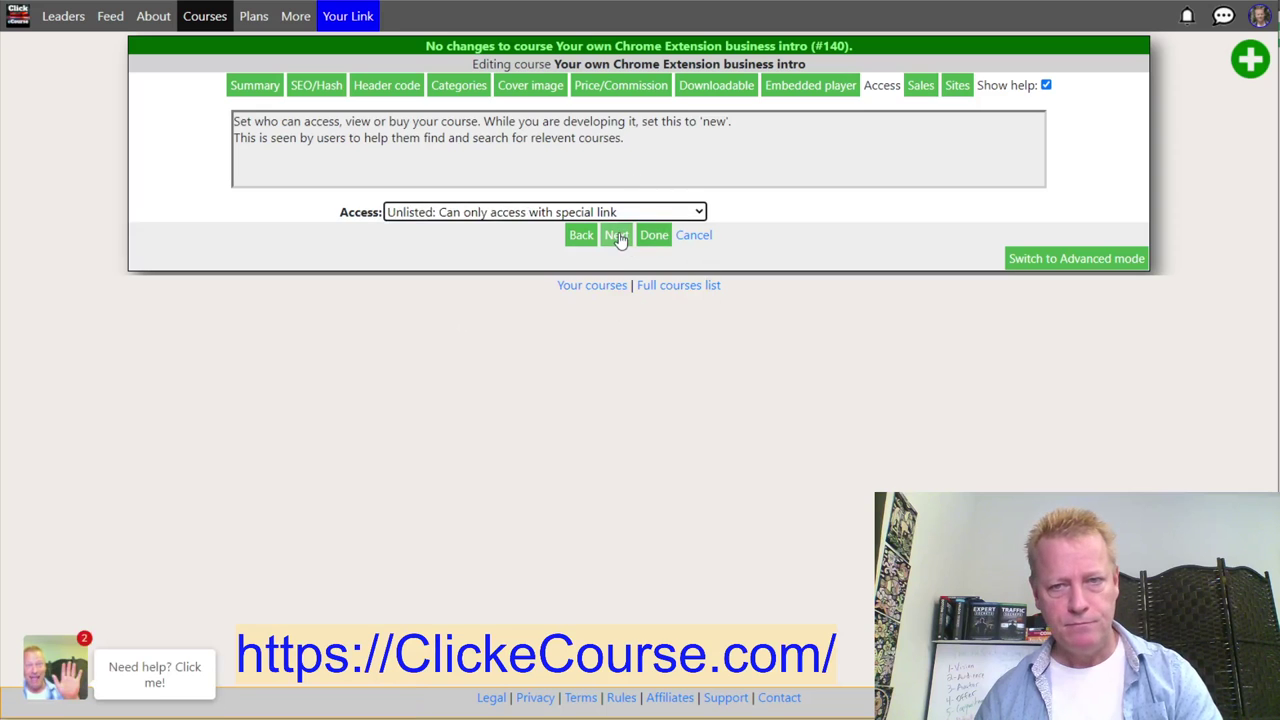
{"action": "left_click", "coordinate": [616, 236]}
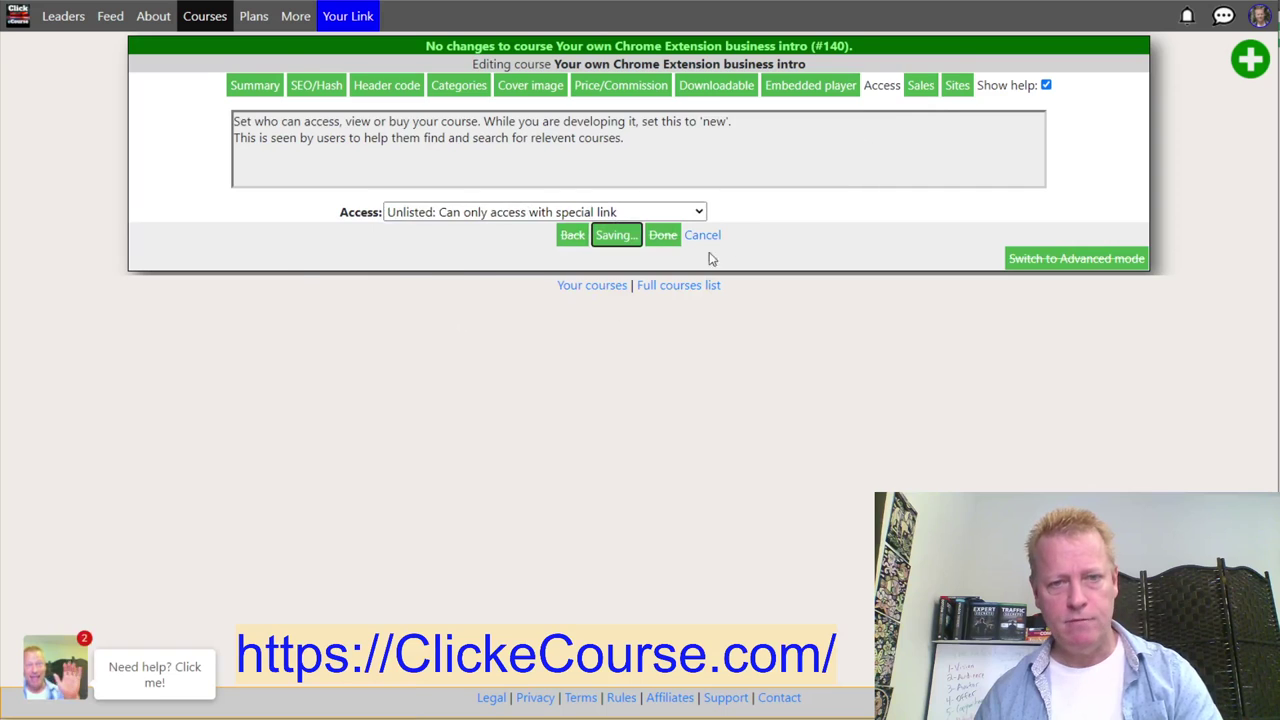
{"action": "left_click", "coordinate": [657, 367]}
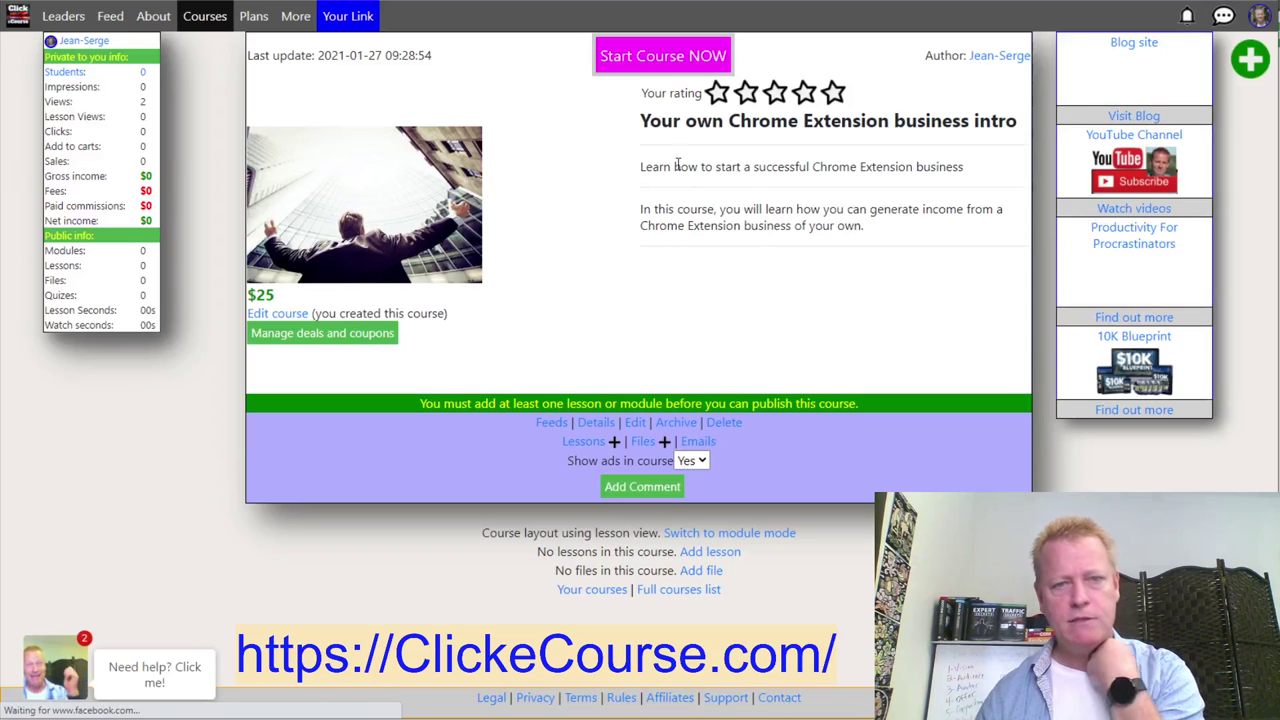
Start a new file entry for the course and open the chooser for the file to upload, without picking one
{"action": "left_click_drag", "start_coordinate": [650, 120], "coordinate": [866, 135]}
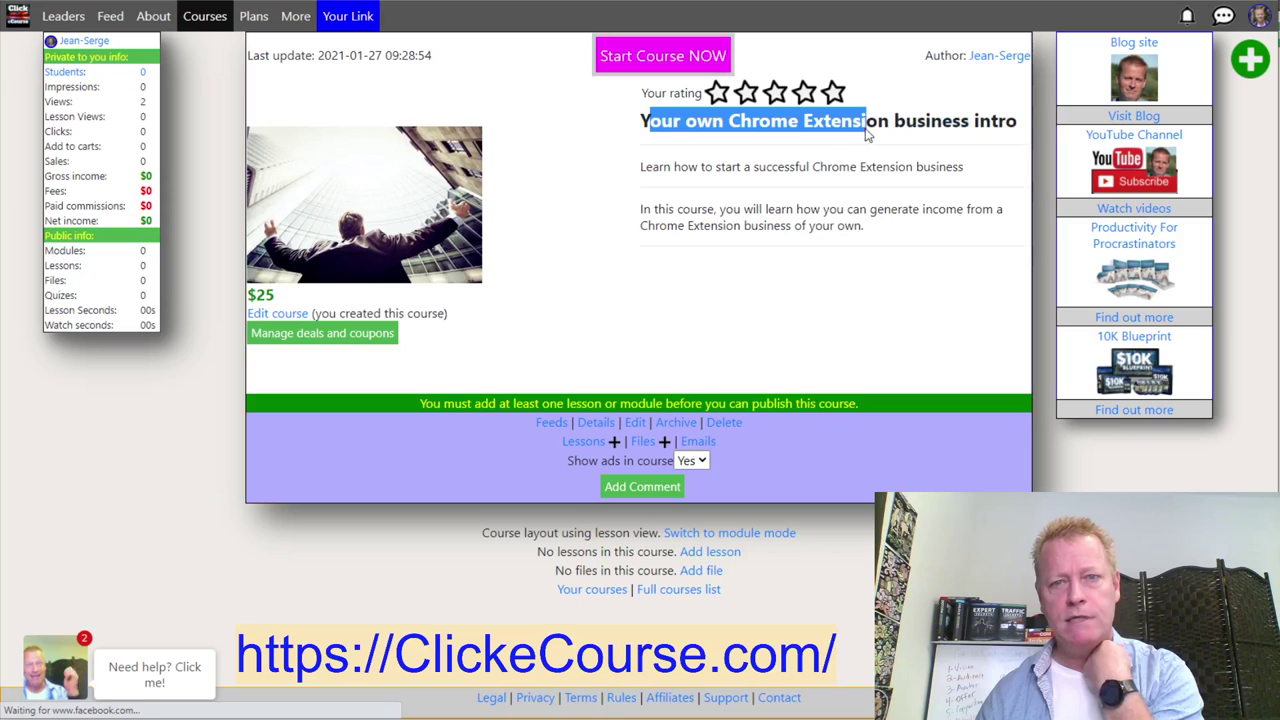
{"action": "left_click", "coordinate": [865, 195]}
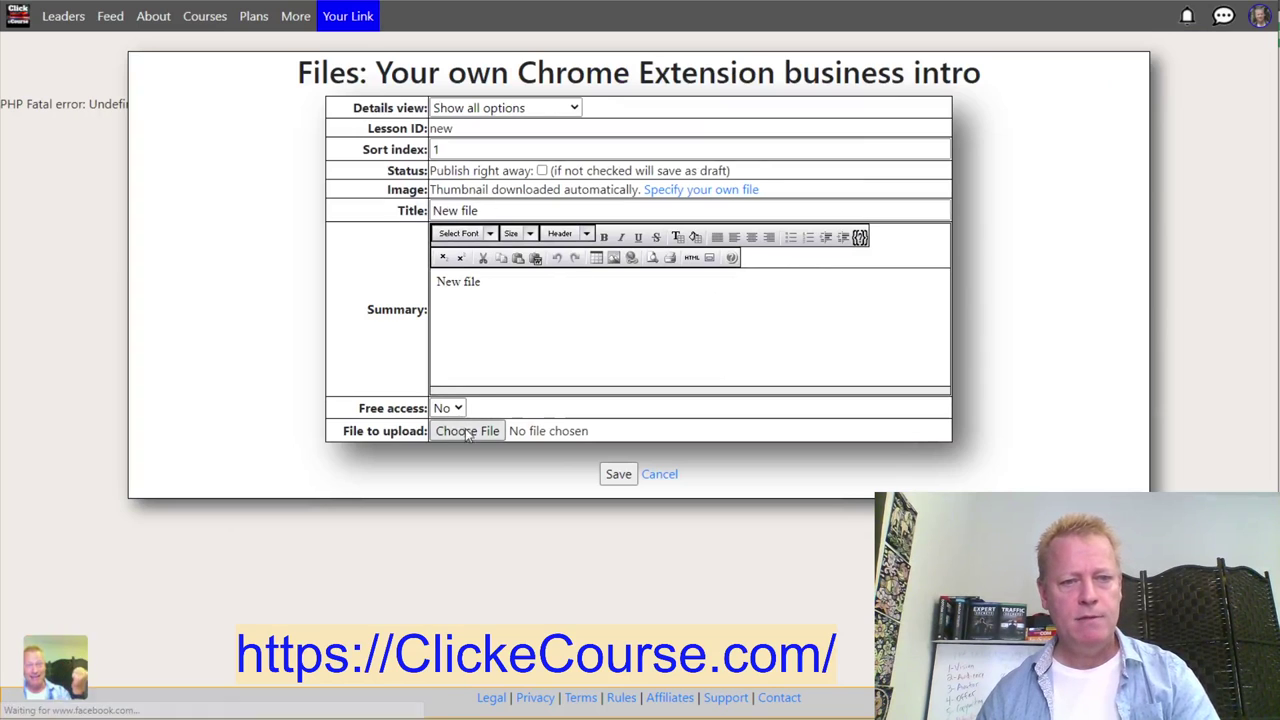
{"action": "left_click", "coordinate": [594, 441]}
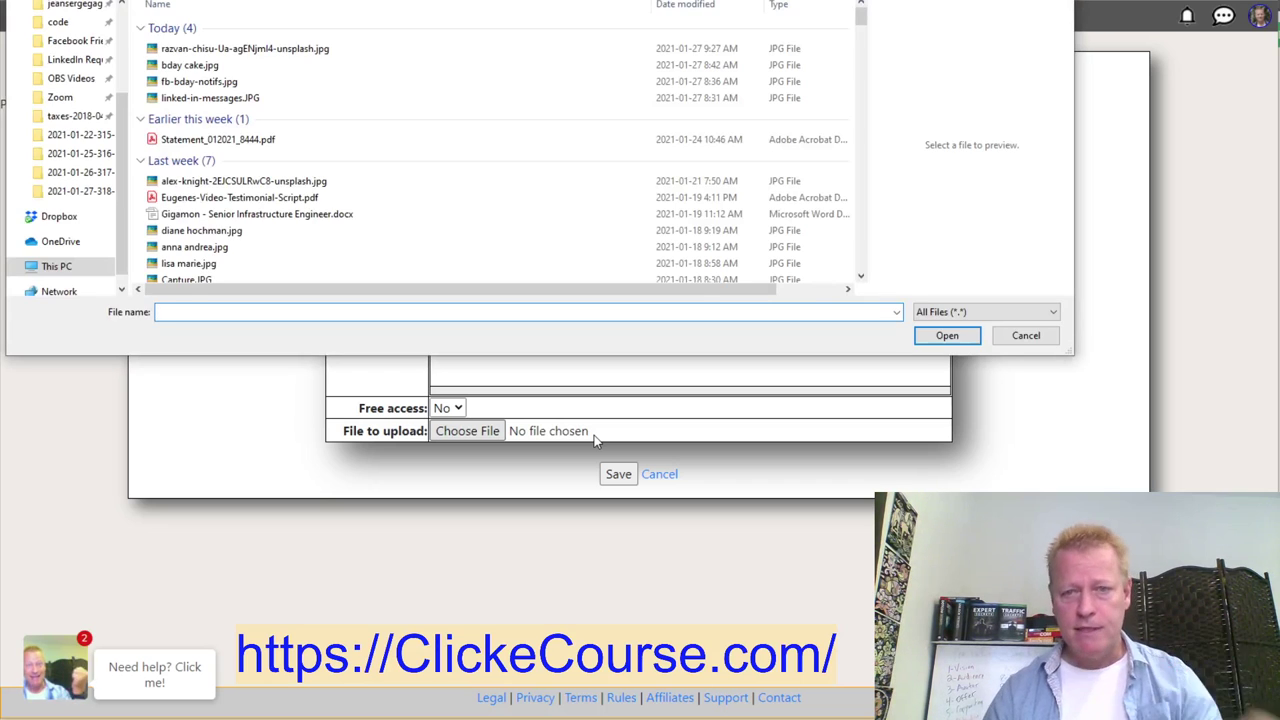
{"action": "left_click", "coordinate": [1025, 340]}
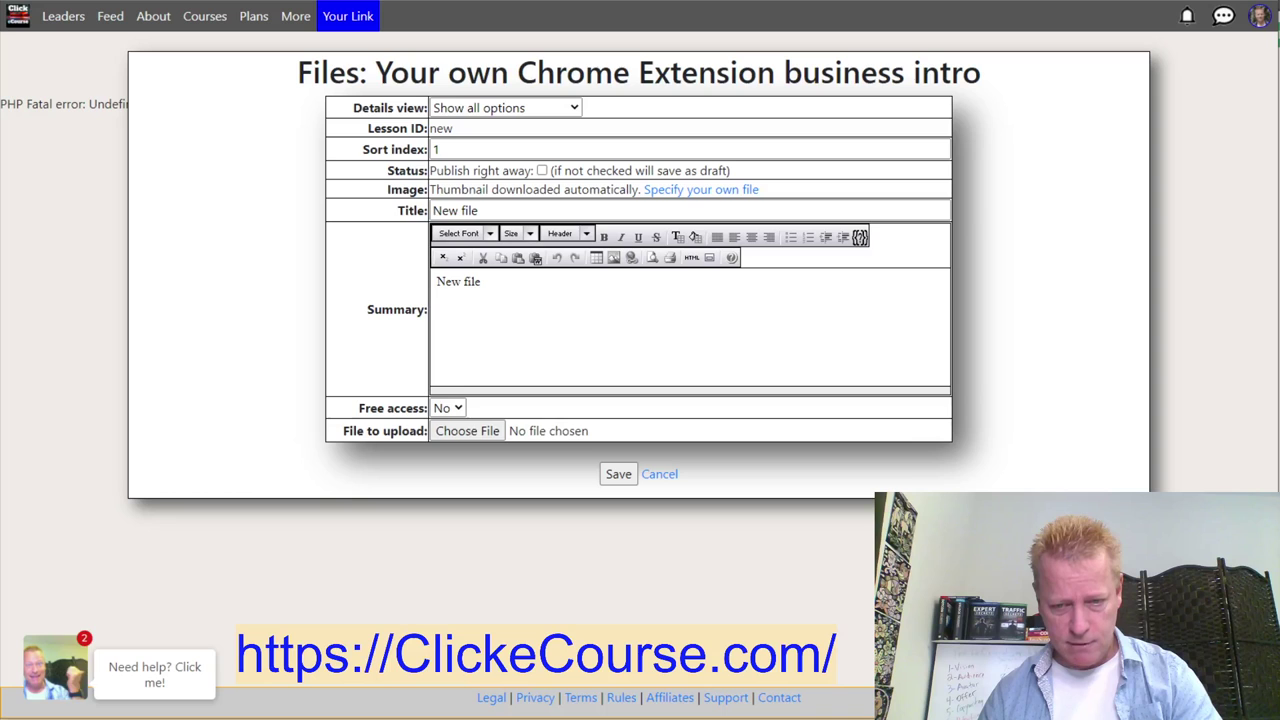
Switch to the course's project folder in File Explorer and check which types of new document can be created there
{"action": "key", "text": "alt+Tab"}
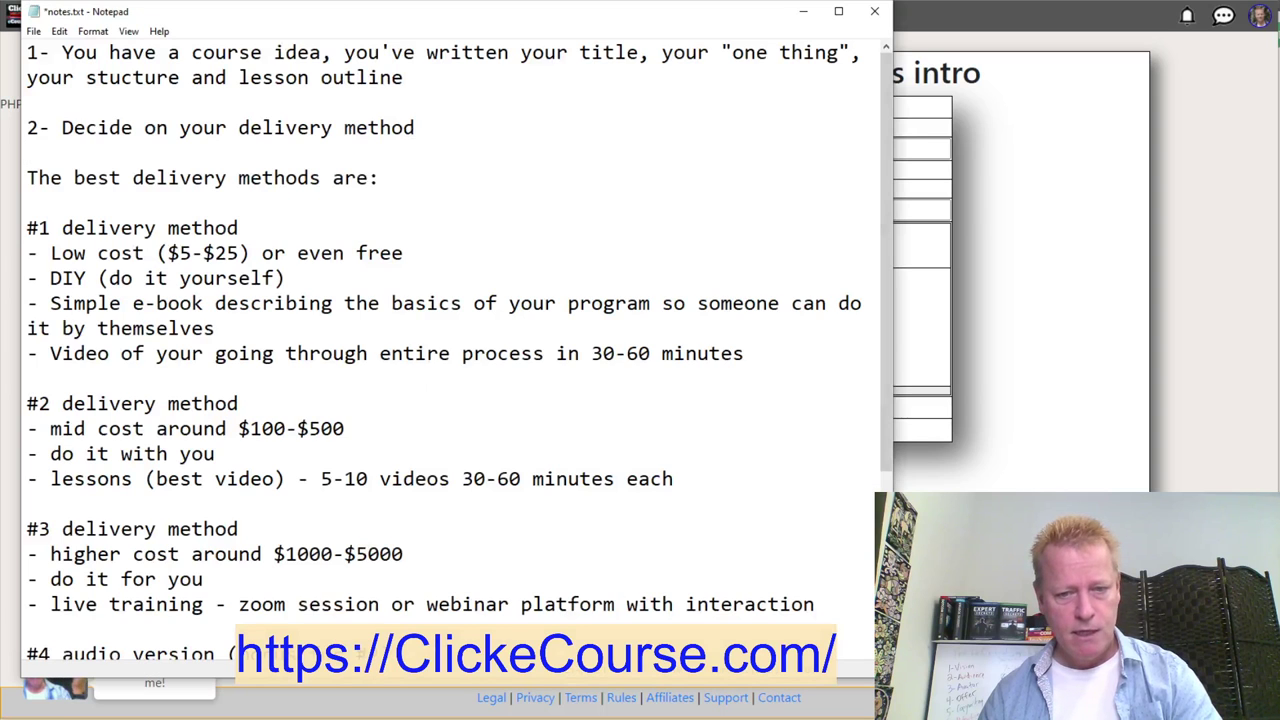
{"action": "mouse_move", "coordinate": [400, 719]}
{"action": "left_click", "coordinate": [354, 698]}
{"action": "left_click", "coordinate": [672, 229]}
{"action": "right_click", "coordinate": [672, 229]}
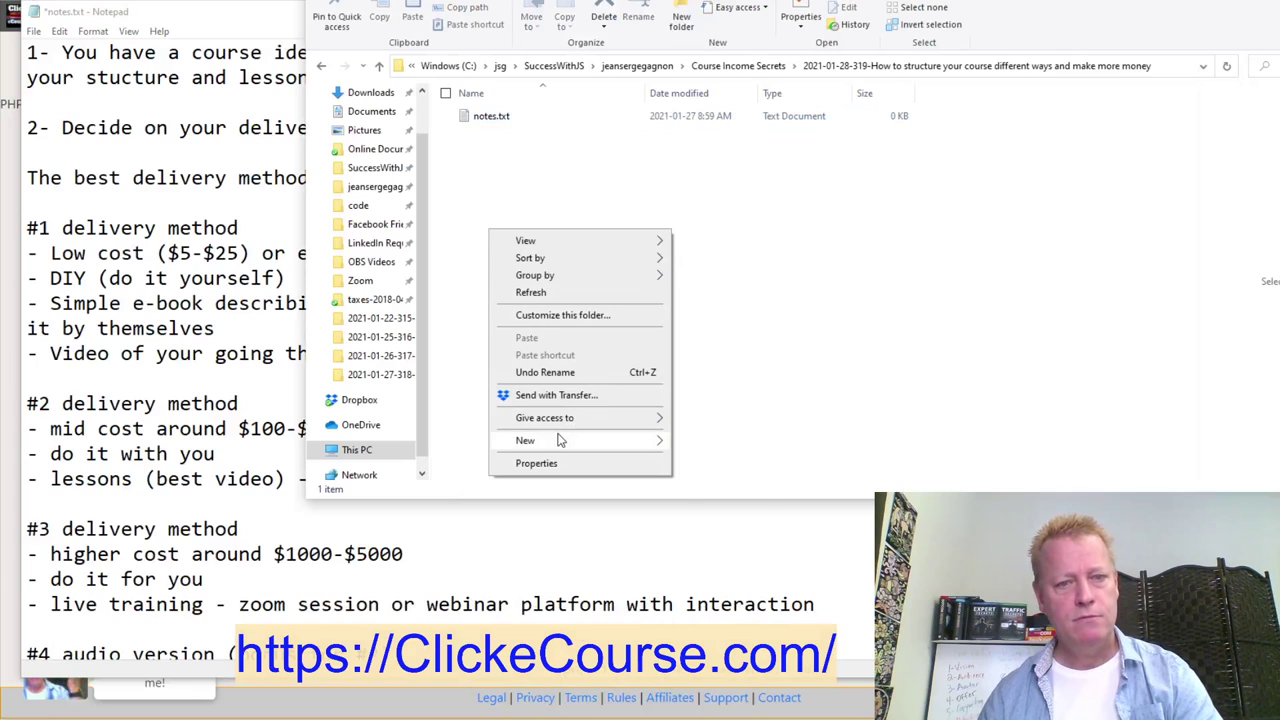
{"action": "mouse_move", "coordinate": [560, 436]}
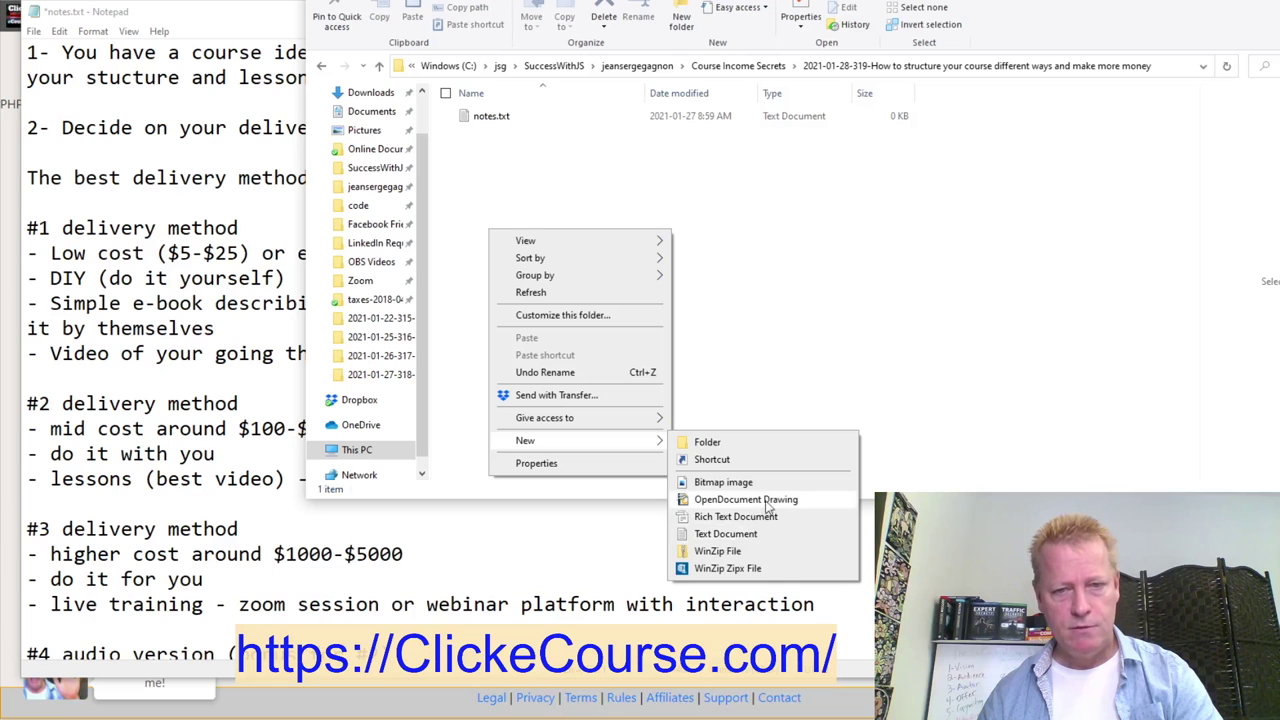
{"action": "left_click", "coordinate": [884, 377]}
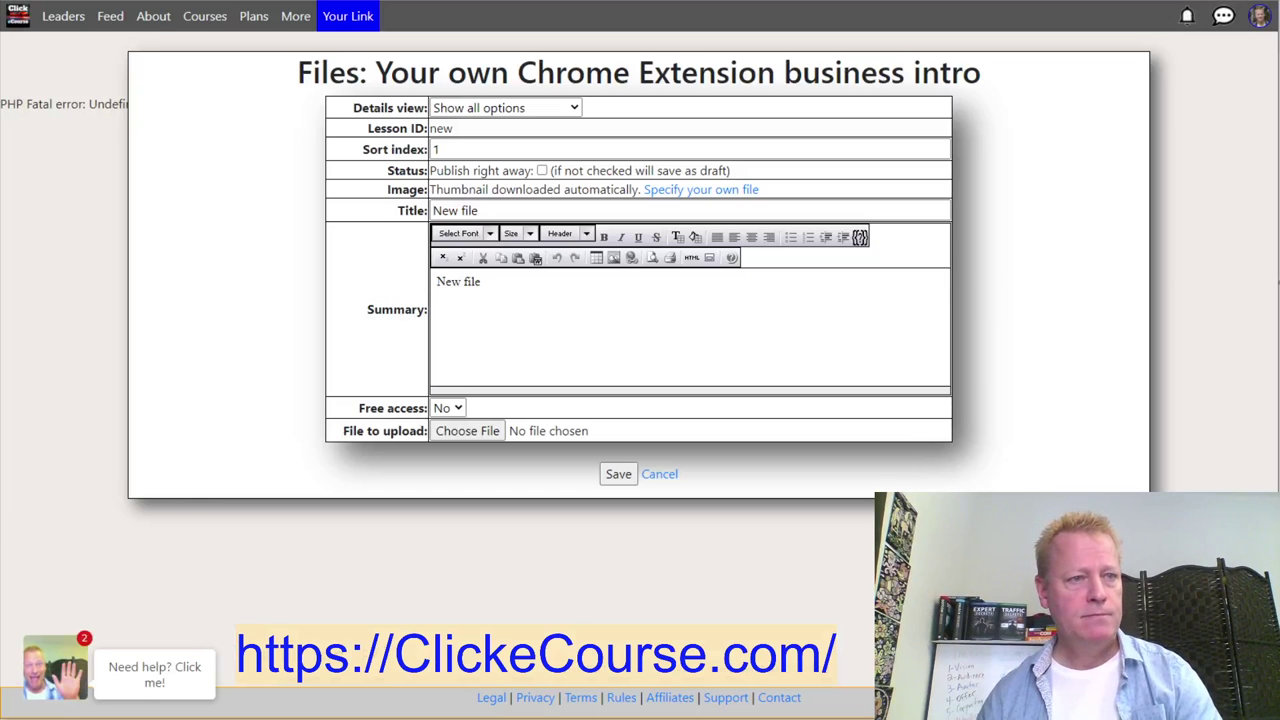
Open canva.com in a new browser tab and log in to the account
{"action": "key", "text": "ctrl+t"}
{"action": "left_click", "coordinate": [219, 2]}
{"action": "type", "text": "canva.com"}
{"action": "key", "text": "Return"}
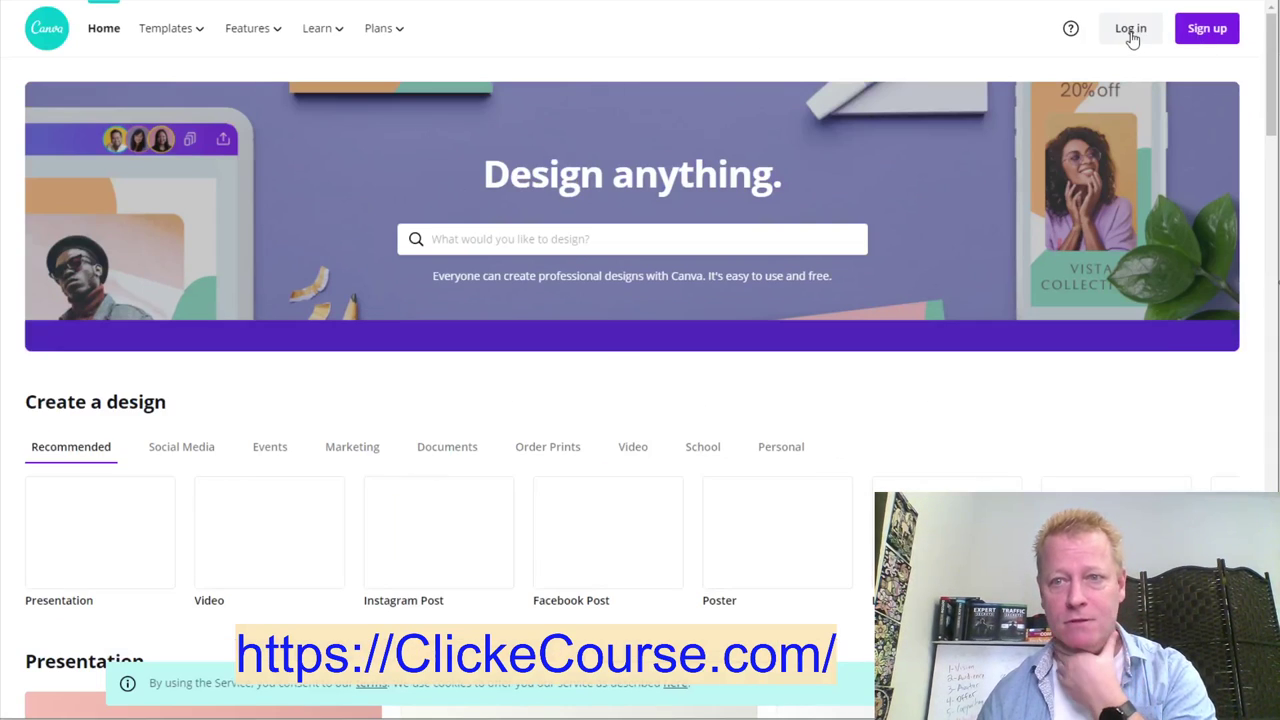
{"action": "left_click", "coordinate": [1131, 30]}
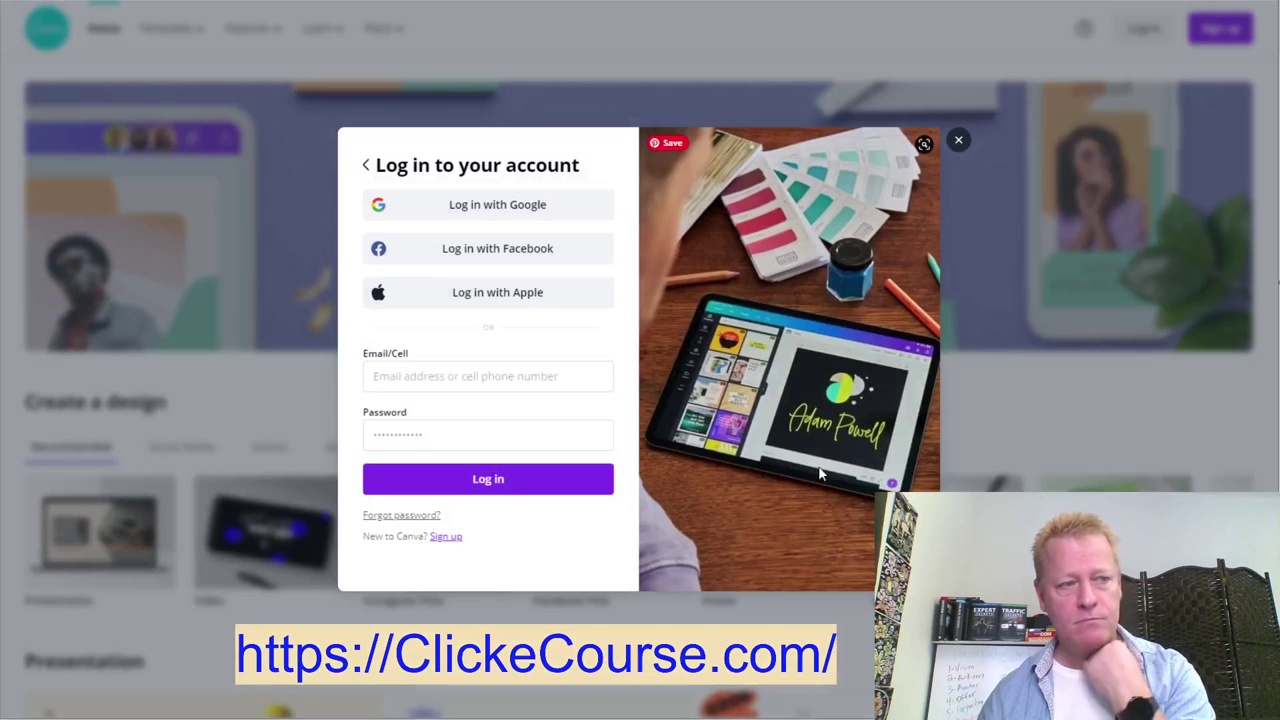
{"action": "left_click", "coordinate": [593, 478]}
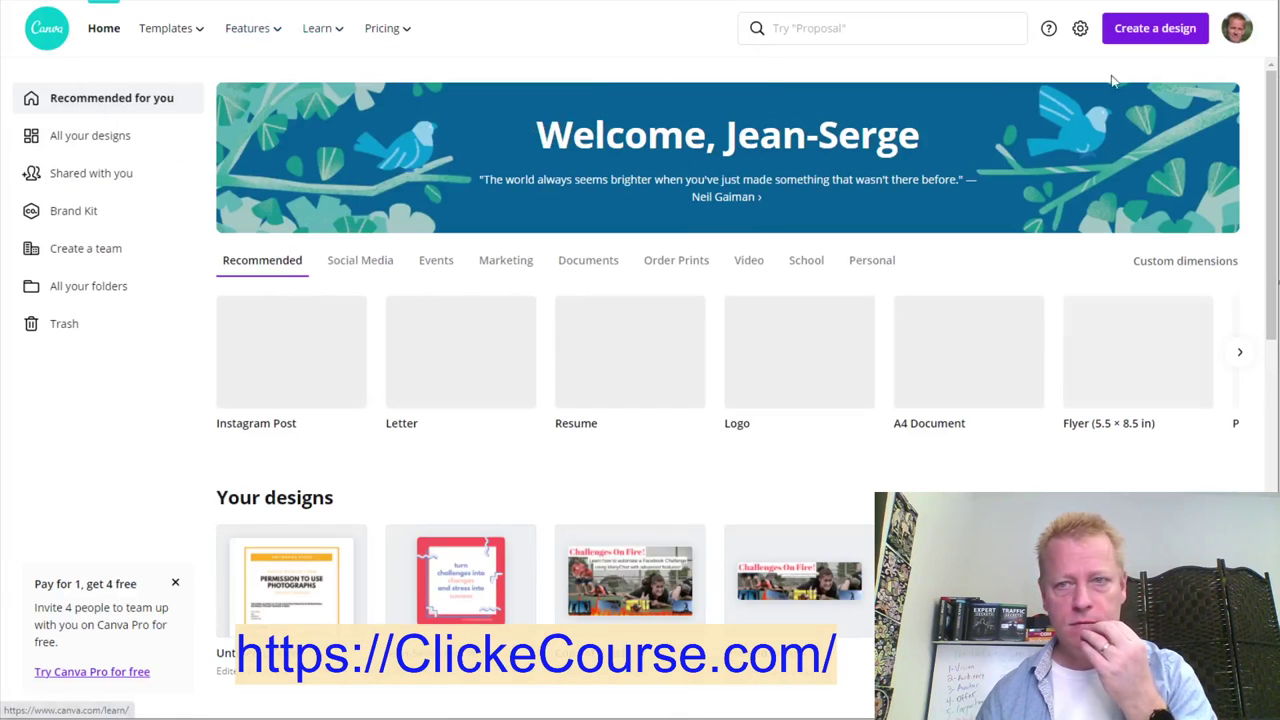
Look through the available design types and create a new Ebook Cover design
{"action": "left_click", "coordinate": [1160, 28]}
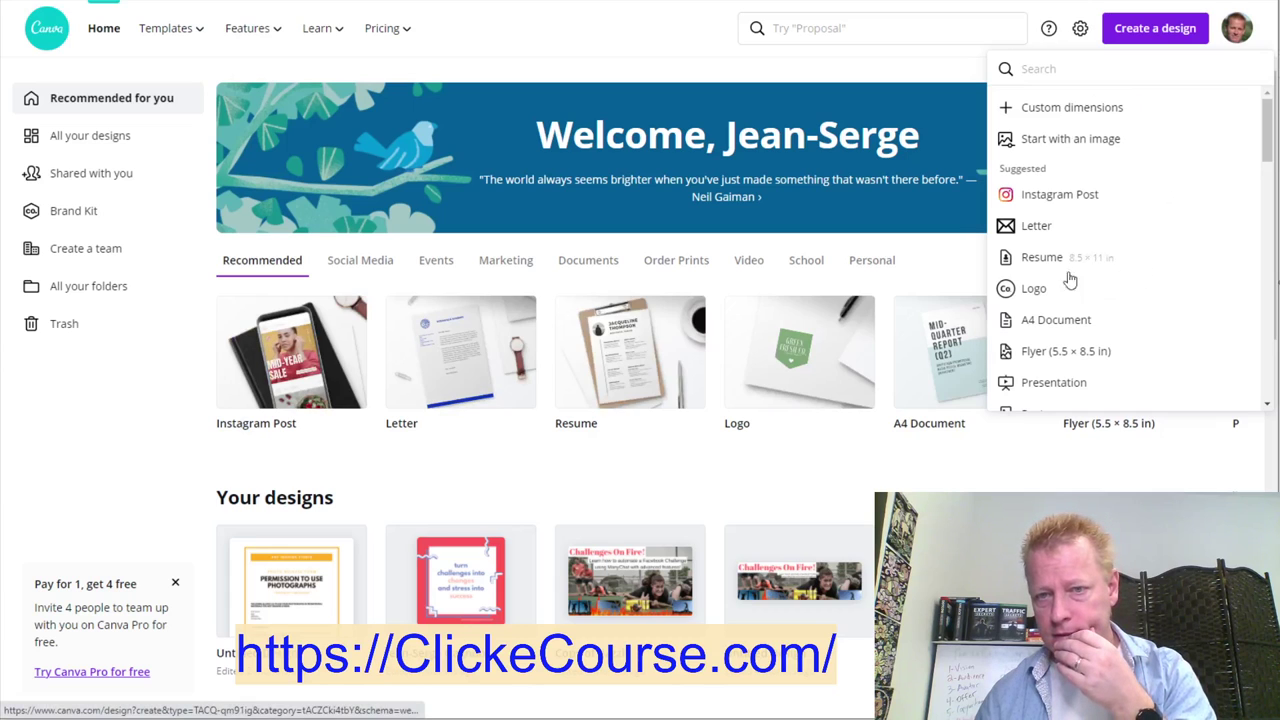
{"action": "scroll", "coordinate": [1082, 380], "scroll_direction": "down", "scroll_amount": 3}
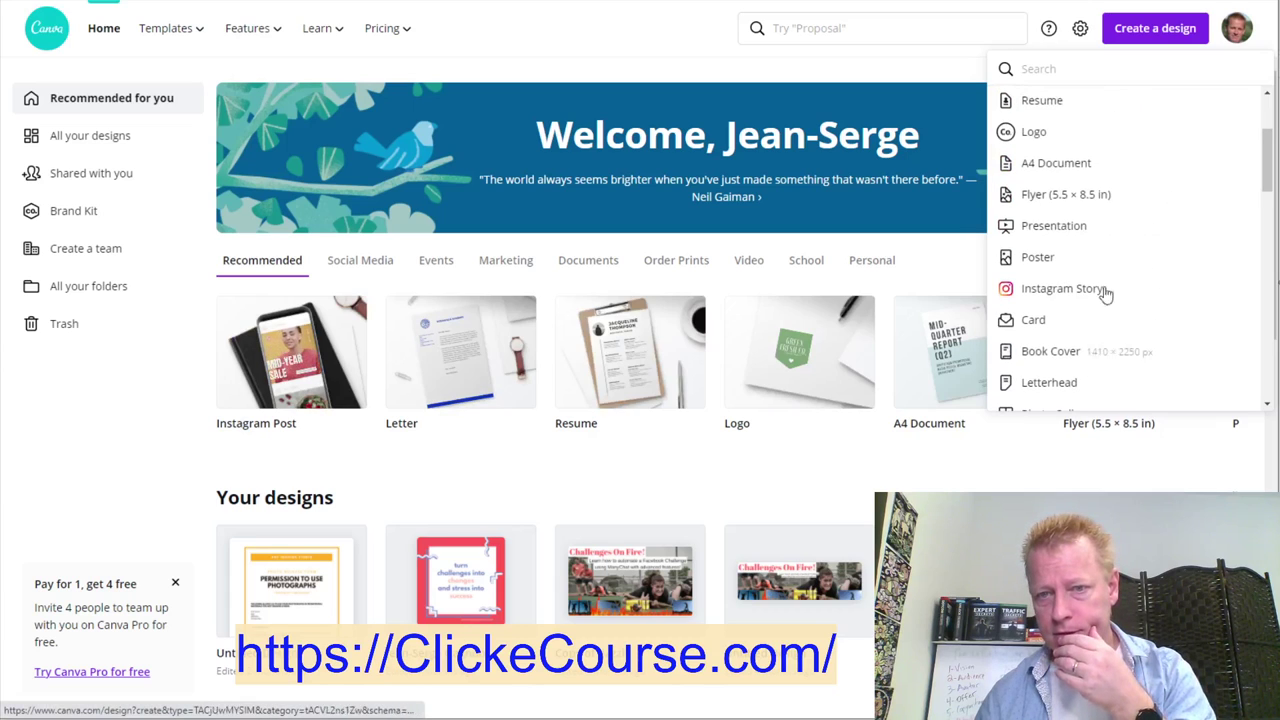
{"action": "scroll", "coordinate": [1150, 340], "scroll_direction": "down", "scroll_amount": 5}
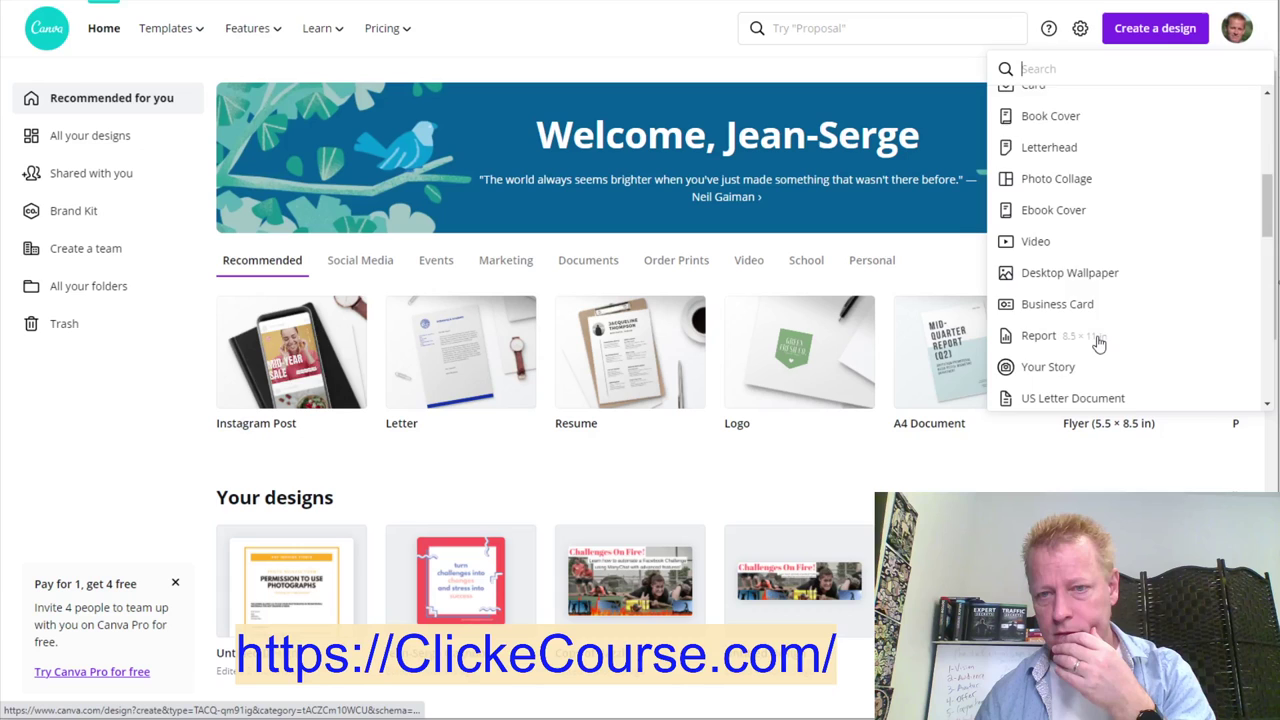
{"action": "scroll", "coordinate": [1099, 344], "scroll_direction": "down", "scroll_amount": 2}
{"action": "scroll", "coordinate": [1099, 352], "scroll_direction": "down", "scroll_amount": 3}
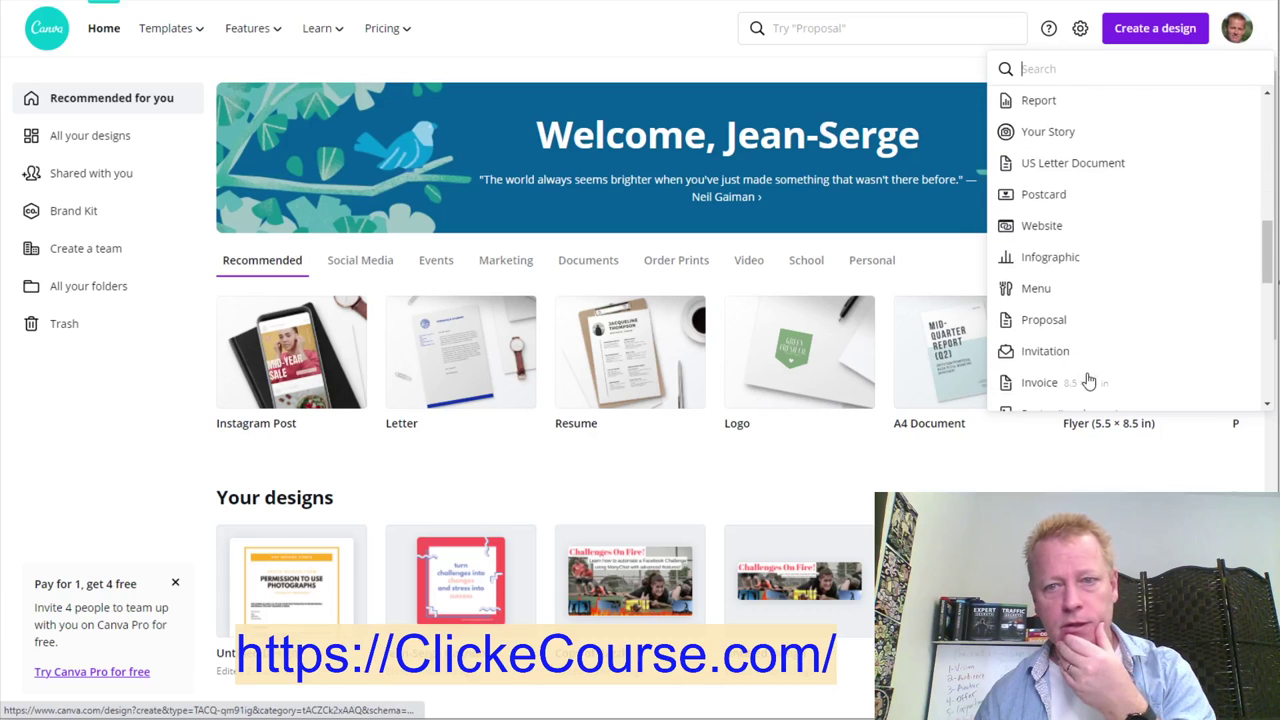
{"action": "scroll", "coordinate": [1081, 372], "scroll_direction": "up", "scroll_amount": 5}
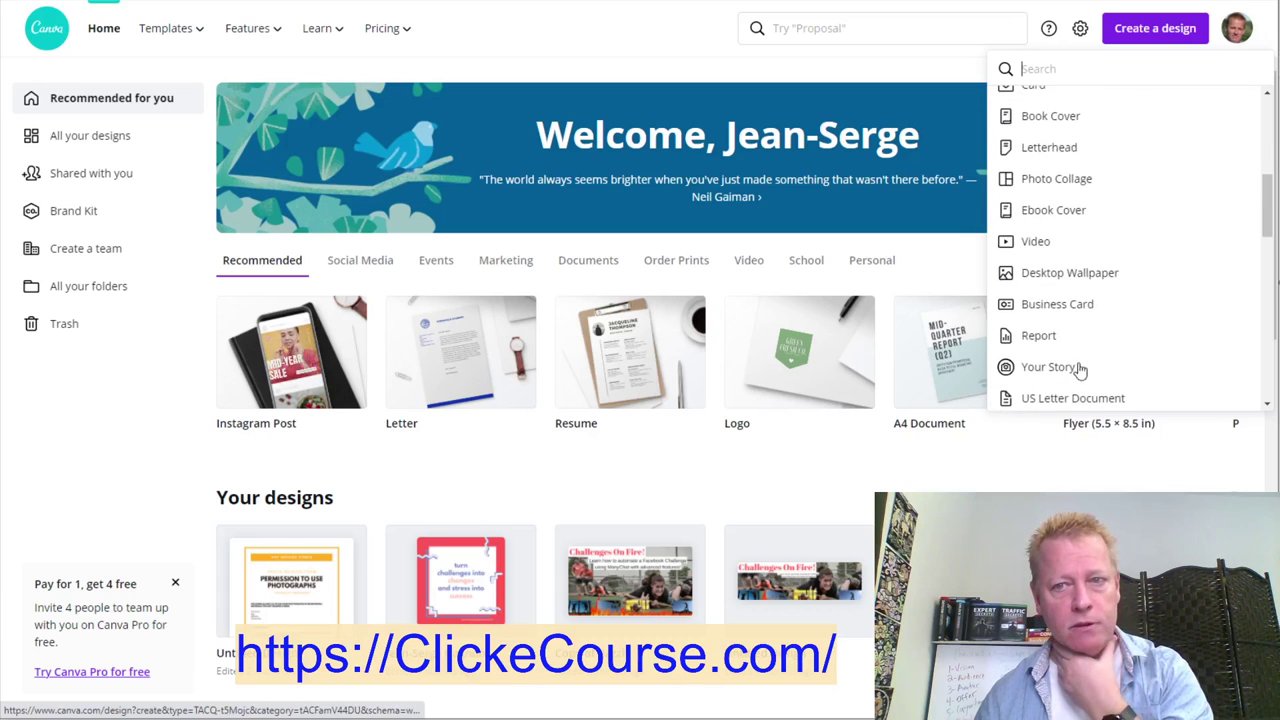
{"action": "left_click", "coordinate": [1047, 209]}
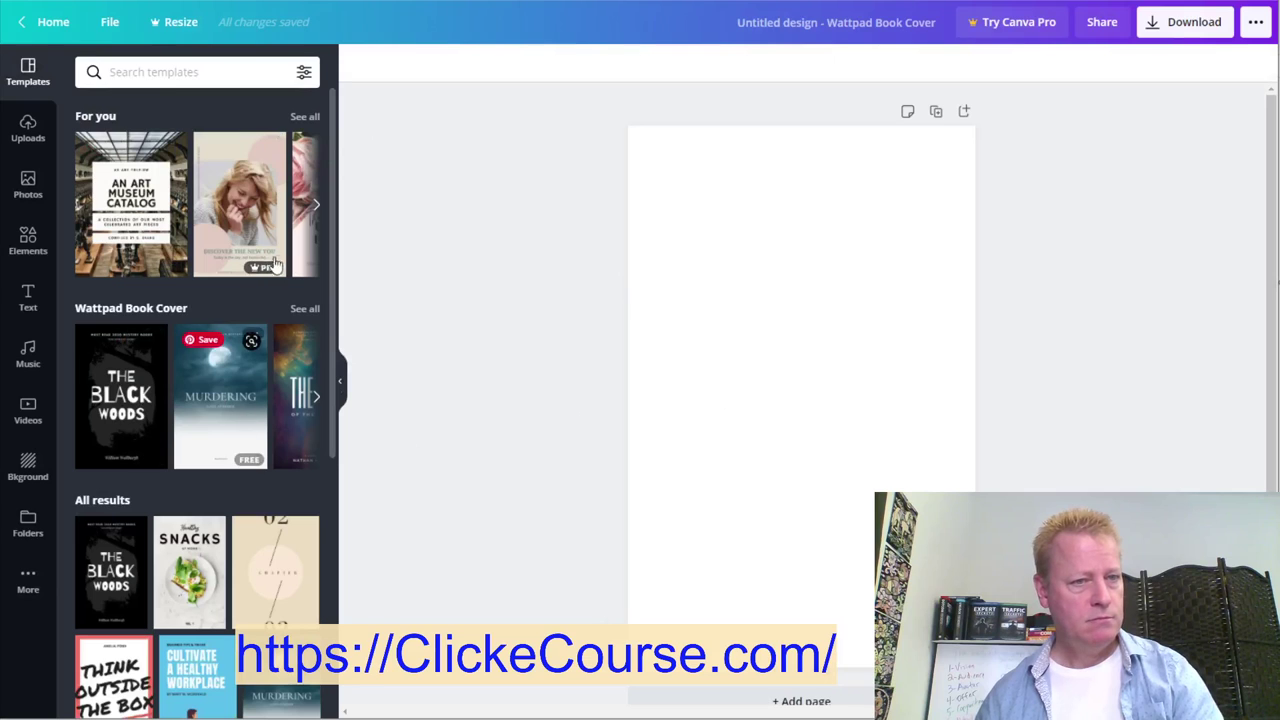
Dismiss the Canva Pro trial offer raised by the premium template and try the free "About Last Night" template on the cover page
{"action": "left_click", "coordinate": [224, 205]}
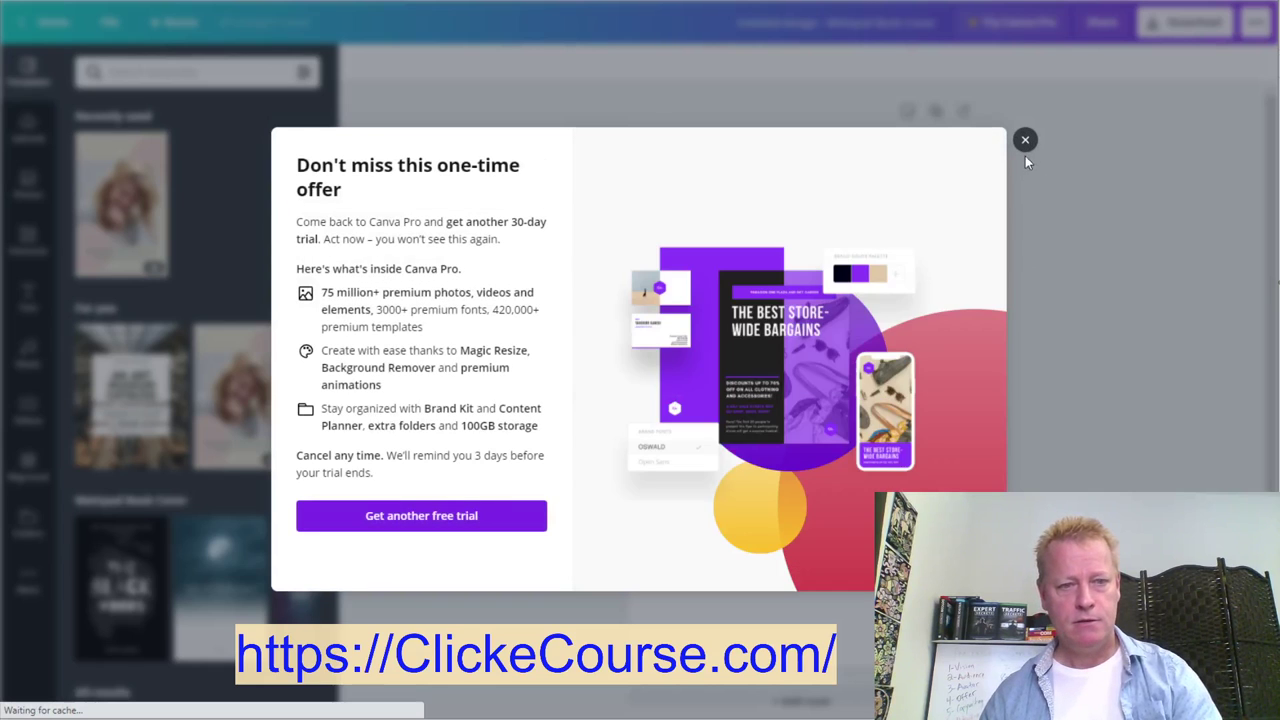
{"action": "left_click", "coordinate": [1025, 143]}
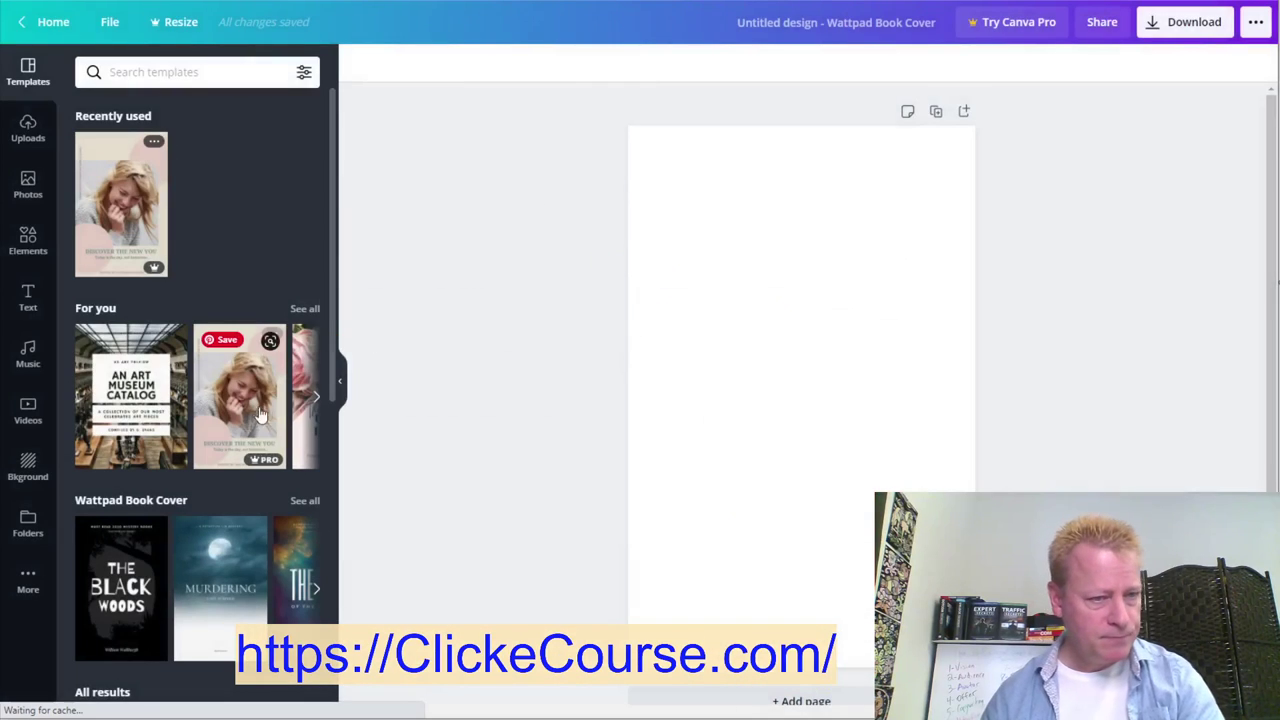
{"action": "scroll", "coordinate": [258, 425], "scroll_direction": "down", "scroll_amount": 3}
{"action": "scroll", "coordinate": [220, 408], "scroll_direction": "up", "scroll_amount": 3}
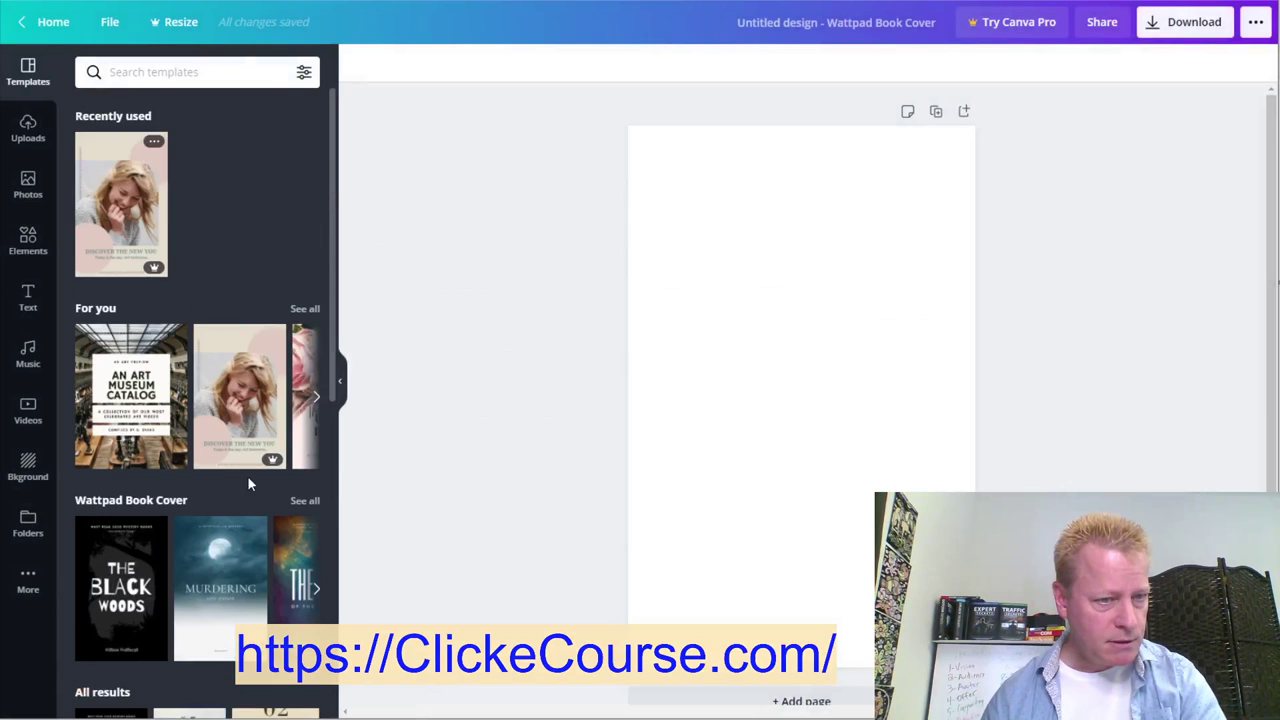
{"action": "scroll", "coordinate": [248, 476], "scroll_direction": "down", "scroll_amount": 2}
{"action": "scroll", "coordinate": [248, 484], "scroll_direction": "down", "scroll_amount": 6}
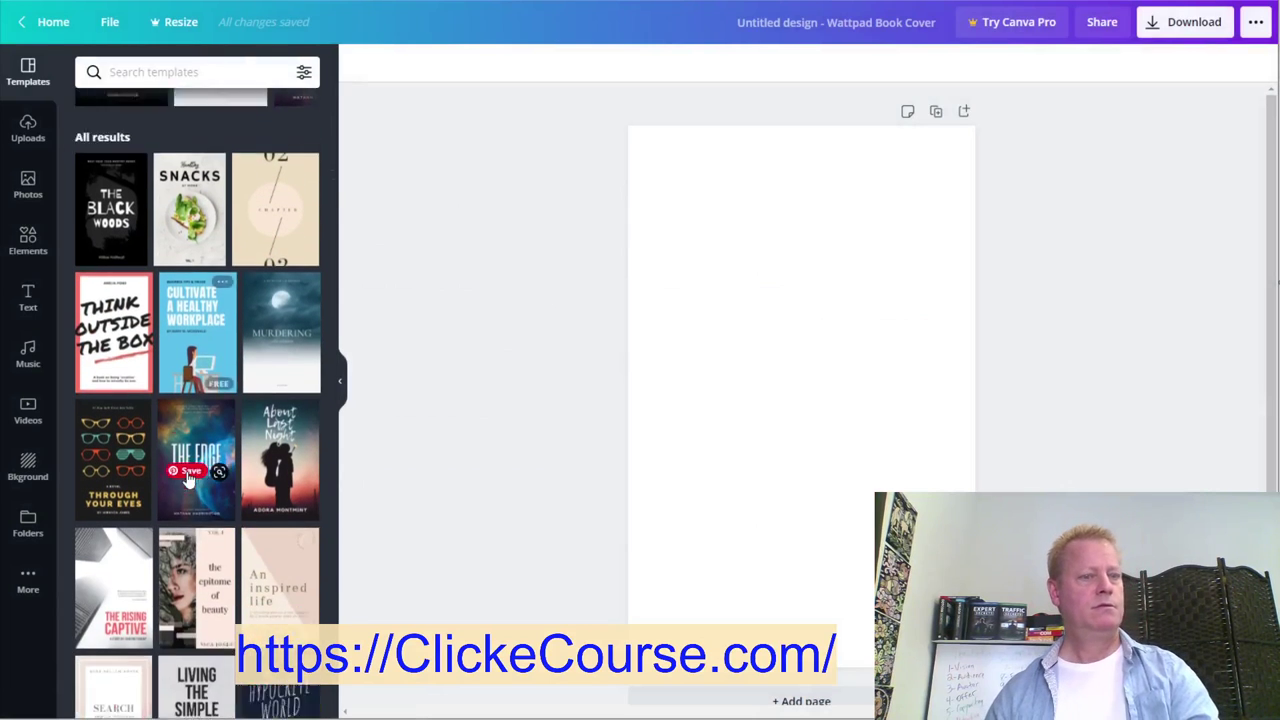
{"action": "left_click", "coordinate": [295, 408]}
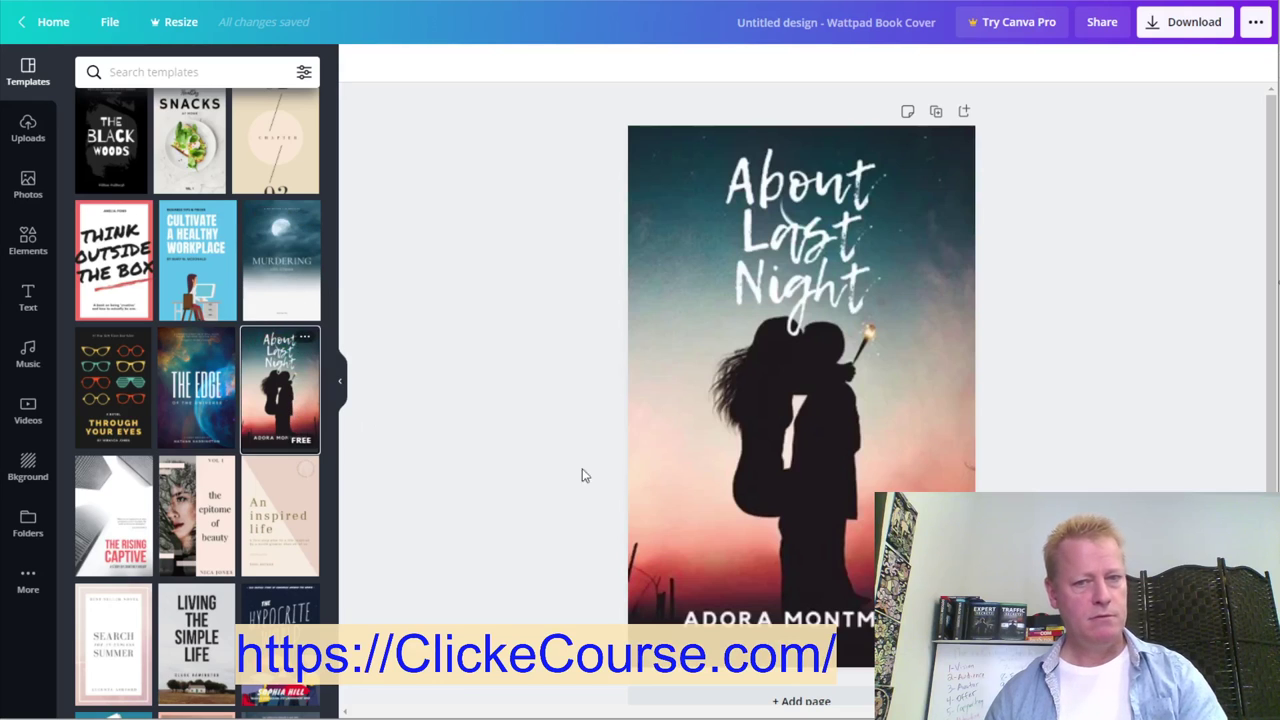
{"action": "left_click", "coordinate": [825, 377]}
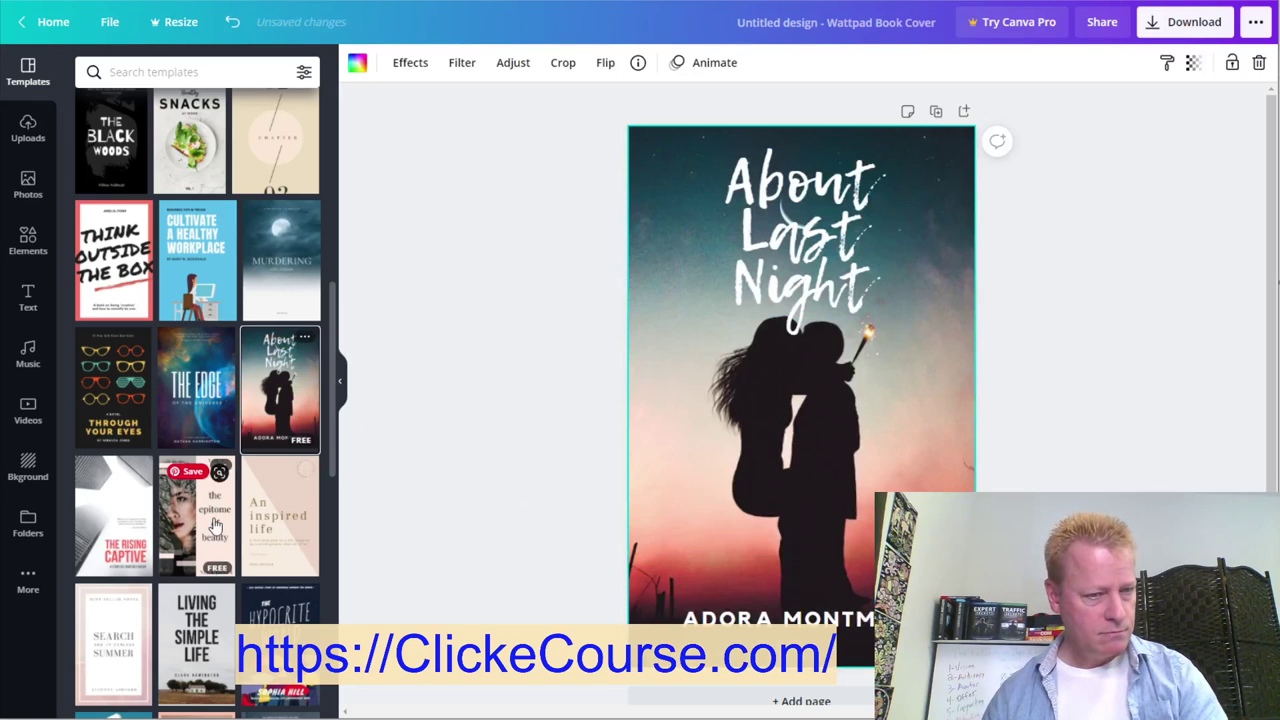
Try the free "Through Your Eyes" template on the cover page and select its eyeglasses artwork
{"action": "scroll", "coordinate": [197, 527], "scroll_direction": "down", "scroll_amount": 2}
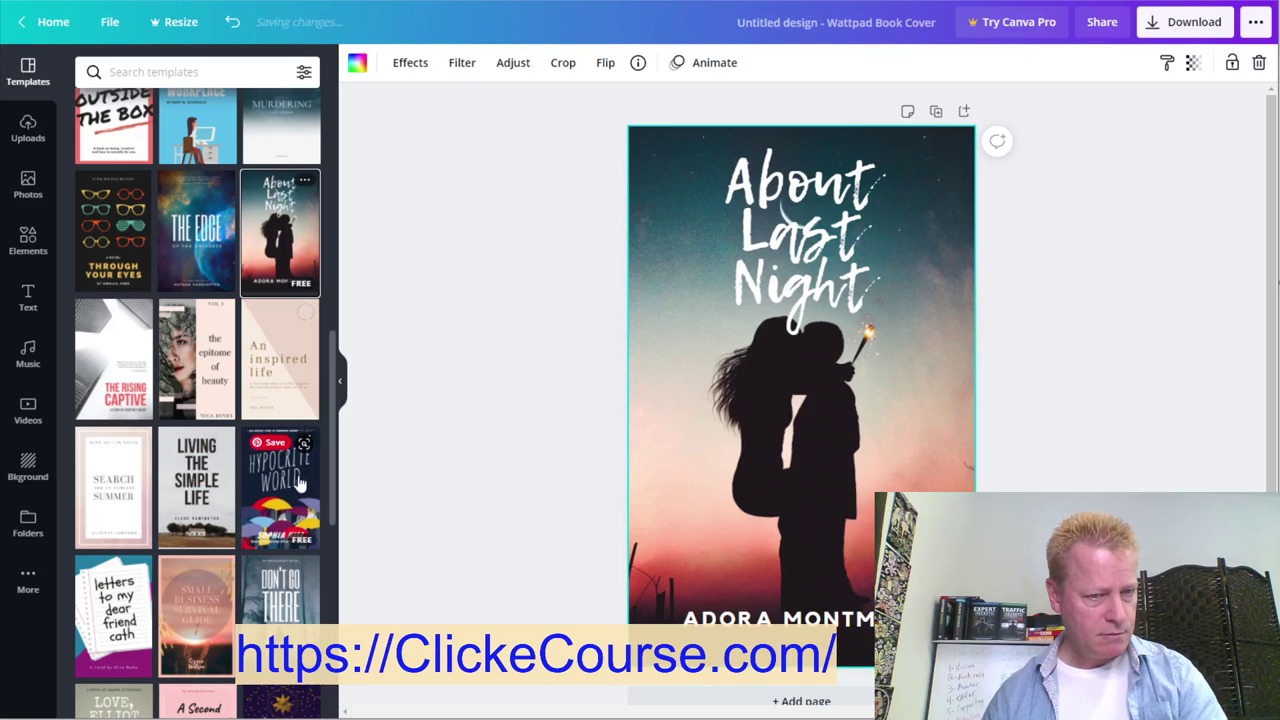
{"action": "scroll", "coordinate": [290, 470], "scroll_direction": "up", "scroll_amount": 2}
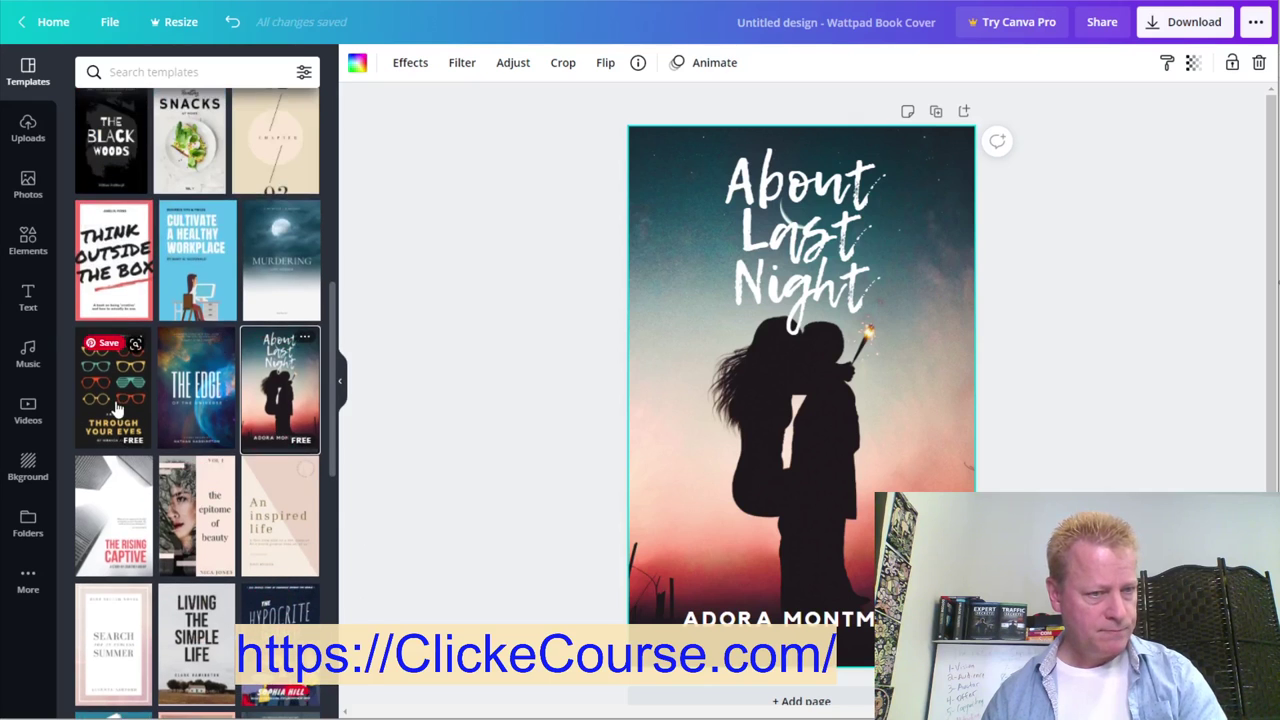
{"action": "left_click", "coordinate": [117, 408]}
{"action": "left_click", "coordinate": [877, 393]}
{"action": "left_click", "coordinate": [901, 457]}
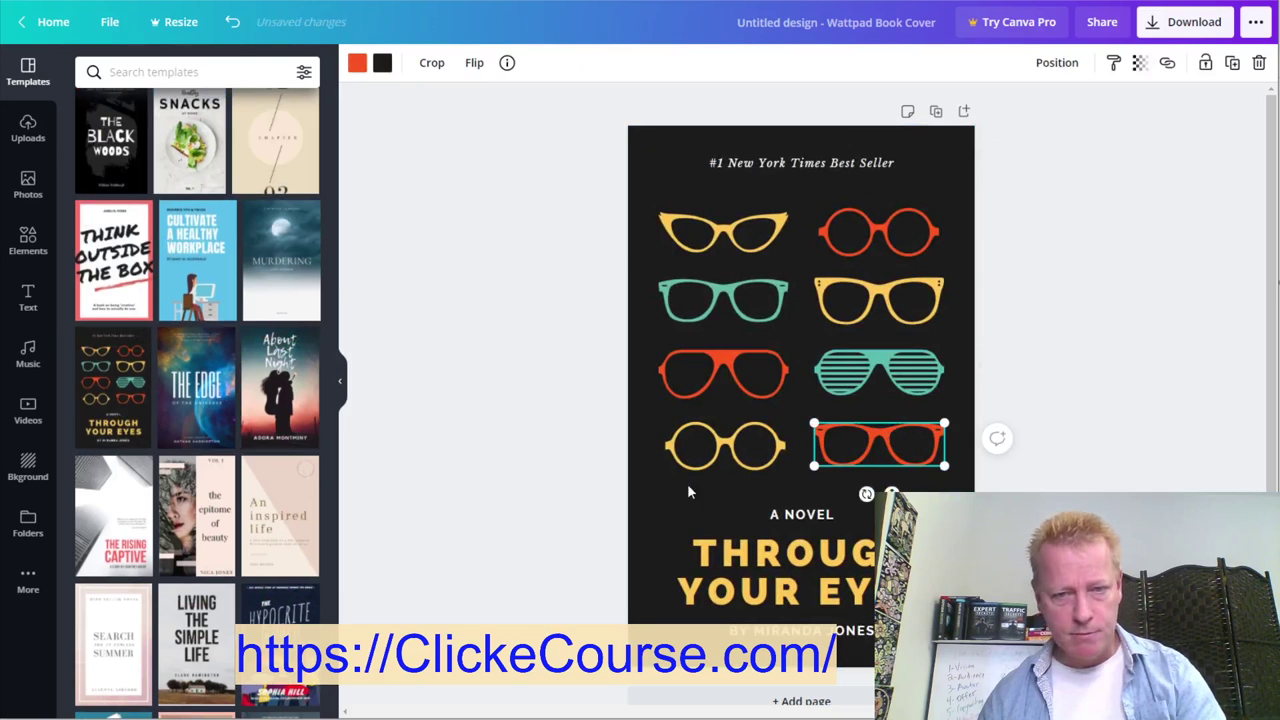
Apply the free "The Rising Captive" template with the grey skyscrapers to the cover page
{"action": "left_click", "coordinate": [113, 515]}
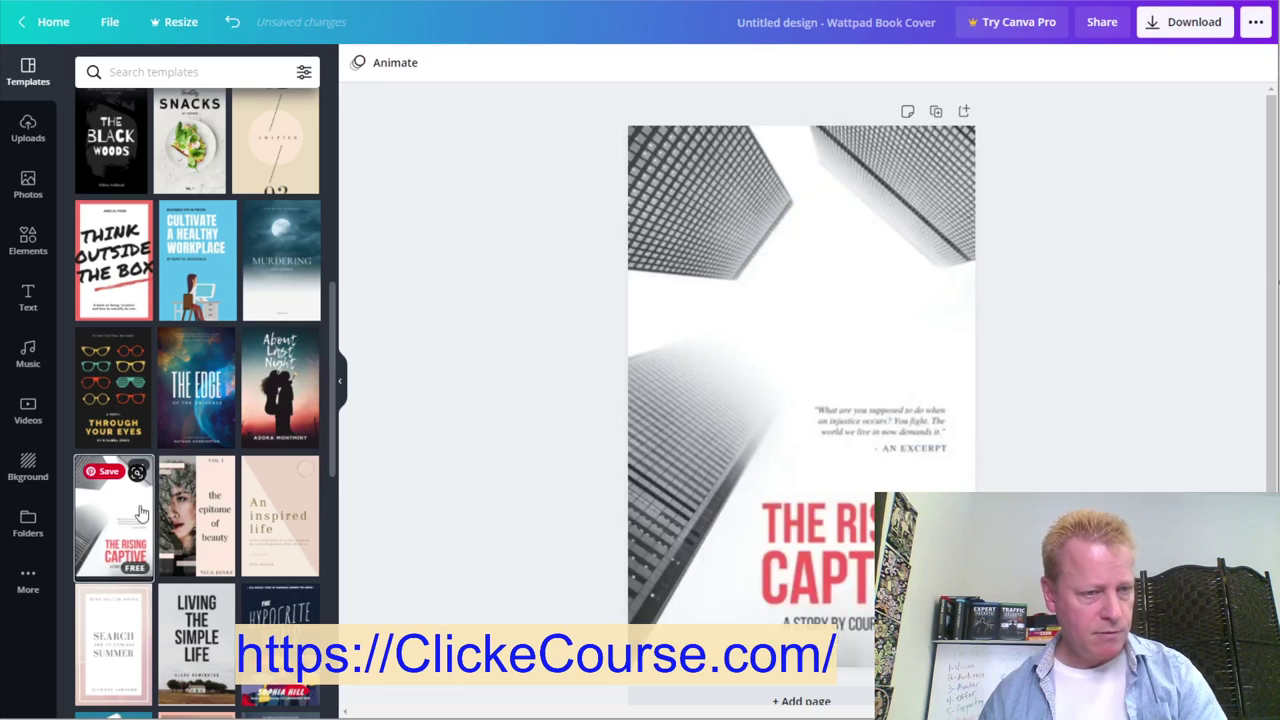
{"action": "left_click", "coordinate": [846, 324]}
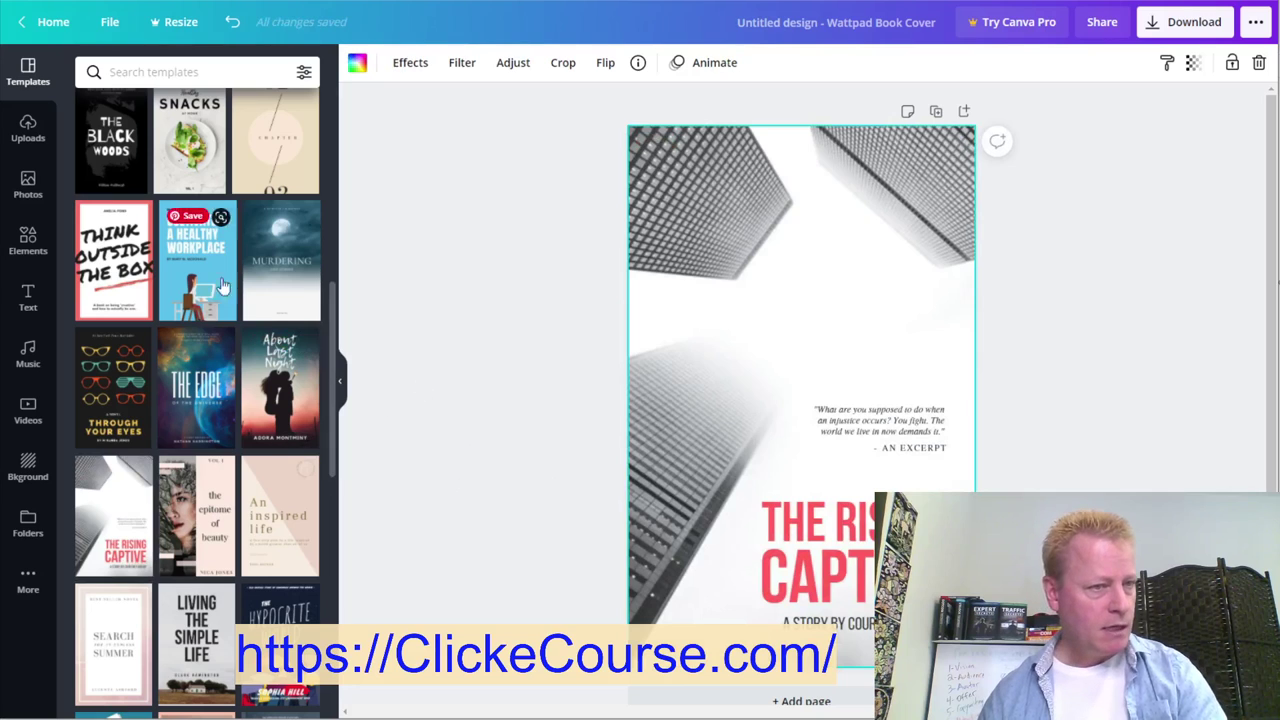
Upload the birthday cake photo from the device to the image uploads
{"action": "left_click", "coordinate": [27, 184]}
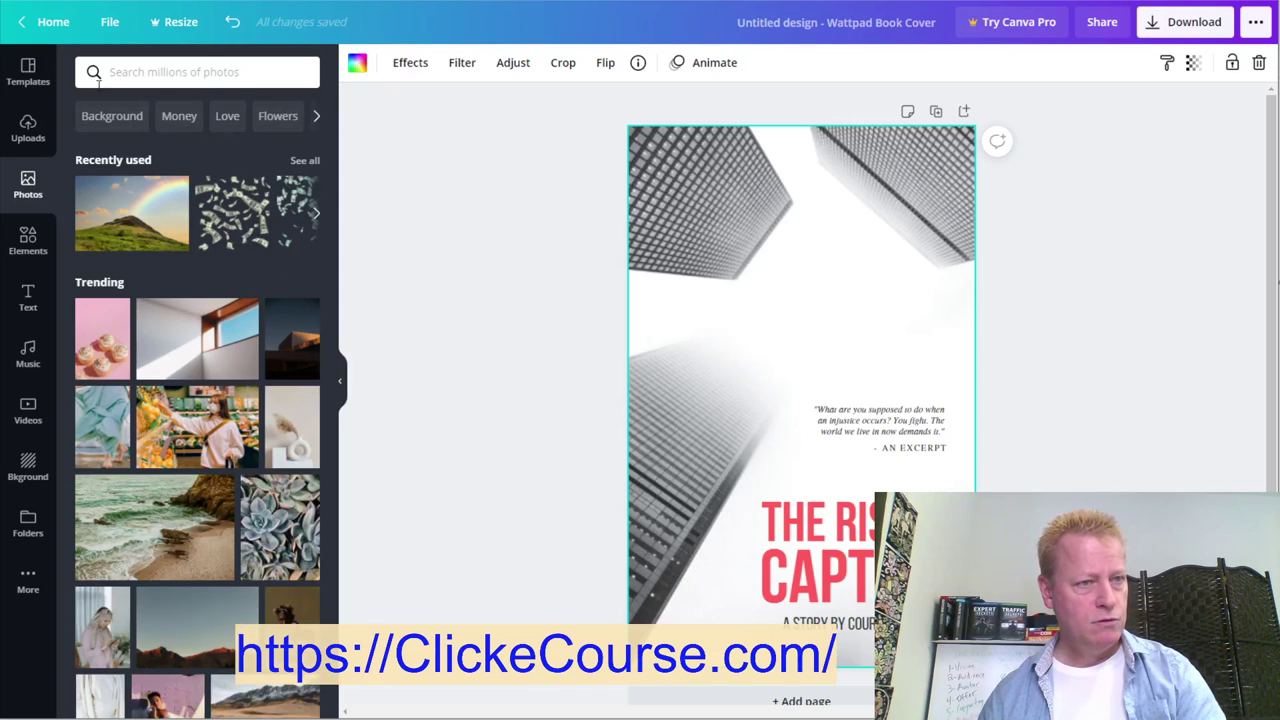
{"action": "left_click", "coordinate": [12, 128]}
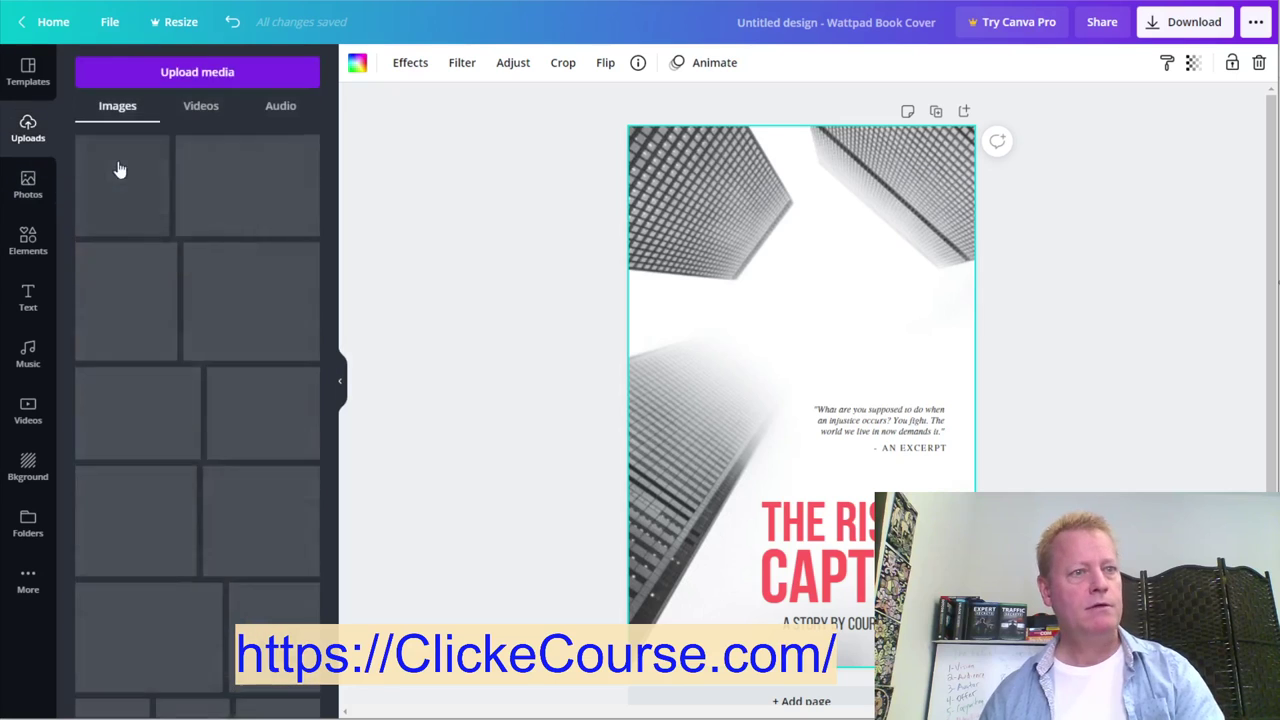
{"action": "left_click", "coordinate": [188, 76]}
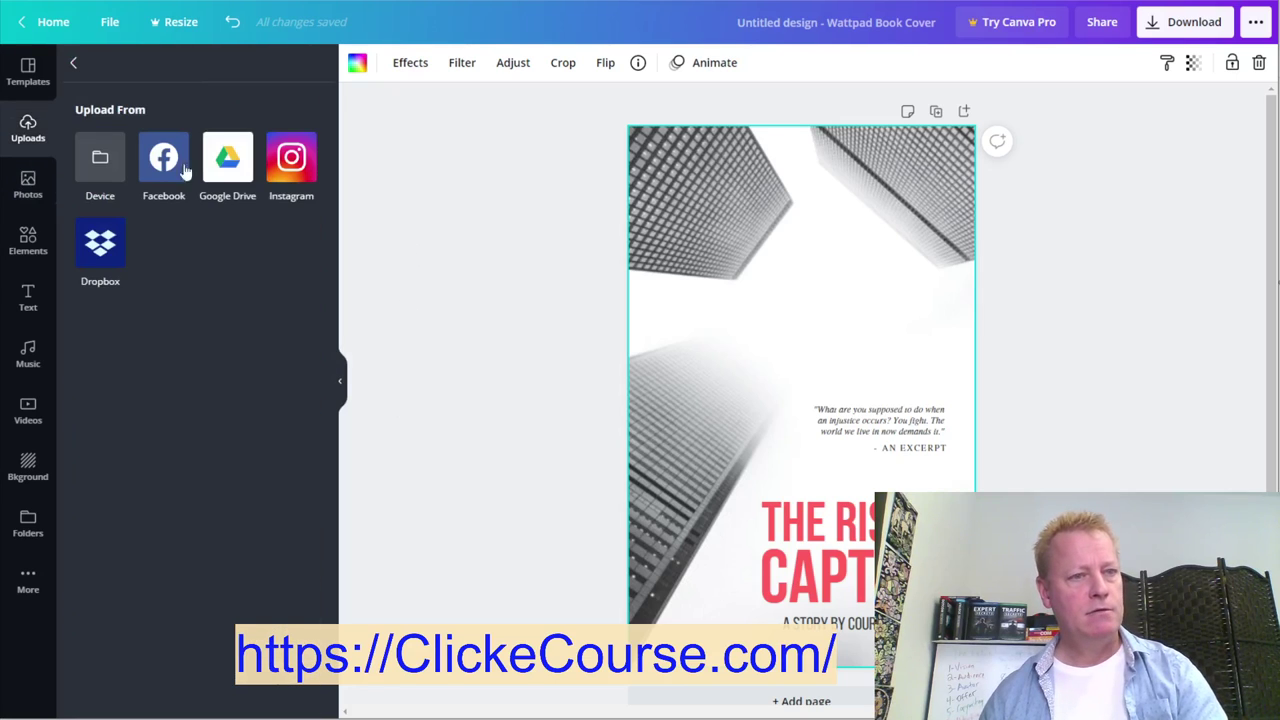
{"action": "left_click", "coordinate": [116, 170]}
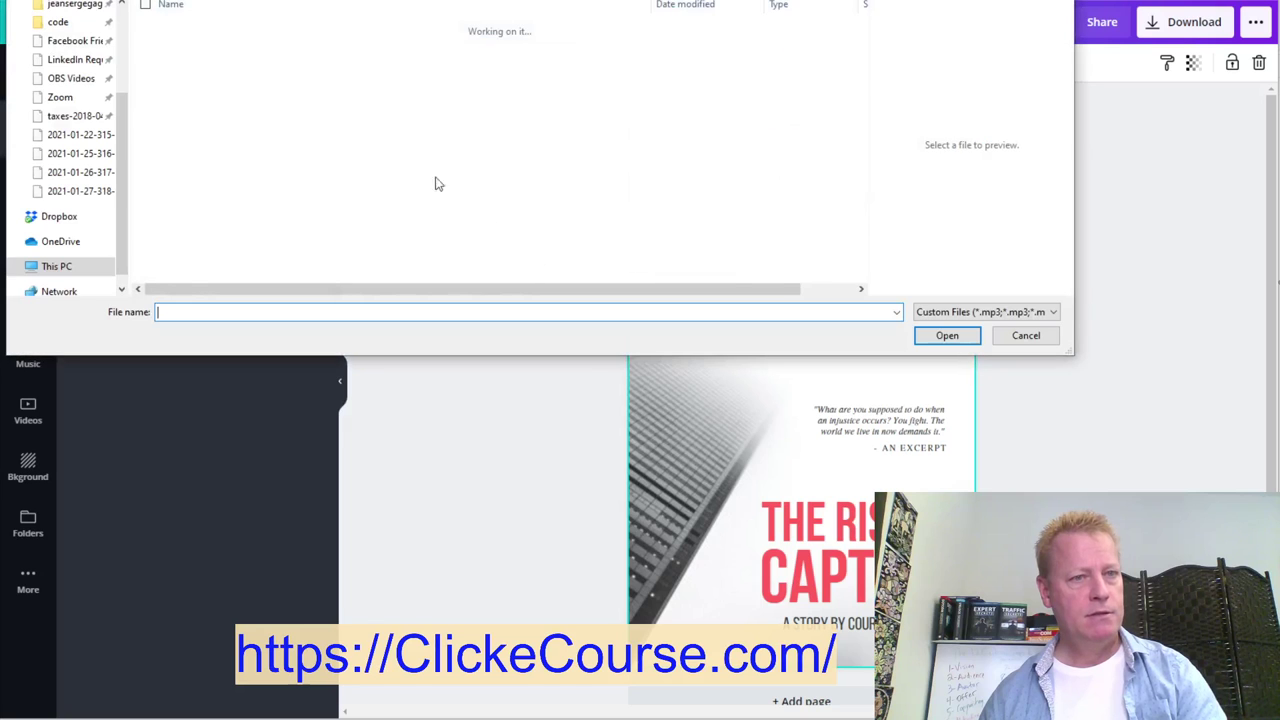
{"action": "double_click", "coordinate": [216, 49]}
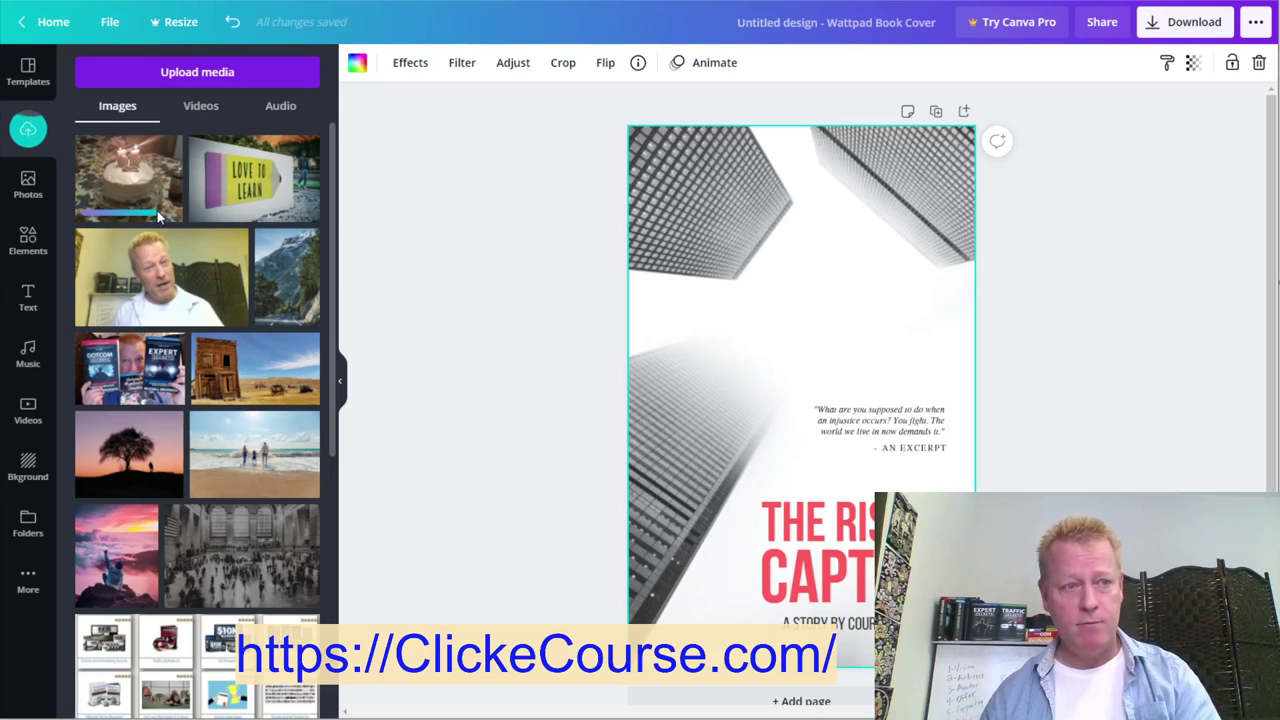
Upload razvan-chisu-Ua-agENjml4-unsplash.jpg from the device and add it to the cover page
{"action": "left_click", "coordinate": [229, 74]}
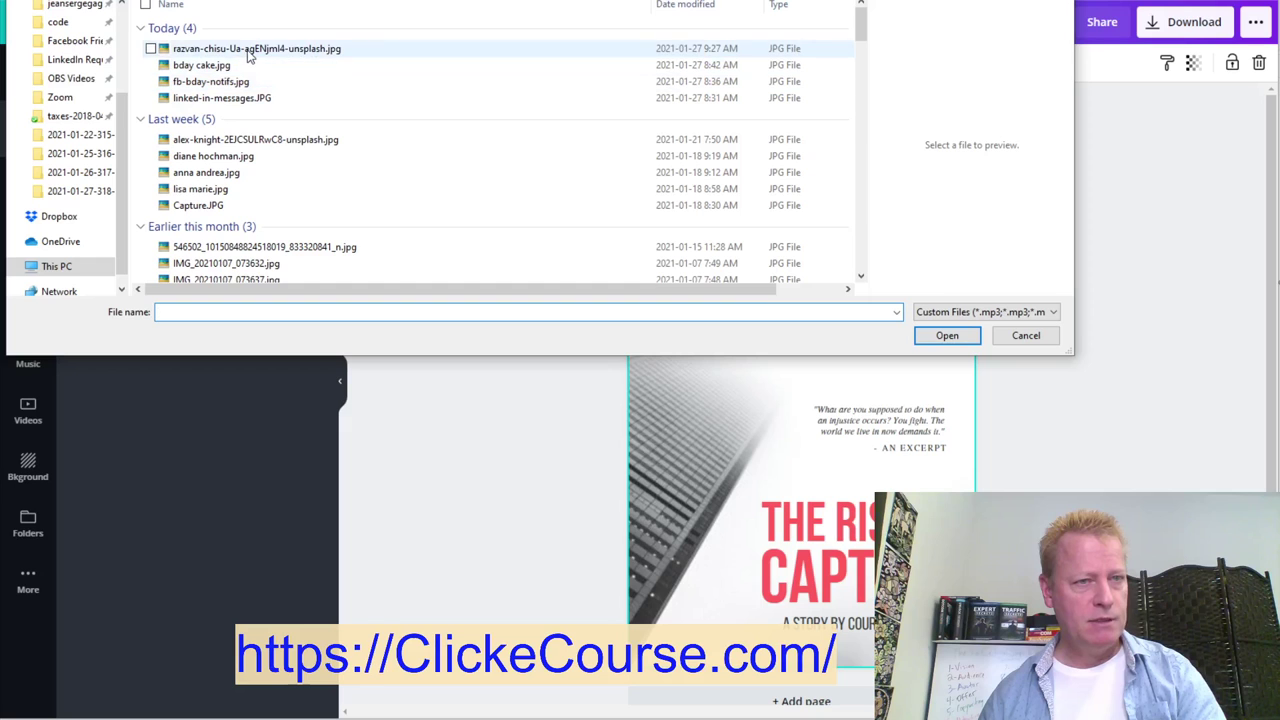
{"action": "left_click", "coordinate": [250, 53]}
{"action": "double_click", "coordinate": [268, 53]}
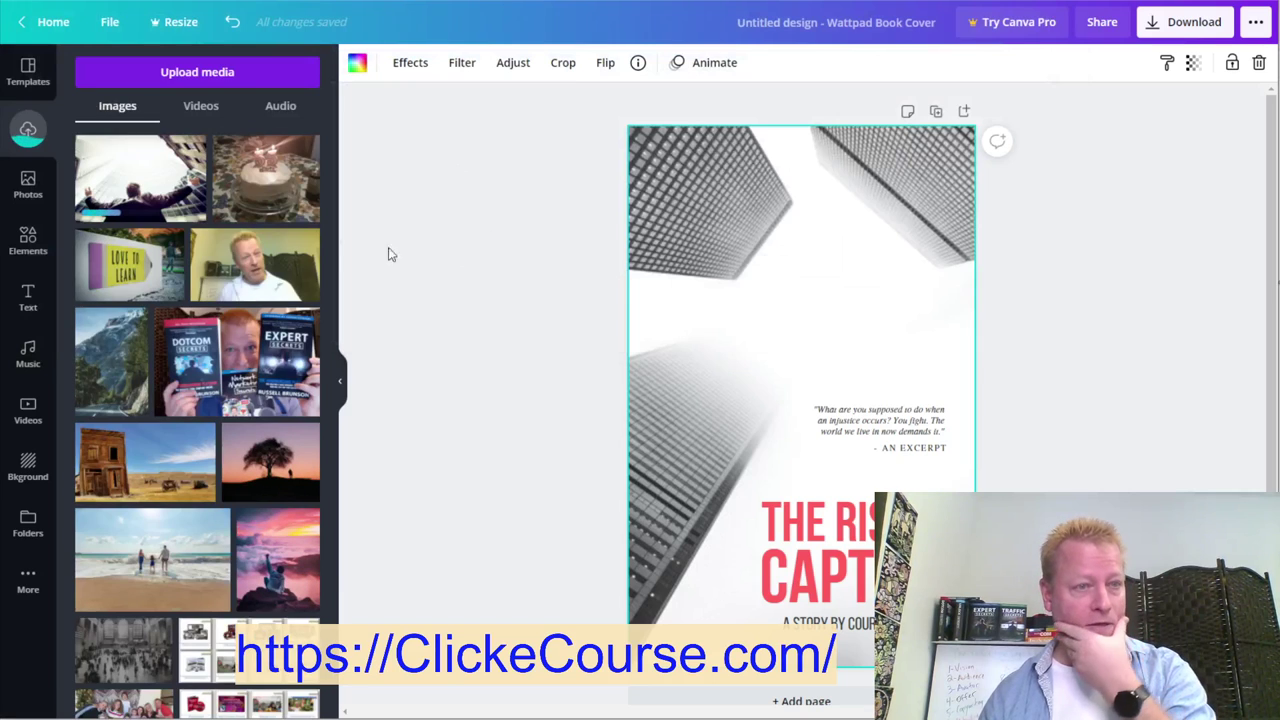
{"action": "left_click", "coordinate": [143, 180]}
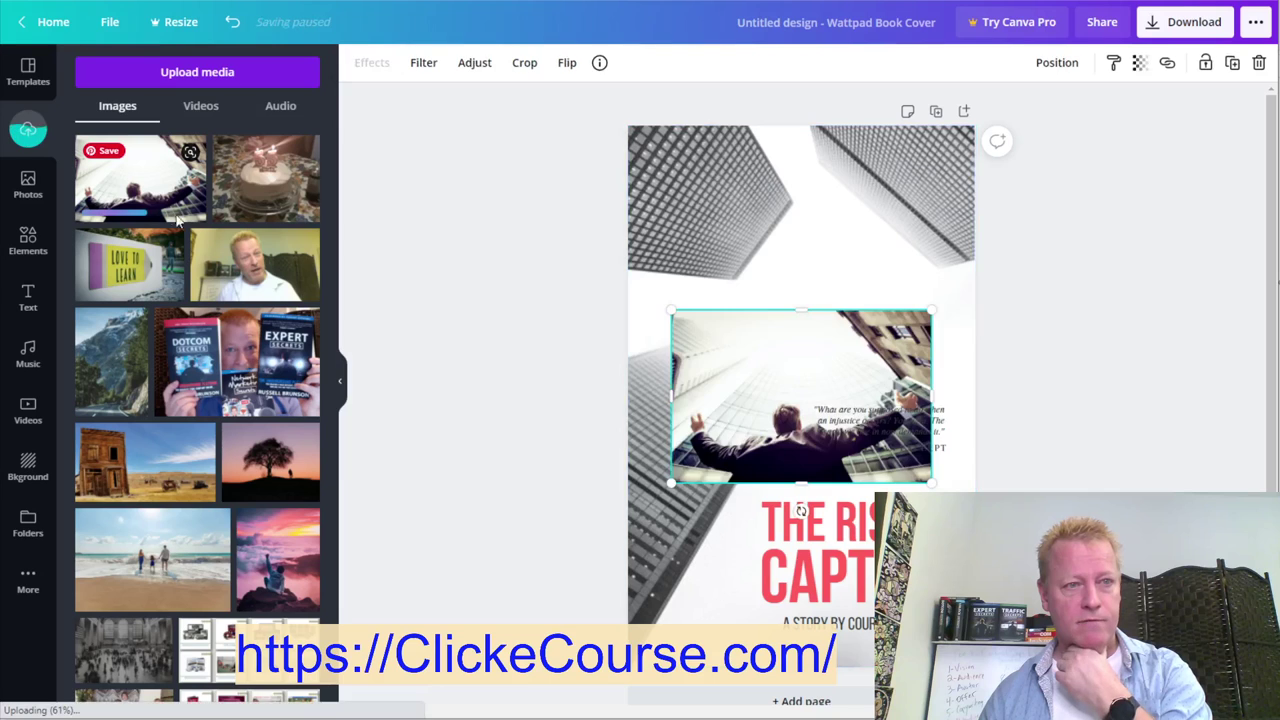
Enlarge and reposition the businessman photo until it fills the whole cover page behind the text
{"action": "left_click_drag", "start_coordinate": [930, 483], "coordinate": [1118, 607]}
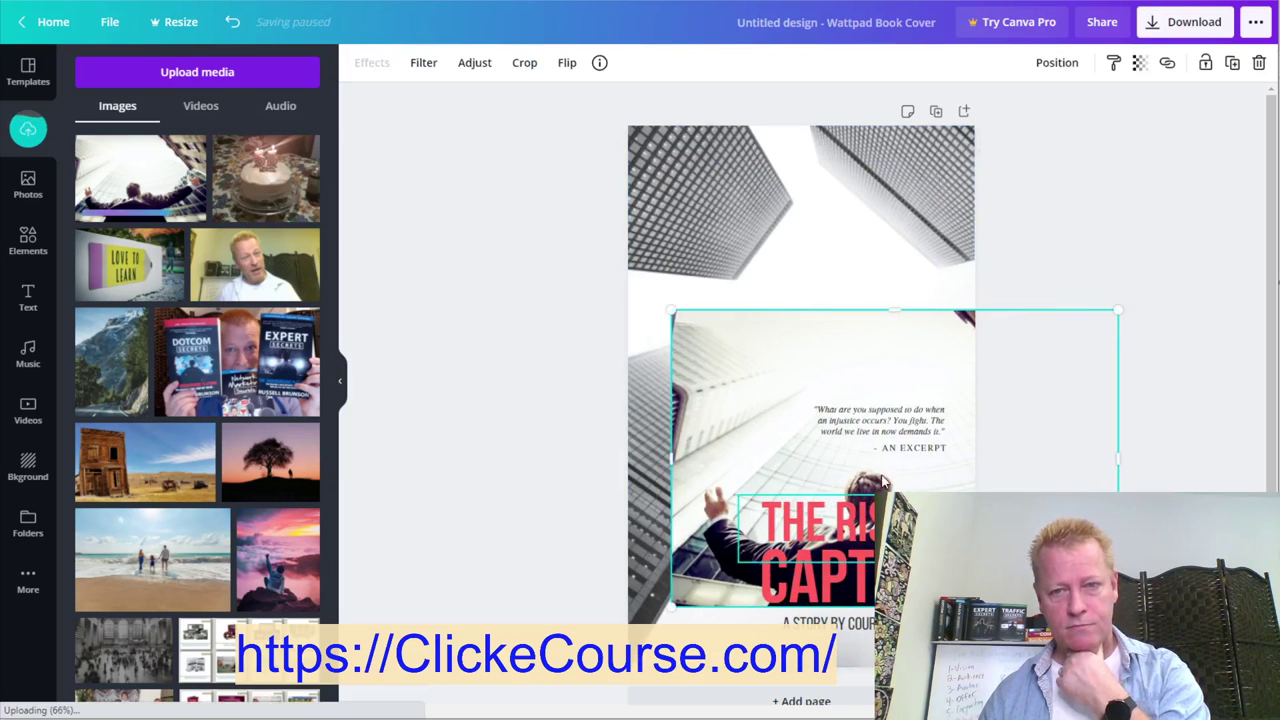
{"action": "left_click_drag", "start_coordinate": [831, 403], "coordinate": [800, 284]}
{"action": "left_click_drag", "start_coordinate": [1040, 419], "coordinate": [1276, 669]}
{"action": "left_click_drag", "start_coordinate": [928, 333], "coordinate": [903, 365]}
{"action": "left_click_drag", "start_coordinate": [948, 351], "coordinate": [901, 326]}
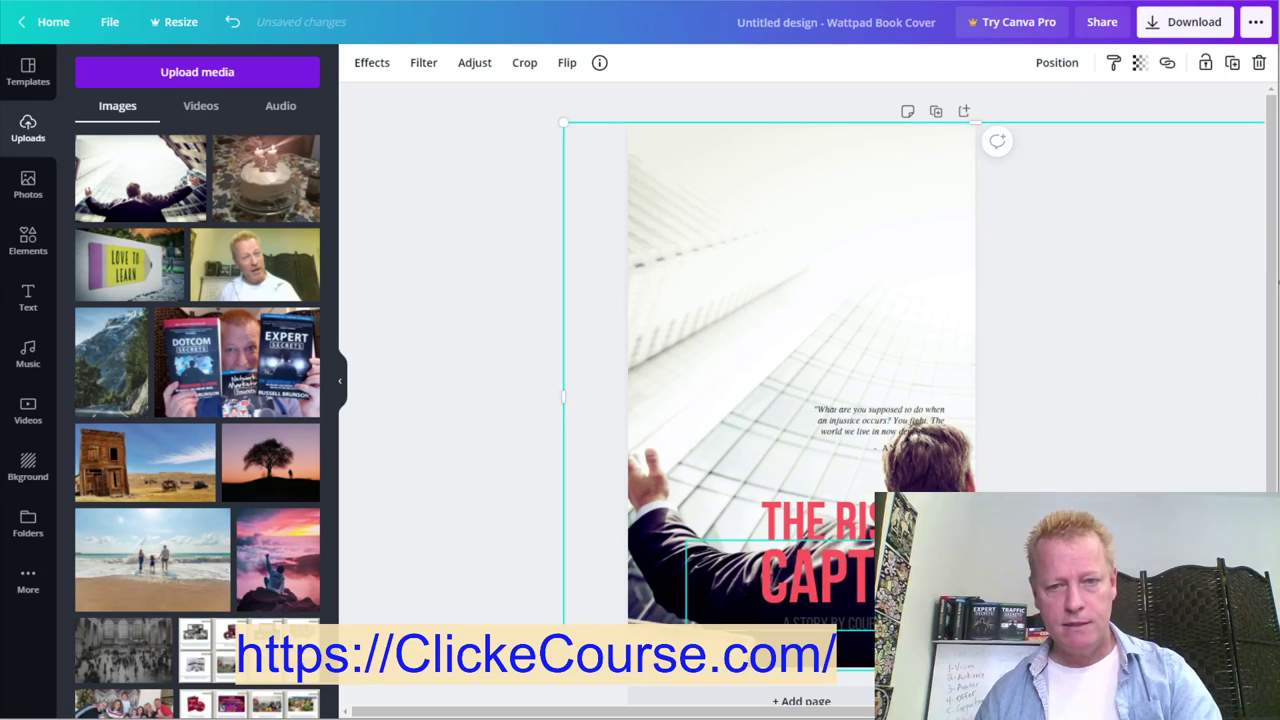
Replace the red "The Rising" heading with "YOUR OWN CHROME EXTENTION BUSINESS"
{"action": "left_click", "coordinate": [860, 528]}
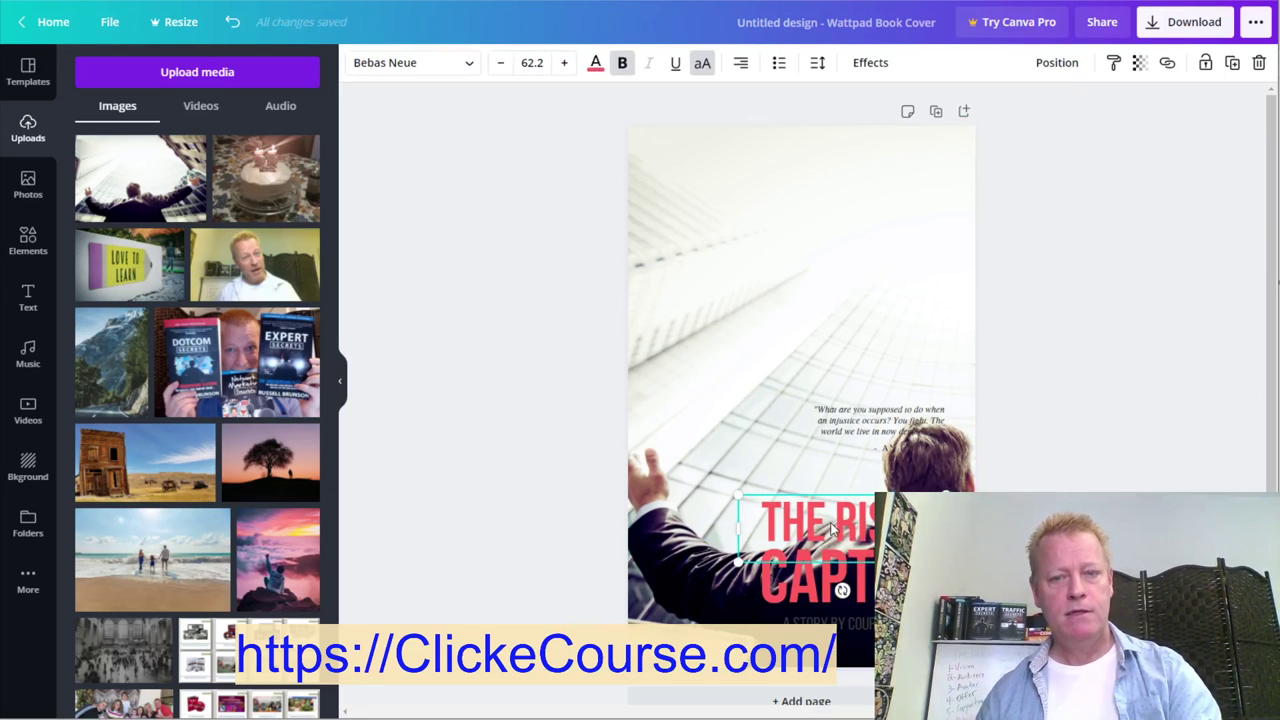
{"action": "left_click", "coordinate": [832, 527]}
{"action": "type", "text": "YOUR C"}
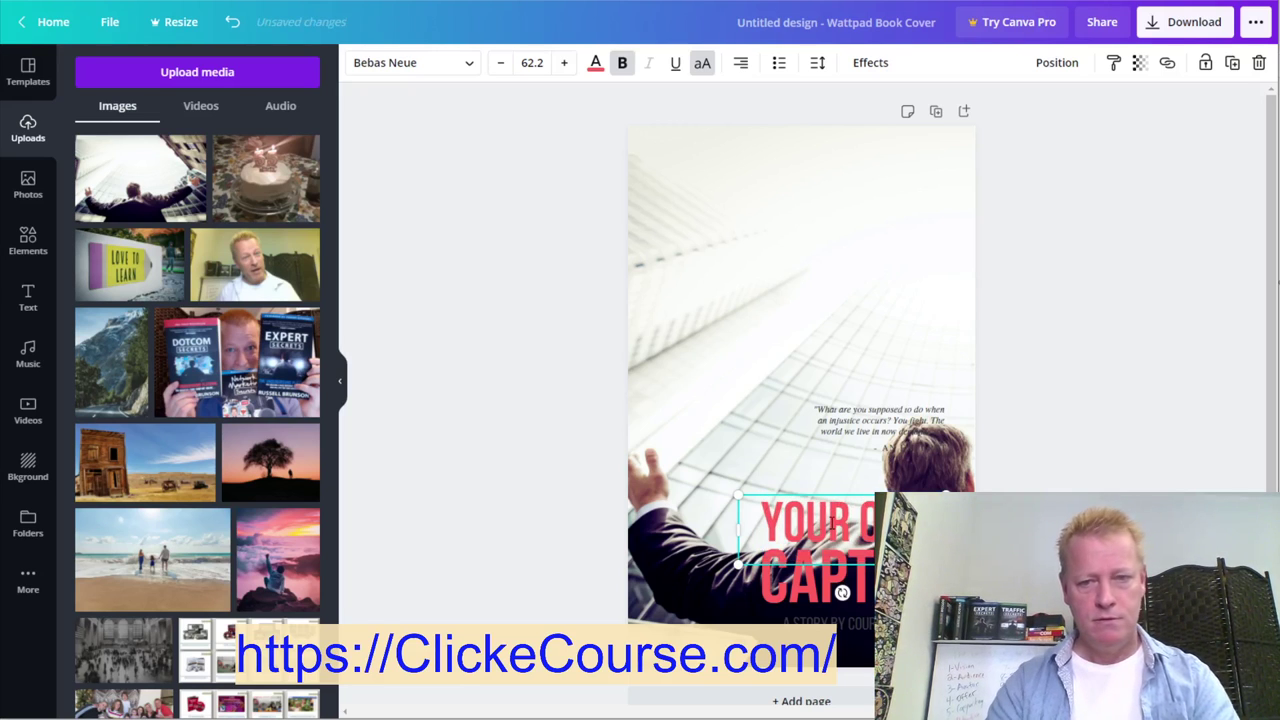
{"action": "key", "text": "BackSpace"}
{"action": "type", "text": "BRAND"}
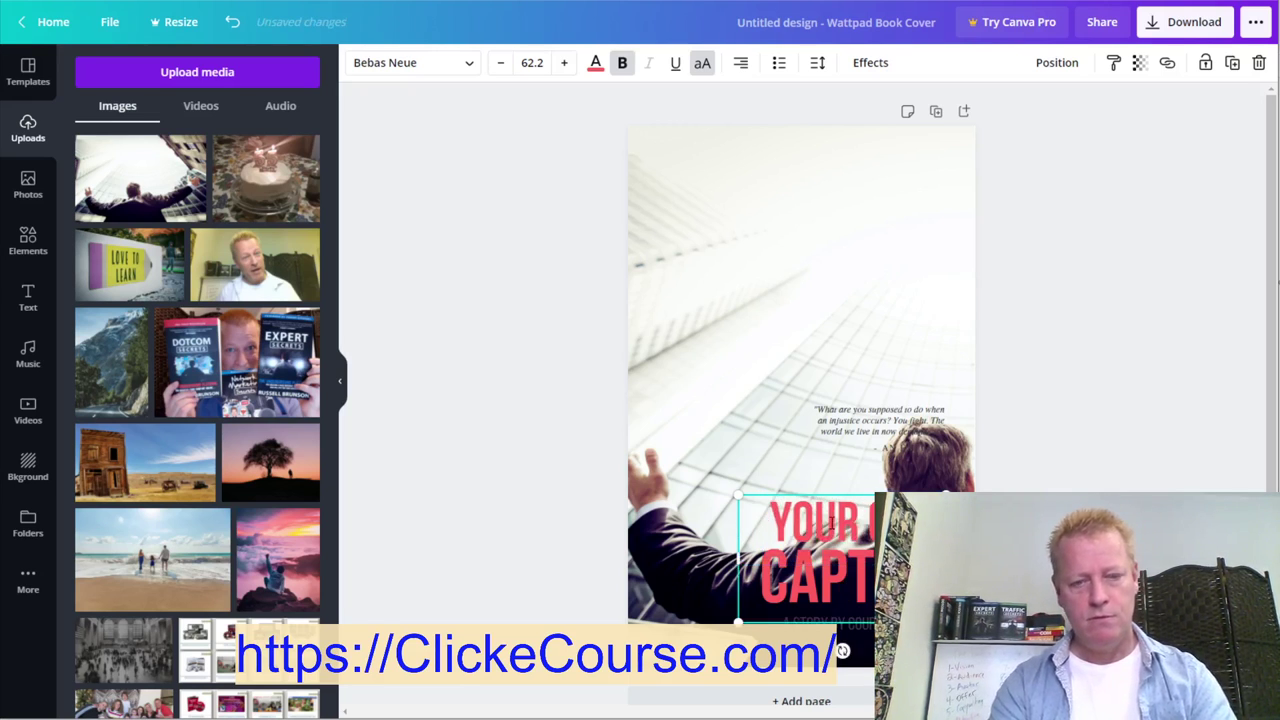
{"action": "type", "text": "C"}
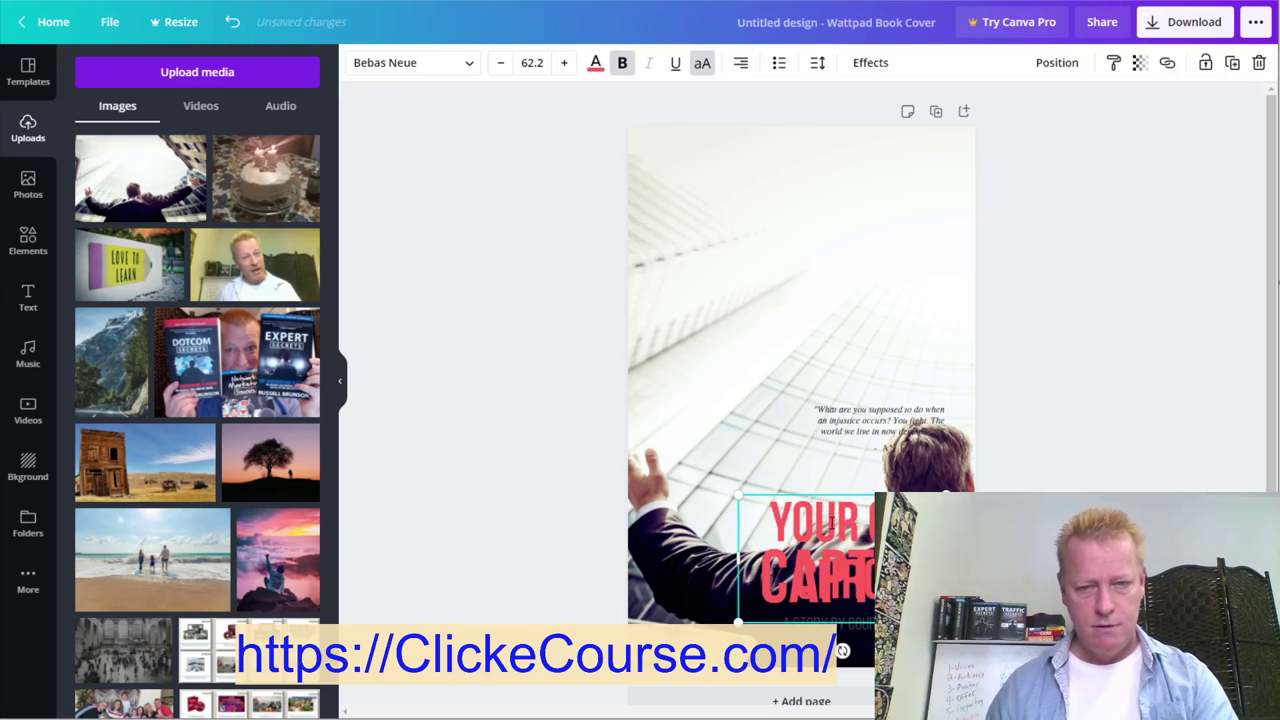
{"action": "type", "text": "ME EXTENSIO"}
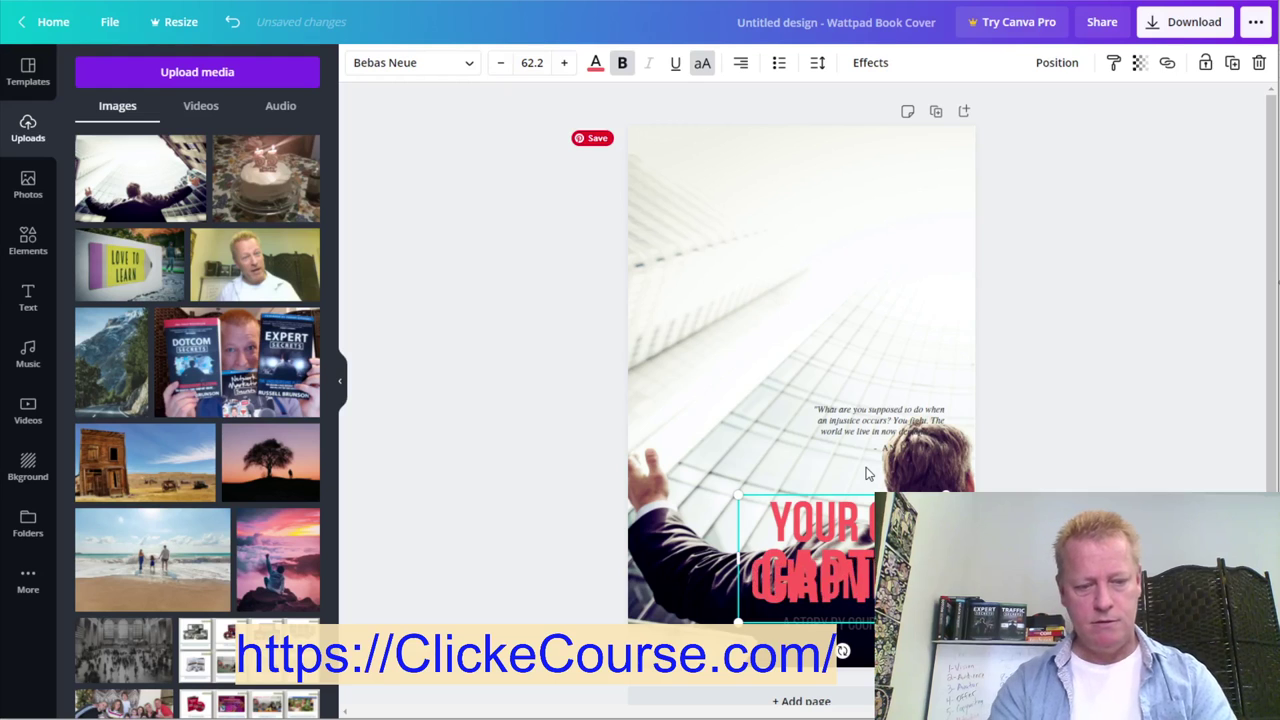
{"action": "type", "text": "N BUSINESS"}
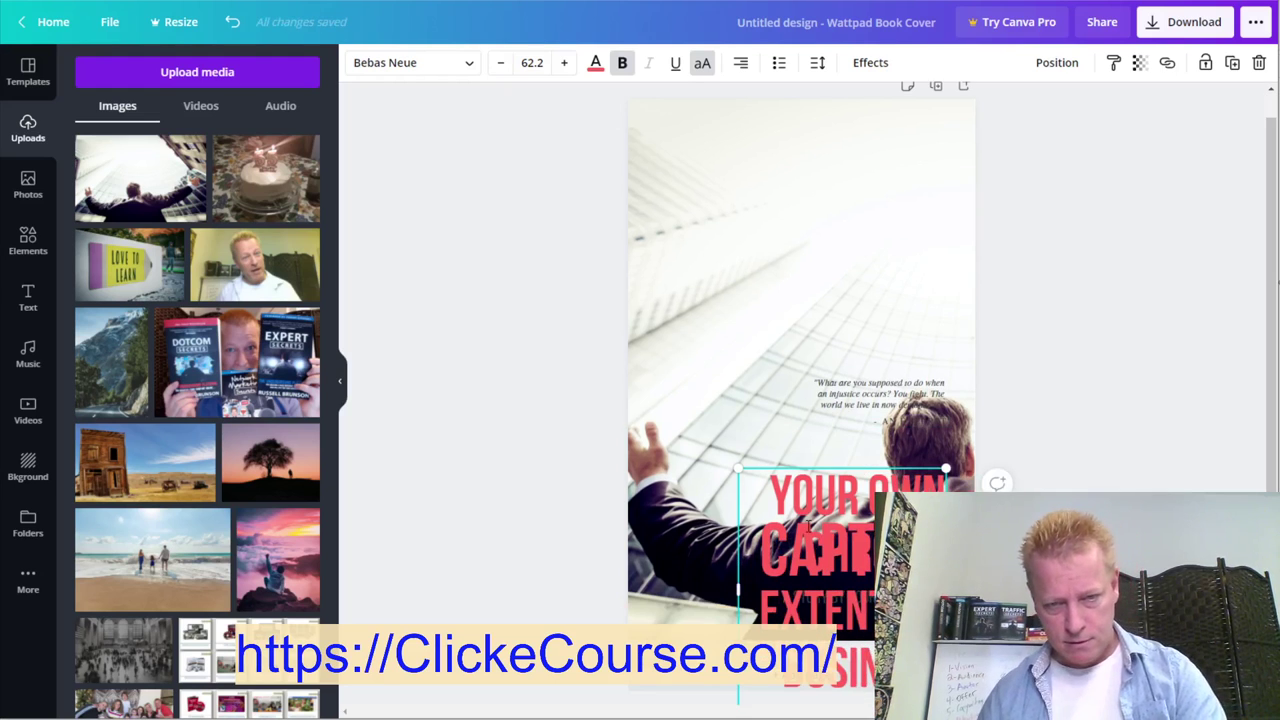
Move the new title to the upper-left area of the cover and correct its third line to "EXTENSION"
{"action": "left_click_drag", "start_coordinate": [762, 466], "coordinate": [661, 120]}
{"action": "left_click", "coordinate": [790, 268]}
{"action": "key", "text": "BackSpace"}
{"action": "type", "text": "SION"}
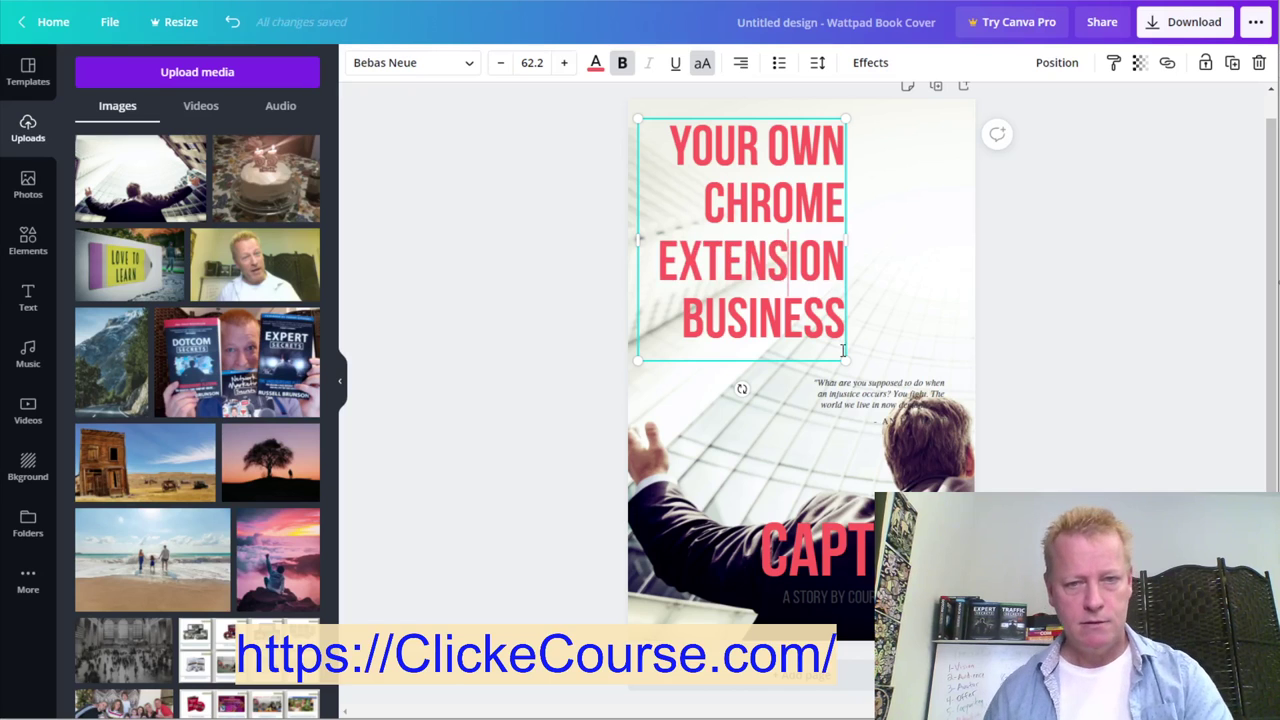
Delete the large red name text near the bottom of the cover
{"action": "left_click", "coordinate": [800, 566]}
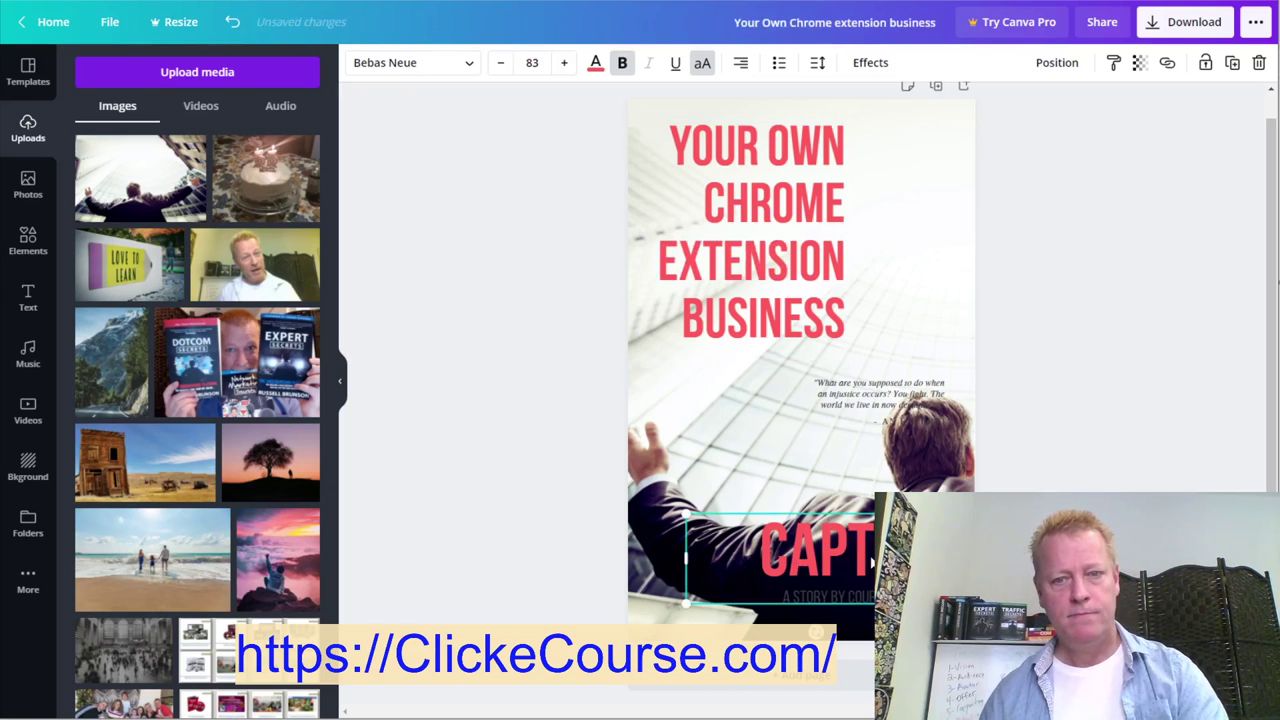
{"action": "double_click", "coordinate": [872, 563]}
{"action": "key", "text": "BackSpace"}
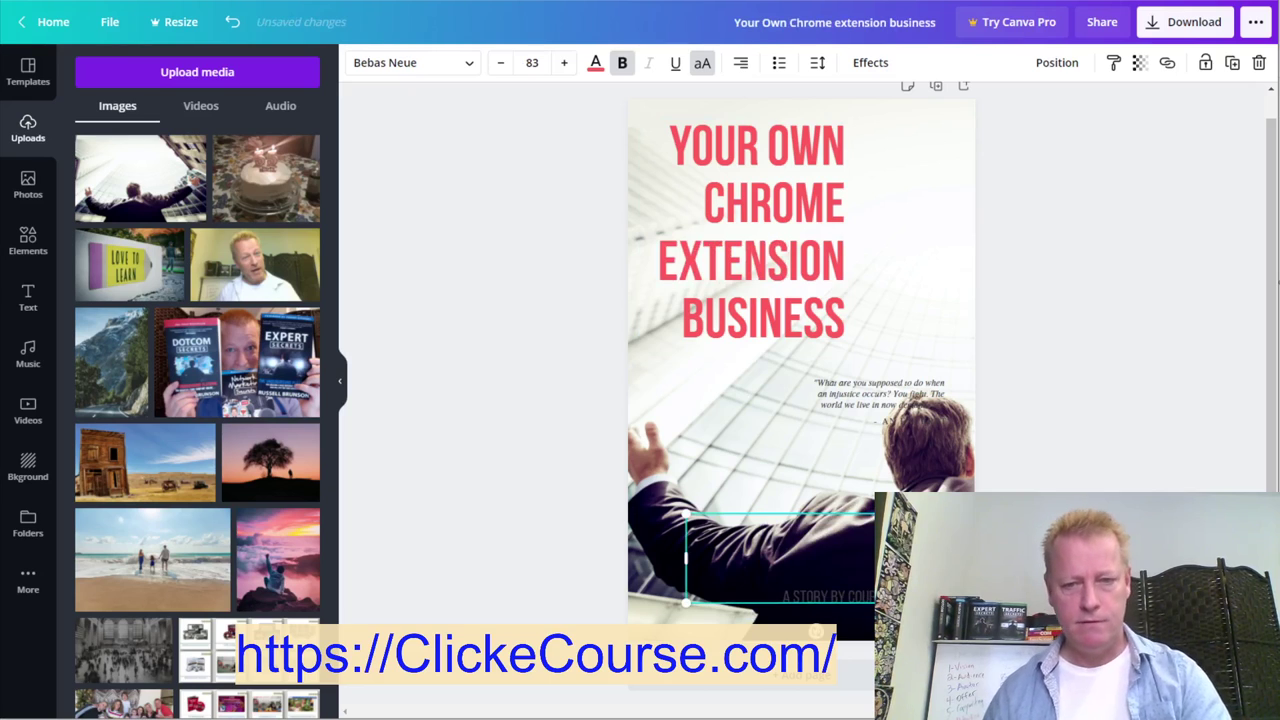
{"action": "left_click", "coordinate": [856, 490]}
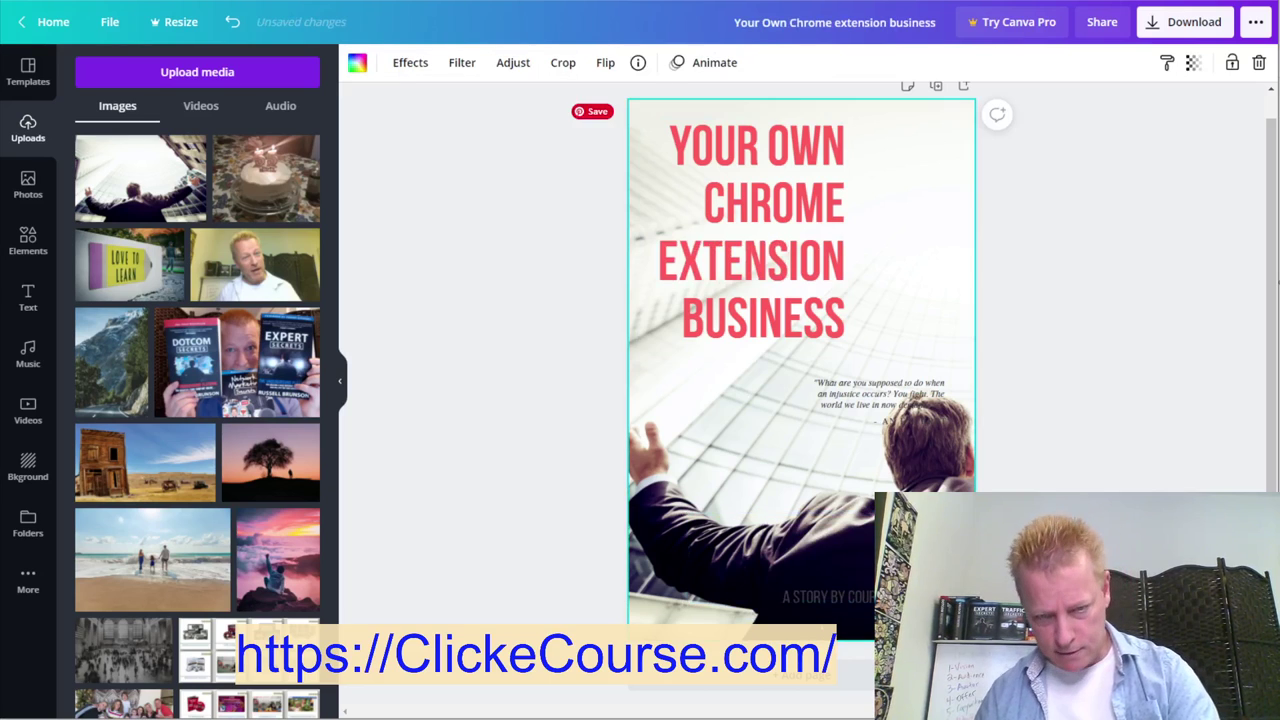
Recolor the small "A STORY BY" line at the bottom of the cover with the off-white photo color
{"action": "left_click", "coordinate": [857, 604]}
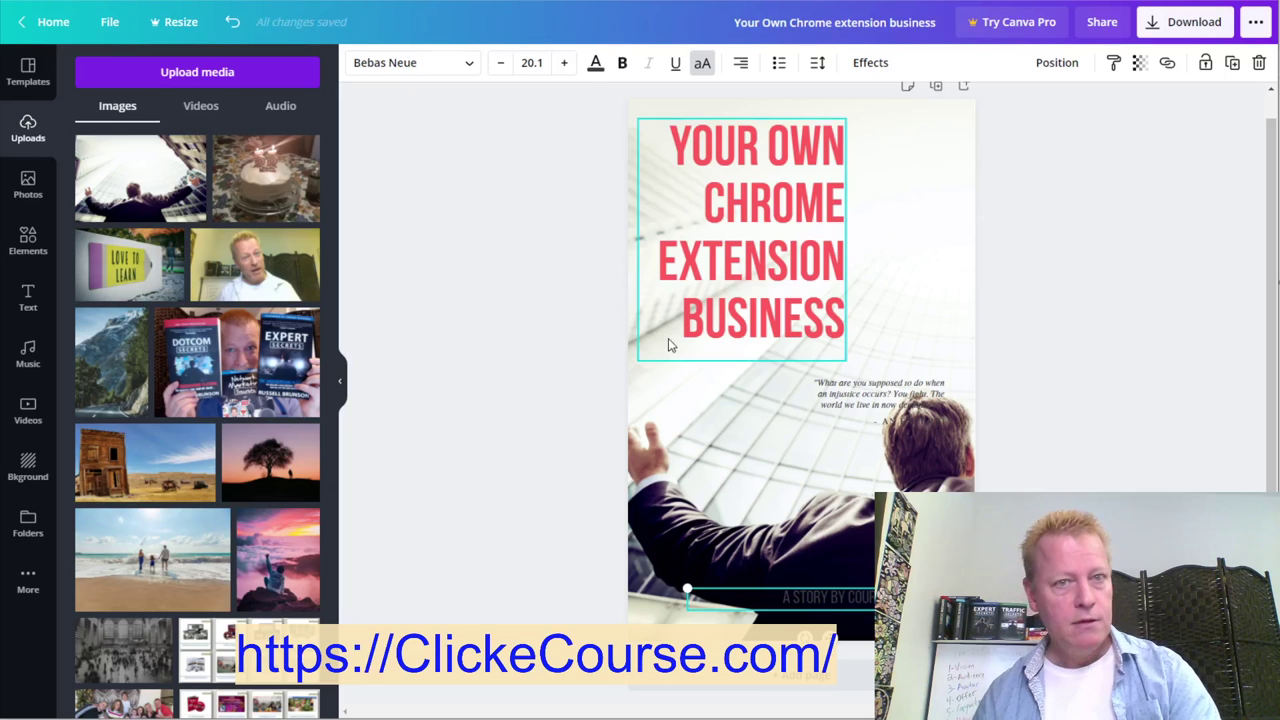
{"action": "left_click", "coordinate": [595, 64]}
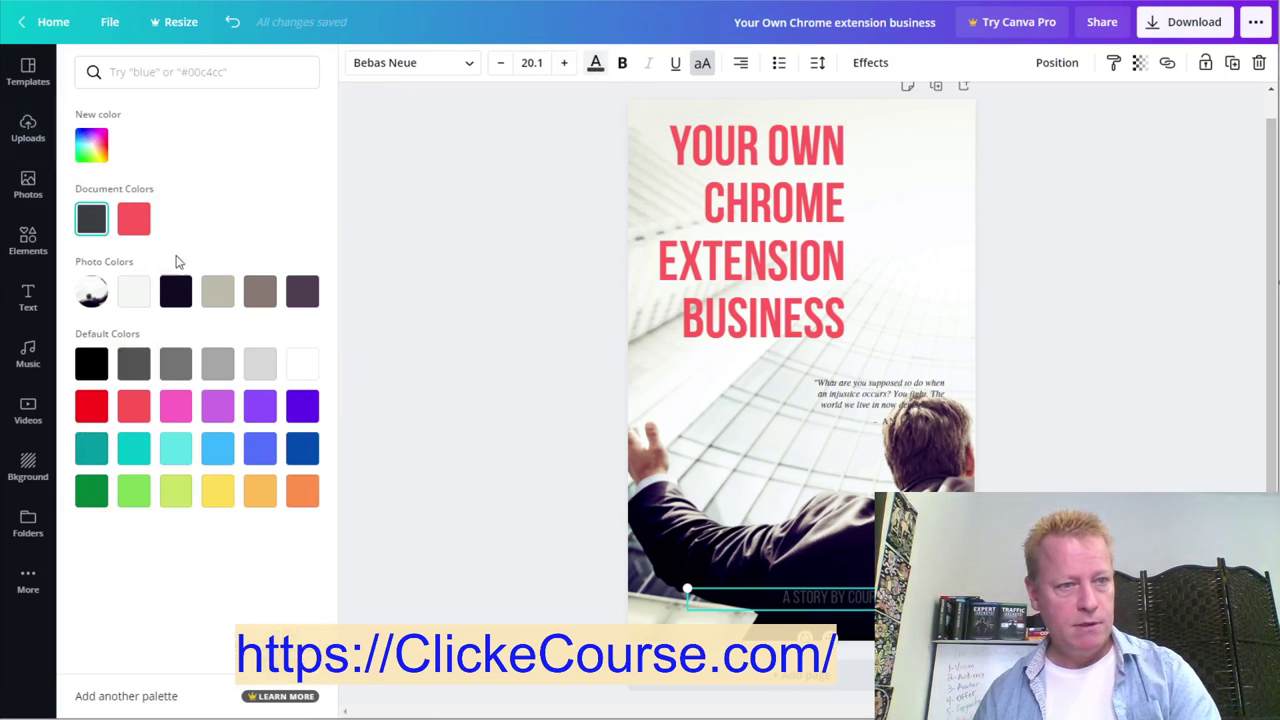
{"action": "left_click", "coordinate": [134, 291]}
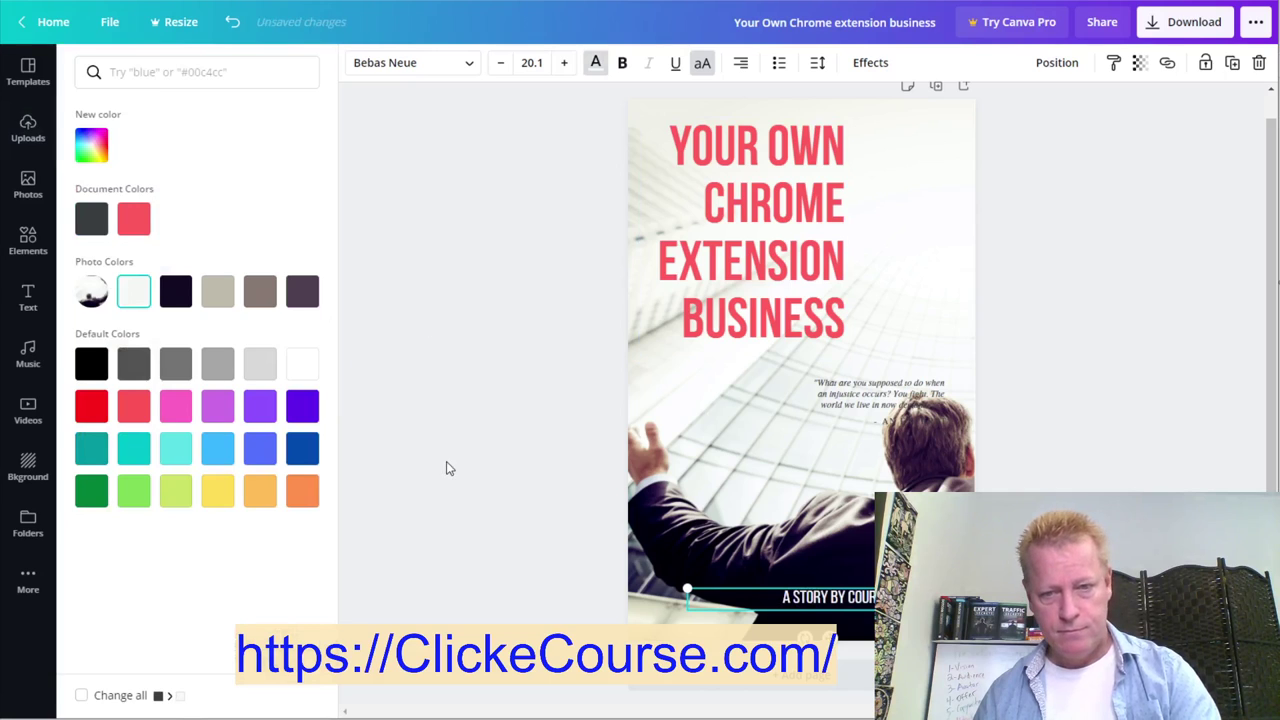
{"action": "left_click", "coordinate": [450, 467]}
Shorten the byline to "BY" and replace the placeholder name with the author's full name
{"action": "left_click", "coordinate": [810, 599]}
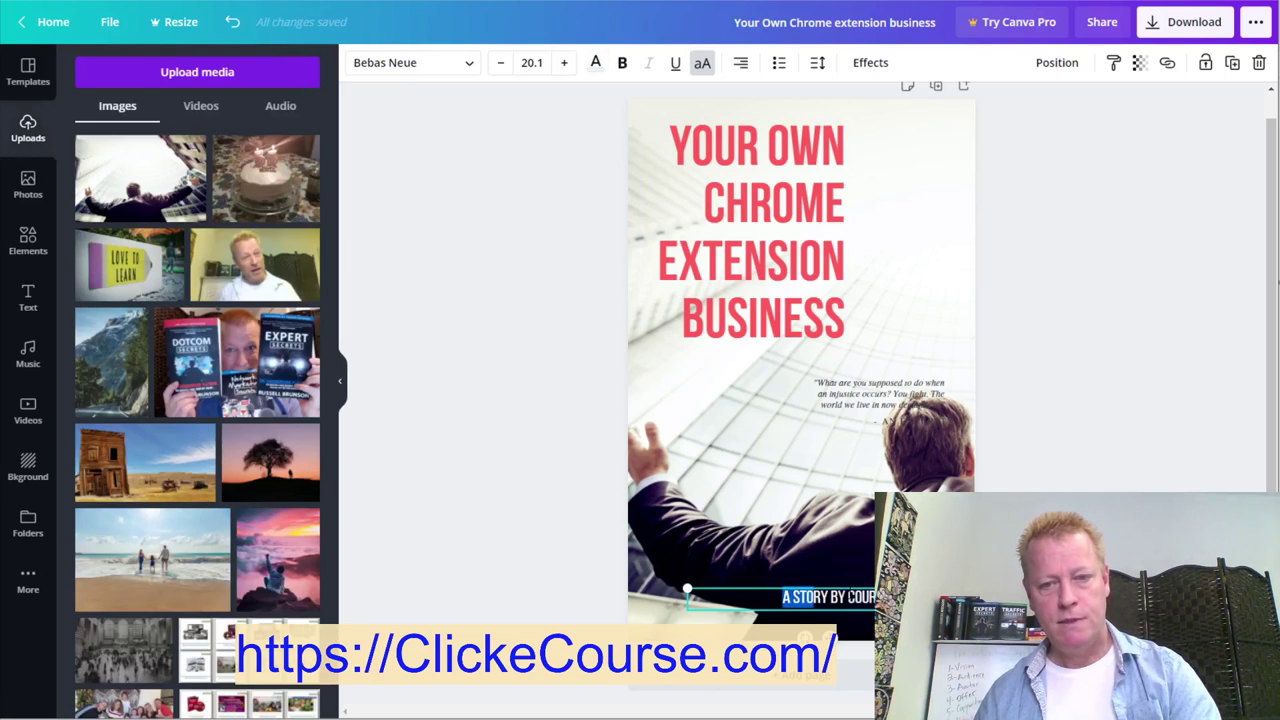
{"action": "left_click", "coordinate": [832, 598]}
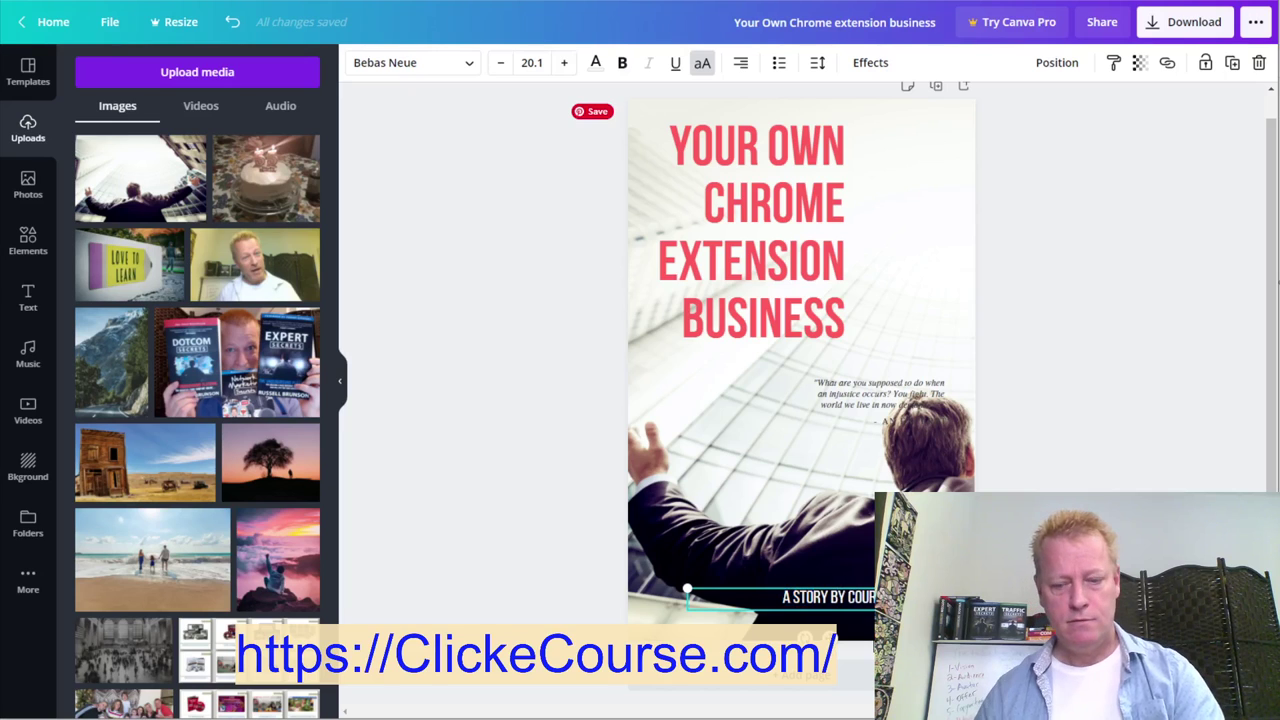
{"action": "key", "text": "BackSpace"}
{"action": "key", "text": "BackSpace"}
{"action": "key", "text": "BackSpace"}
{"action": "key", "text": "BackSpace"}
{"action": "key", "text": "BackSpace"}
{"action": "key", "text": "BackSpace"}
{"action": "key", "text": "BackSpace"}
{"action": "key", "text": "BackSpace"}
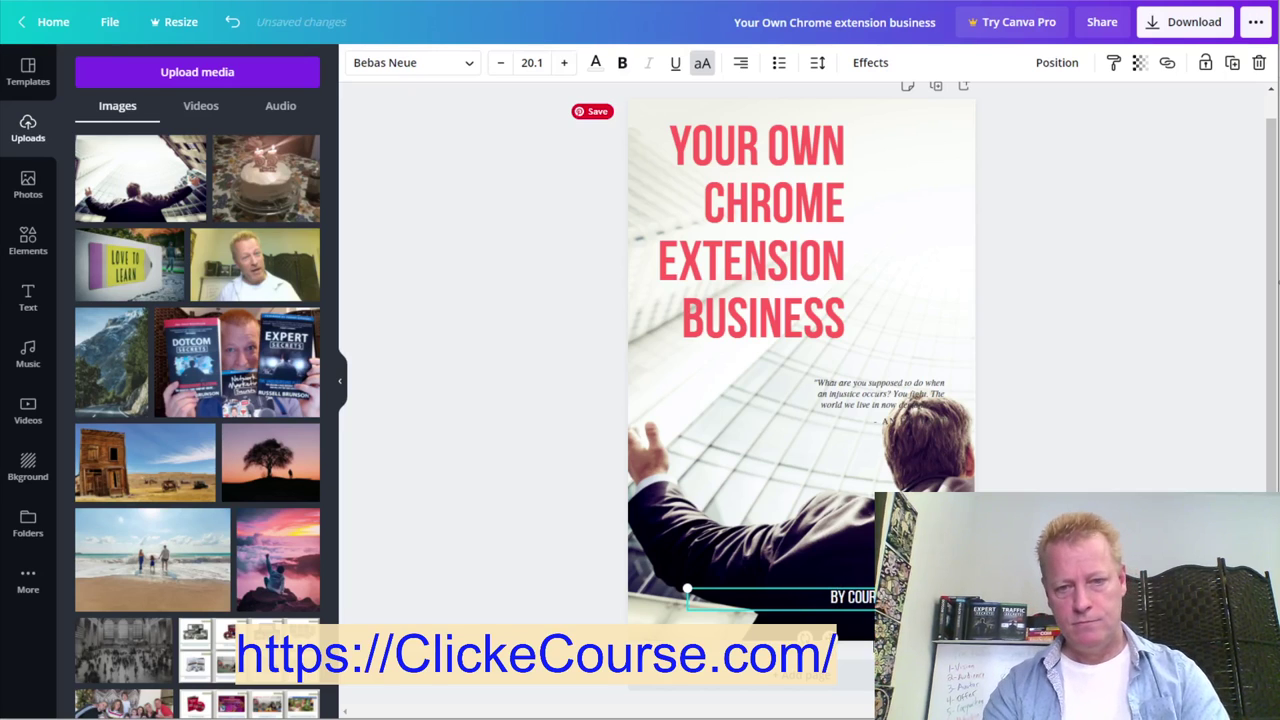
{"action": "key", "text": "shift+Right"}
{"action": "key", "text": "shift+Right"}
{"action": "key", "text": "shift+Right"}
{"action": "key", "text": "shift+Right"}
{"action": "key", "text": "shift+Right"}
{"action": "key", "text": "shift+Right"}
{"action": "key", "text": "shift+Right"}
{"action": "key", "text": "shift+Right"}
{"action": "key", "text": "shift+Right"}
{"action": "key", "text": "shift+Right"}
{"action": "key", "text": "shift+Right"}
{"action": "key", "text": "shift+Right"}
{"action": "key", "text": "shift+Right"}
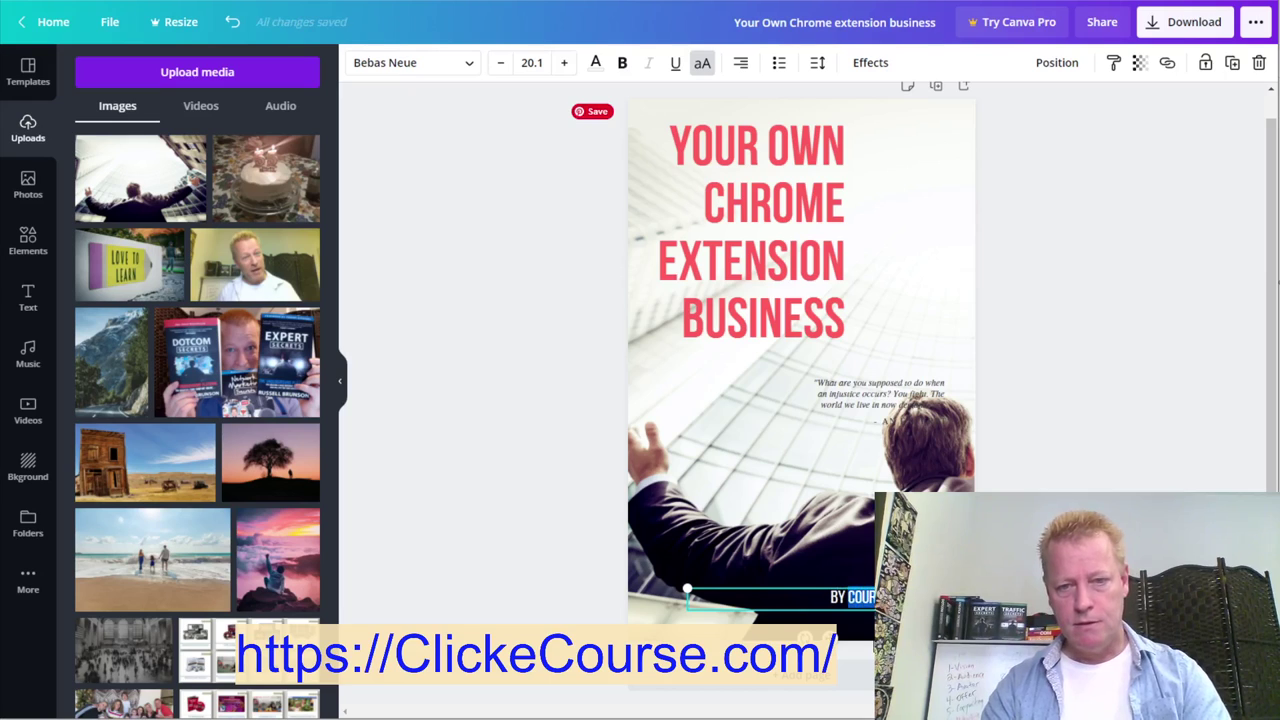
{"action": "key", "text": "BackSpace"}
{"action": "type", "text": "... Gagnon"}
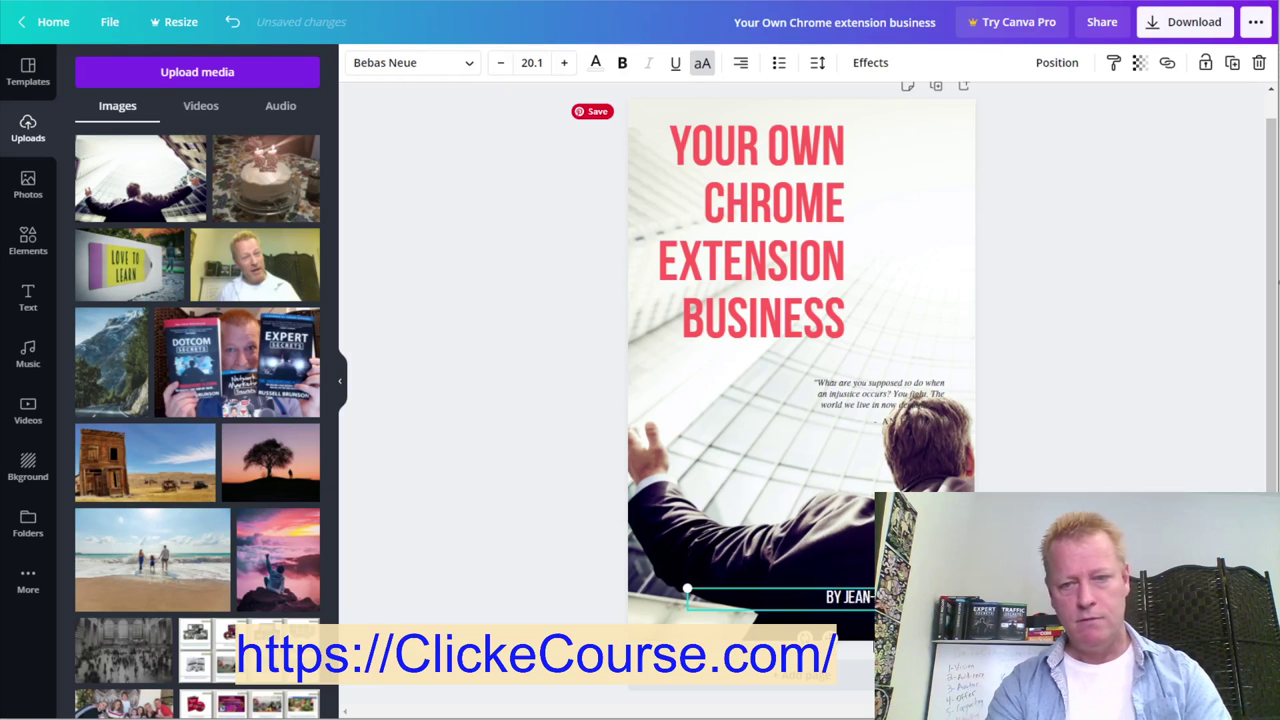
Move the italic quote up beneath the title and start replacing it with "What if you could be the next Microsoft"
{"action": "left_click", "coordinate": [849, 406]}
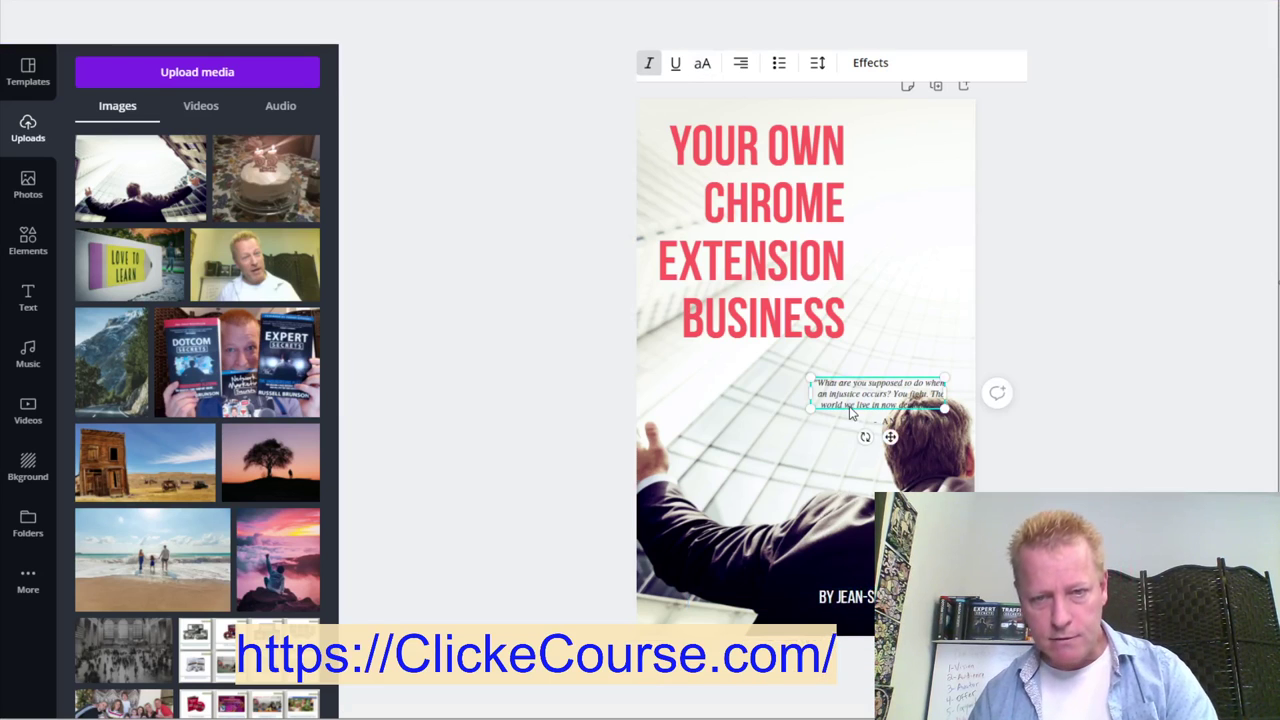
{"action": "left_click_drag", "start_coordinate": [896, 395], "coordinate": [852, 372]}
{"action": "double_click", "coordinate": [842, 367]}
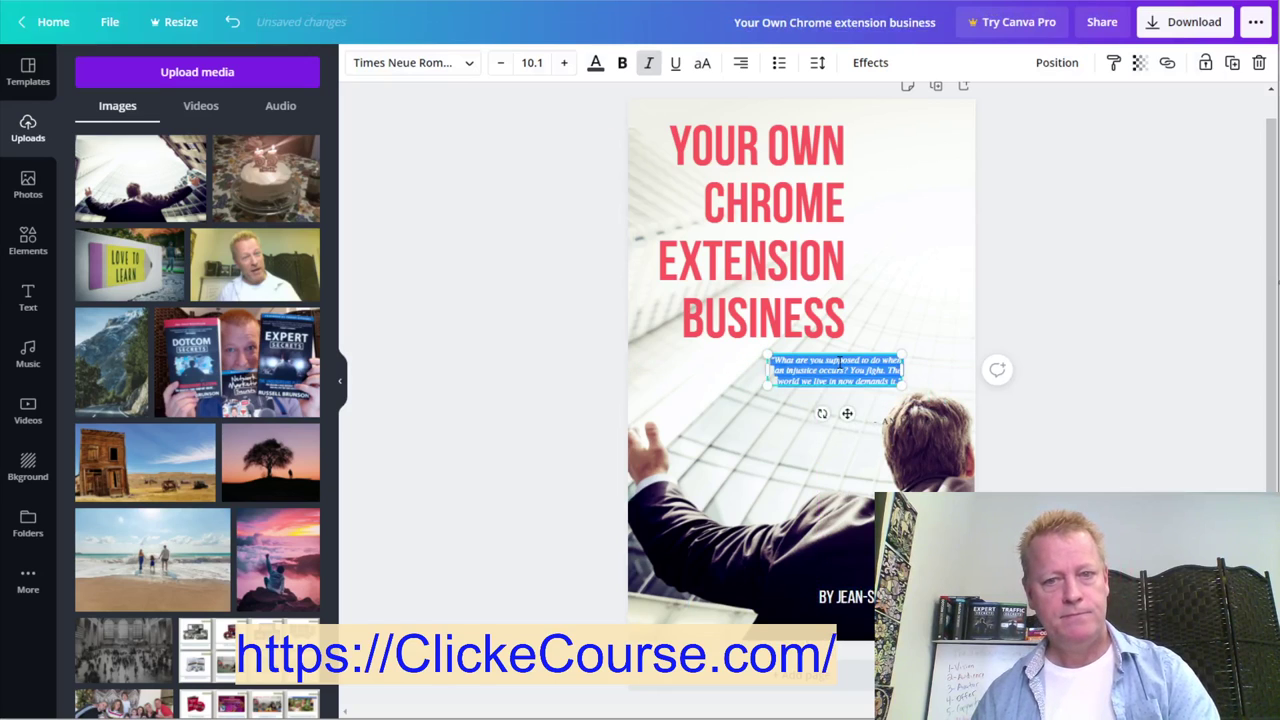
{"action": "type", "text": "What if you could"}
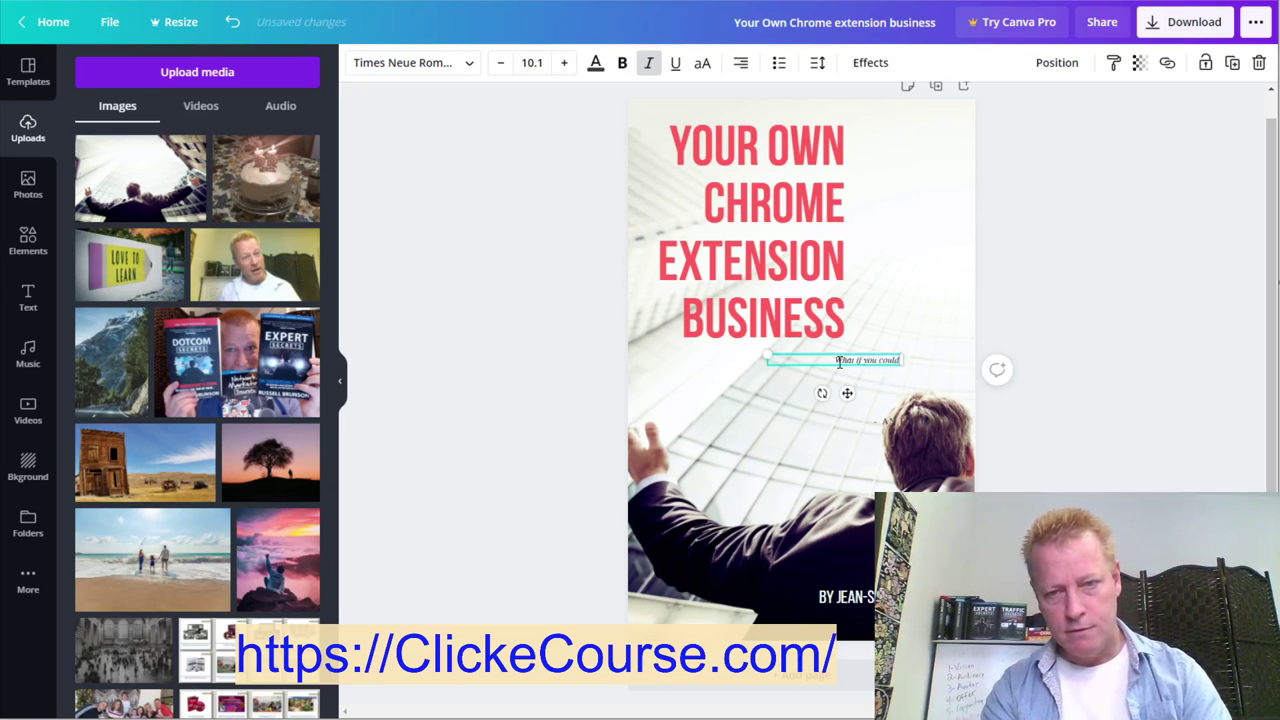
{"action": "type", "text": " be the next"}
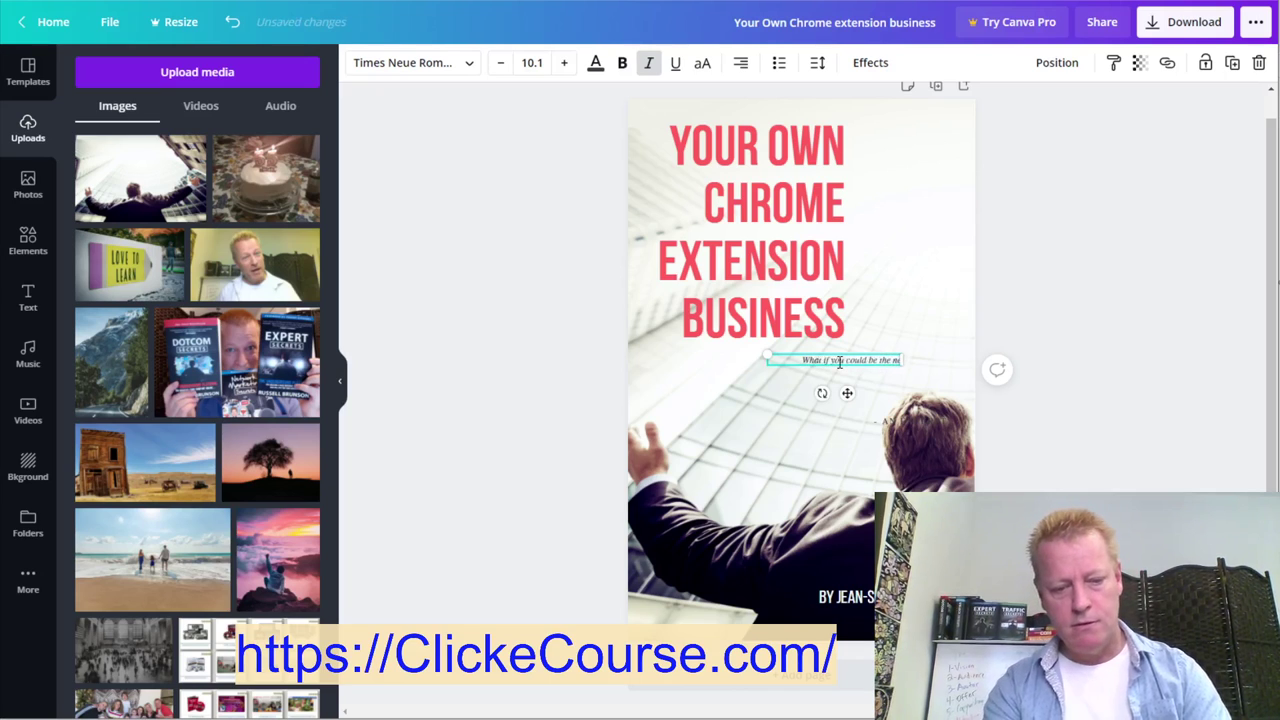
{"action": "type", "text": " Microsof"}
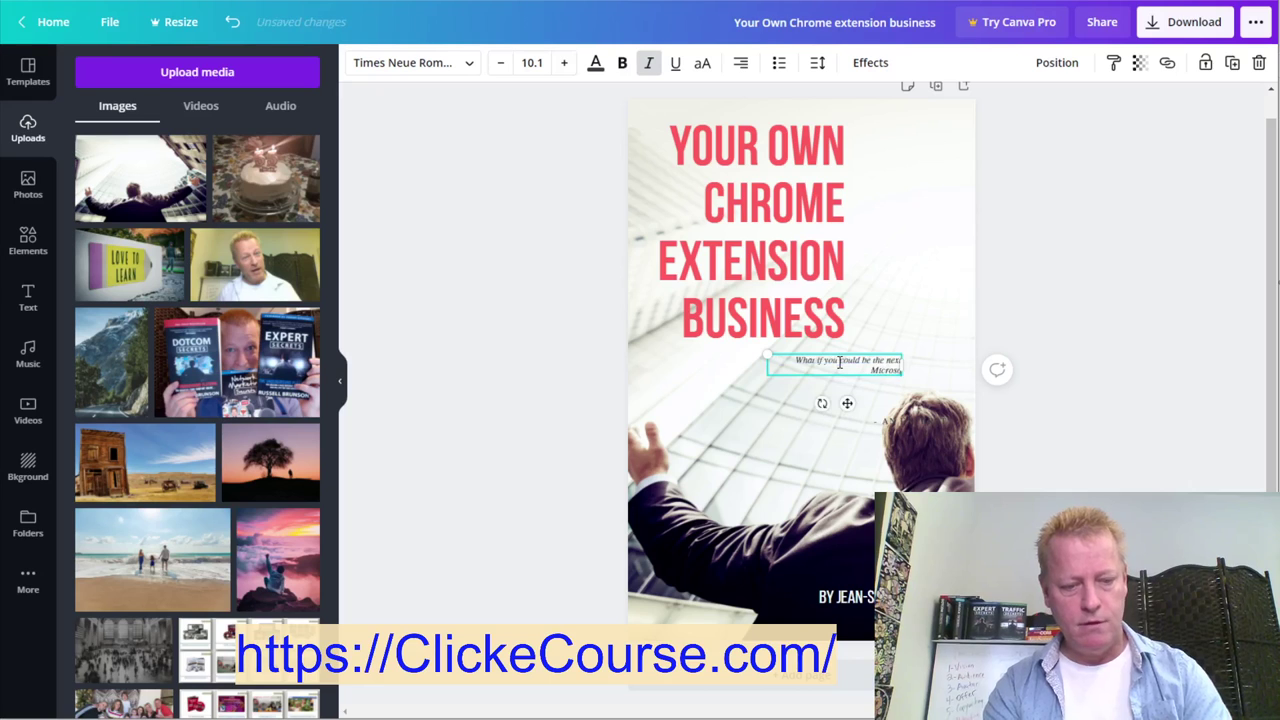
{"action": "type", "text": "t"}
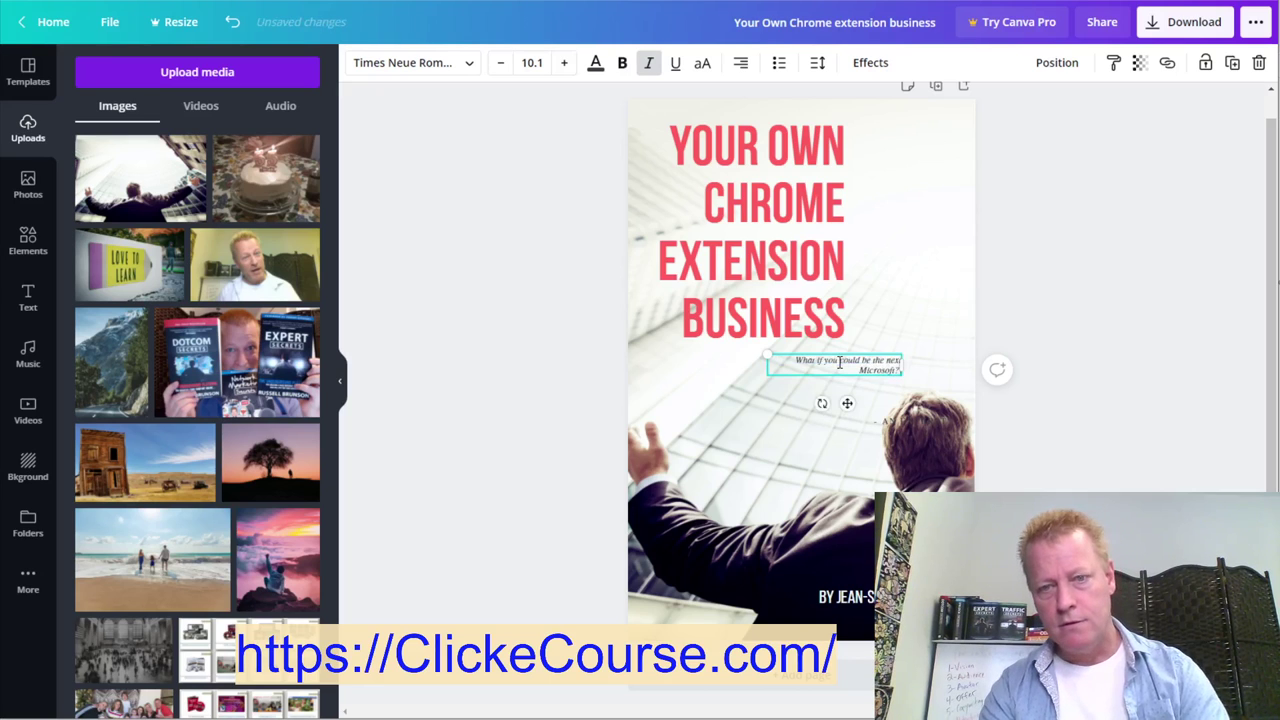
Continue the blurb with "? I'll show you exactly how to start a successfull chrome extension businss without being a proggramer or spending tons of money hiring people."
{"action": "type", "text": "? I'll show you e"}
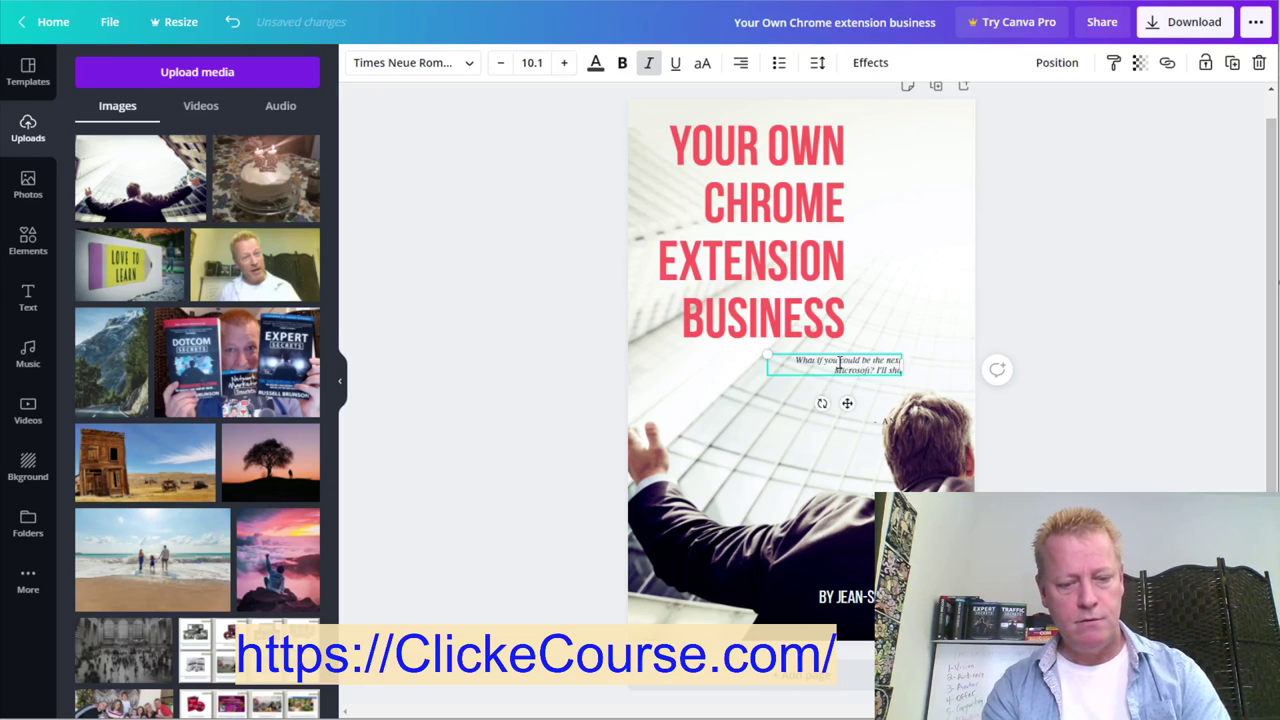
{"action": "type", "text": "xactly how to"}
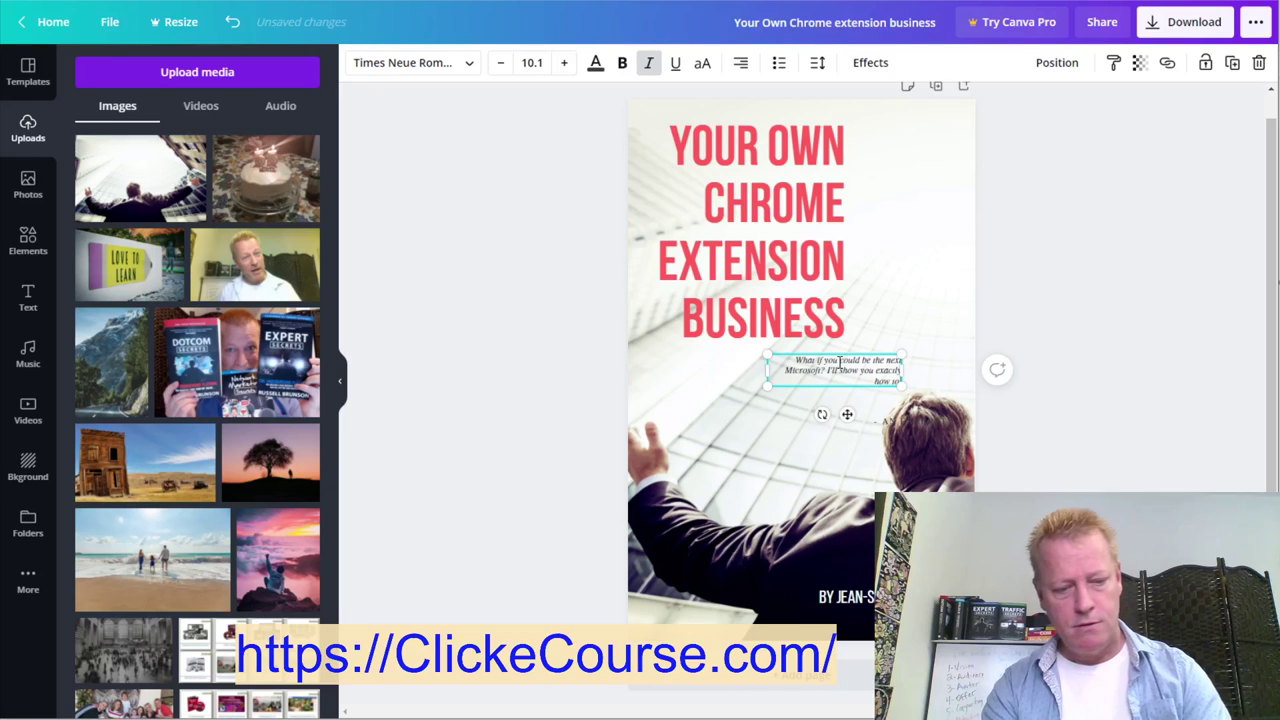
{"action": "type", "text": " start a succe"}
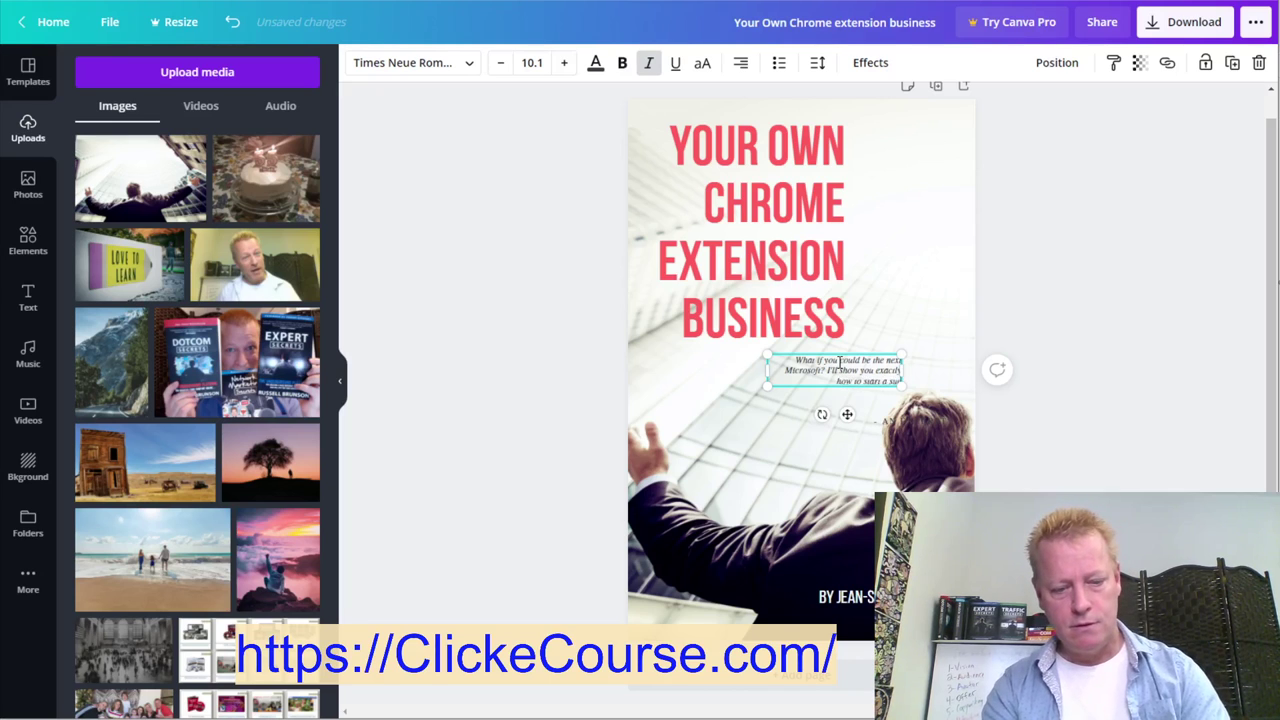
{"action": "type", "text": "ssful"}
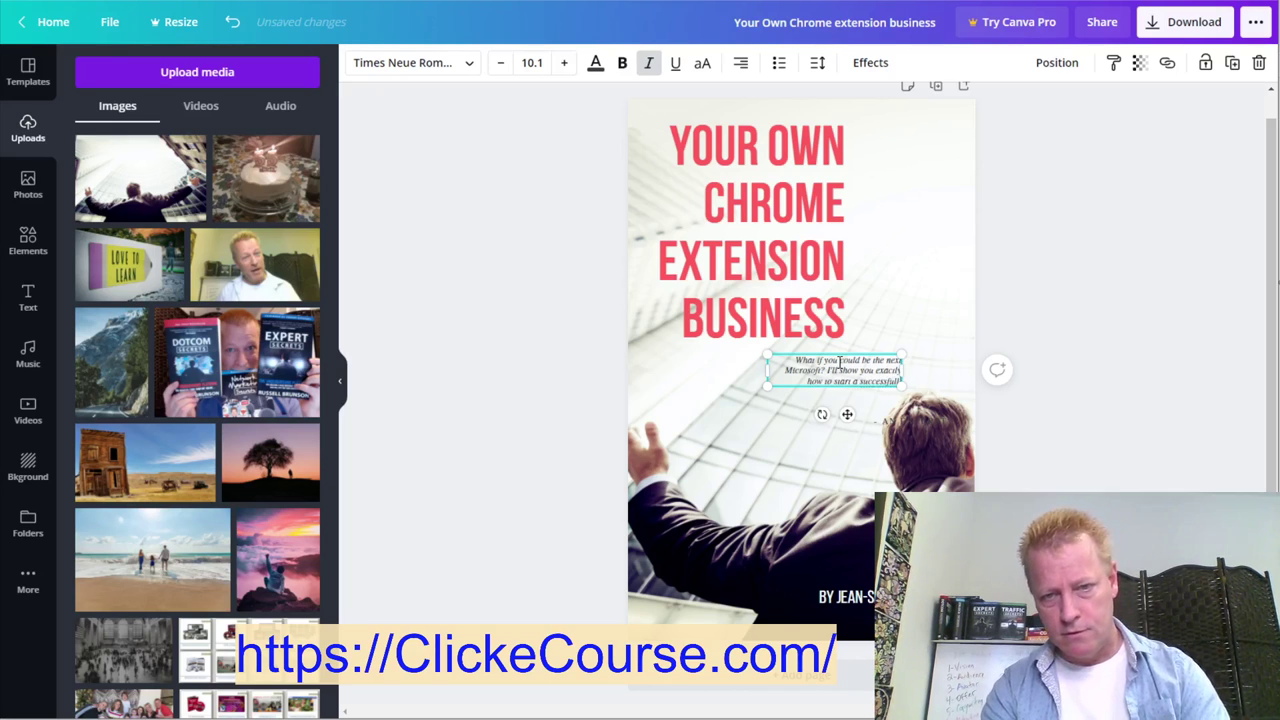
{"action": "type", "text": " chrome extenension business w"}
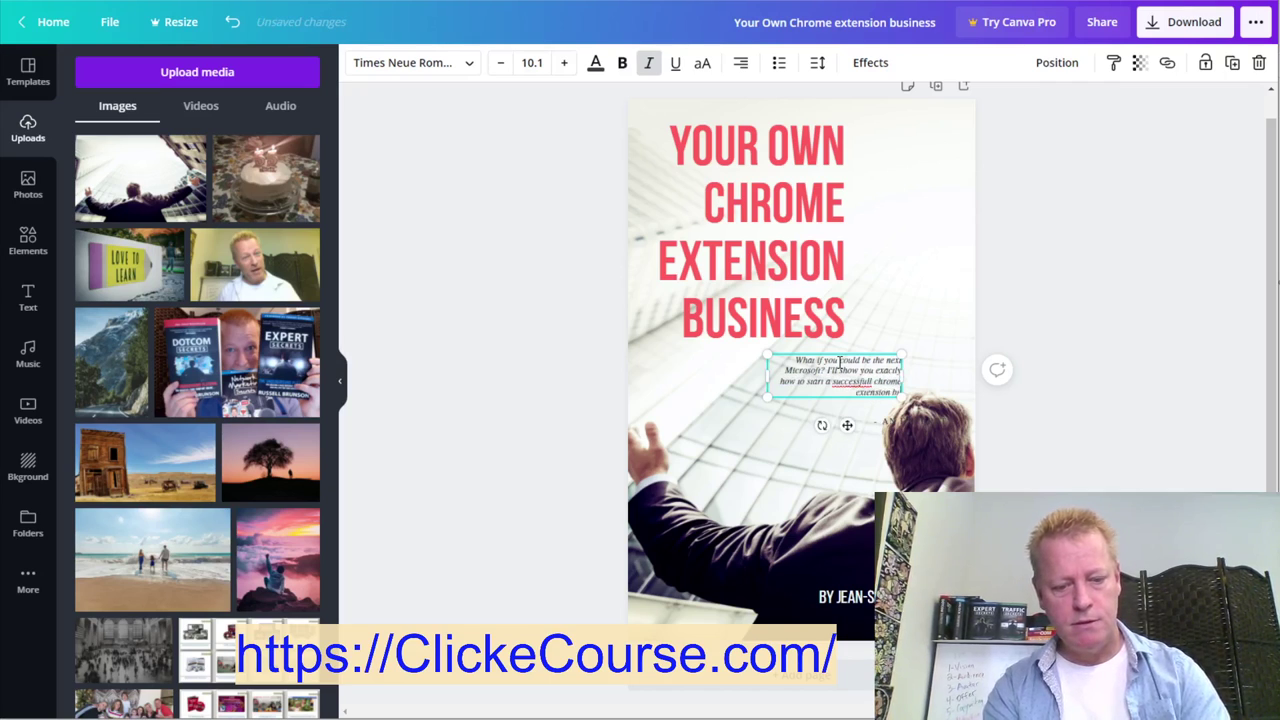
{"action": "type", "text": "it"}
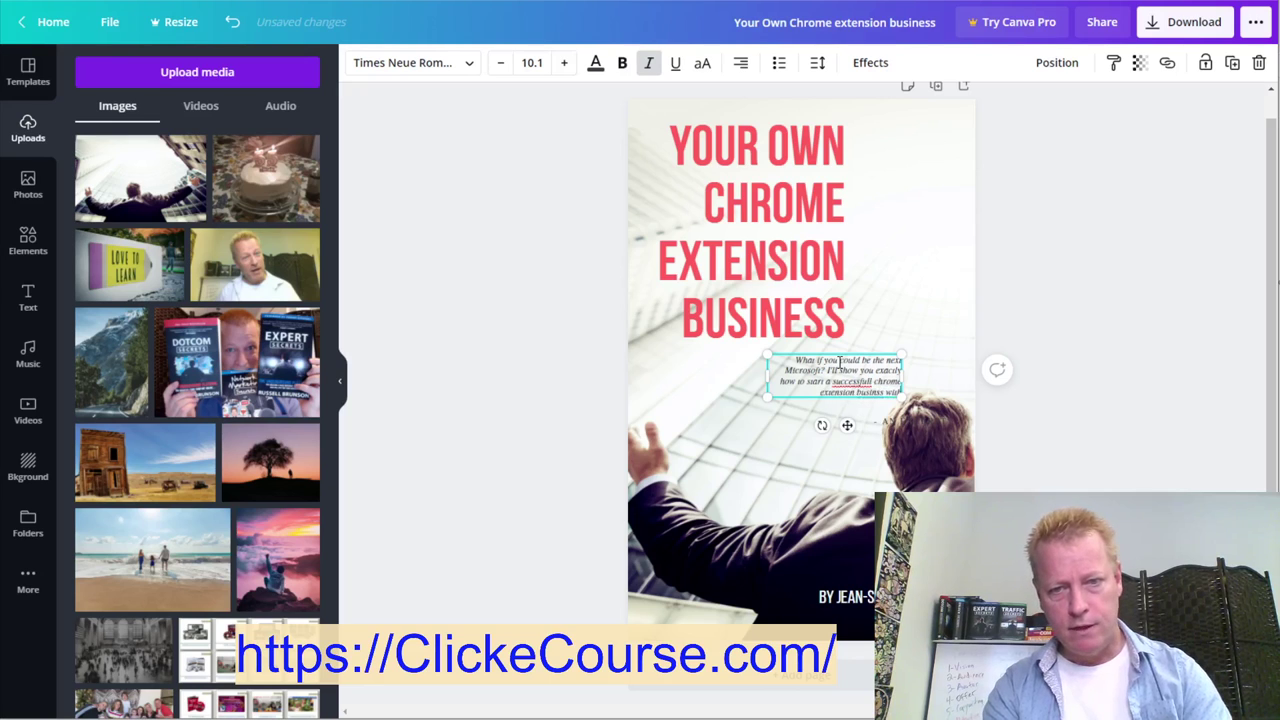
{"action": "type", "text": "hout being a"}
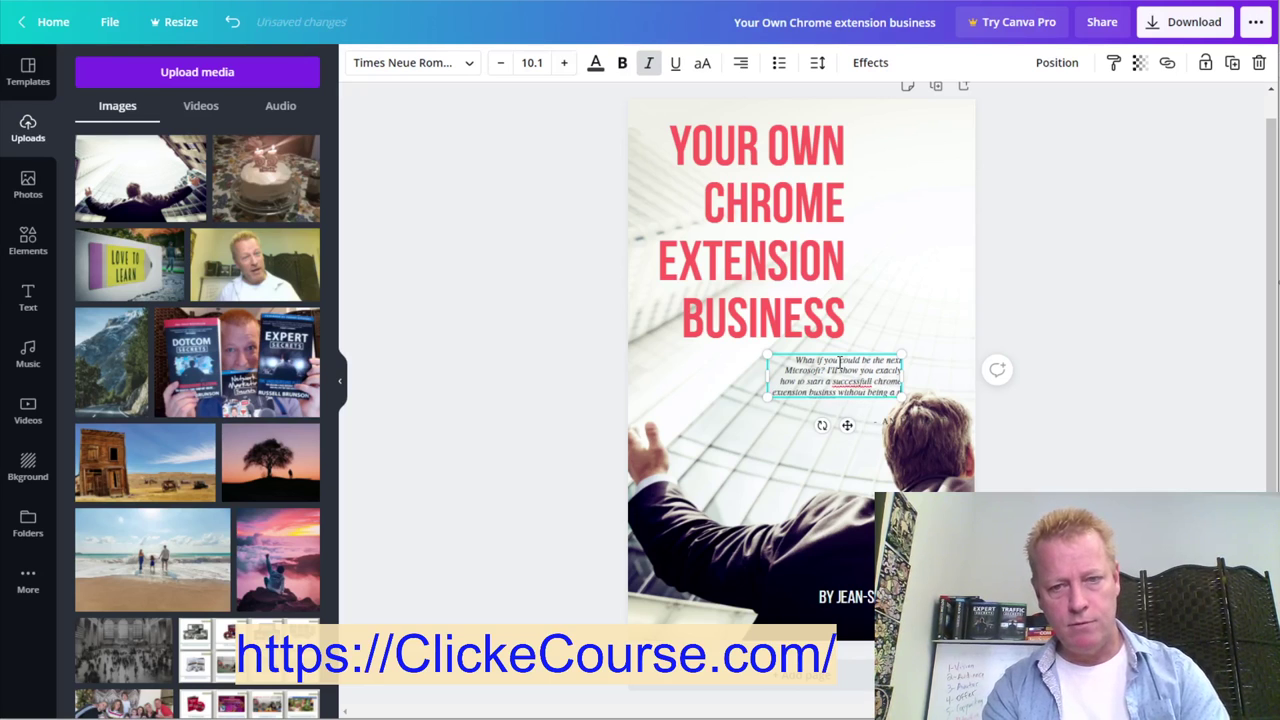
{"action": "type", "text": " pro"}
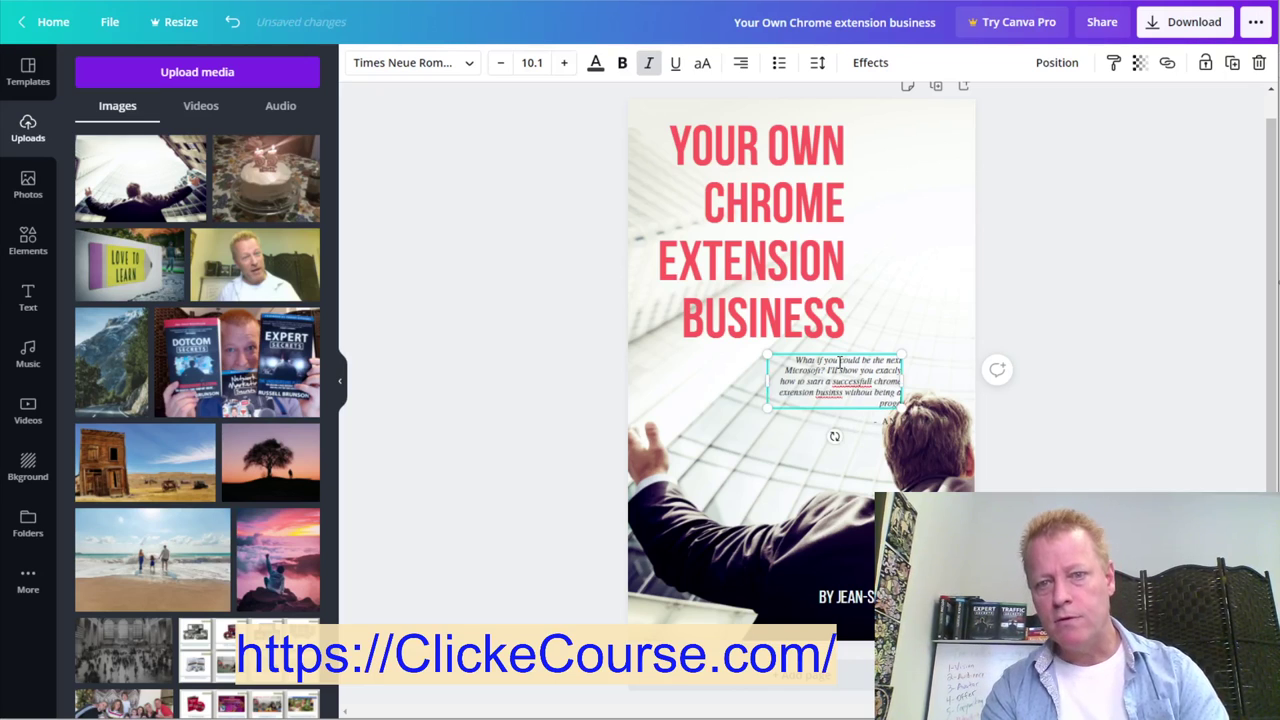
{"action": "type", "text": "gramer of"}
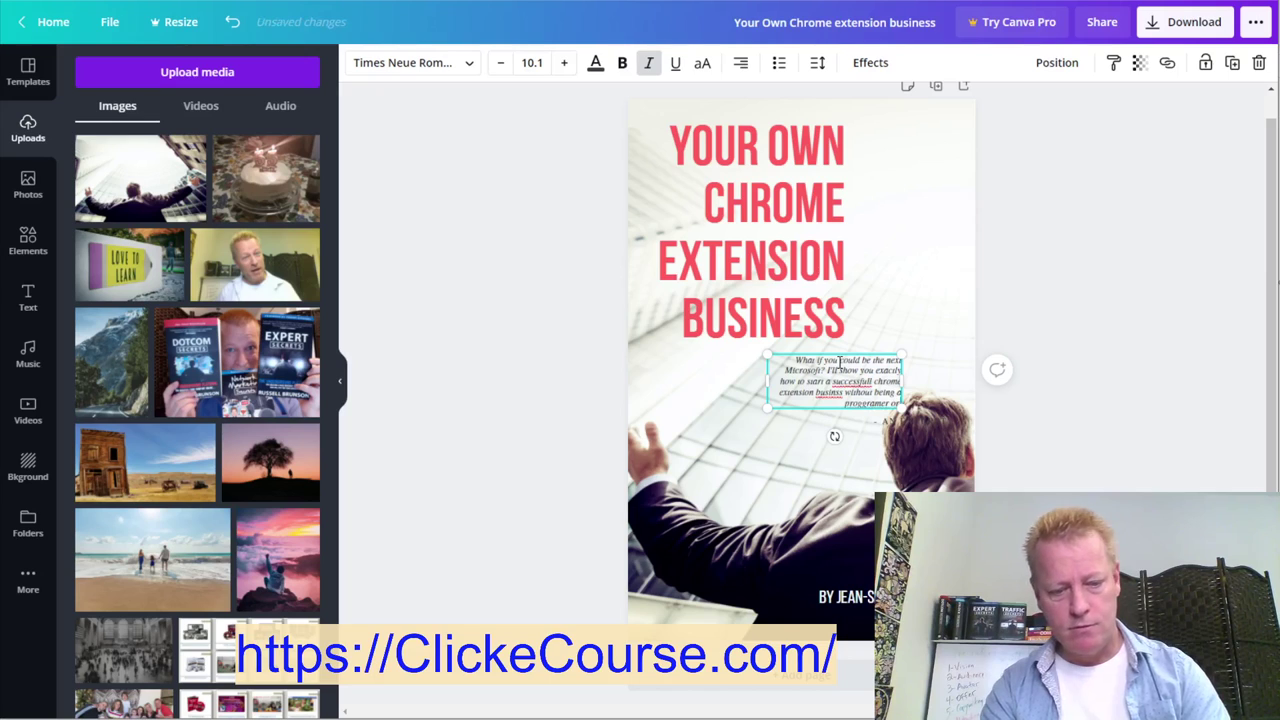
{"action": "type", "text": "spending tons"}
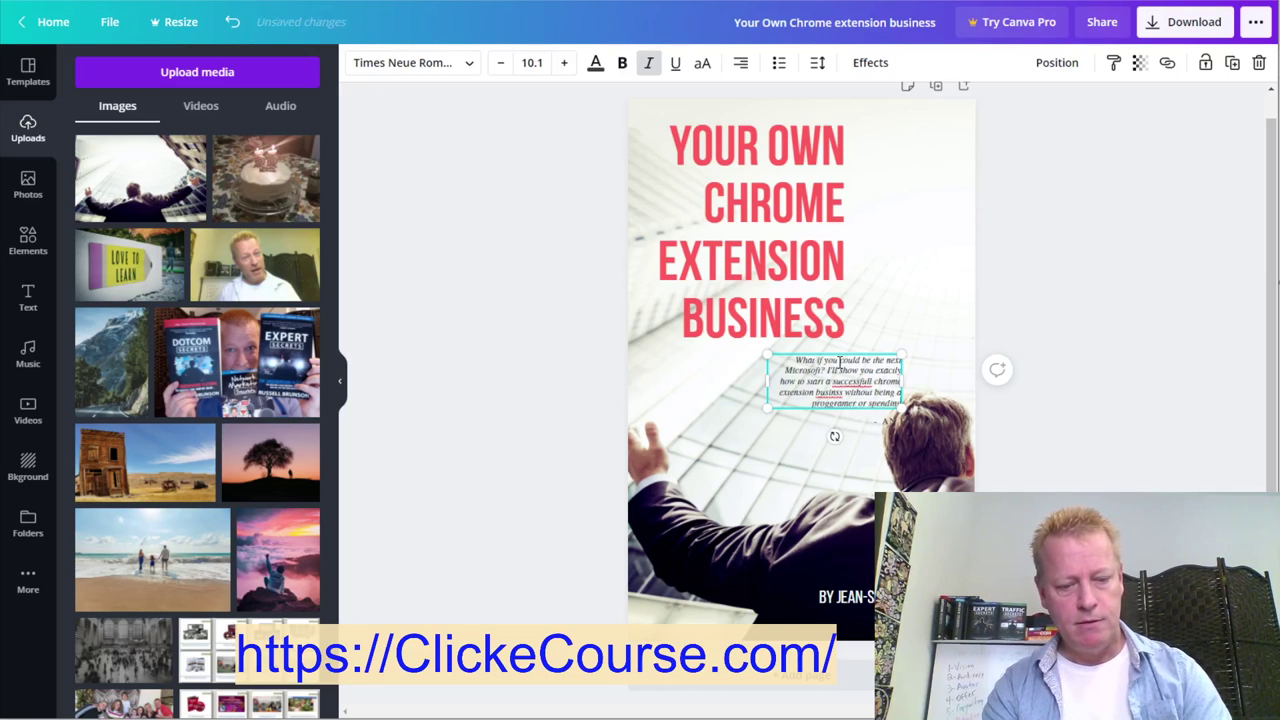
{"action": "type", "text": " of money"}
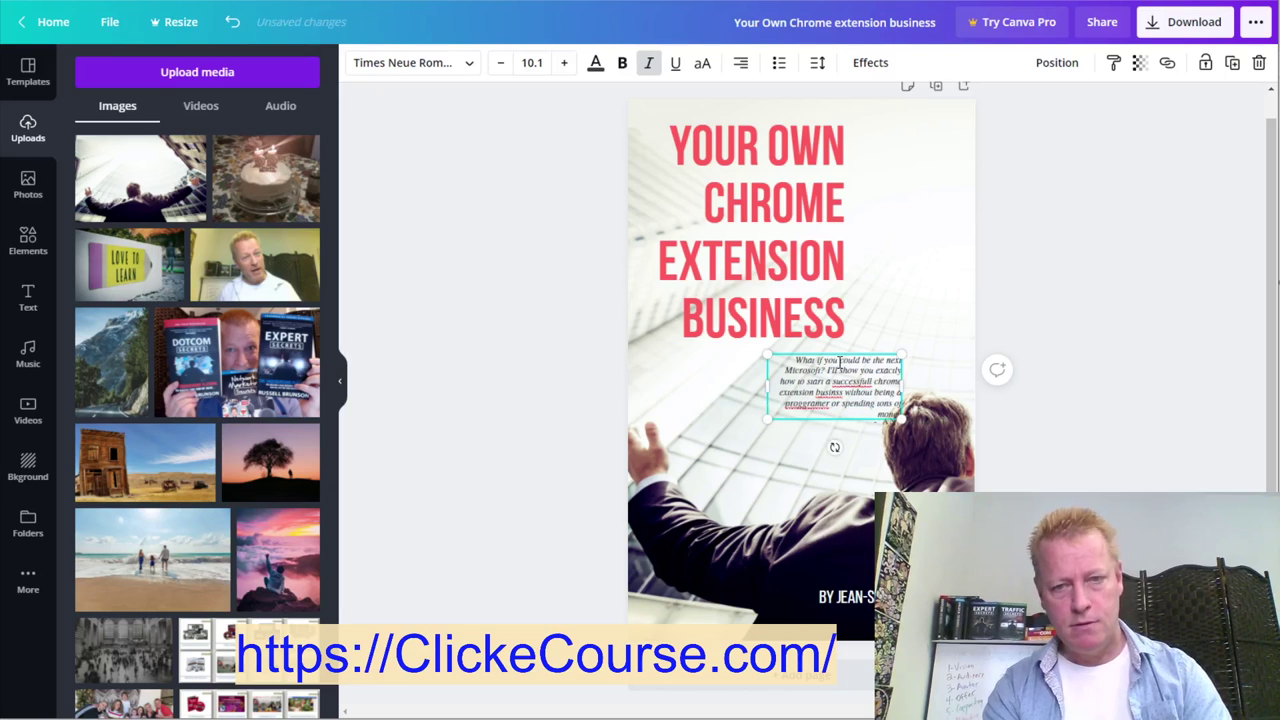
{"action": "type", "text": " hiring peop"}
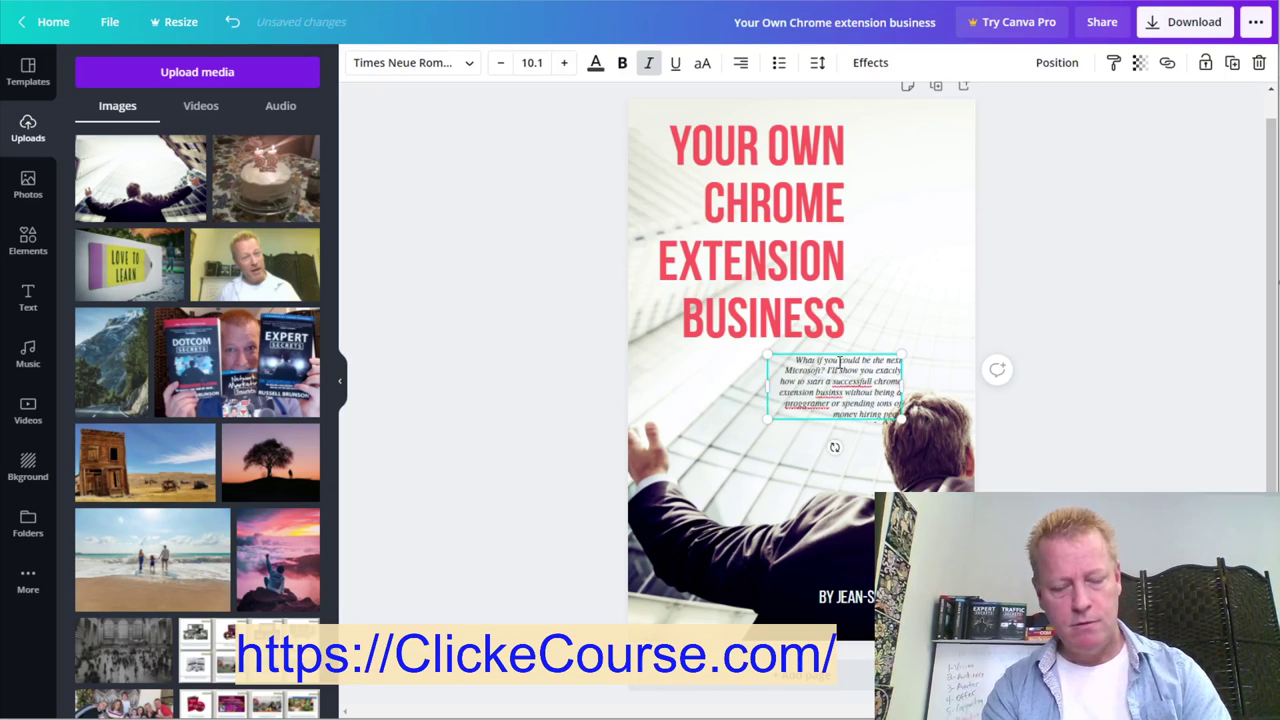
{"action": "type", "text": "le."}
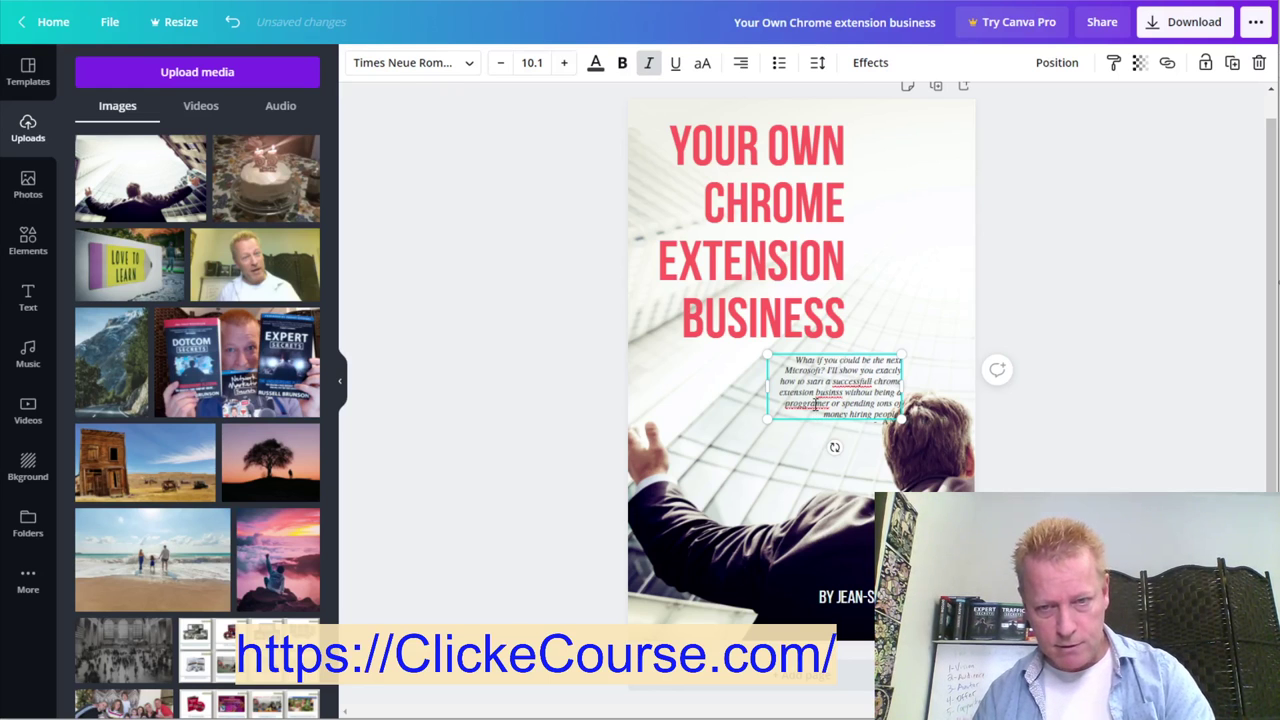
Fix the misspelled words in the blurb so they read "programer" and "business"
{"action": "scroll", "coordinate": [815, 404], "scroll_direction": "up", "scroll_amount": 5}
{"action": "left_click", "coordinate": [812, 471]}
{"action": "key", "text": "BackSpace"}
{"action": "left_click", "coordinate": [916, 430]}
{"action": "type", "text": "e"}
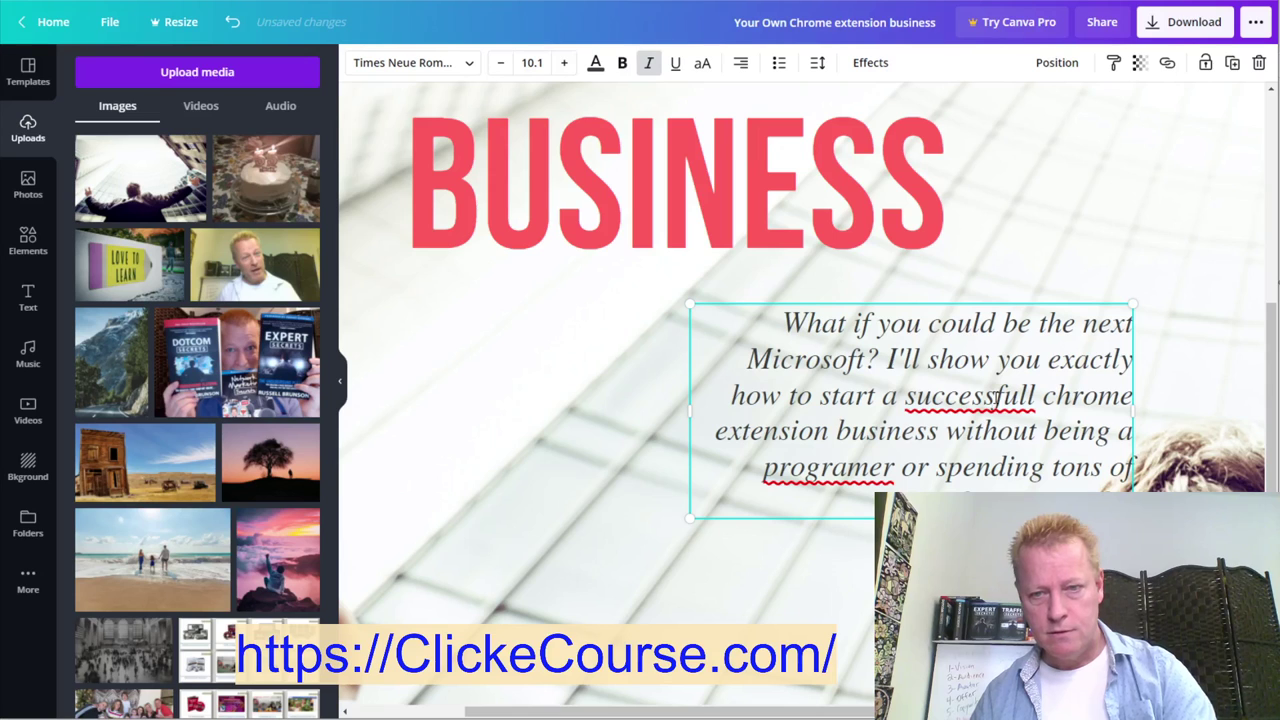
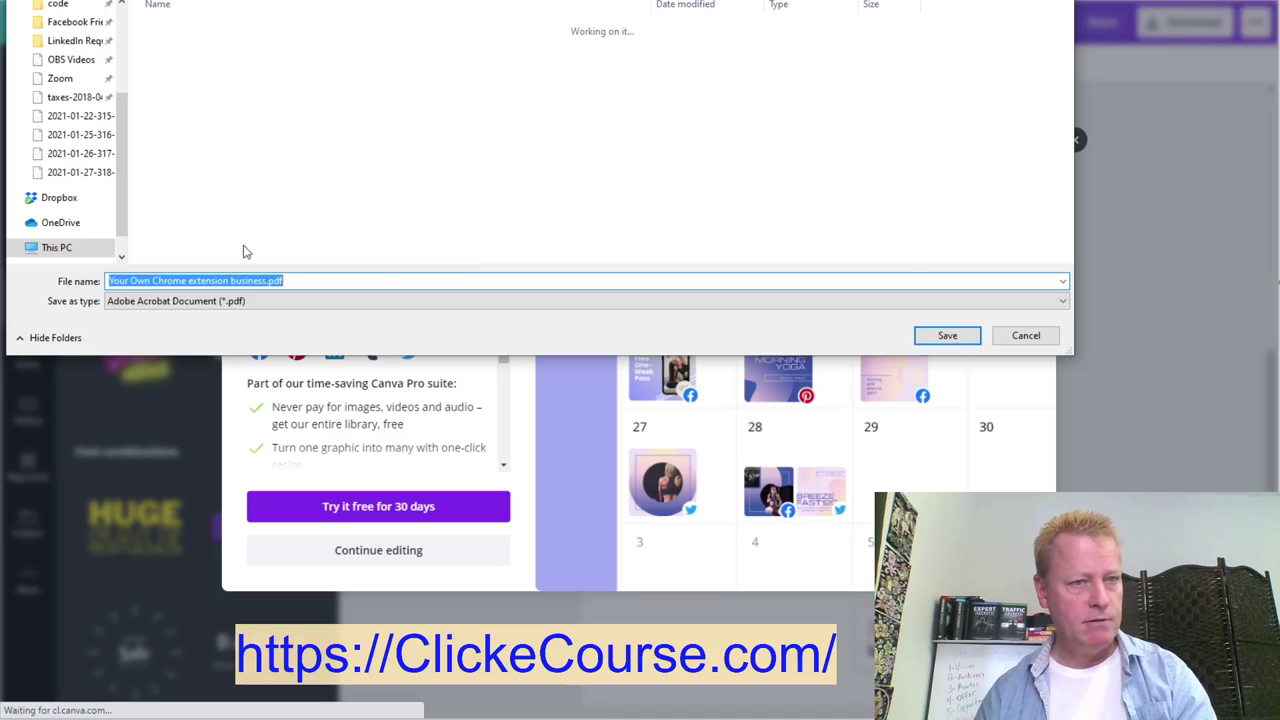
Save the downloaded design as Your Own Chrome extension business.pdf
{"action": "left_click", "coordinate": [922, 338]}
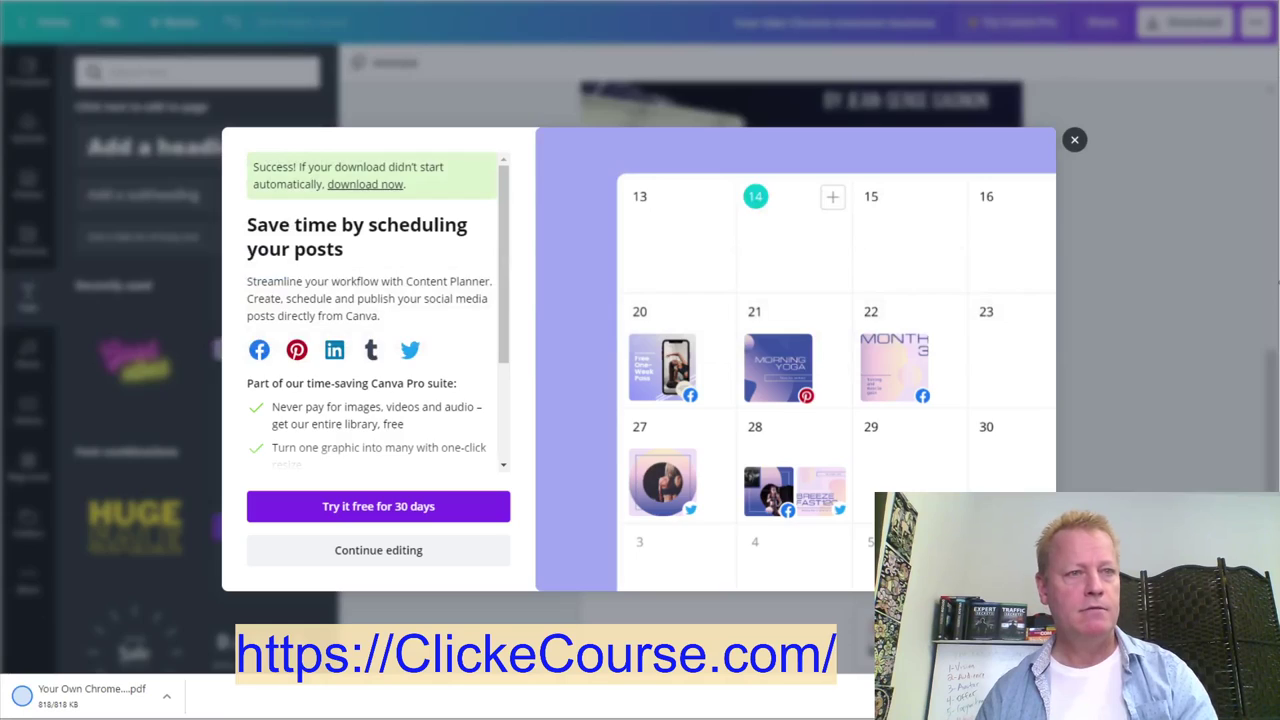
Switch to Click eCourse, attach Your Own Chrome extension business.pdf to the new course file and save it
{"action": "key", "text": "ctrl+Tab"}
{"action": "left_click", "coordinate": [457, 434]}
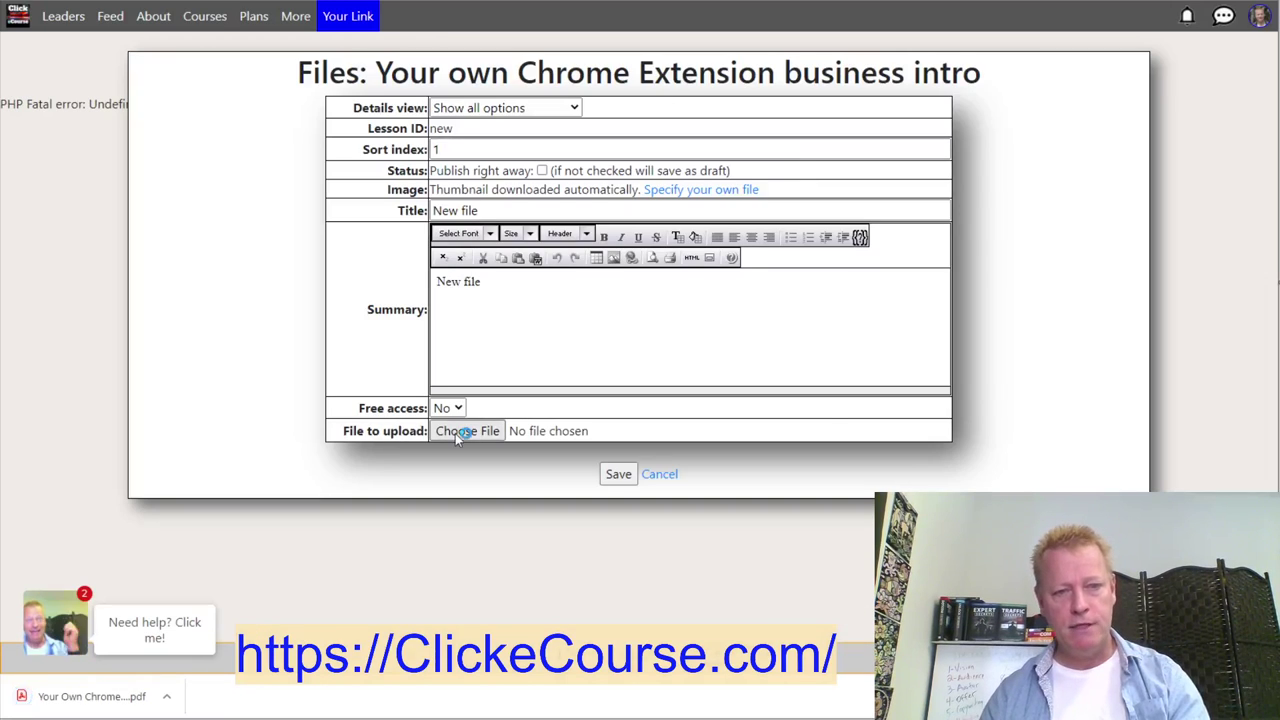
{"action": "left_click", "coordinate": [455, 433]}
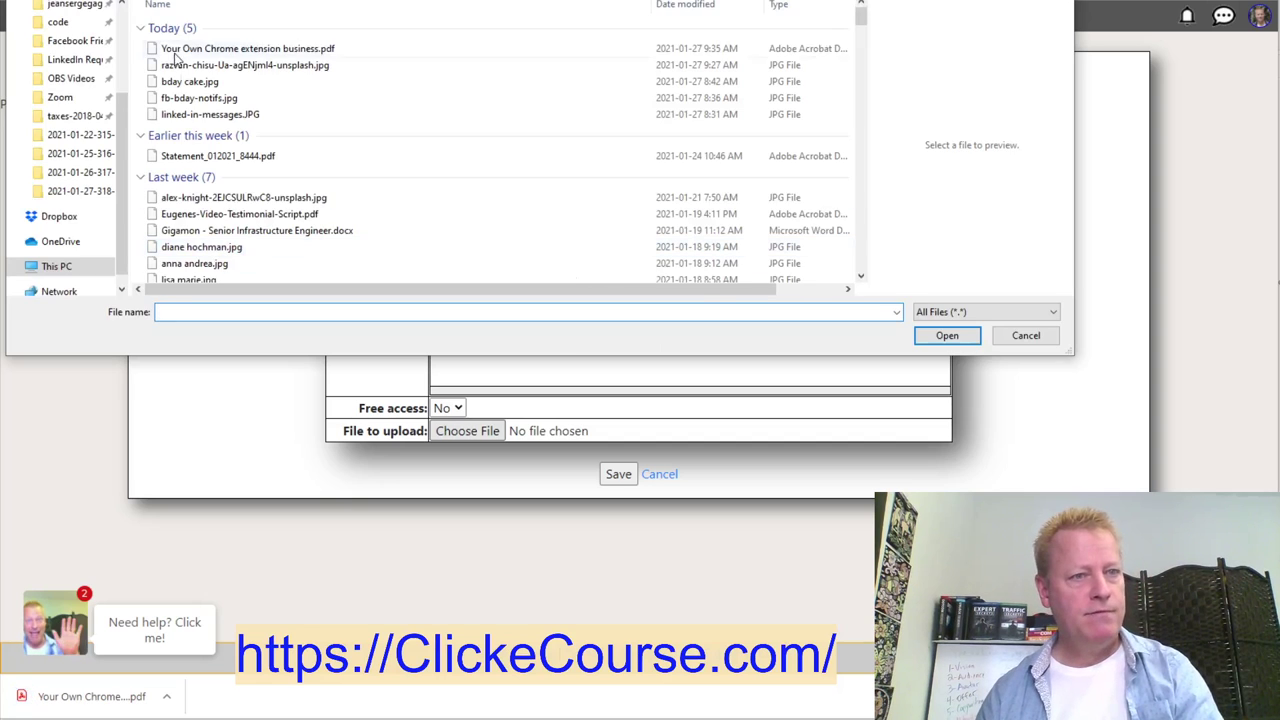
{"action": "left_click", "coordinate": [214, 49]}
{"action": "left_click", "coordinate": [946, 336]}
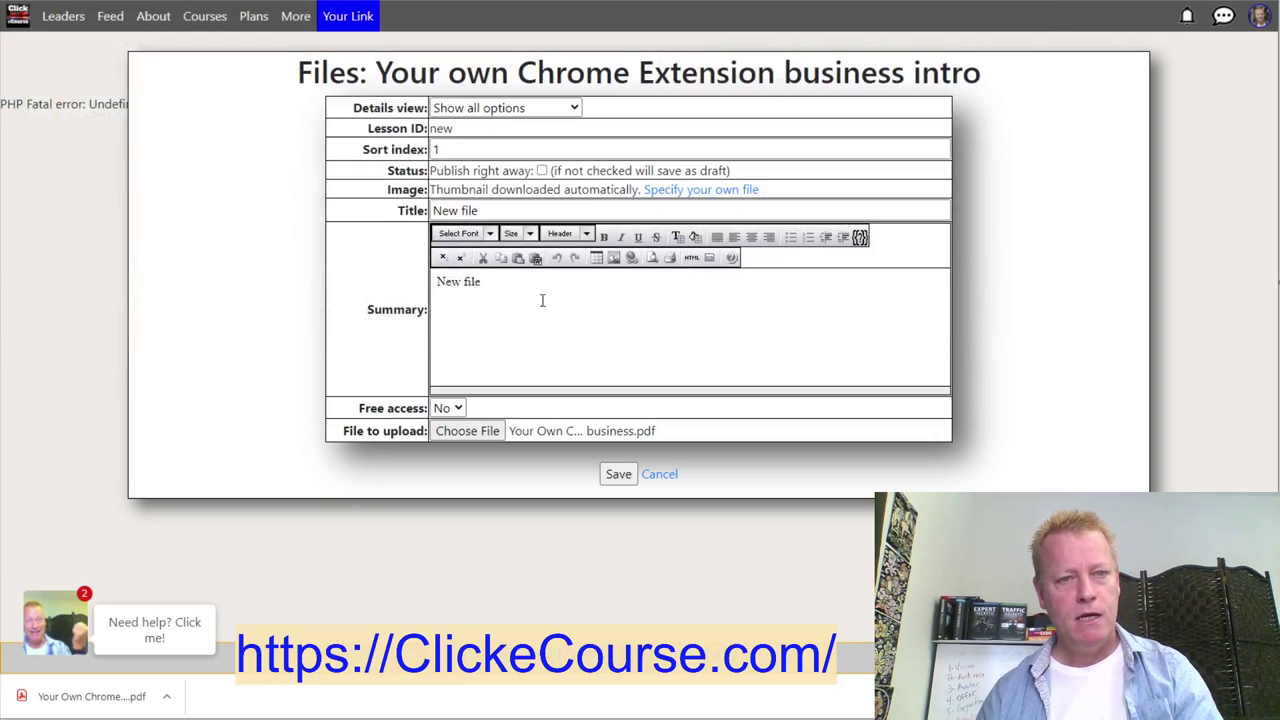
{"action": "left_click", "coordinate": [620, 475]}
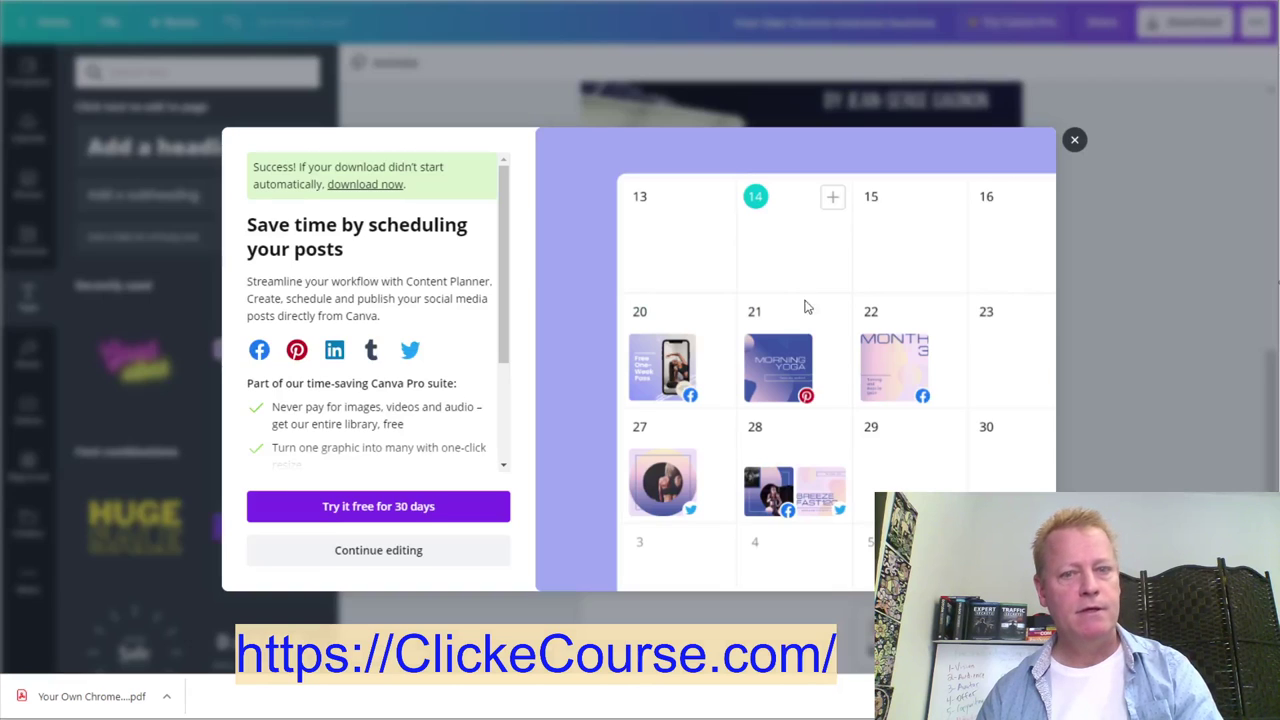
Back in Canva, download only page 1 of the e-book design and save it as Your Own Chrome extension business.png
{"action": "left_click", "coordinate": [1075, 116]}
{"action": "scroll", "coordinate": [1113, 310], "scroll_direction": "up", "scroll_amount": 5}
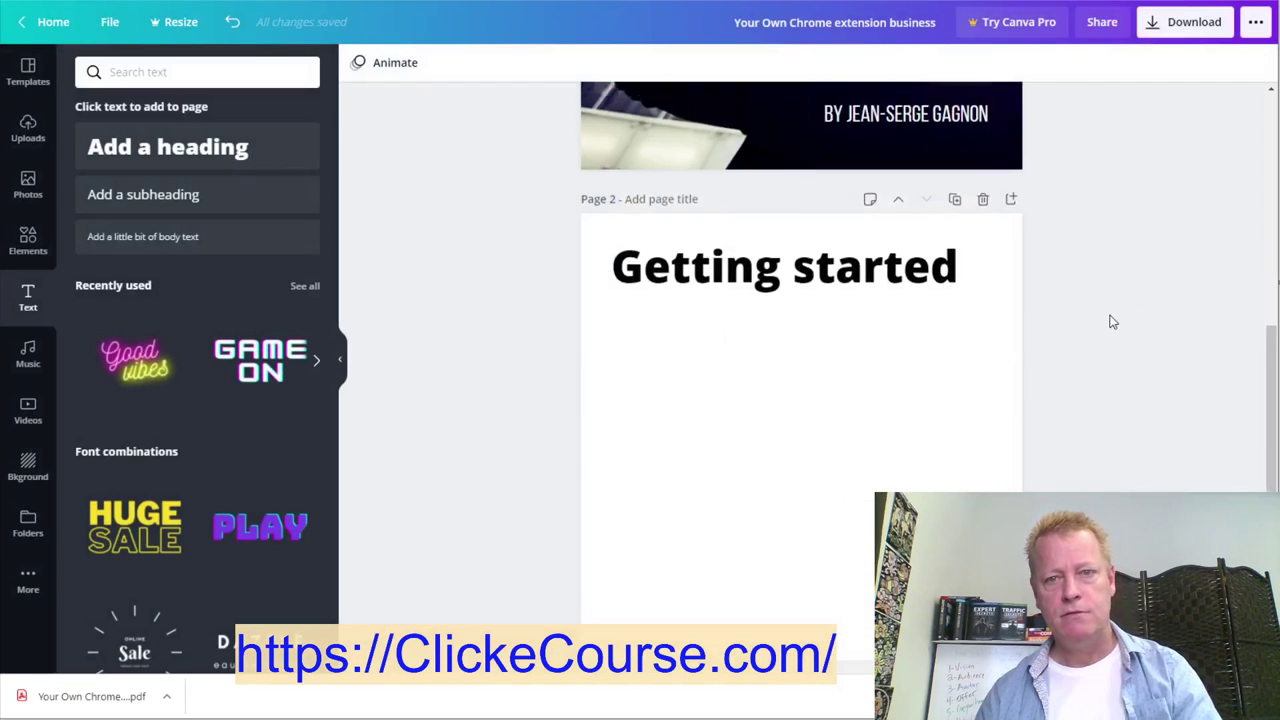
{"action": "scroll", "coordinate": [1113, 322], "scroll_direction": "up", "scroll_amount": 1}
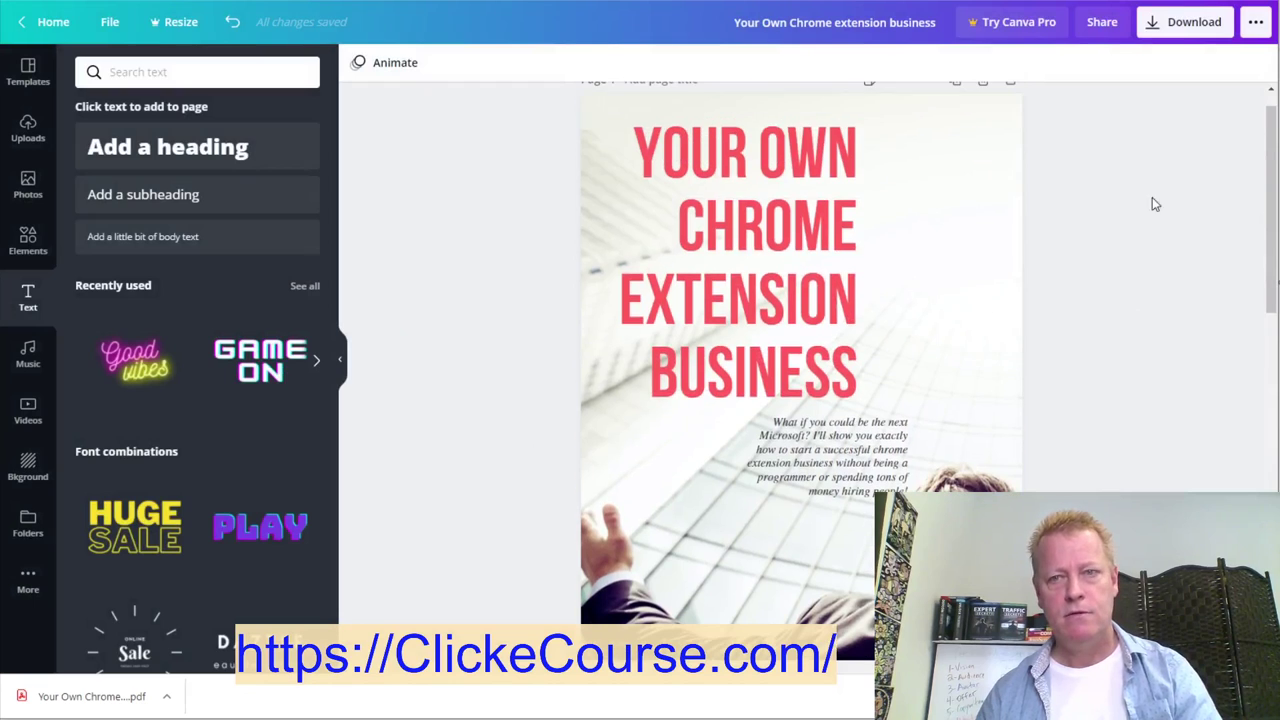
{"action": "left_click", "coordinate": [1188, 27]}
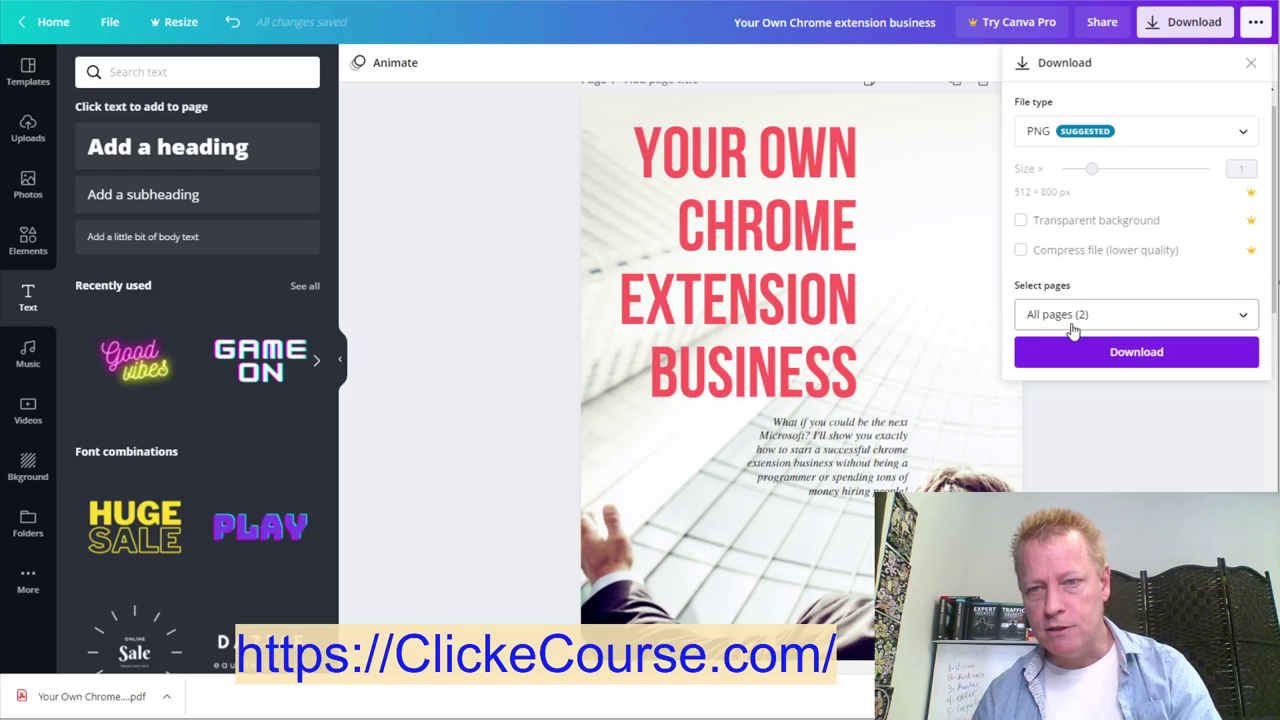
{"action": "left_click", "coordinate": [1078, 316]}
{"action": "left_click", "coordinate": [1093, 404]}
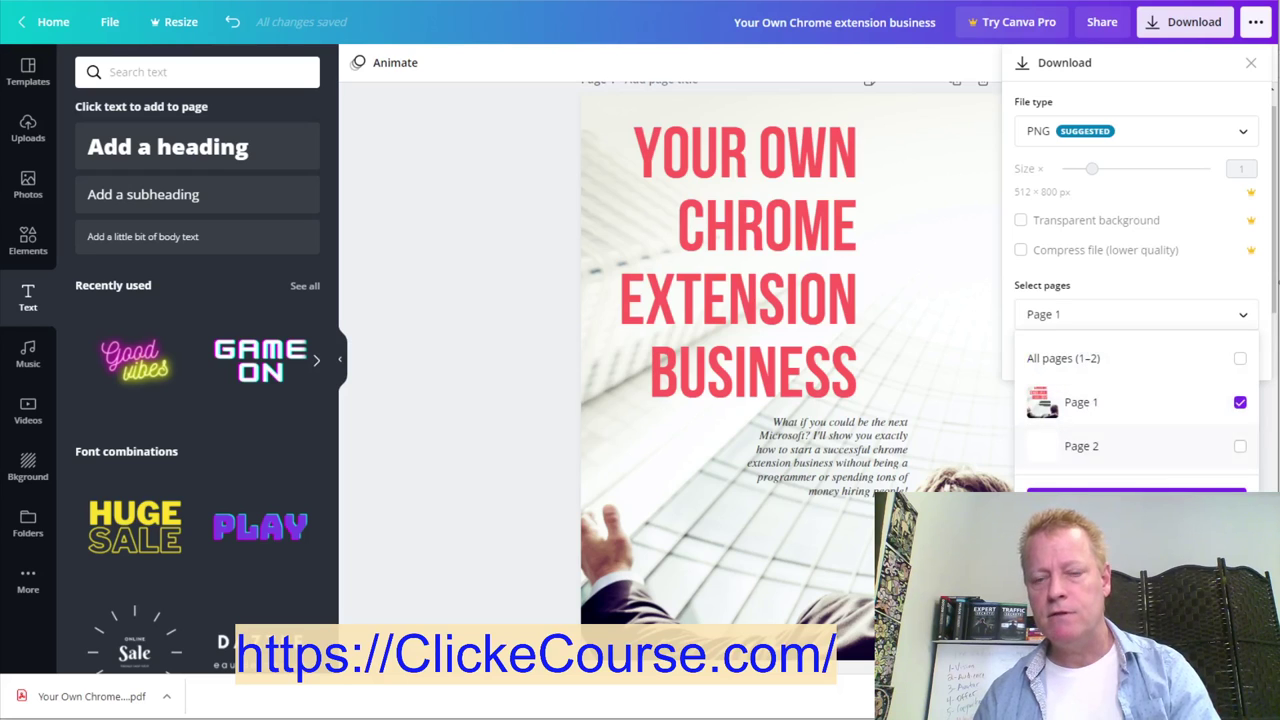
{"action": "left_click", "coordinate": [1152, 504]}
{"action": "left_click", "coordinate": [1140, 357]}
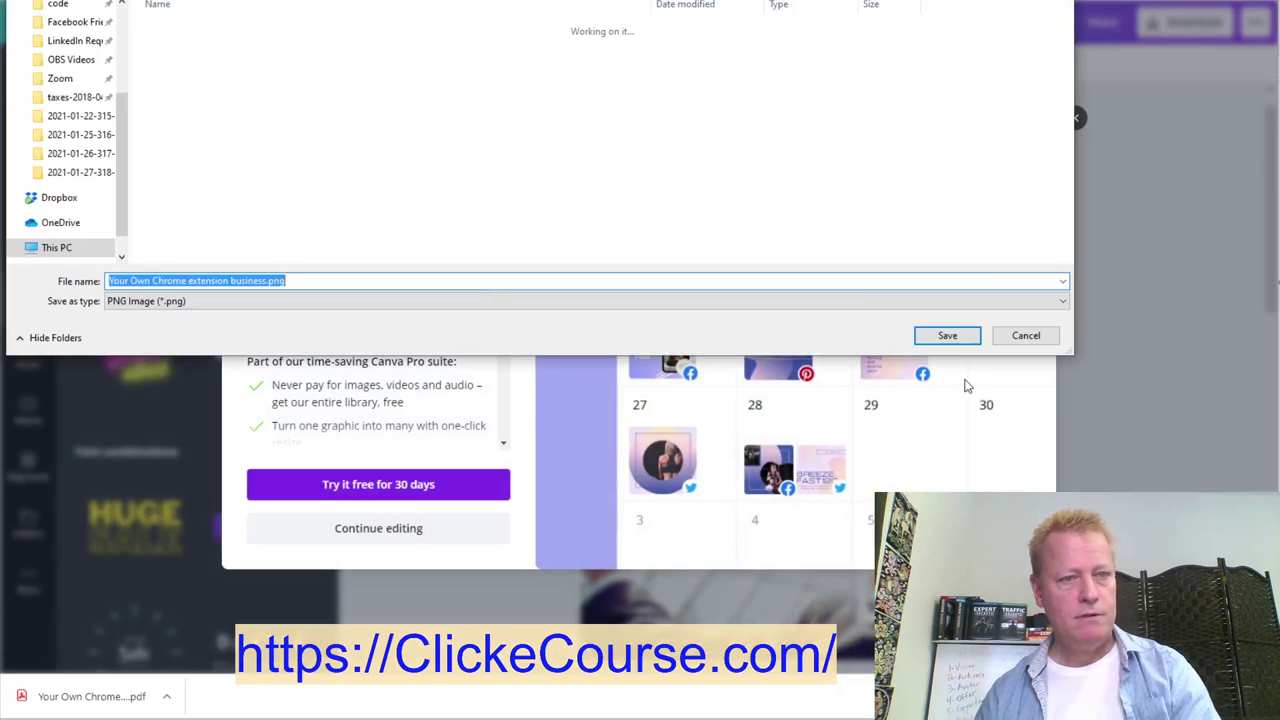
{"action": "left_click", "coordinate": [947, 336]}
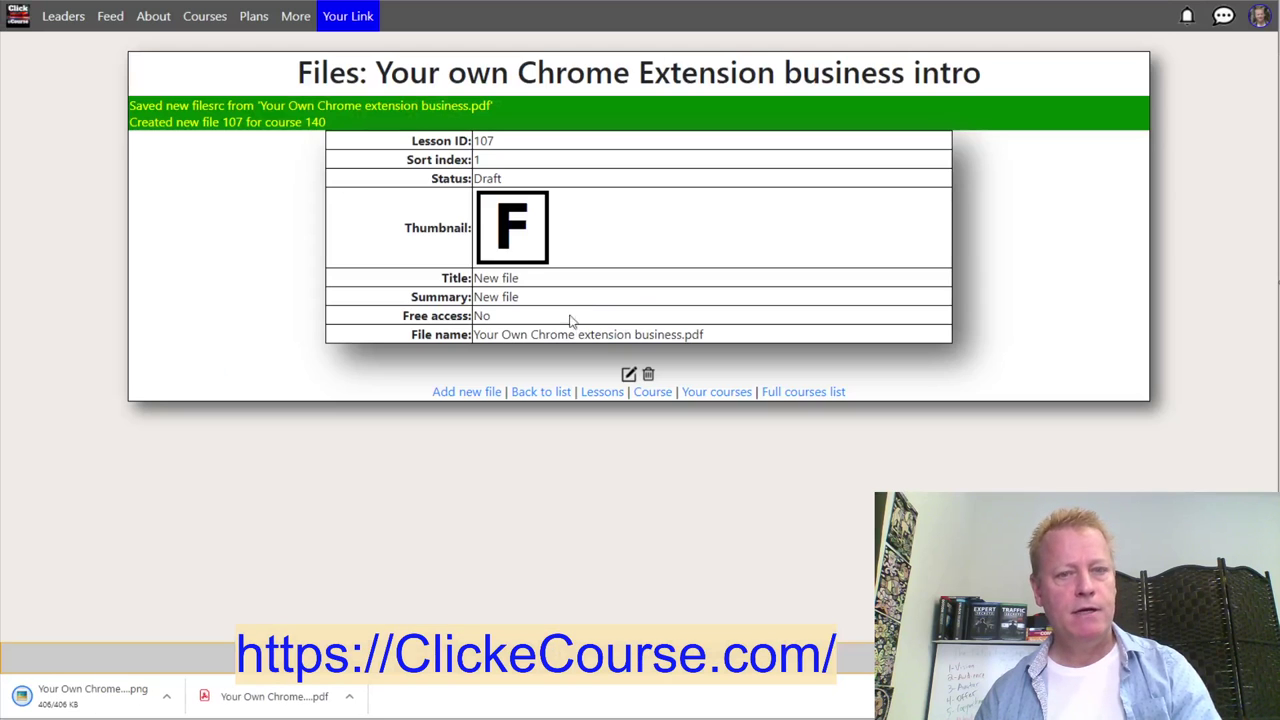
Edit the uploaded file in Click eCourse, replace its thumbnail with Your Own Chrome extension business.png and save
{"action": "left_click", "coordinate": [629, 374]}
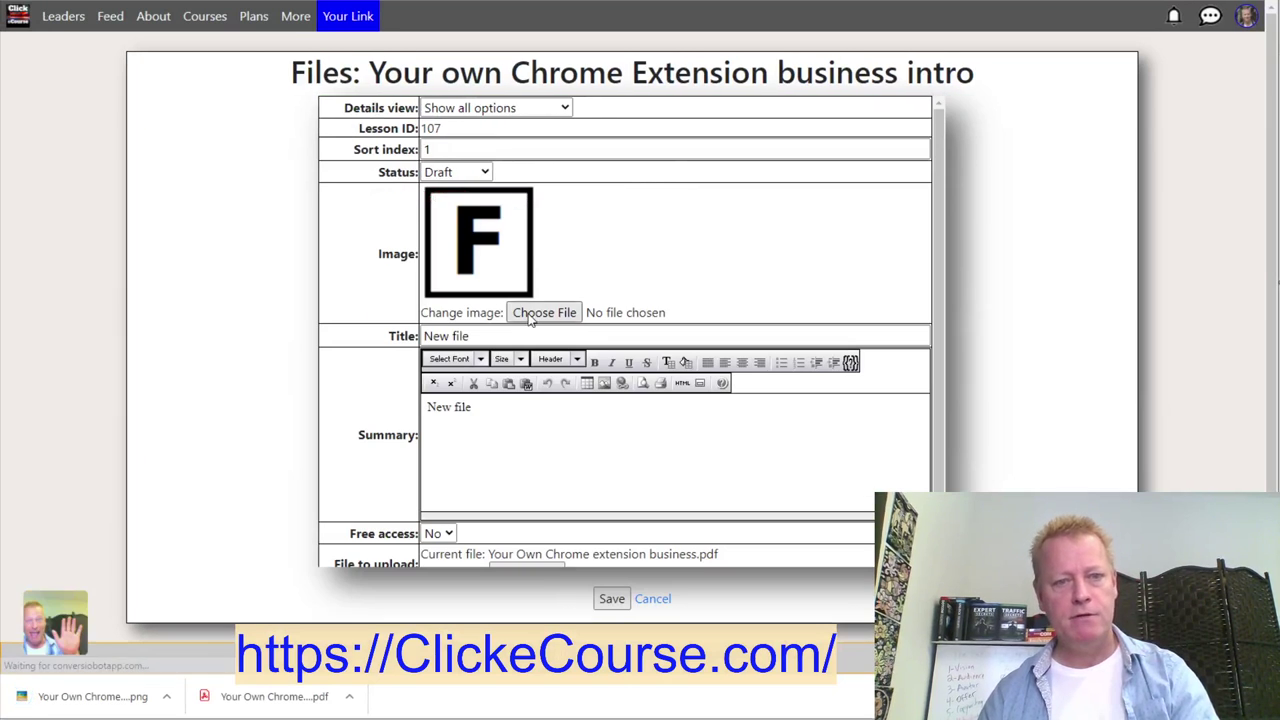
{"action": "left_click", "coordinate": [530, 317]}
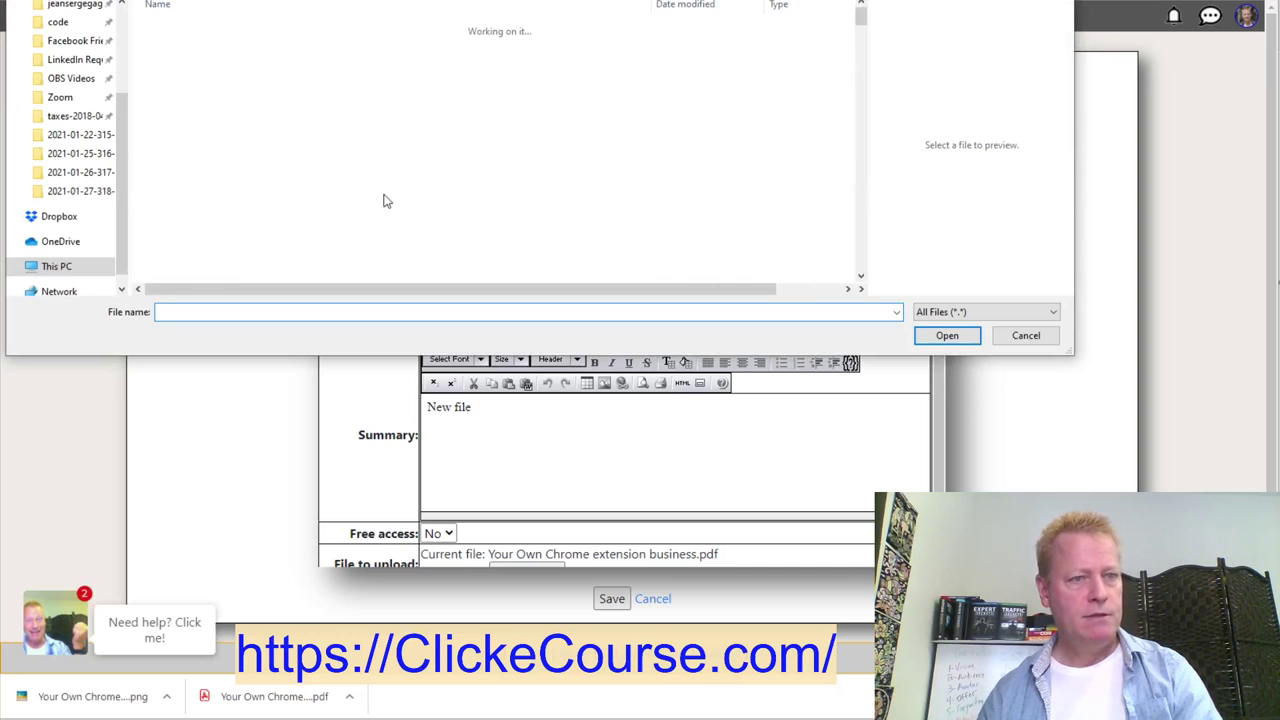
{"action": "left_click", "coordinate": [229, 50]}
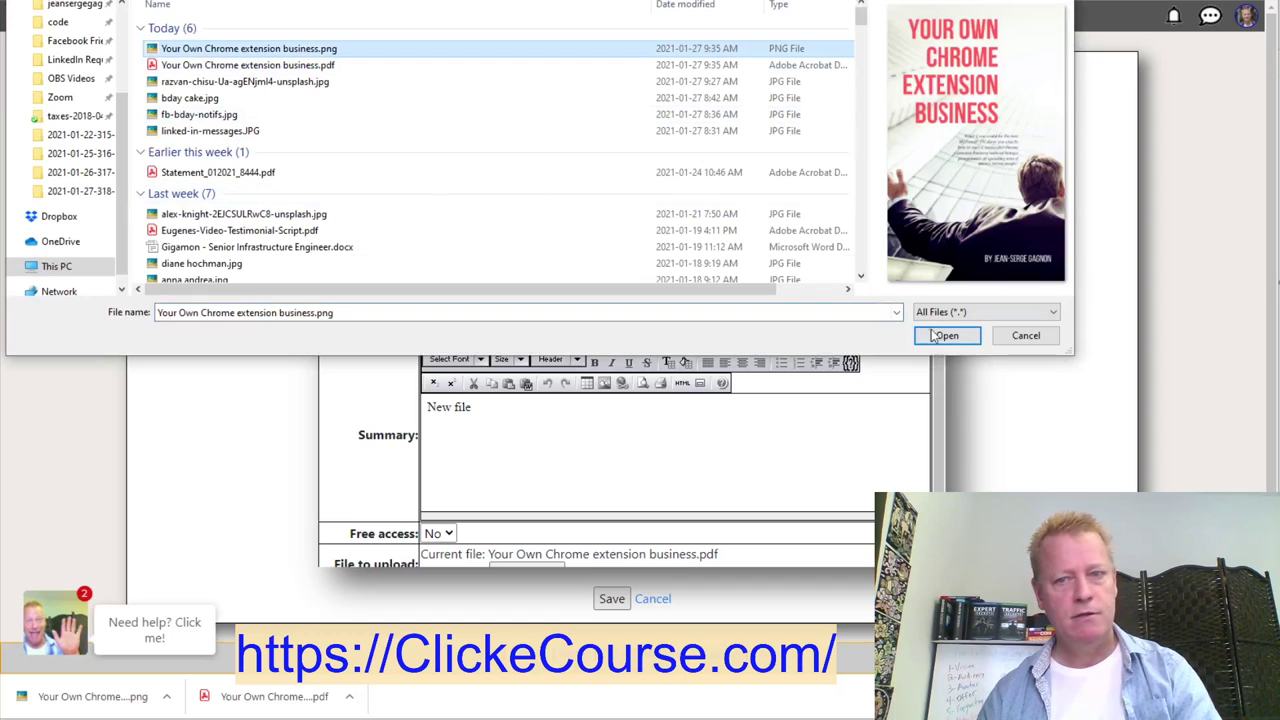
{"action": "left_click", "coordinate": [940, 336]}
{"action": "left_click", "coordinate": [611, 600]}
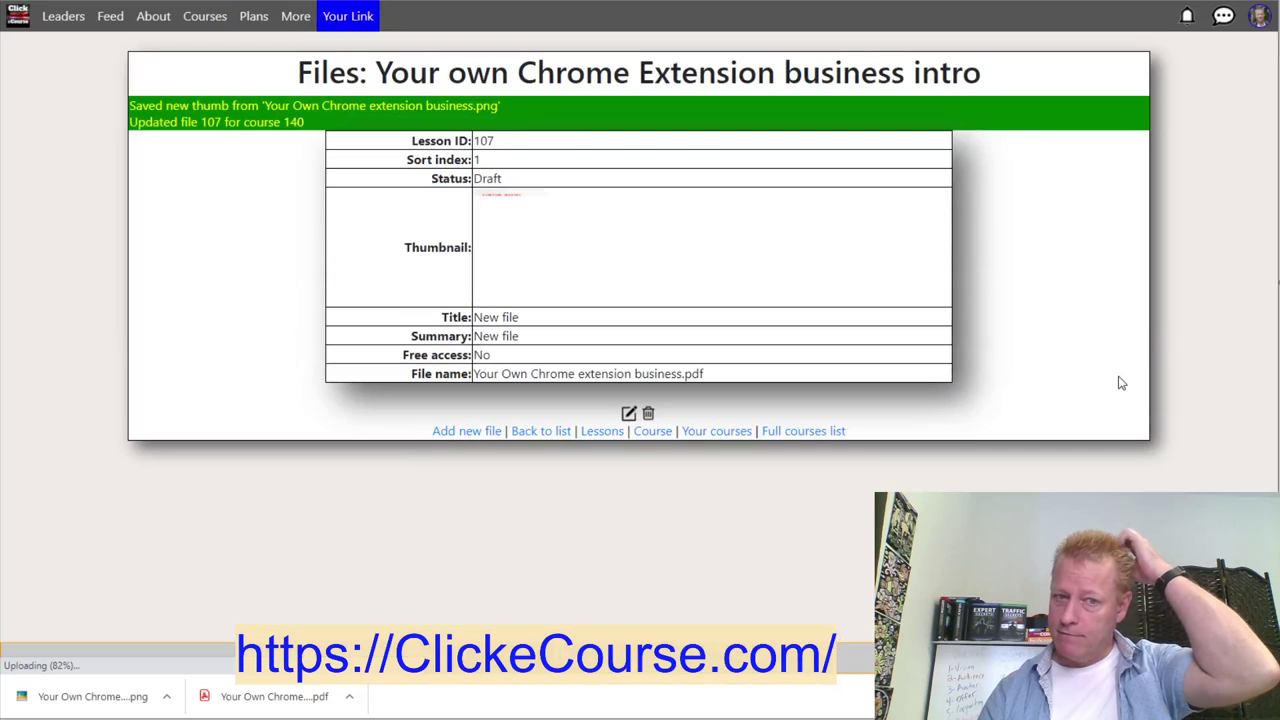
Open the e-book file from the course page and look through its cover and second page
{"action": "left_click", "coordinate": [653, 436]}
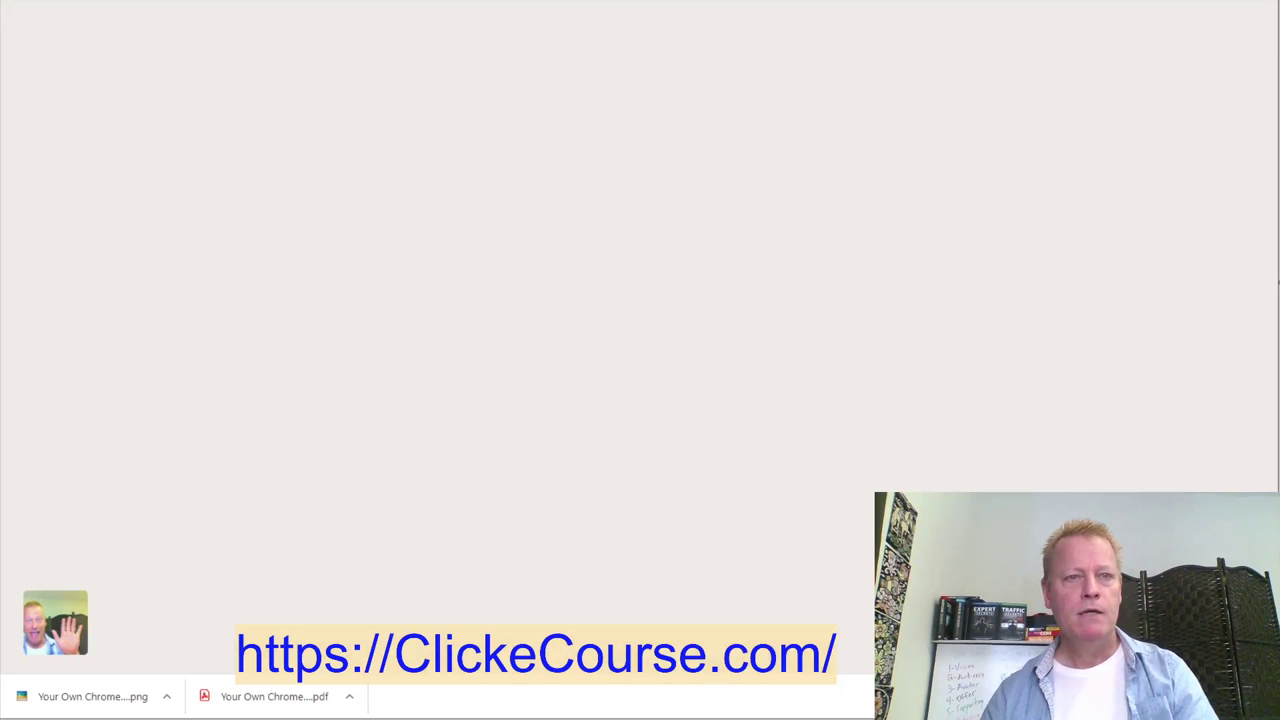
{"action": "scroll", "coordinate": [846, 532], "scroll_direction": "down", "scroll_amount": 2}
{"action": "scroll", "coordinate": [846, 532], "scroll_direction": "down", "scroll_amount": 2}
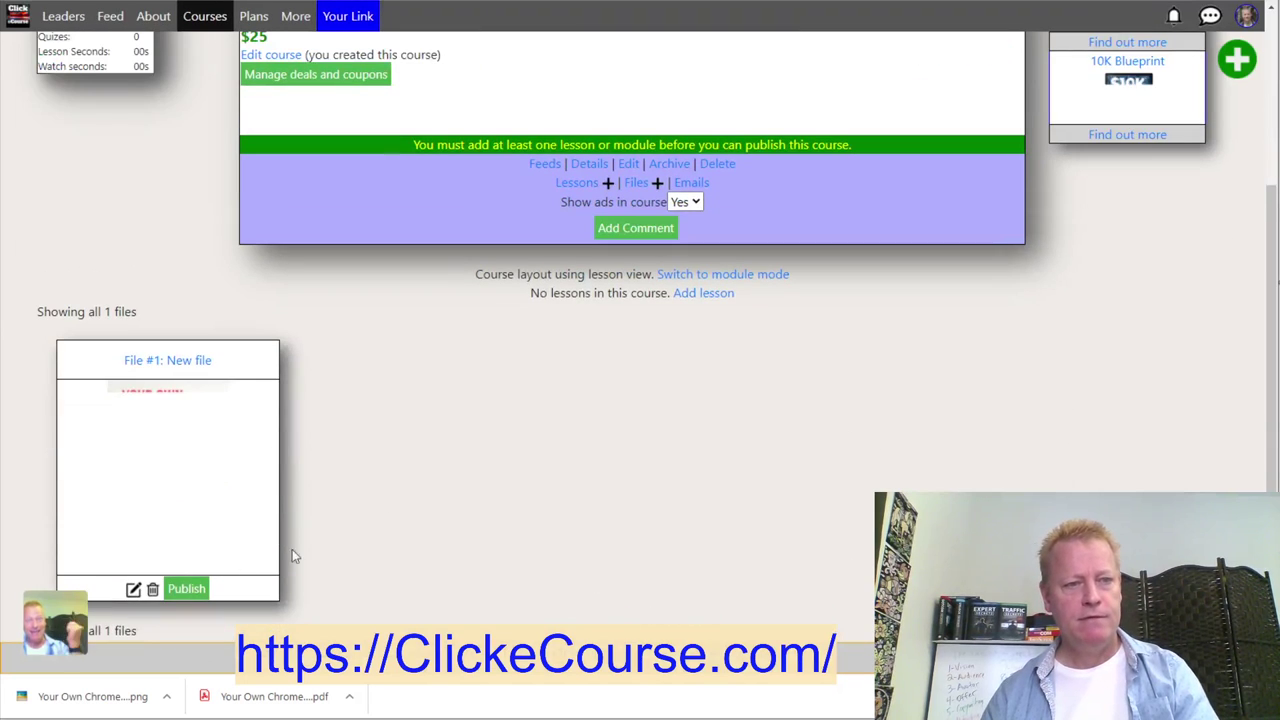
{"action": "left_click", "coordinate": [188, 492]}
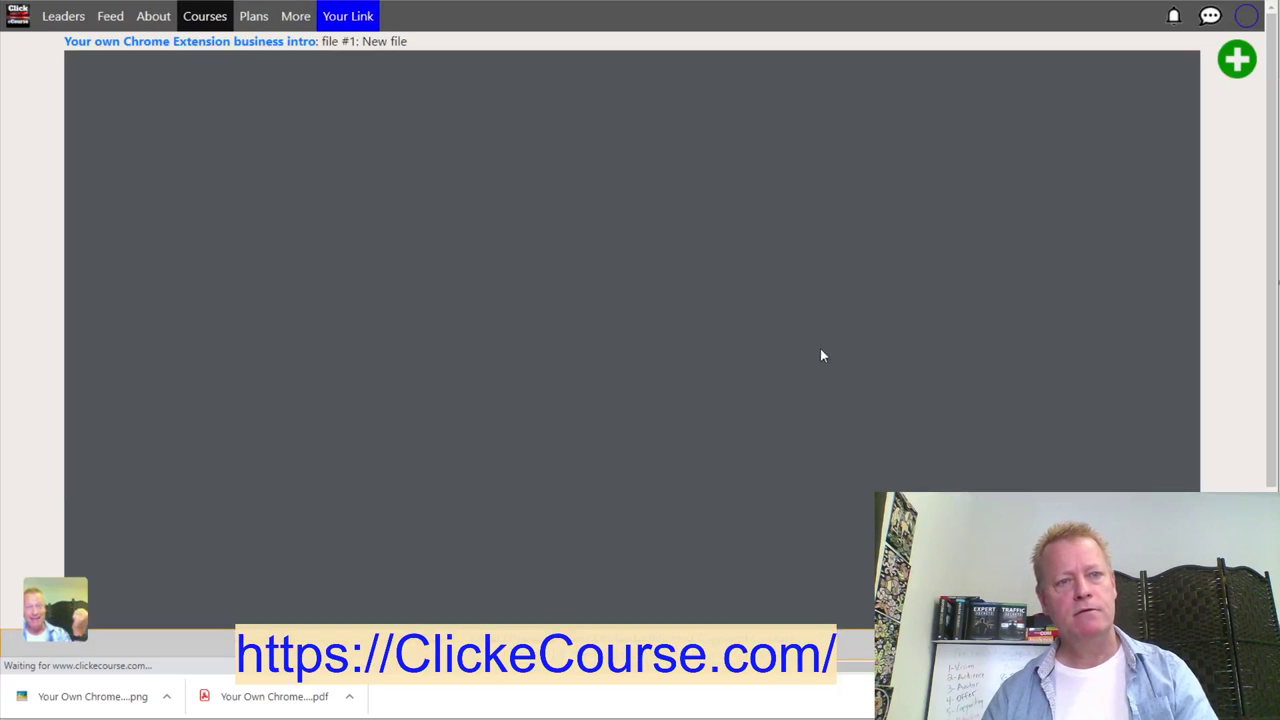
{"action": "scroll", "coordinate": [1074, 340], "scroll_direction": "down", "scroll_amount": 3}
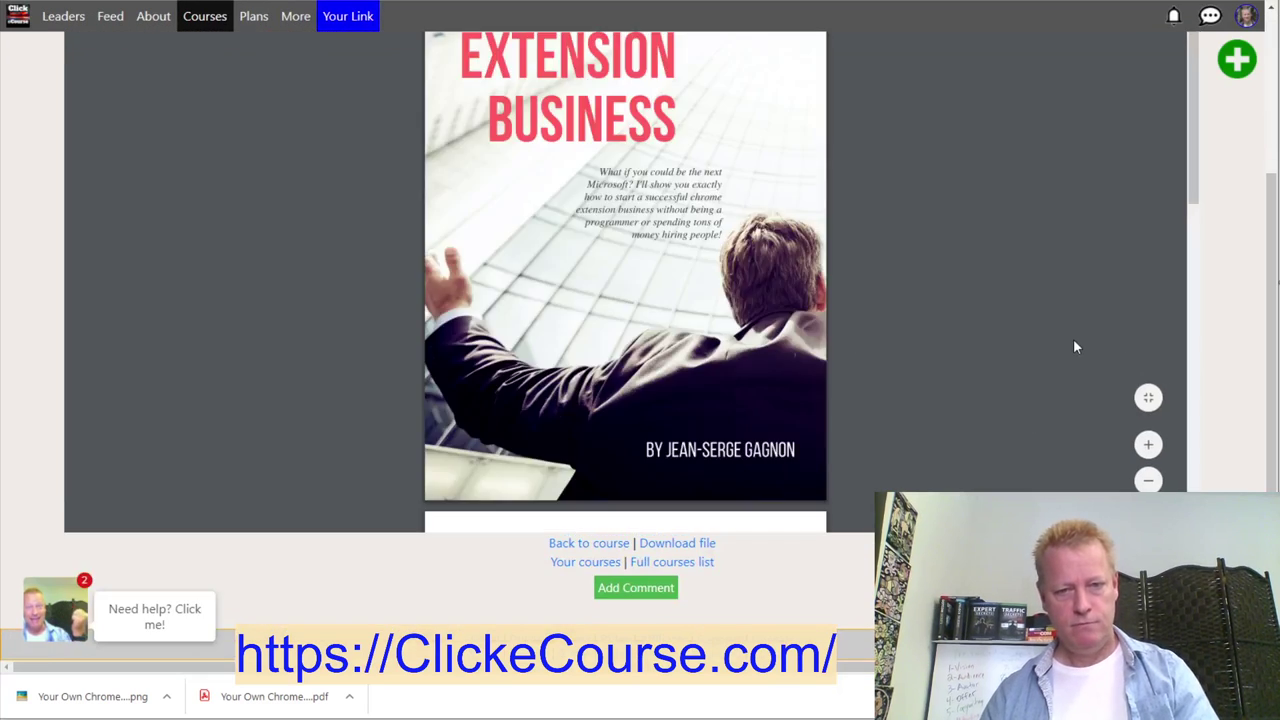
{"action": "scroll", "coordinate": [717, 350], "scroll_direction": "down", "scroll_amount": 5}
{"action": "scroll", "coordinate": [717, 350], "scroll_direction": "up", "scroll_amount": 5}
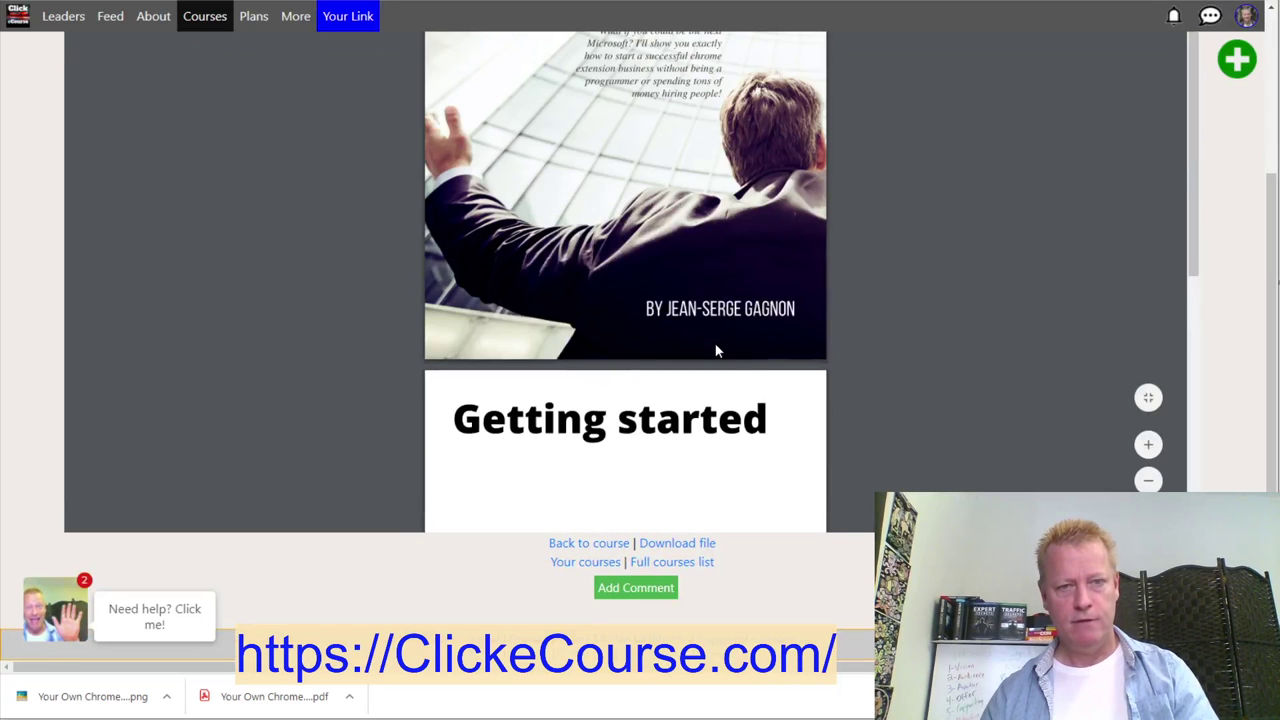
{"action": "scroll", "coordinate": [716, 348], "scroll_direction": "up", "scroll_amount": 3}
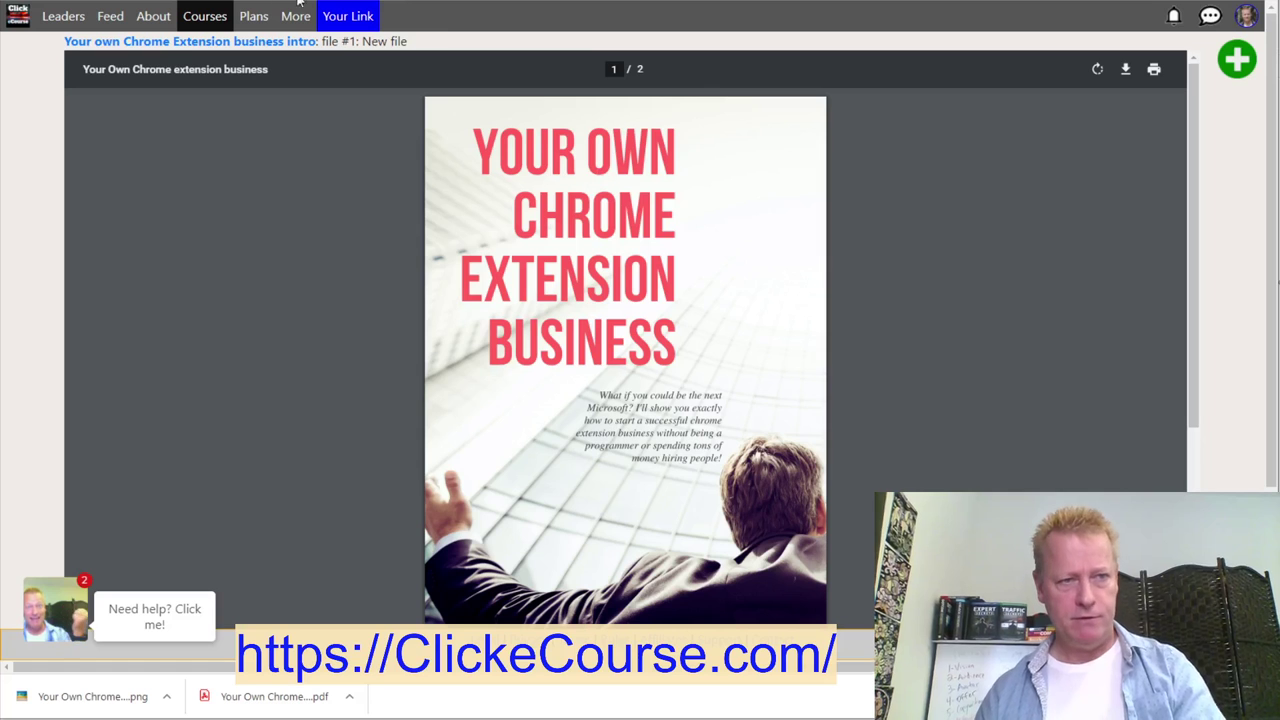
Return to the course page and create a coupon named coupon123 with a price of 7
{"action": "left_click", "coordinate": [282, 43]}
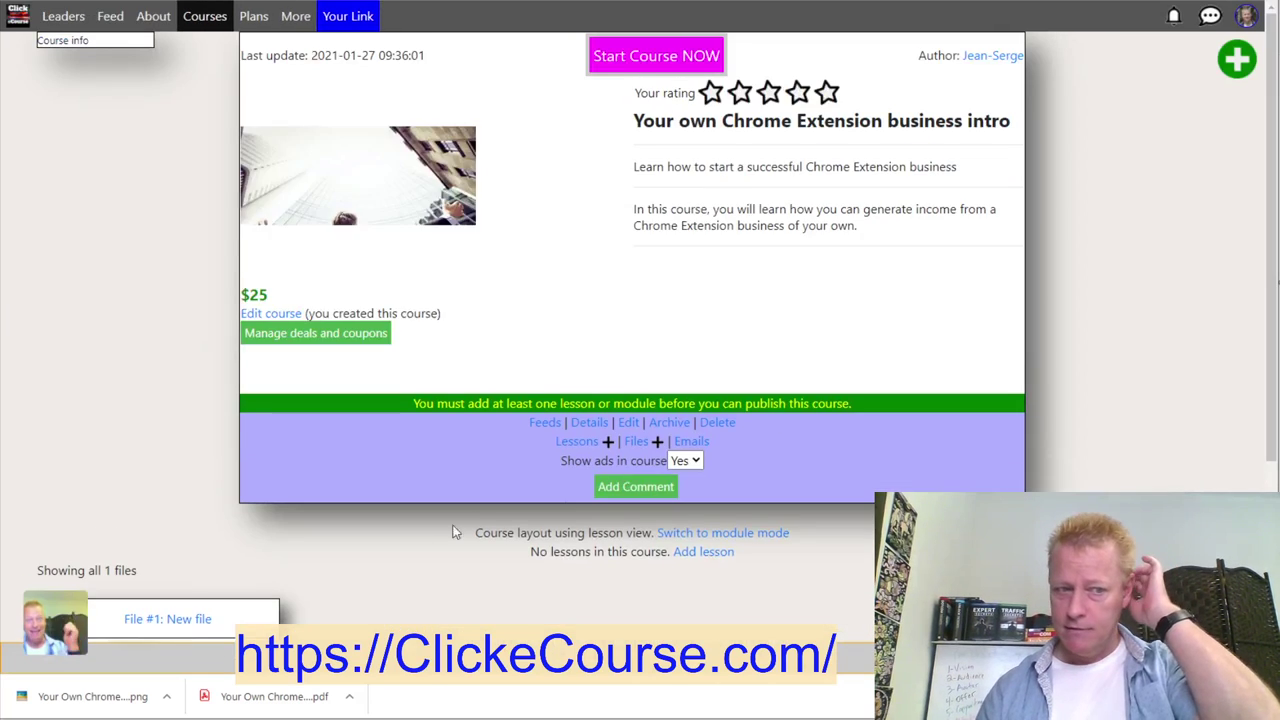
{"action": "scroll", "coordinate": [352, 509], "scroll_direction": "down", "scroll_amount": 3}
{"action": "scroll", "coordinate": [480, 470], "scroll_direction": "up", "scroll_amount": 3}
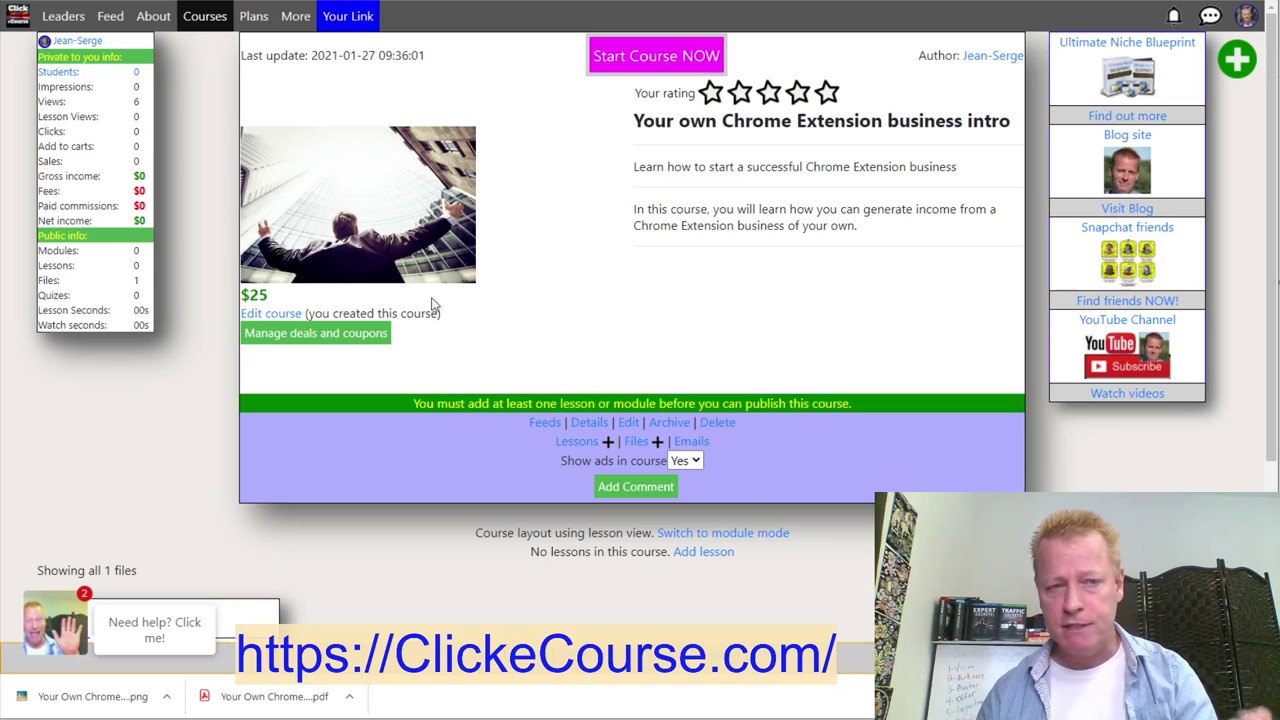
{"action": "left_click", "coordinate": [297, 336]}
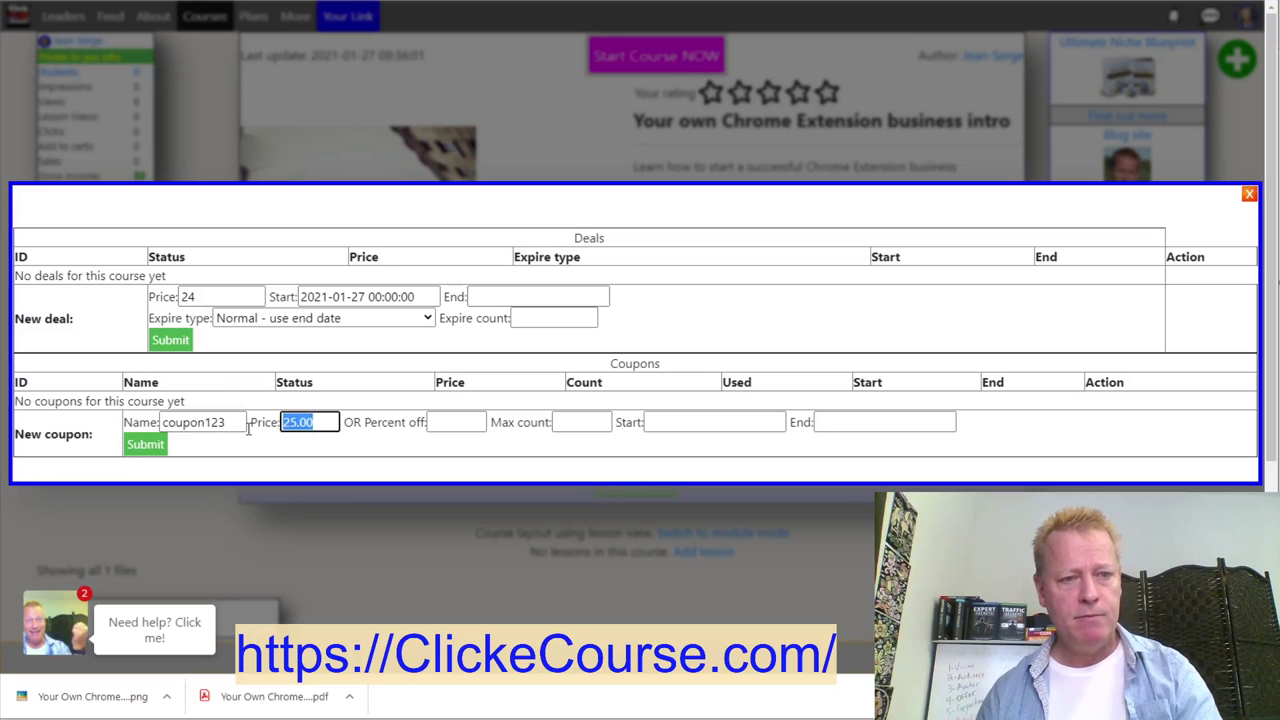
{"action": "left_click", "coordinate": [145, 444]}
{"action": "left_click", "coordinate": [634, 352]}
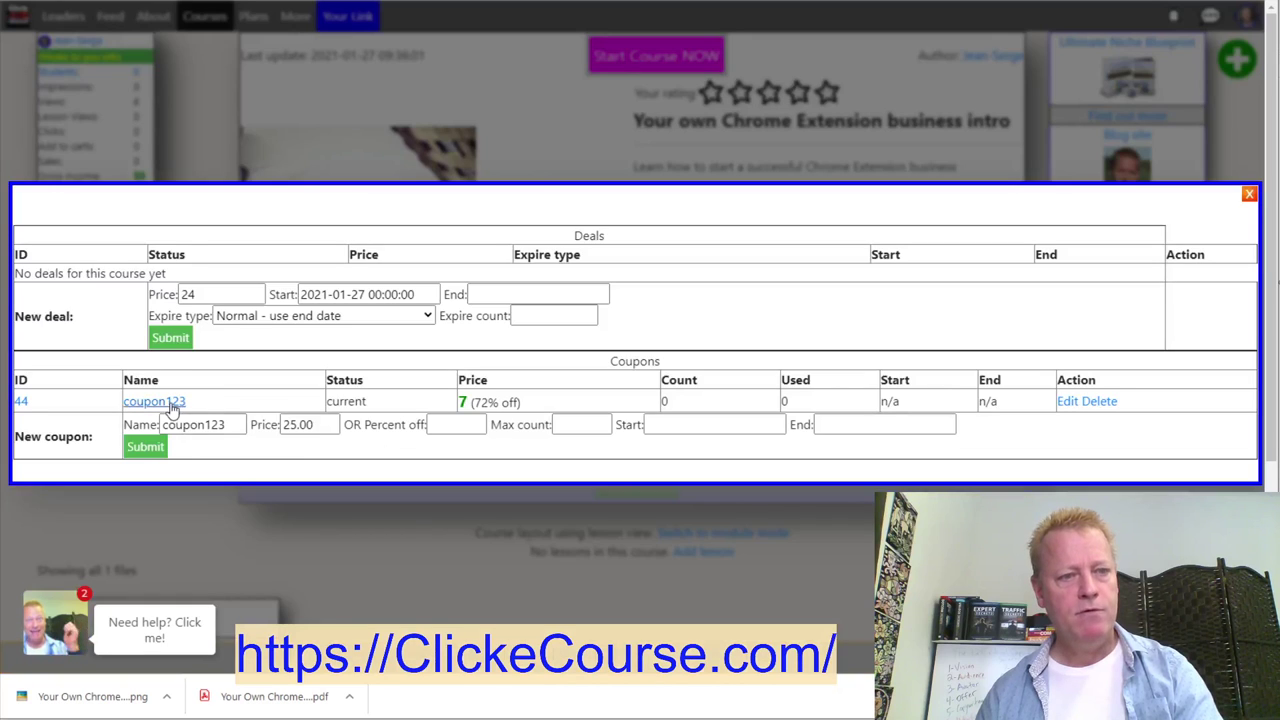
View the coupon123 course link in an incognito window, then return to the course's deals and coupons
{"action": "right_click", "coordinate": [172, 405]}
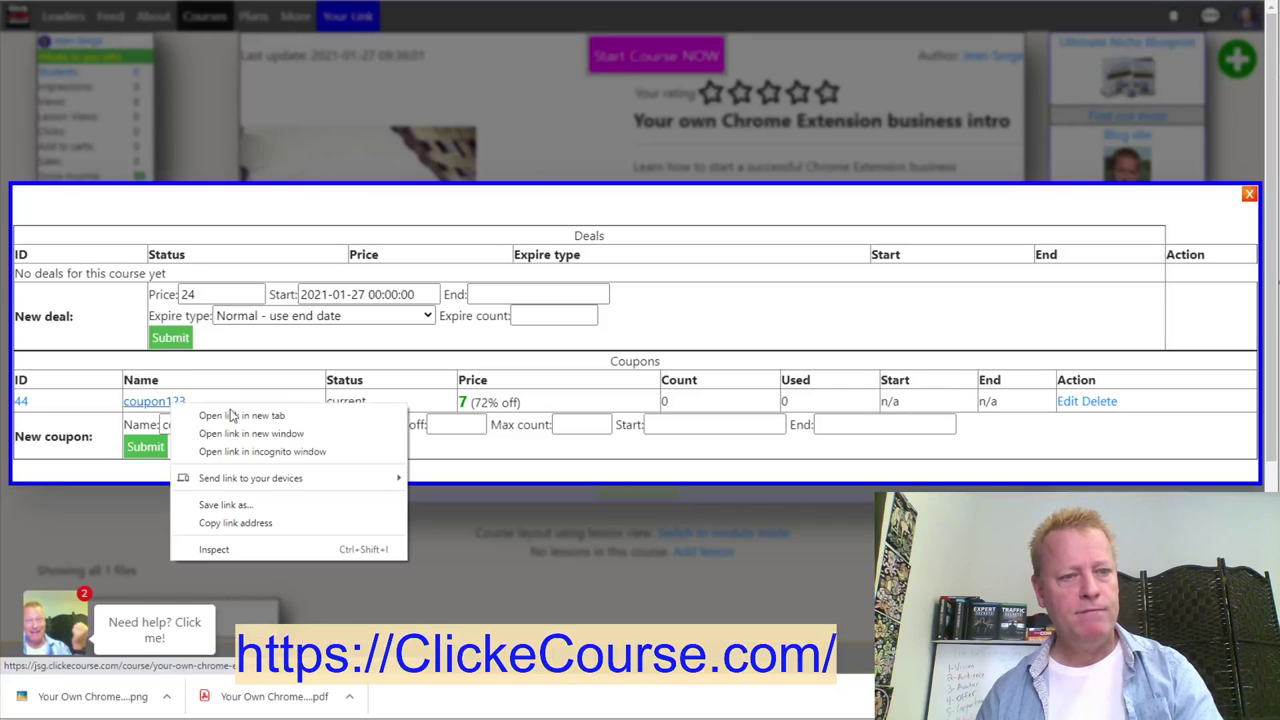
{"action": "left_click", "coordinate": [240, 451]}
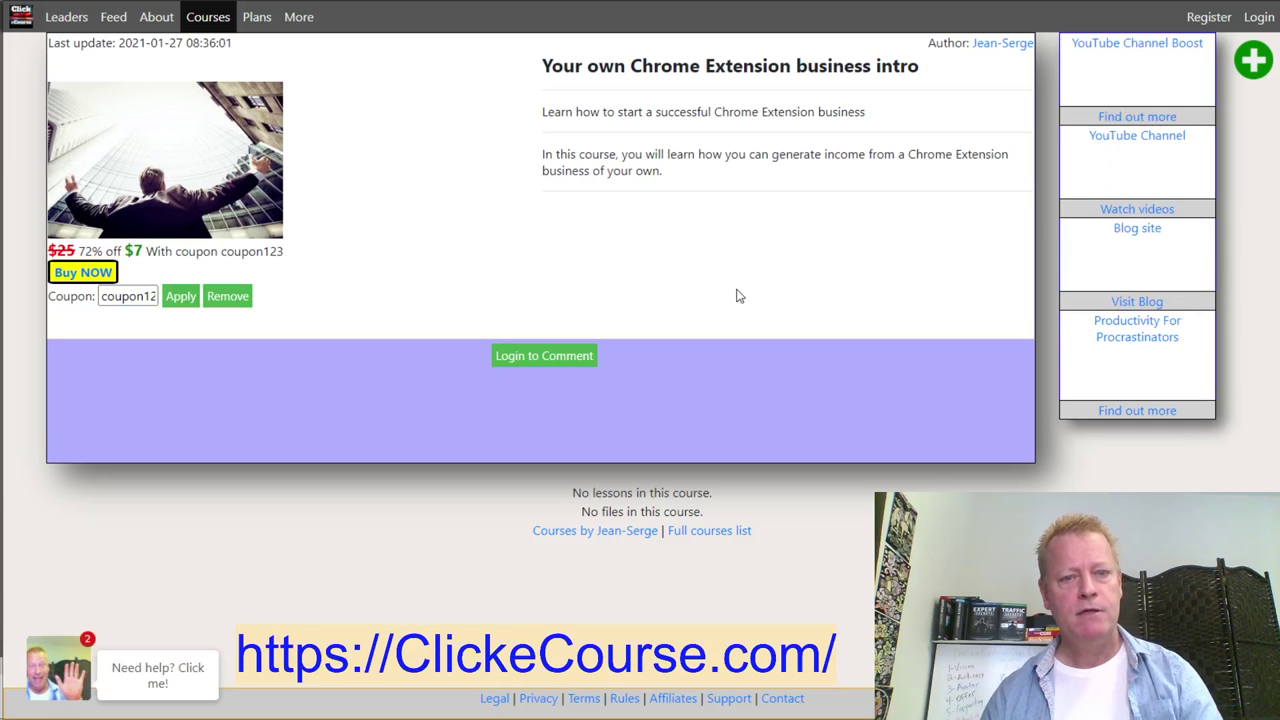
{"action": "key", "text": "ctrl+w"}
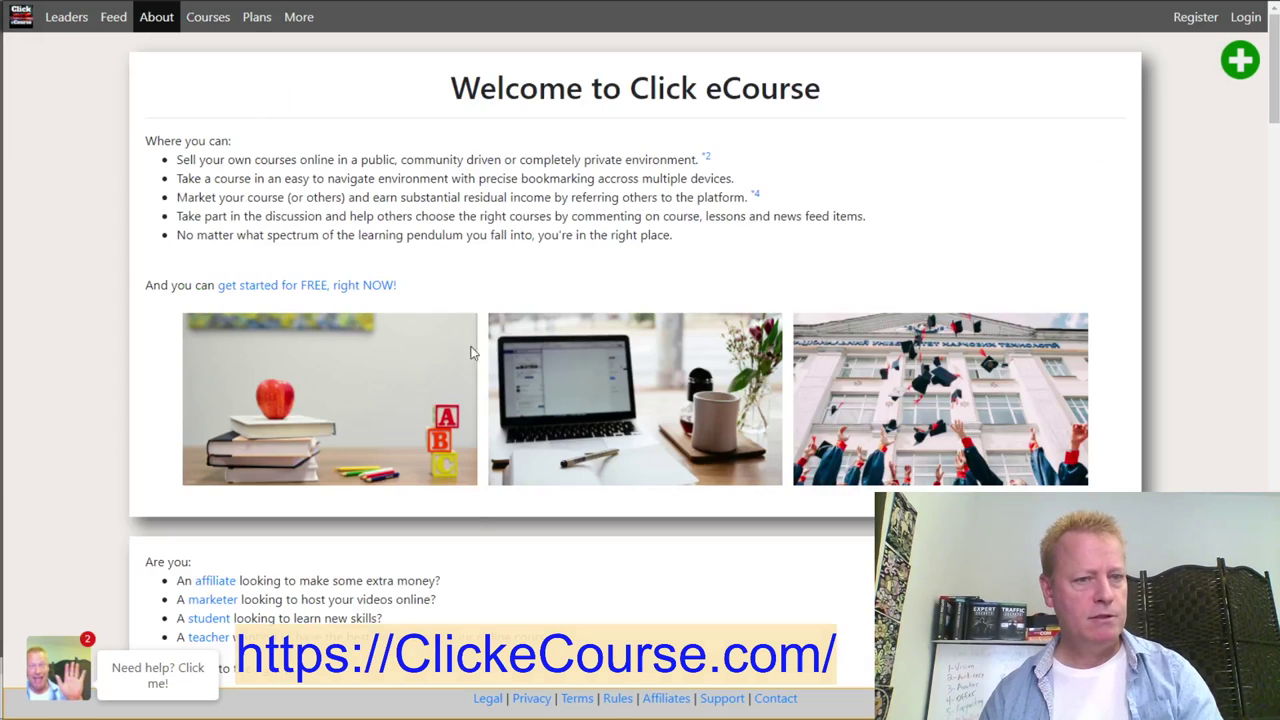
{"action": "key", "text": "alt+Tab"}
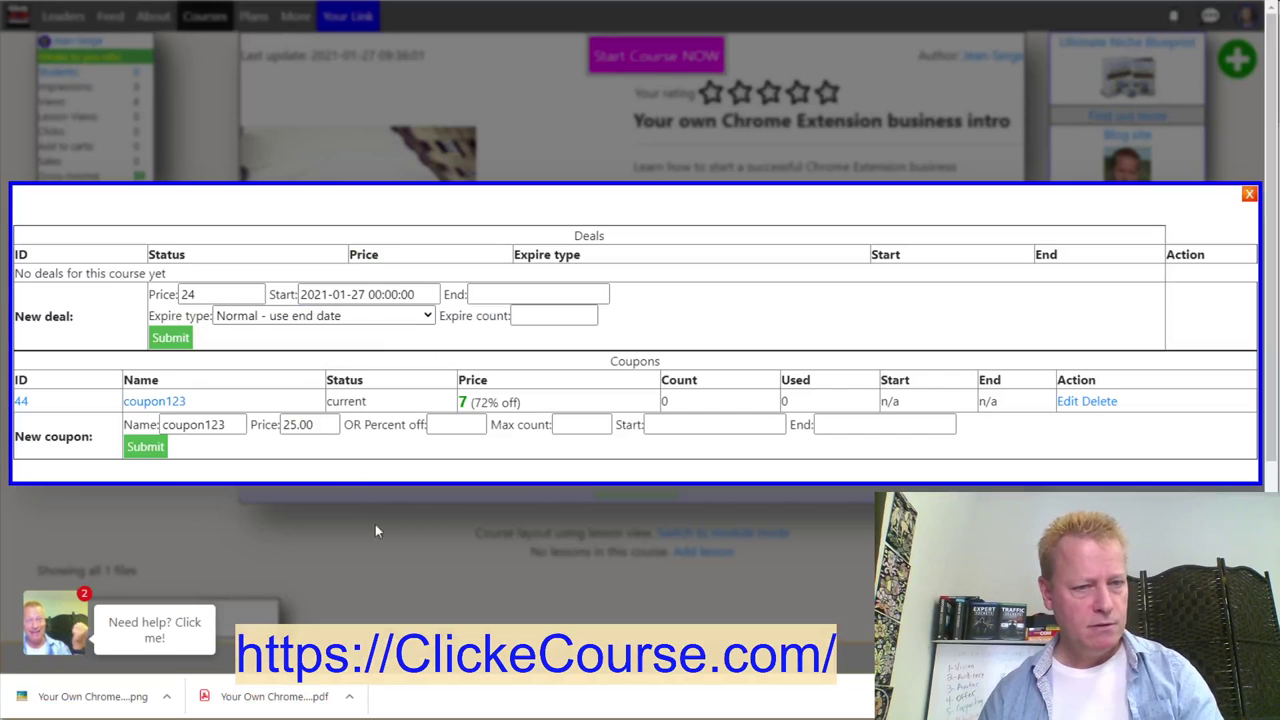
Close the deals and coupons dialog and publish the New file e-book on the course page
{"action": "left_click", "coordinate": [365, 519]}
{"action": "left_click", "coordinate": [1250, 196]}
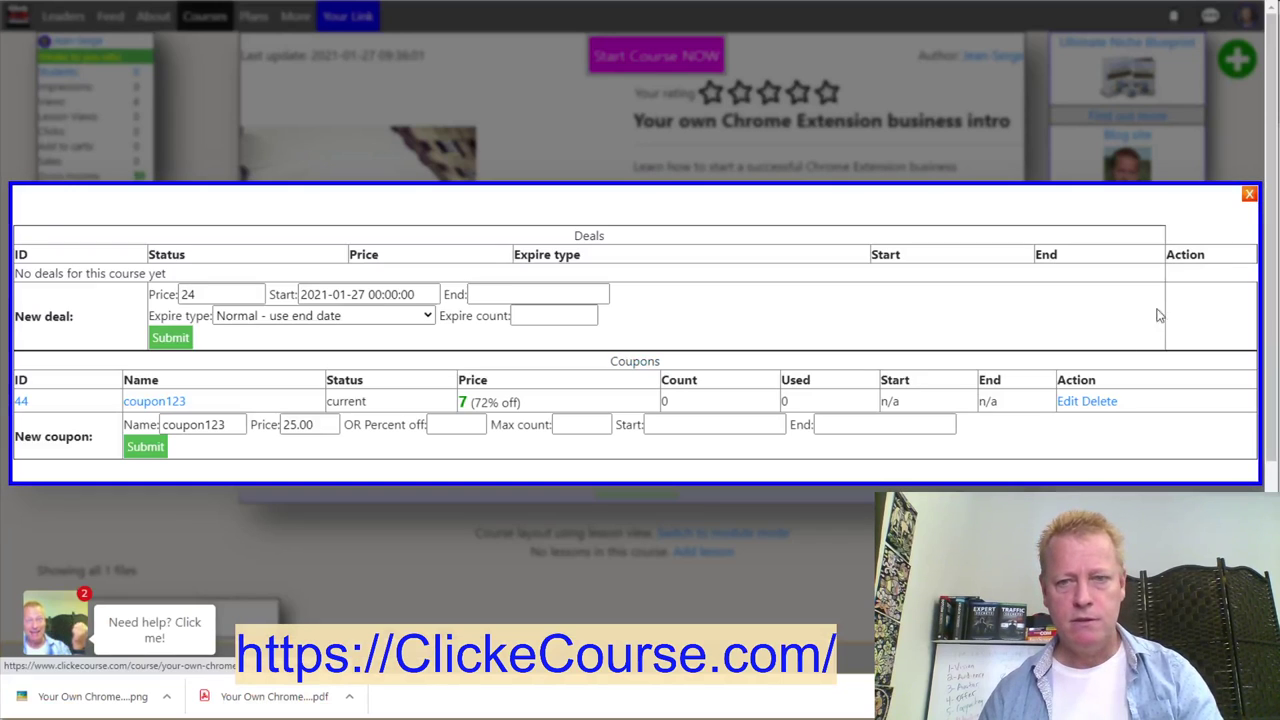
{"action": "left_click", "coordinate": [1249, 195]}
{"action": "scroll", "coordinate": [481, 505], "scroll_direction": "down", "scroll_amount": 3}
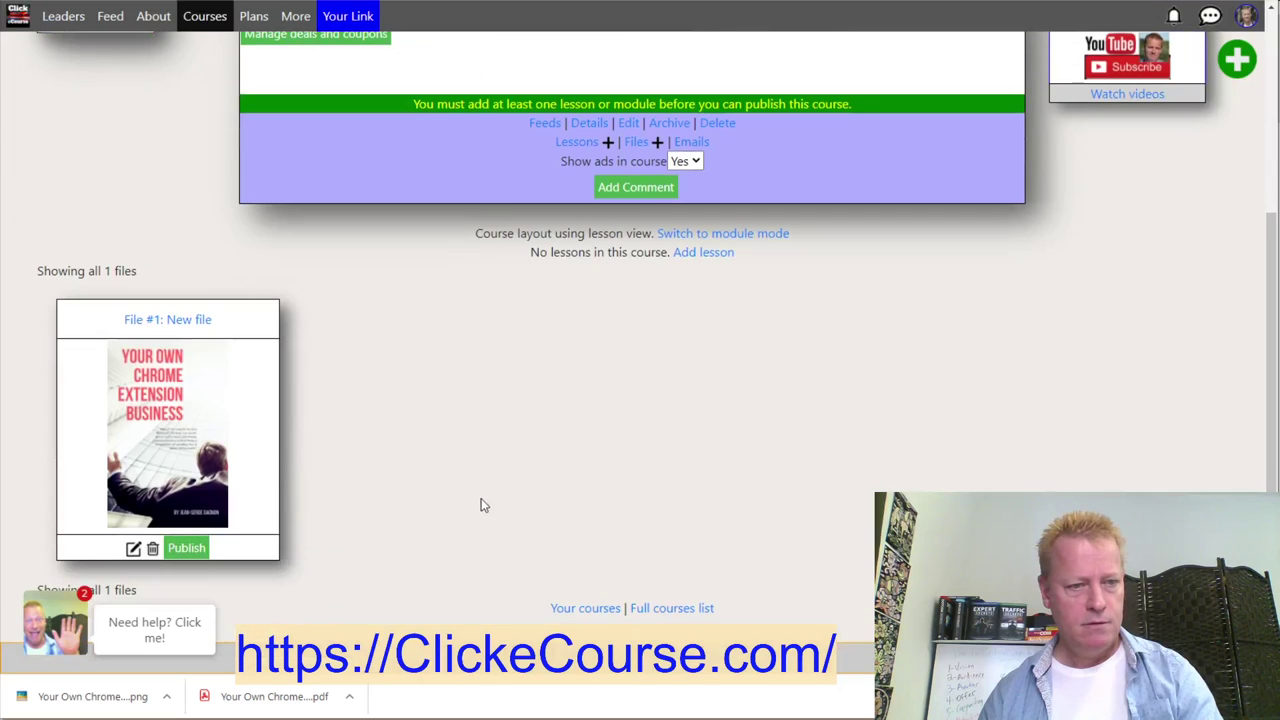
{"action": "left_click", "coordinate": [195, 549]}
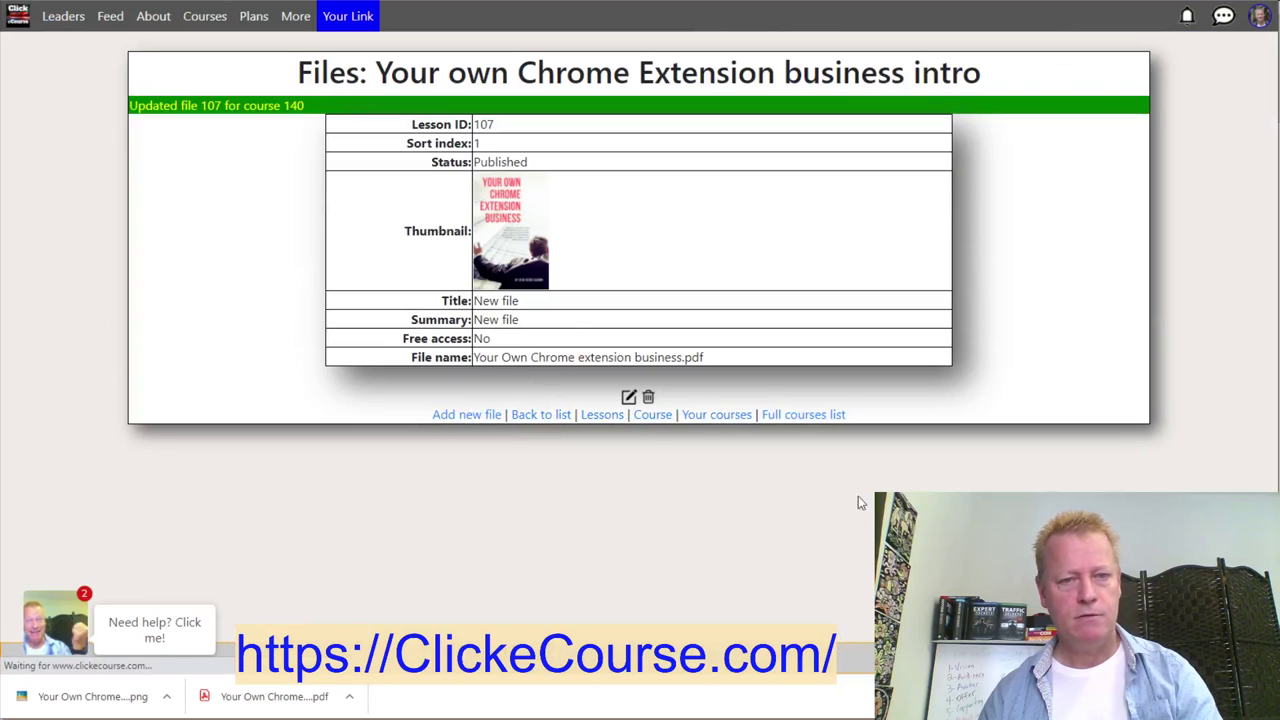
Reload the coupon123 course page in the incognito window and try to open the e-book file as a visitor
{"action": "left_click", "coordinate": [714, 415]}
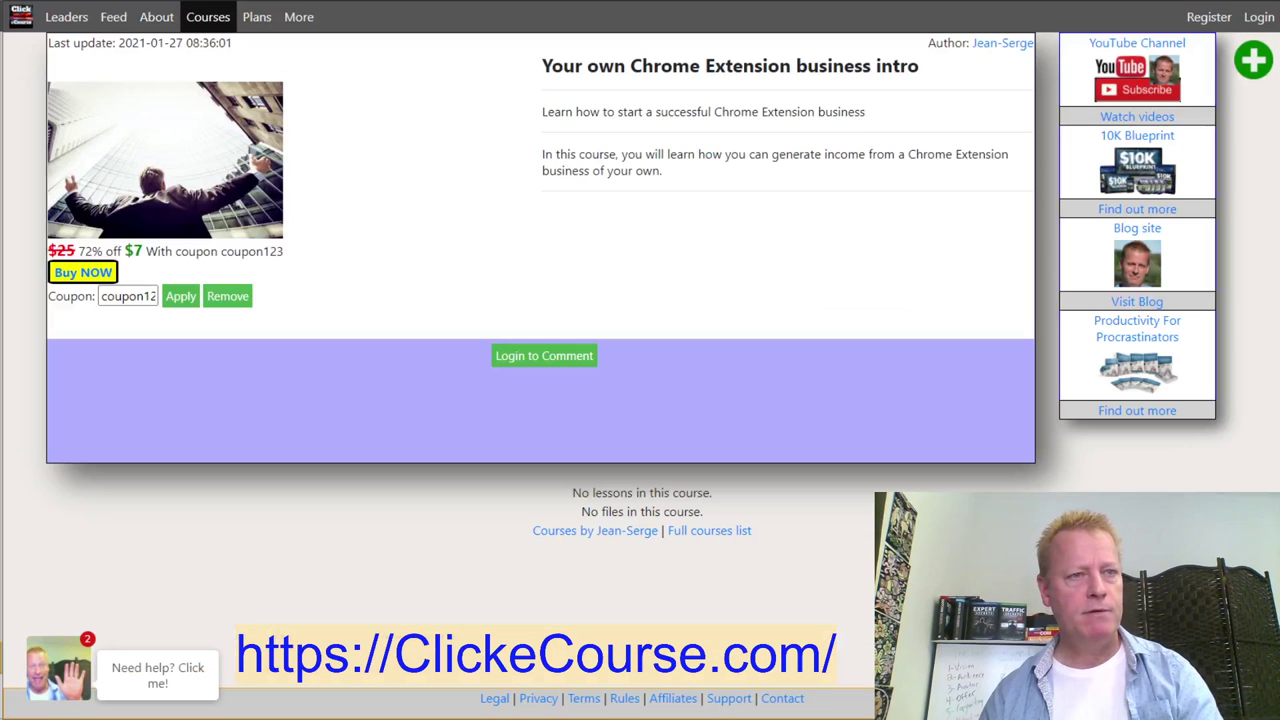
{"action": "key", "text": "F5"}
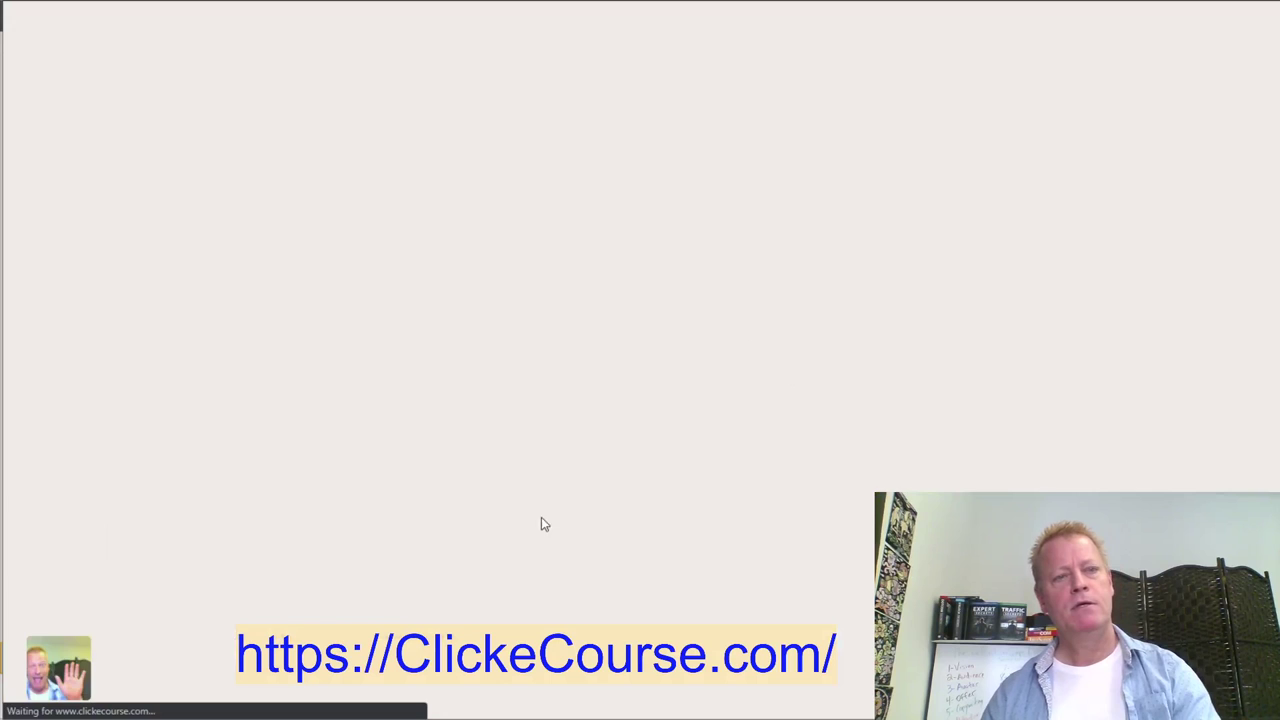
{"action": "scroll", "coordinate": [528, 447], "scroll_direction": "down", "scroll_amount": 2}
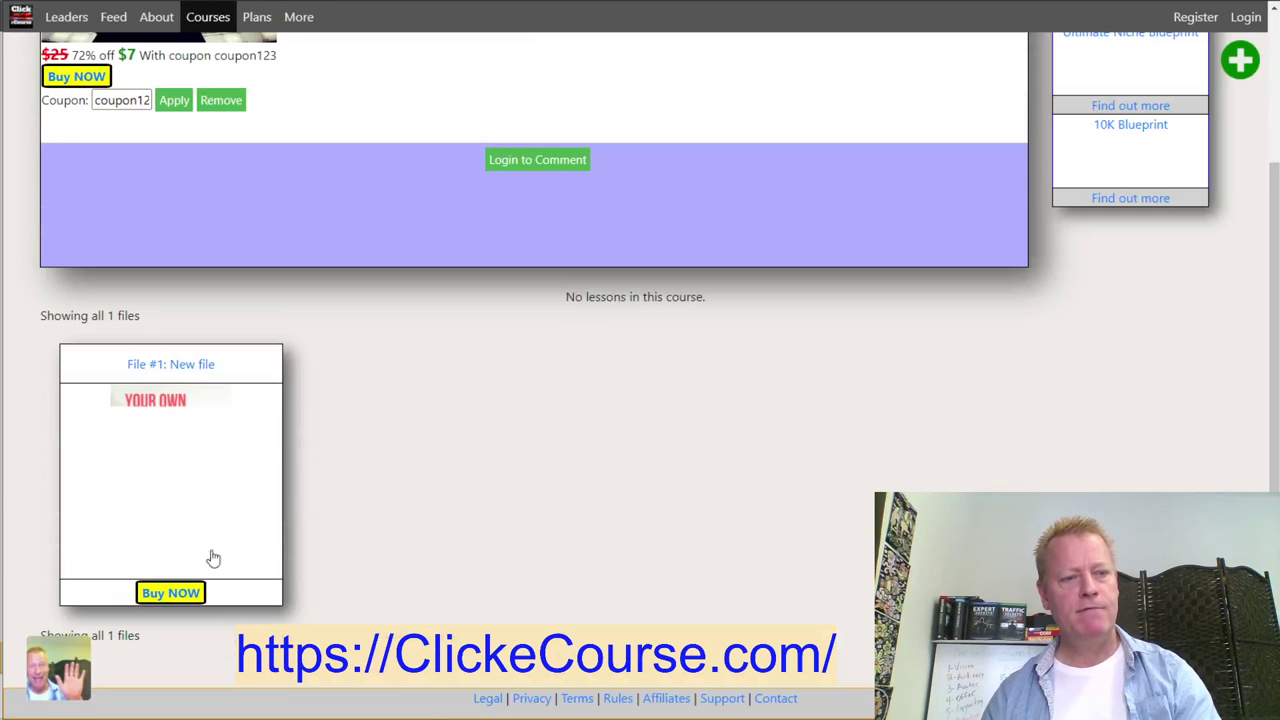
{"action": "left_click", "coordinate": [162, 478]}
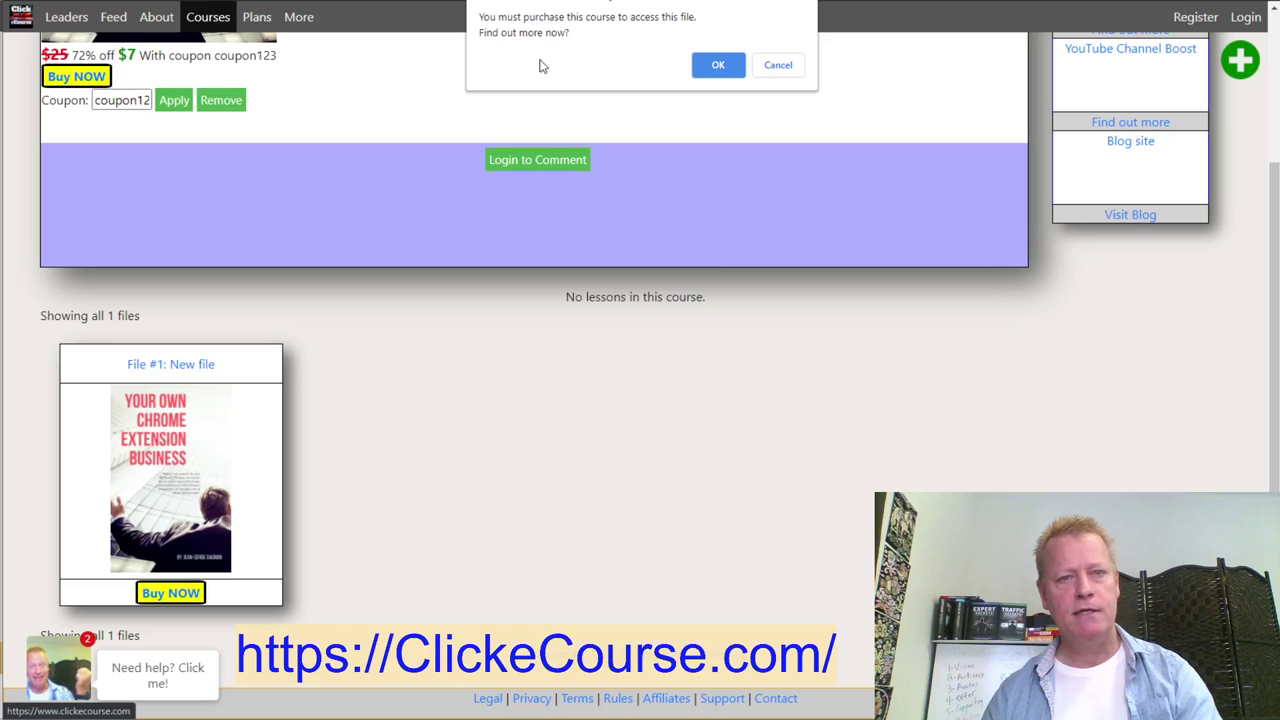
Accept the offer to find out more about purchasing, then return to the intro course page and review its description
{"action": "left_click", "coordinate": [704, 63]}
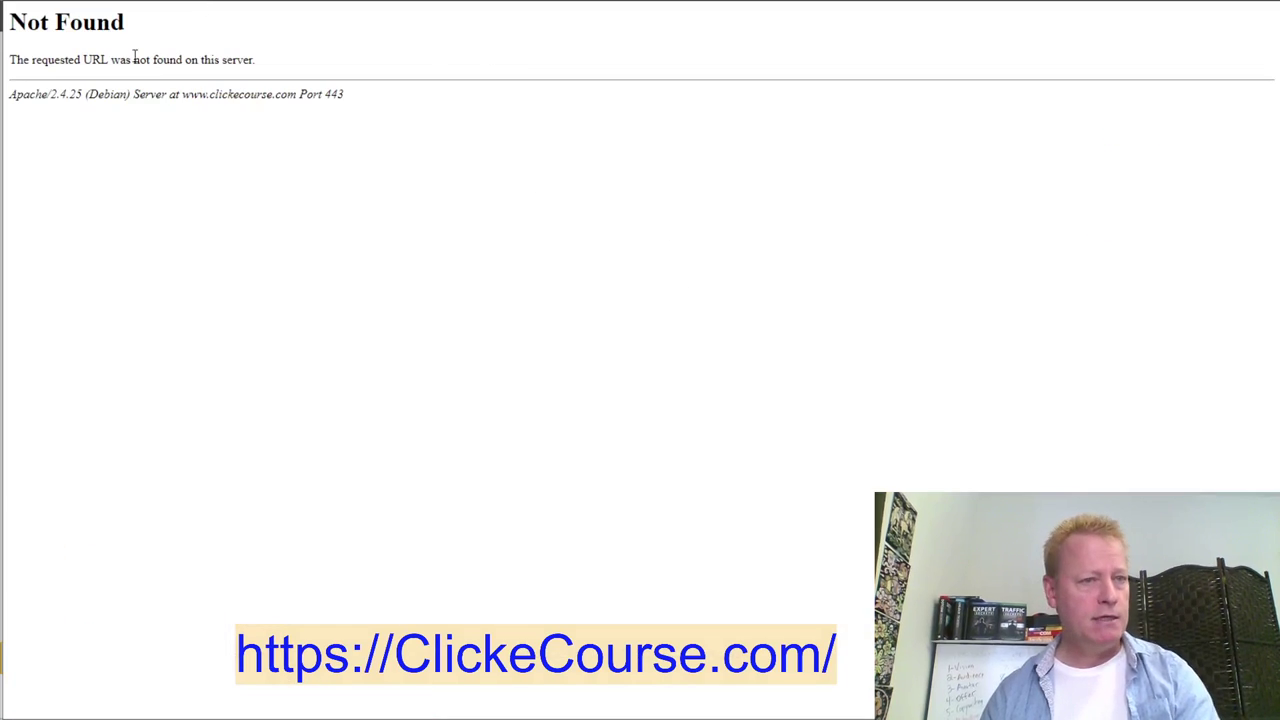
{"action": "key", "text": "alt+Left"}
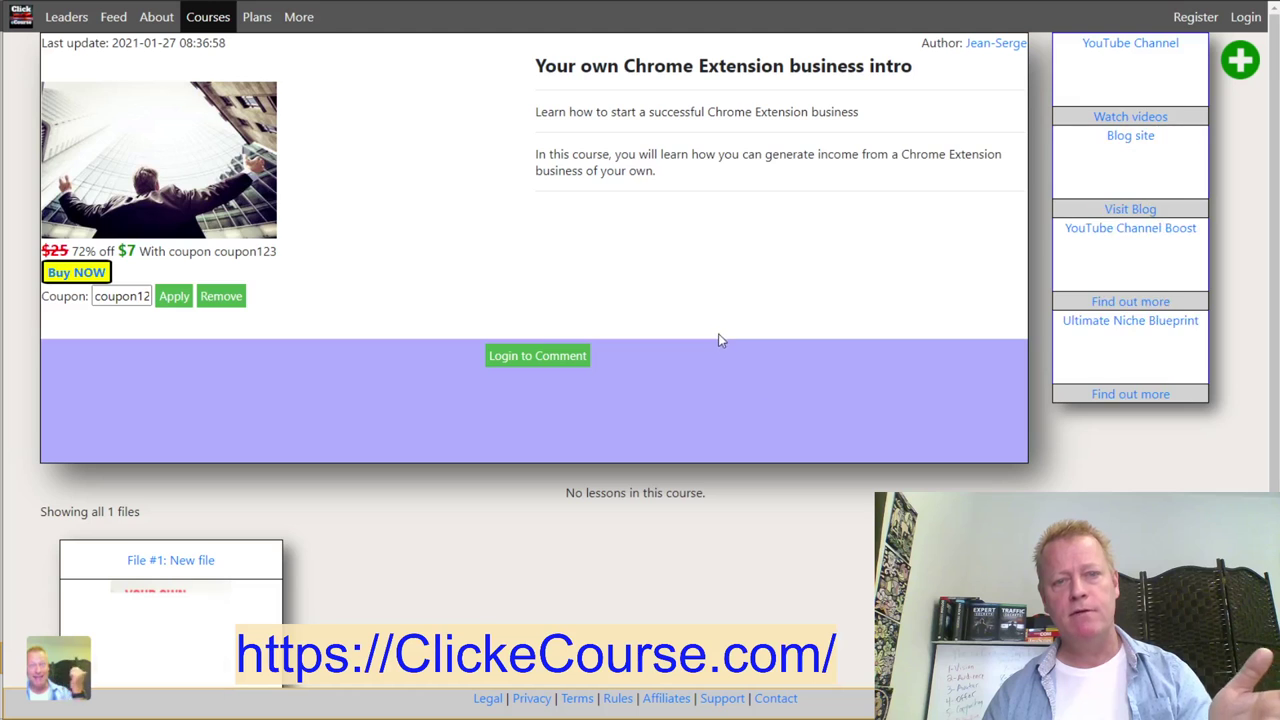
{"action": "scroll", "coordinate": [719, 332], "scroll_direction": "down", "scroll_amount": 2}
{"action": "scroll", "coordinate": [719, 331], "scroll_direction": "up", "scroll_amount": 2}
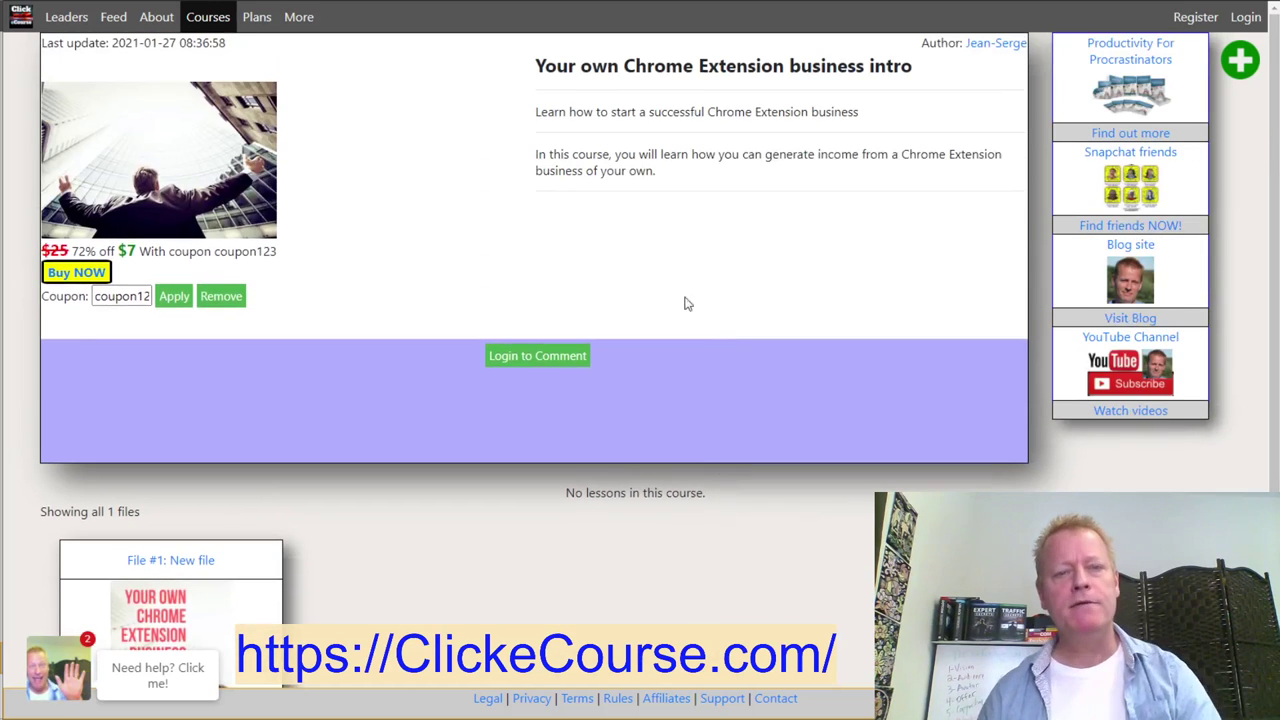
{"action": "left_click_drag", "start_coordinate": [549, 155], "coordinate": [673, 209]}
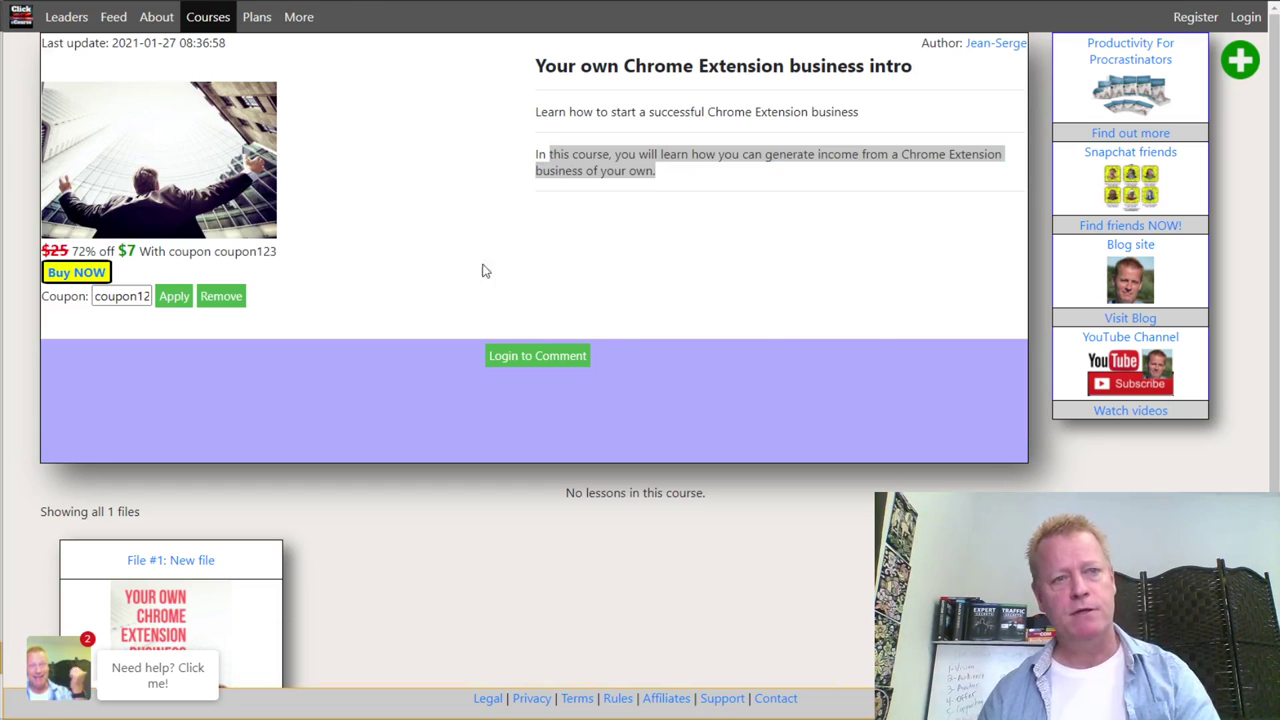
Switch back to the signed-in window and create a new course
{"action": "key", "text": "alt+Tab"}
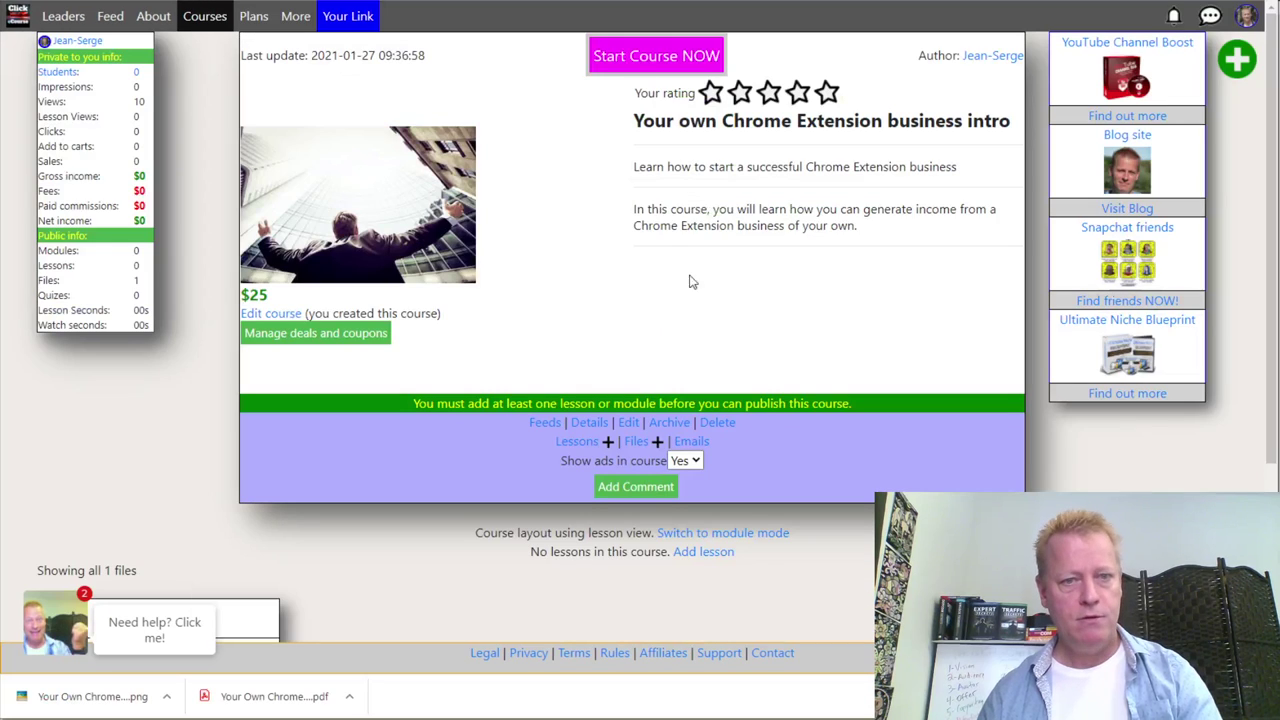
{"action": "left_click", "coordinate": [1233, 63]}
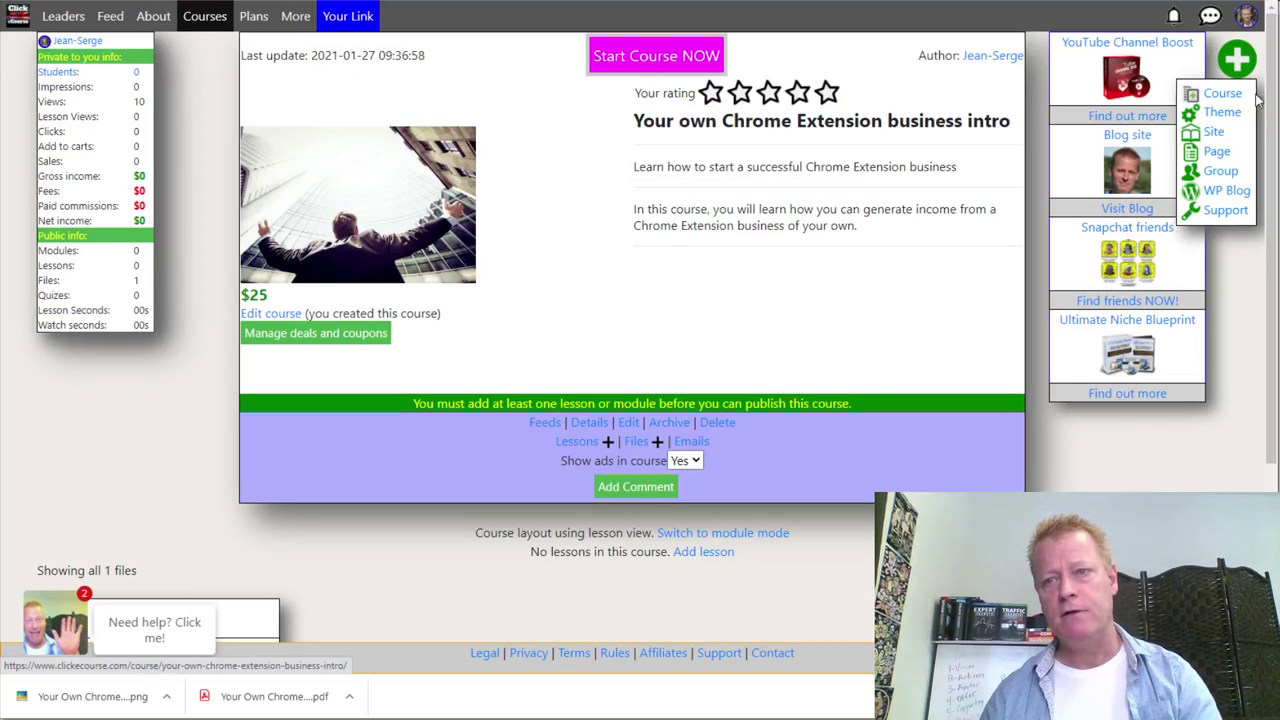
{"action": "left_click", "coordinate": [1223, 98]}
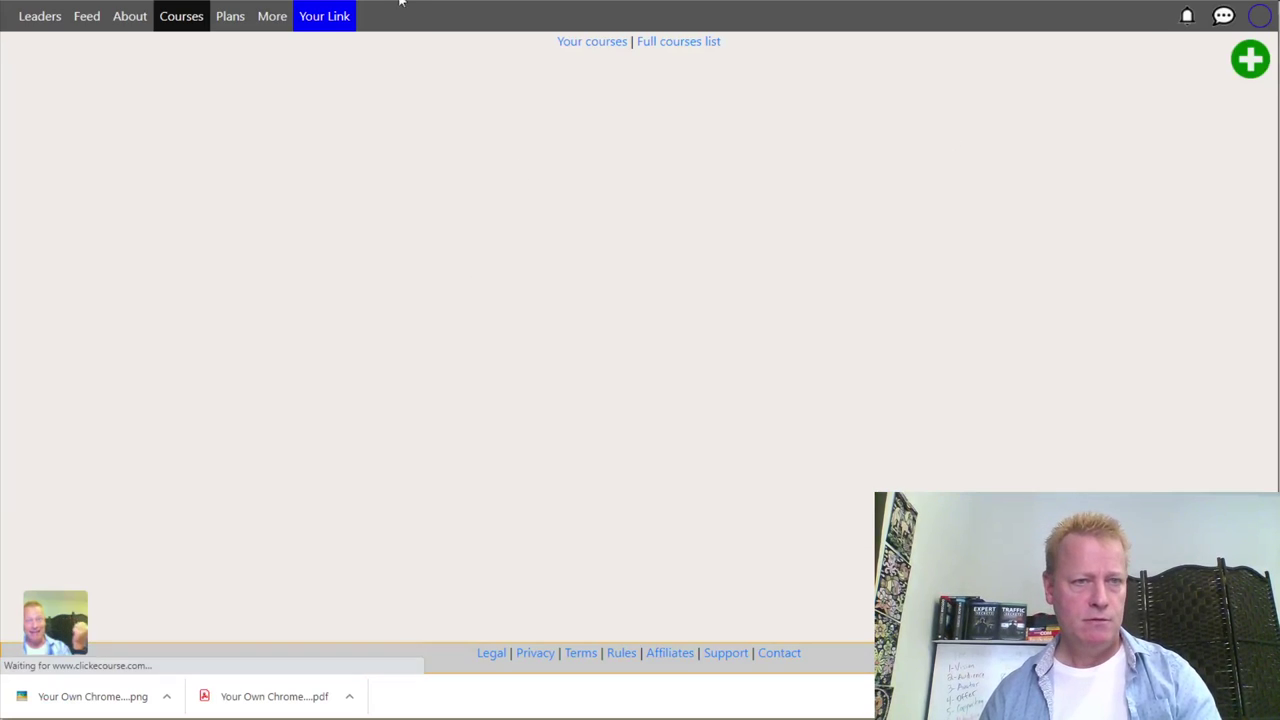
{"action": "key", "text": "alt+Tab"}
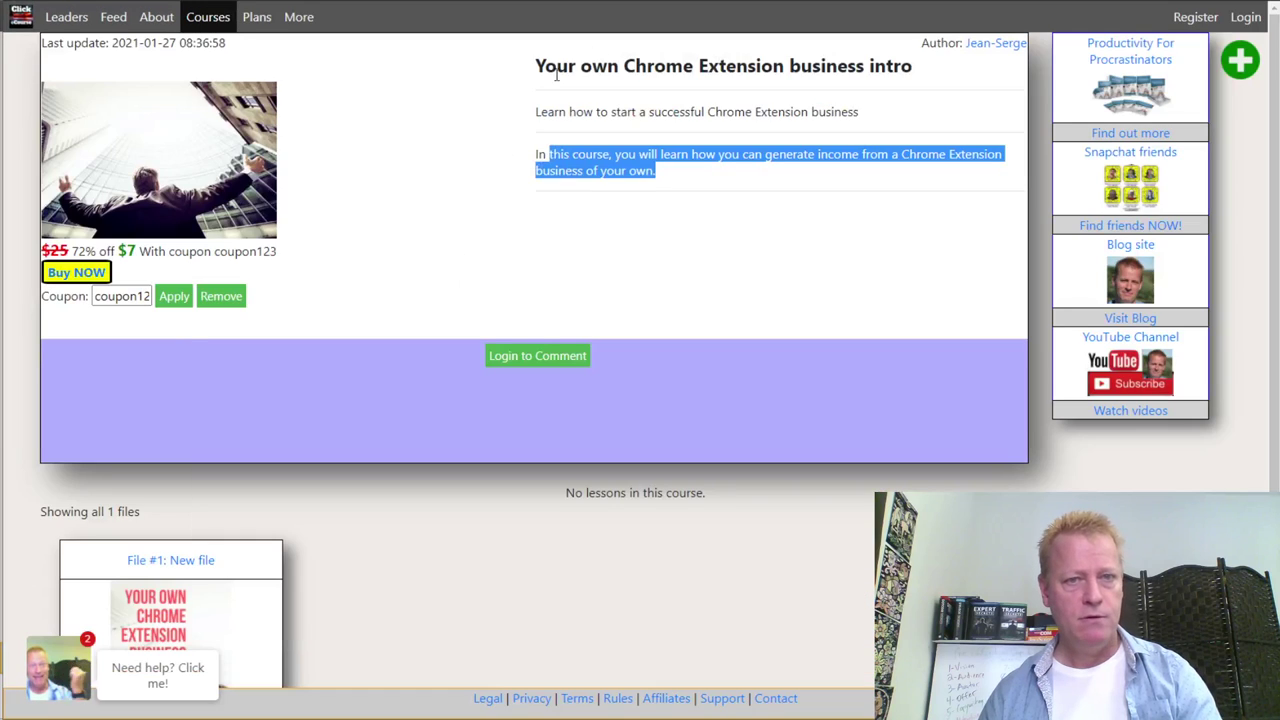
{"action": "left_click_drag", "start_coordinate": [534, 66], "coordinate": [882, 72]}
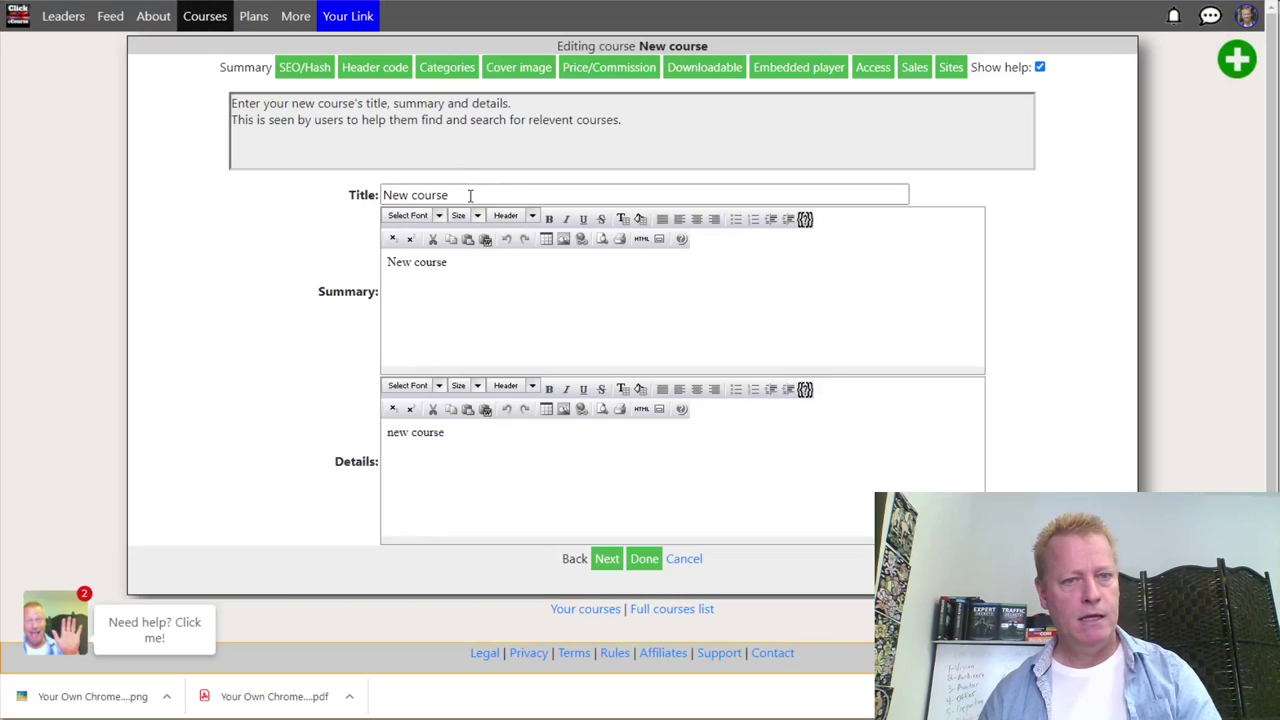
{"action": "left_click_drag", "start_coordinate": [470, 196], "coordinate": [346, 200]}
{"action": "key", "text": "ctrl+v"}
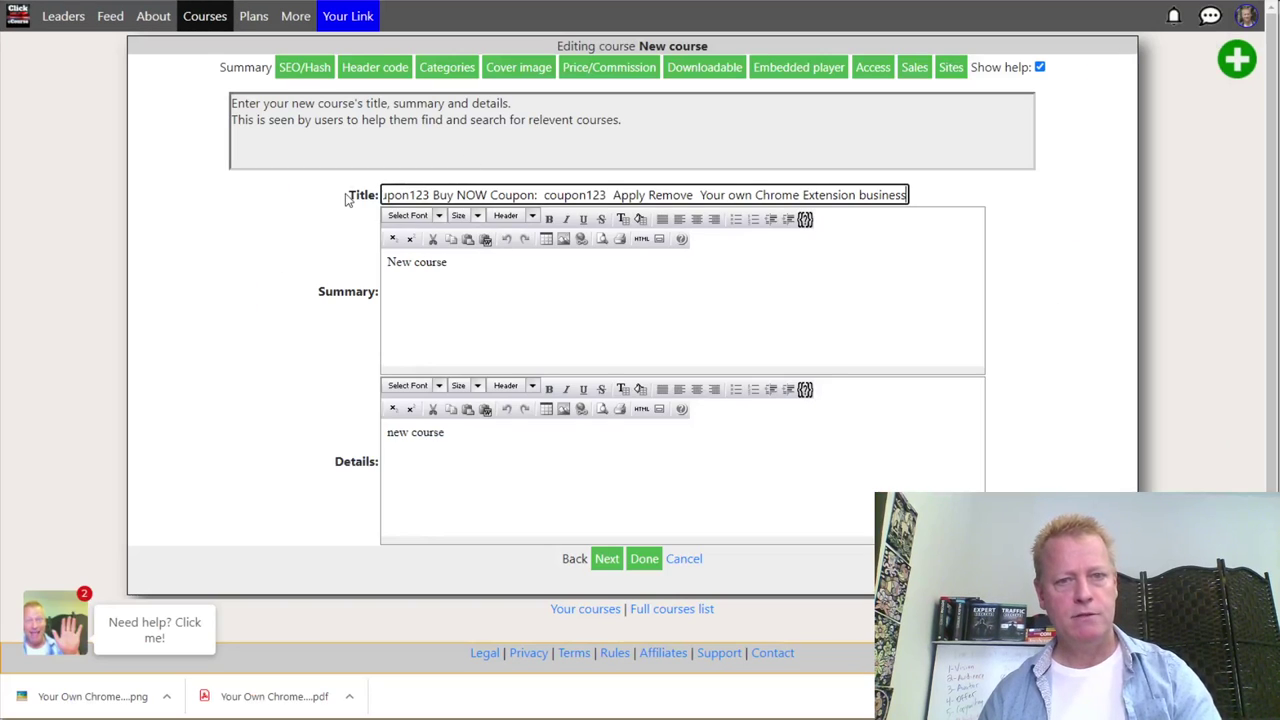
{"action": "key", "text": "ctrl+a"}
{"action": "key", "text": "BackSpace"}
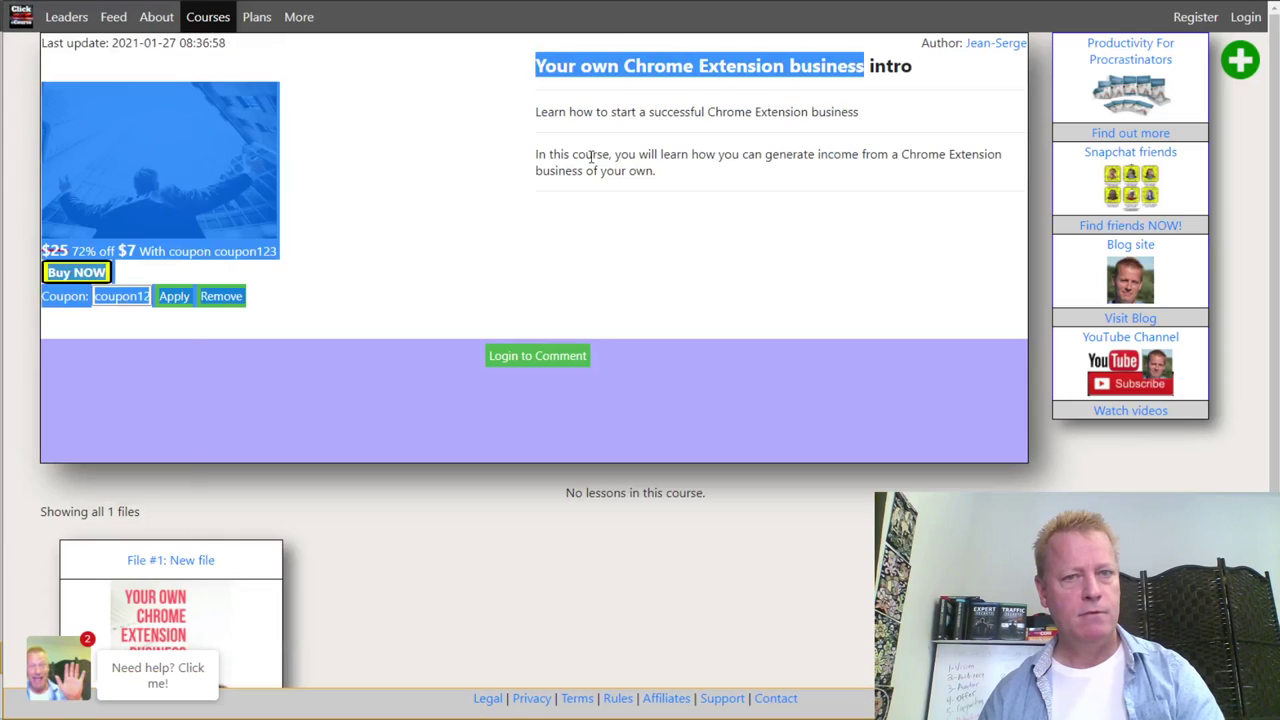
Title the new course "Your own Chrome Extension business master", reusing the main part of the intro course's title
{"action": "left_click", "coordinate": [546, 56]}
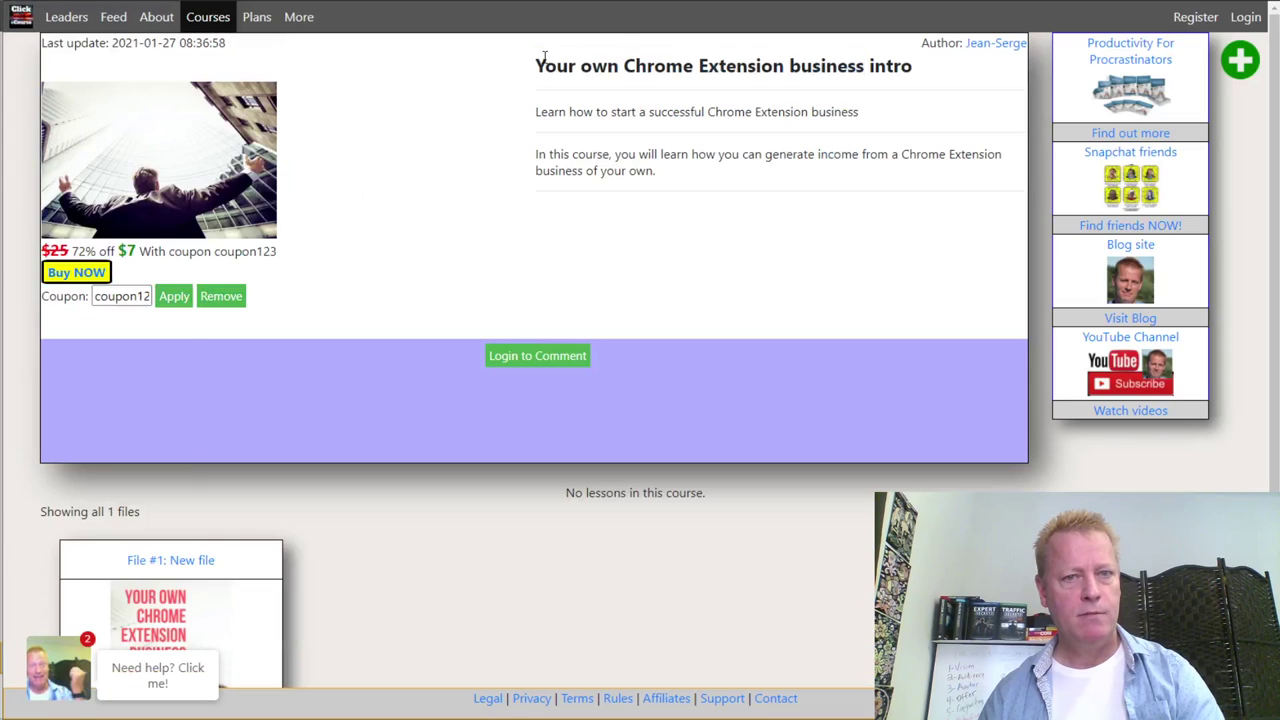
{"action": "left_click_drag", "start_coordinate": [535, 66], "coordinate": [858, 66]}
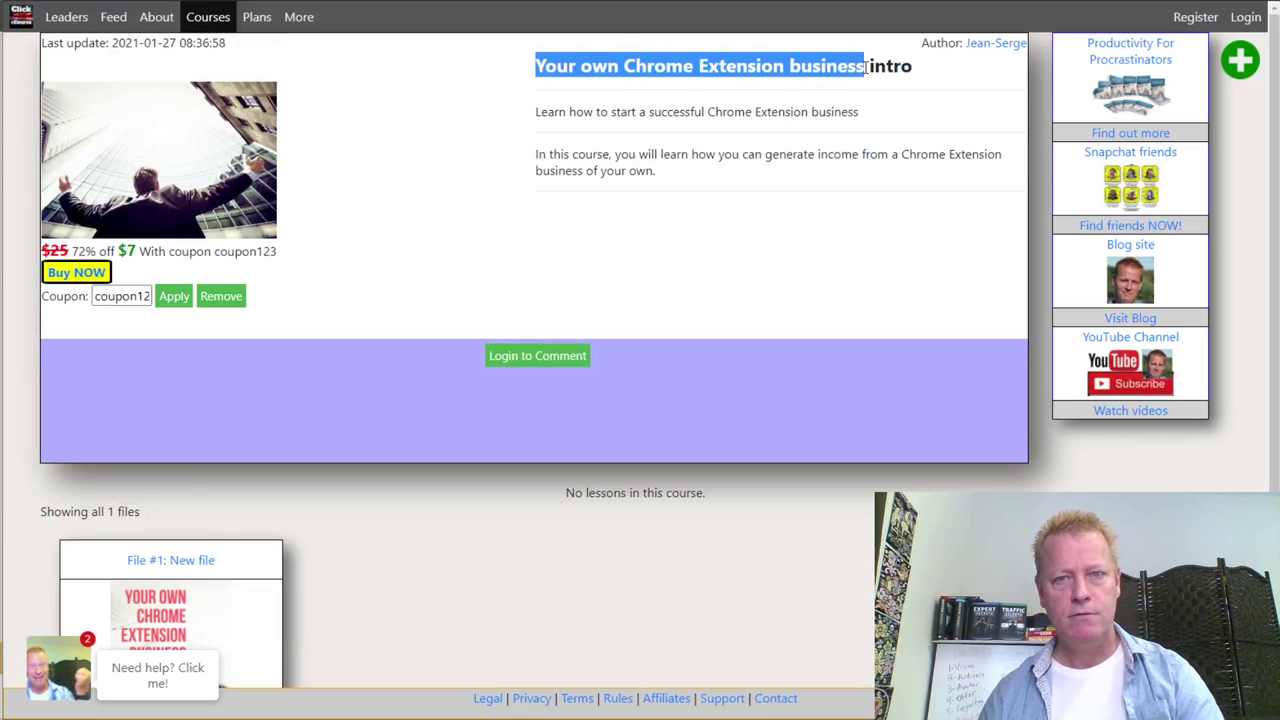
{"action": "key", "text": "alt+Tab"}
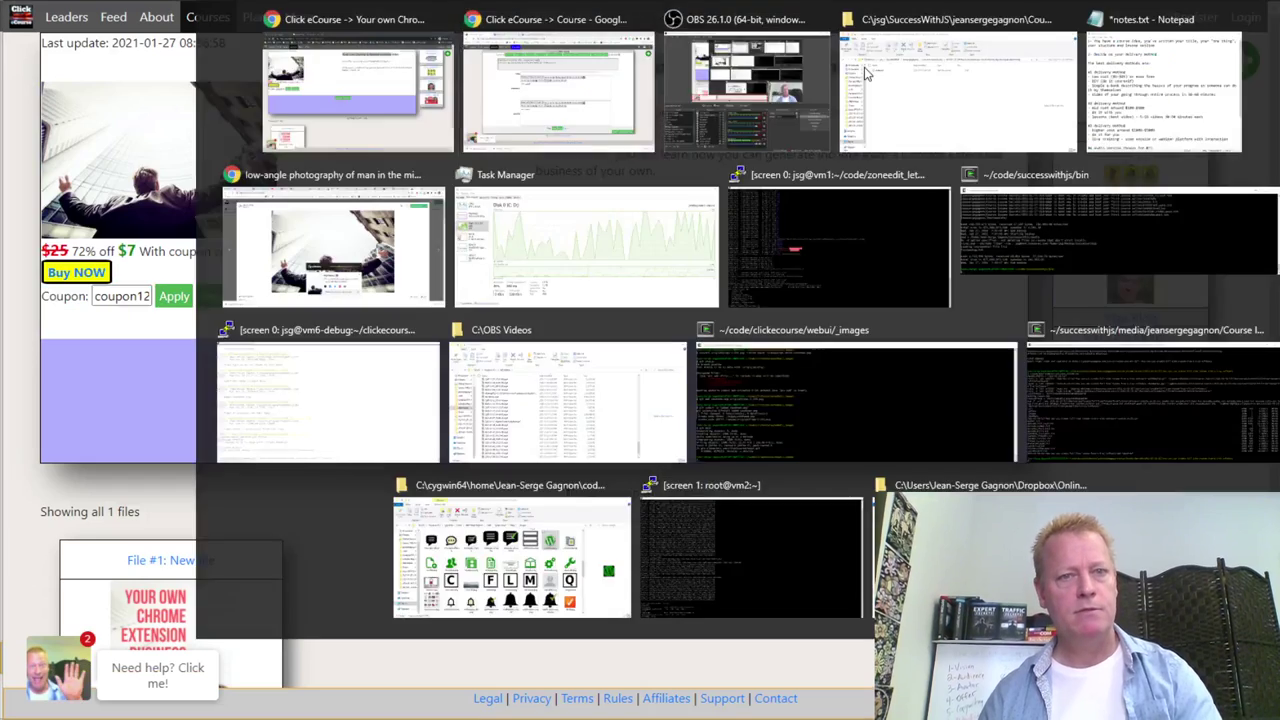
{"action": "type", "text": "Your own Chrome Extension business"}
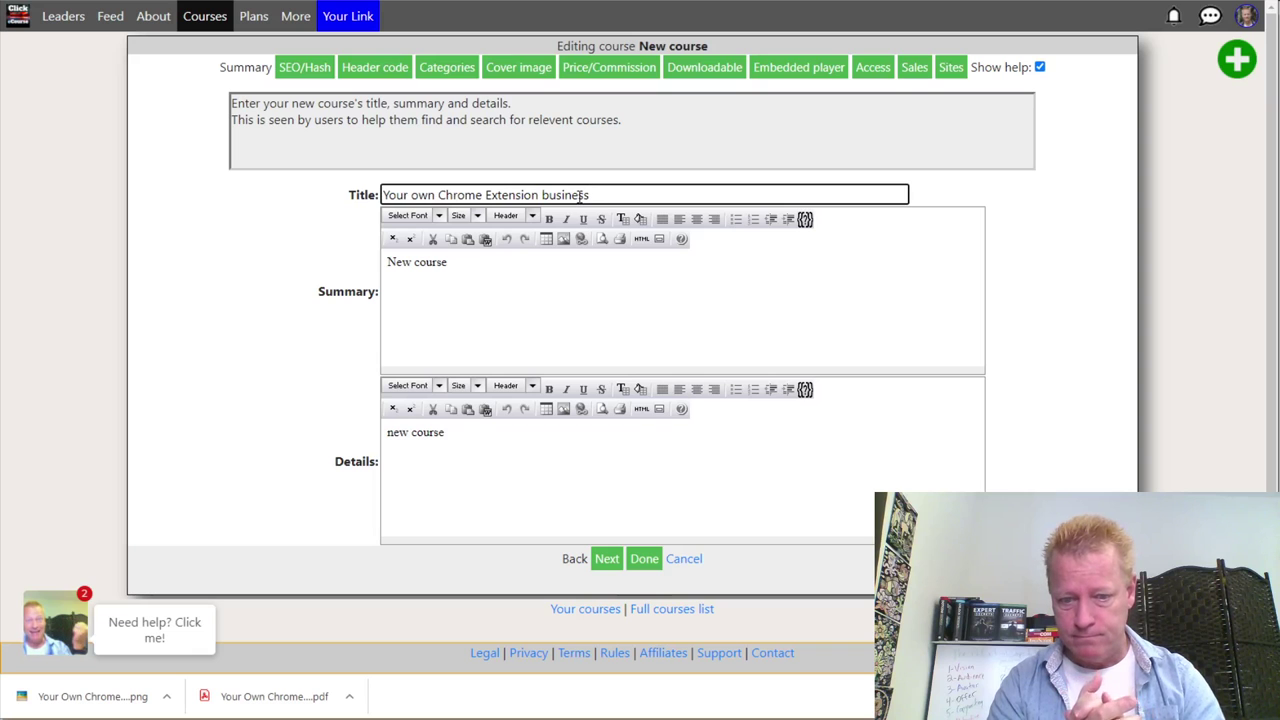
{"action": "type", "text": "mast"}
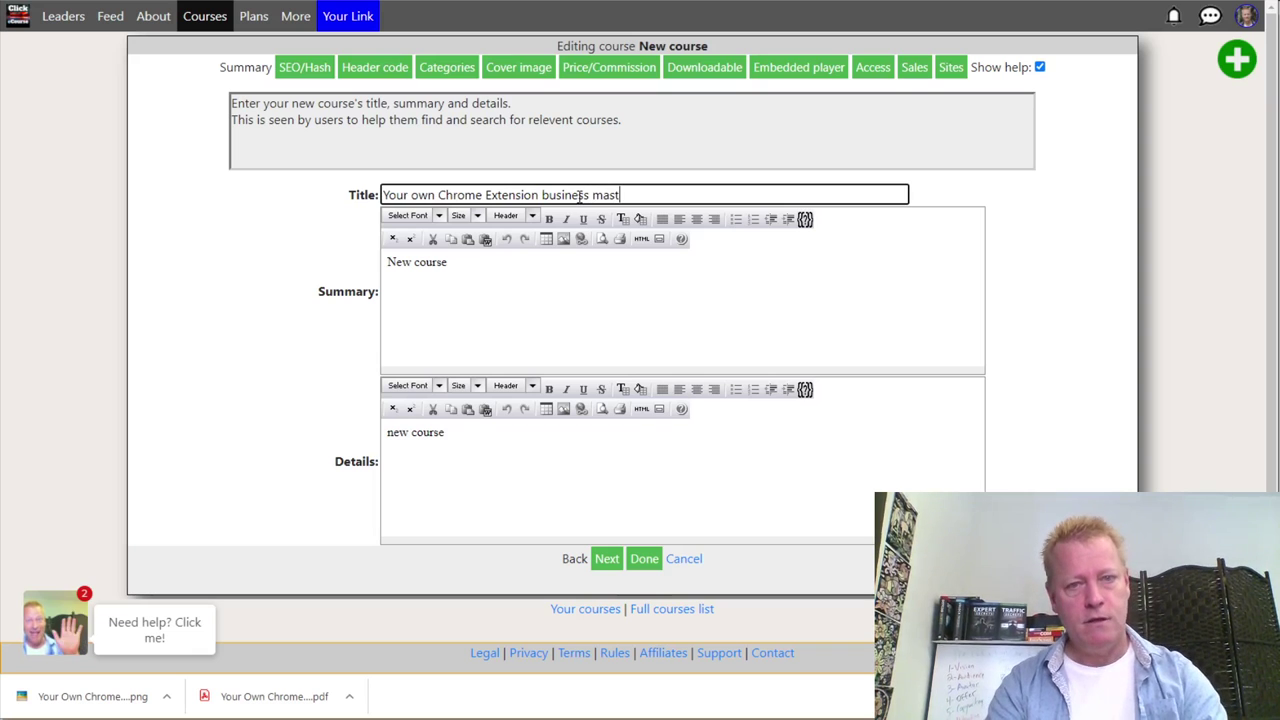
{"action": "type", "text": "er"}
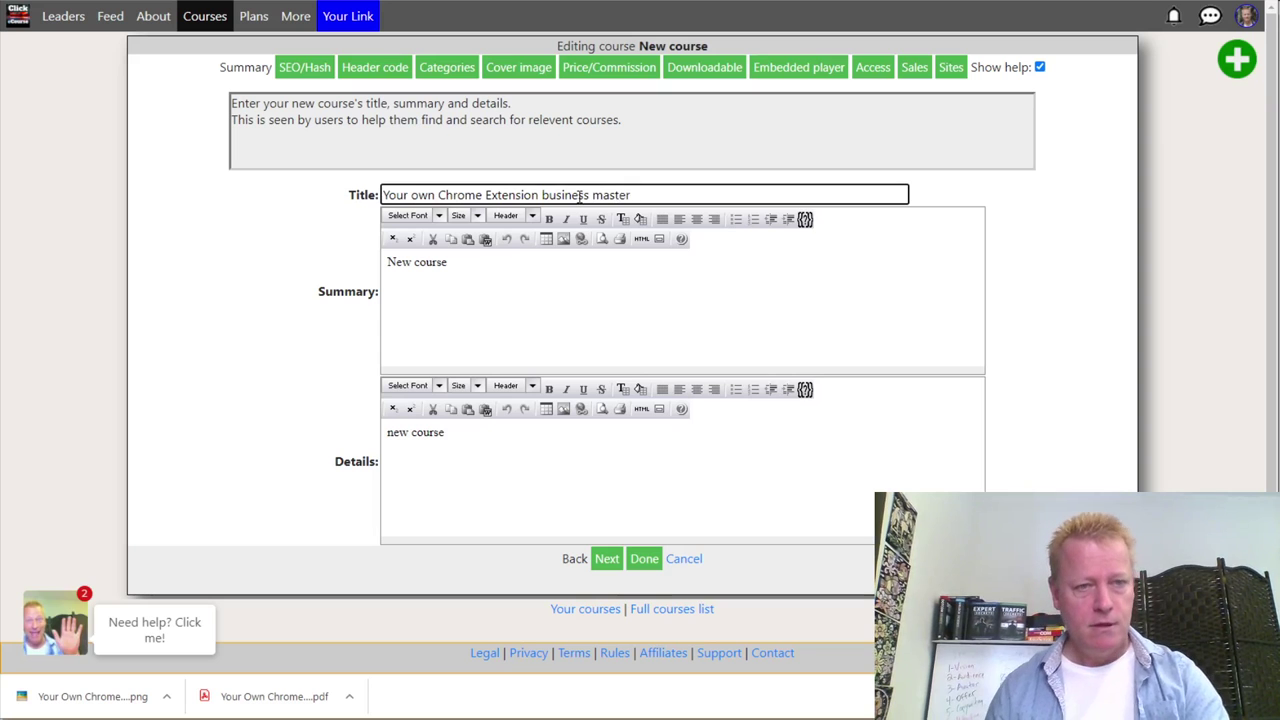
Replace the new course's summary with the intro course's "Learn how to start a successful Chrome Extension business"
{"action": "left_click", "coordinate": [446, 289]}
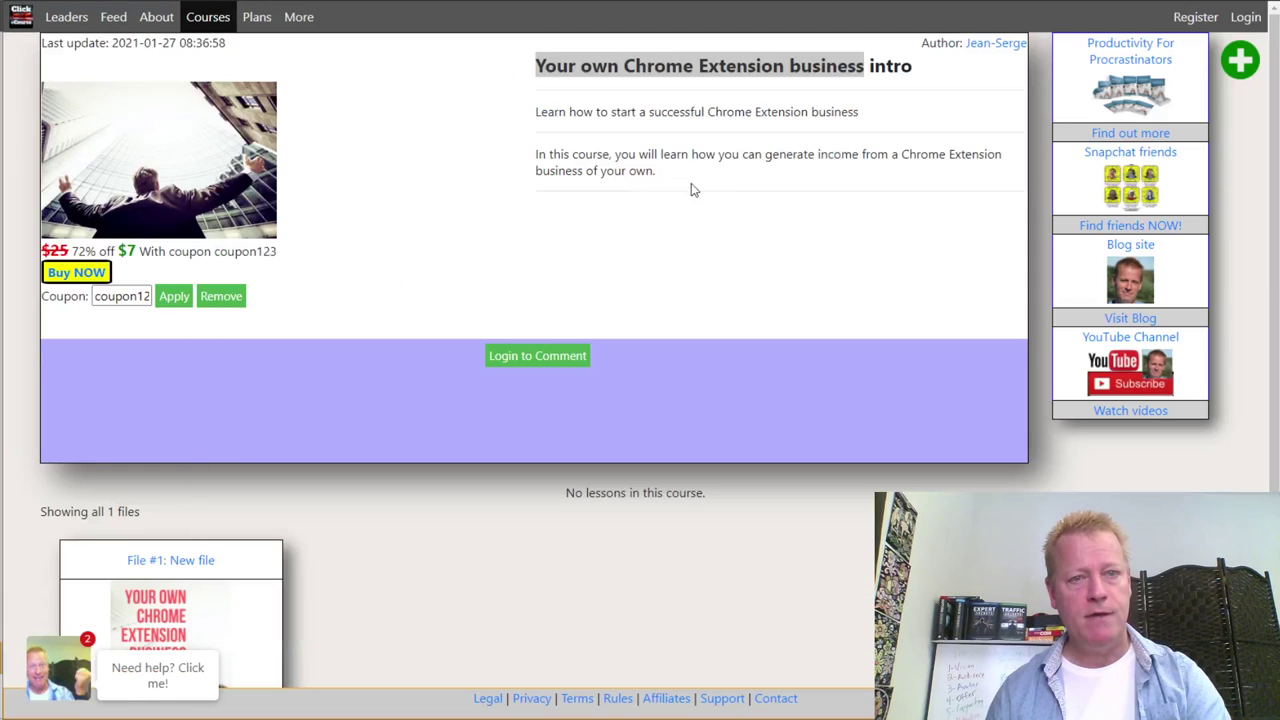
{"action": "left_click_drag", "start_coordinate": [864, 66], "coordinate": [535, 66]}
{"action": "left_click_drag", "start_coordinate": [536, 112], "coordinate": [877, 121]}
{"action": "key", "text": "ctrl+c"}
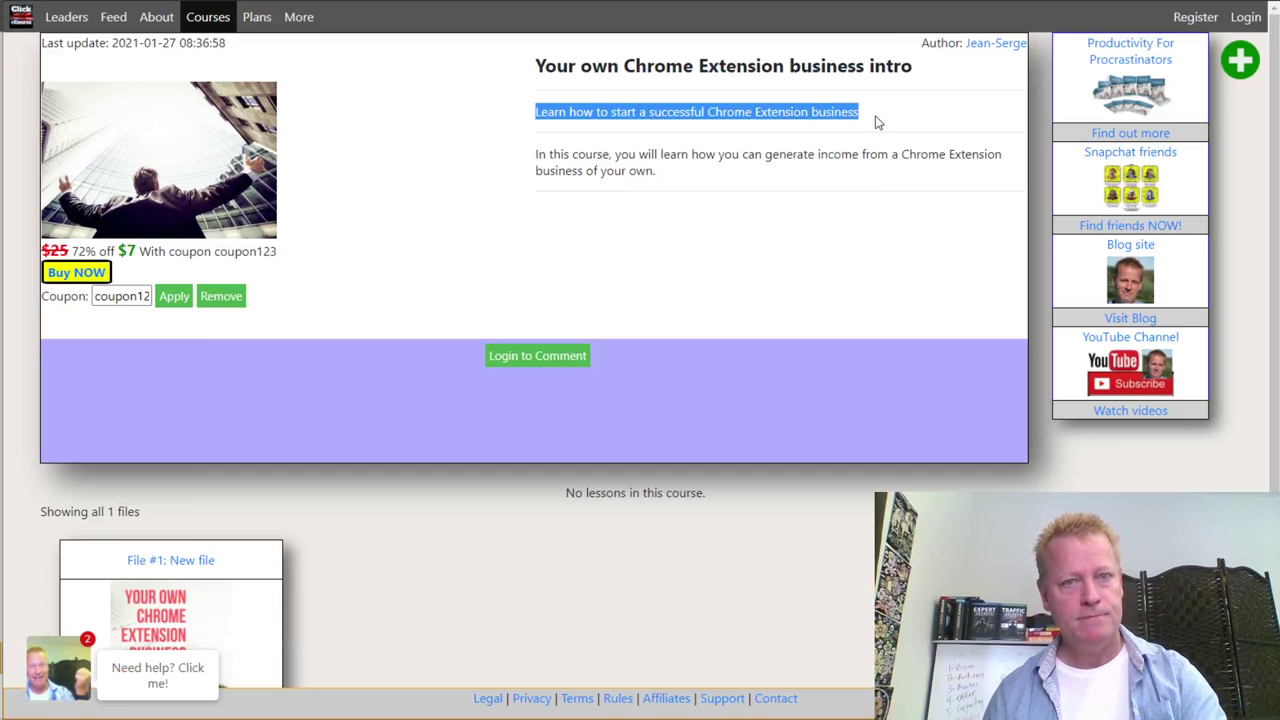
{"action": "key", "text": "alt+Tab"}
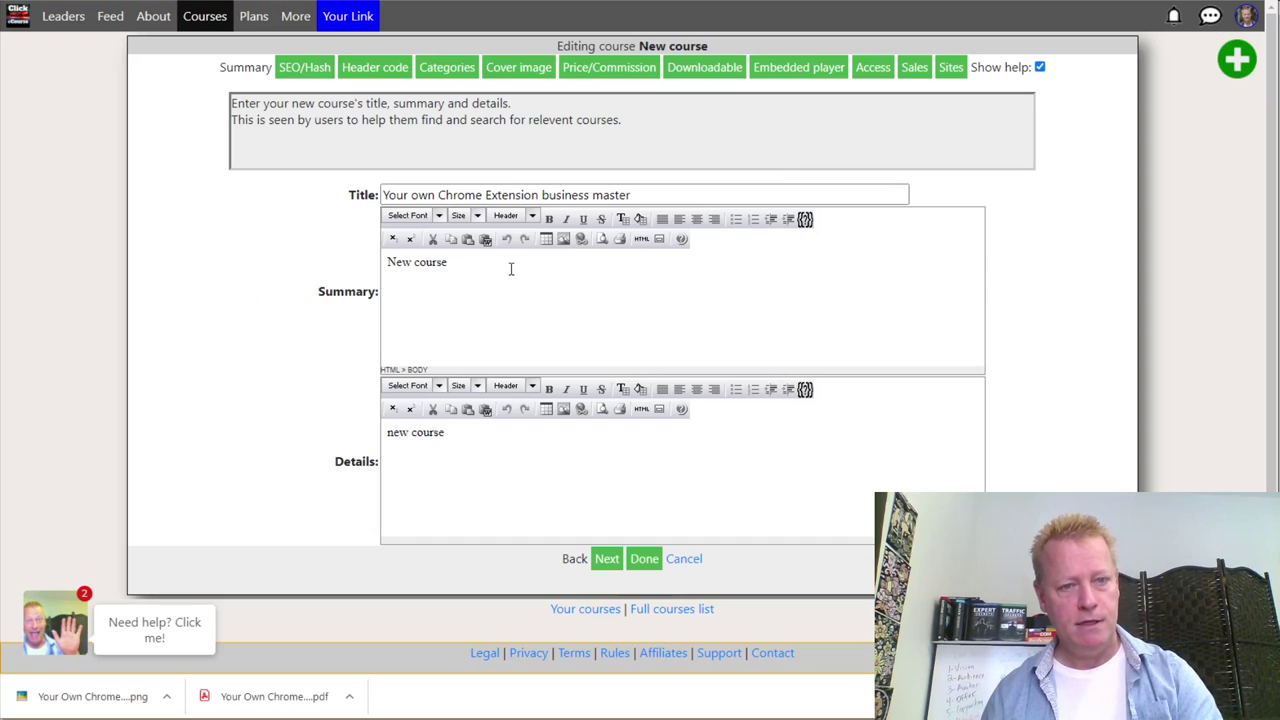
{"action": "key", "text": "ctrl+a"}
{"action": "key", "text": "ctrl+v"}
Replace the new course's details with the intro course's description paragraph about generating income from a Chrome Extension business
{"action": "left_click", "coordinate": [478, 449]}
{"action": "key", "text": "alt+Tab"}
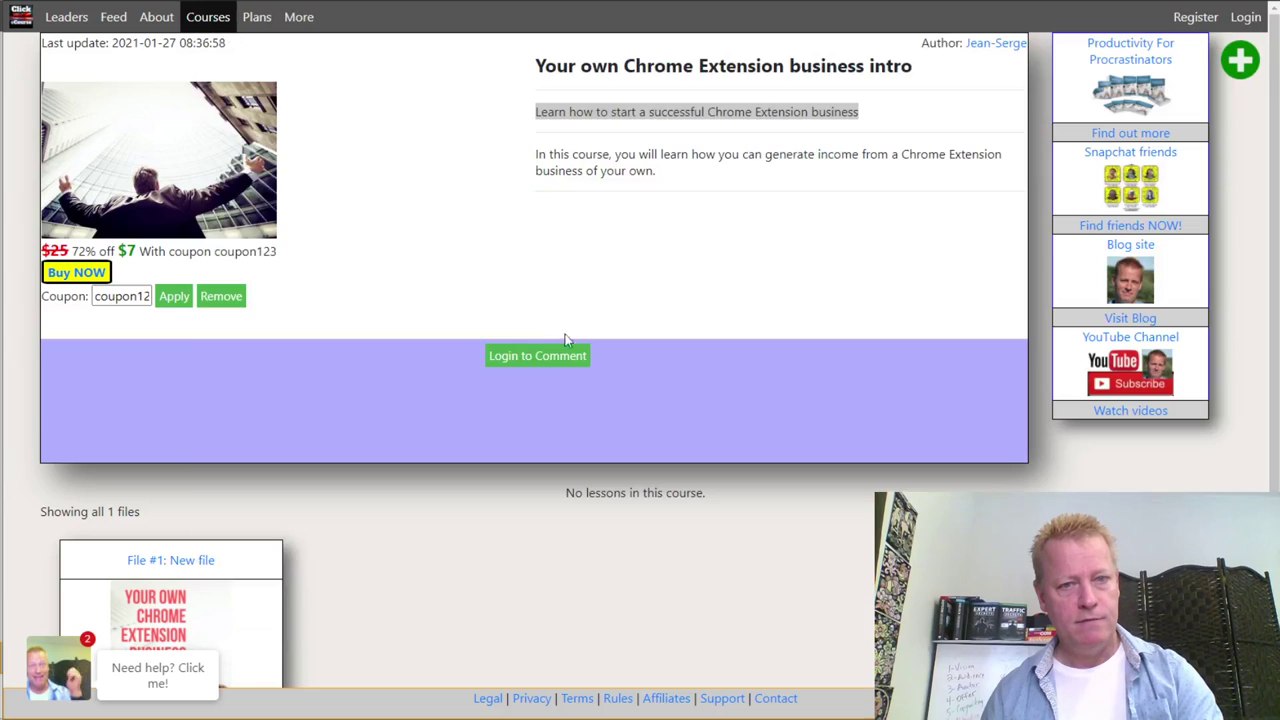
{"action": "mouse_move", "coordinate": [534, 158]}
{"action": "left_mouse_down"}
{"action": "mouse_move", "coordinate": [622, 156]}
{"action": "mouse_move", "coordinate": [536, 165]}
{"action": "left_mouse_up"}
{"action": "key", "text": "ctrl+c"}
{"action": "left_click", "coordinate": [633, 166]}
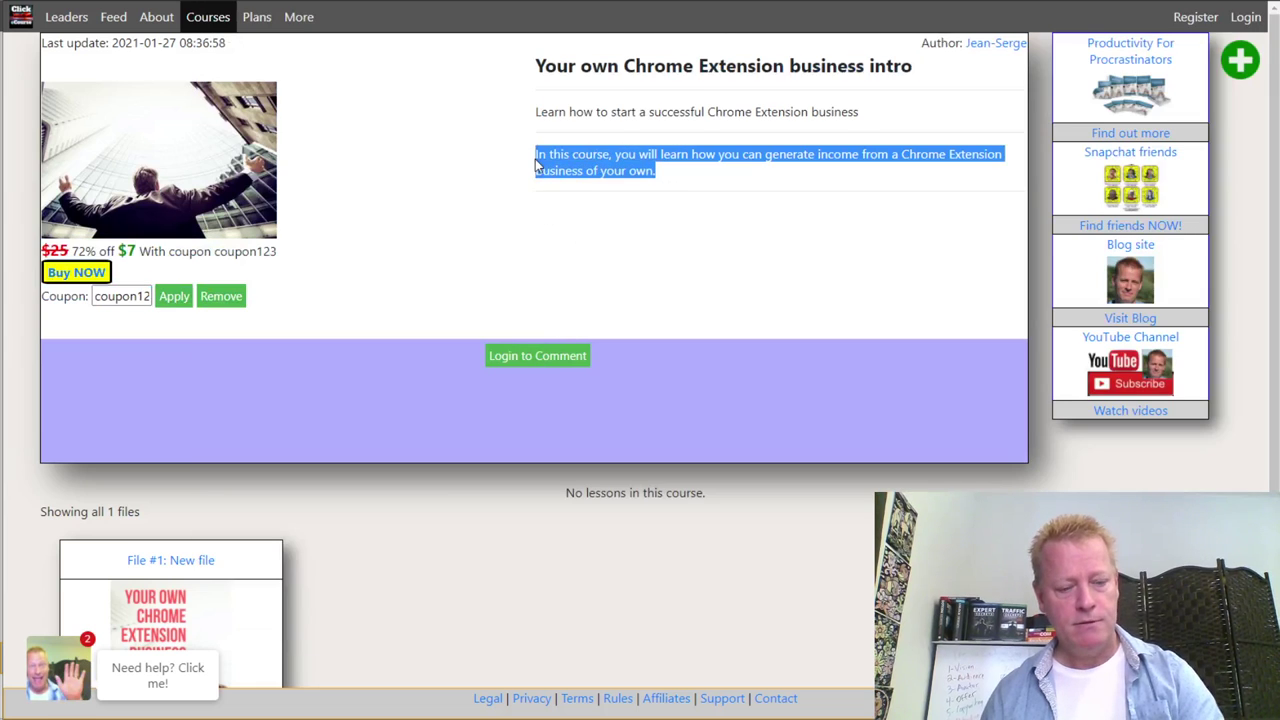
{"action": "key", "text": "alt+Tab"}
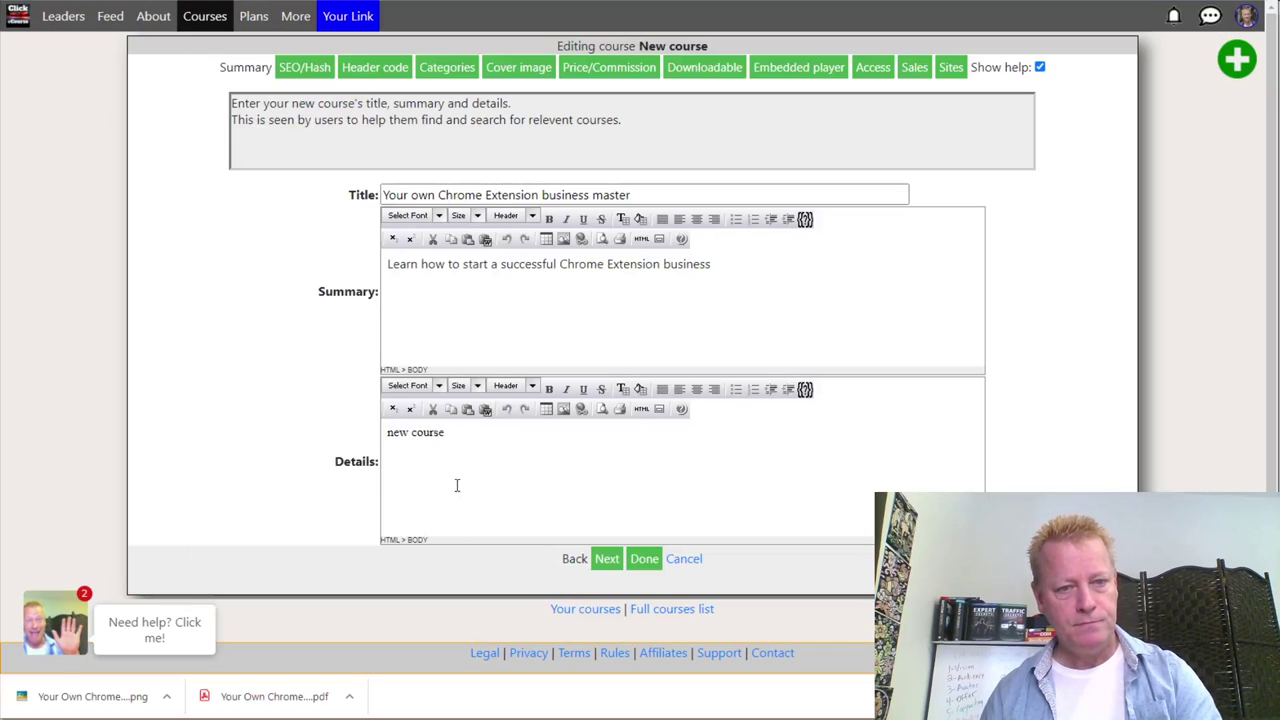
{"action": "key", "text": "ctrl+a"}
{"action": "key", "text": "ctrl+v"}
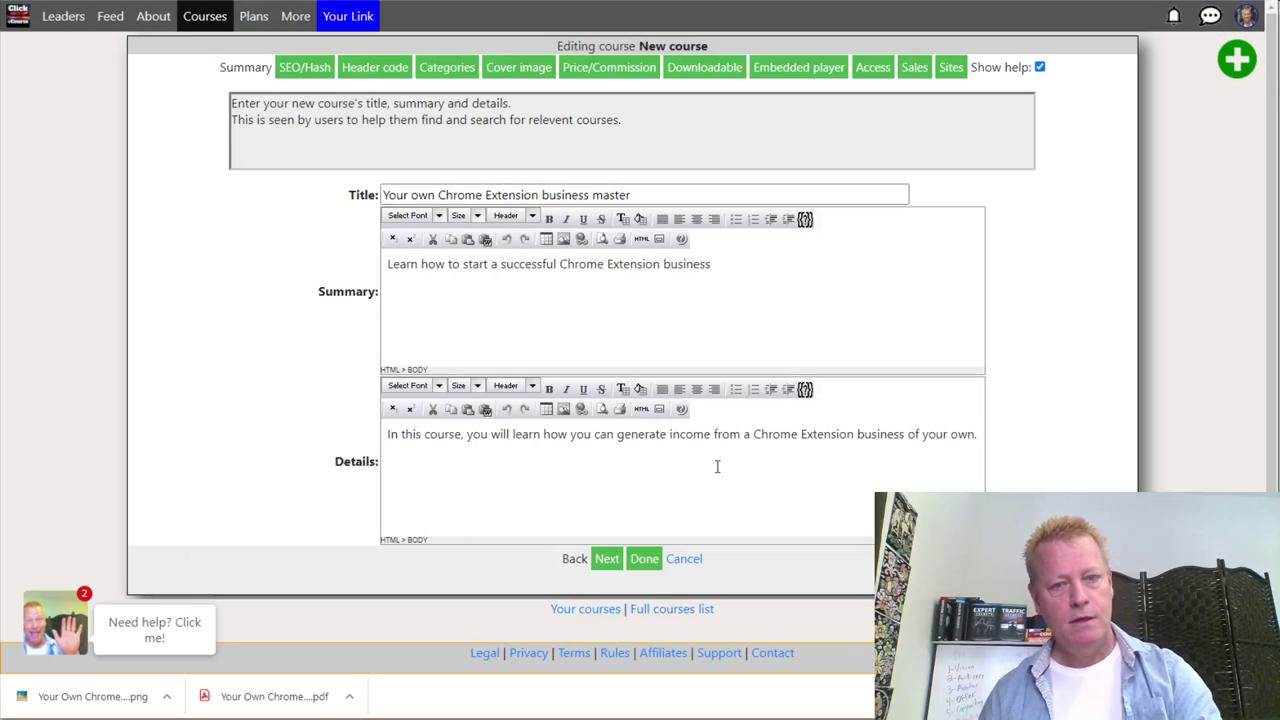
Insert a line above the details paragraph reading "As a follow-up to the introduction course"
{"action": "key", "text": "Home"}
{"action": "key", "text": "Return"}
{"action": "key", "text": "Up"}
{"action": "type", "text": "As a followup to the"}
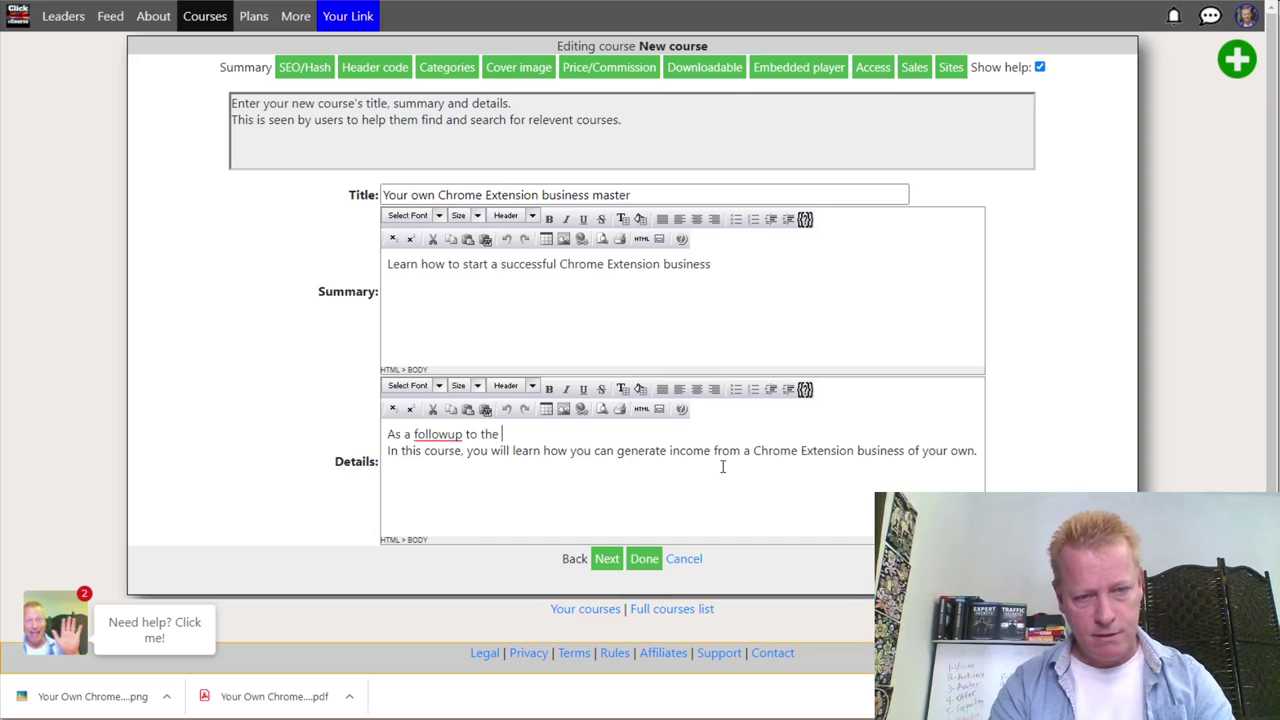
{"action": "left_click", "coordinate": [448, 433]}
{"action": "type", "text": "-"}
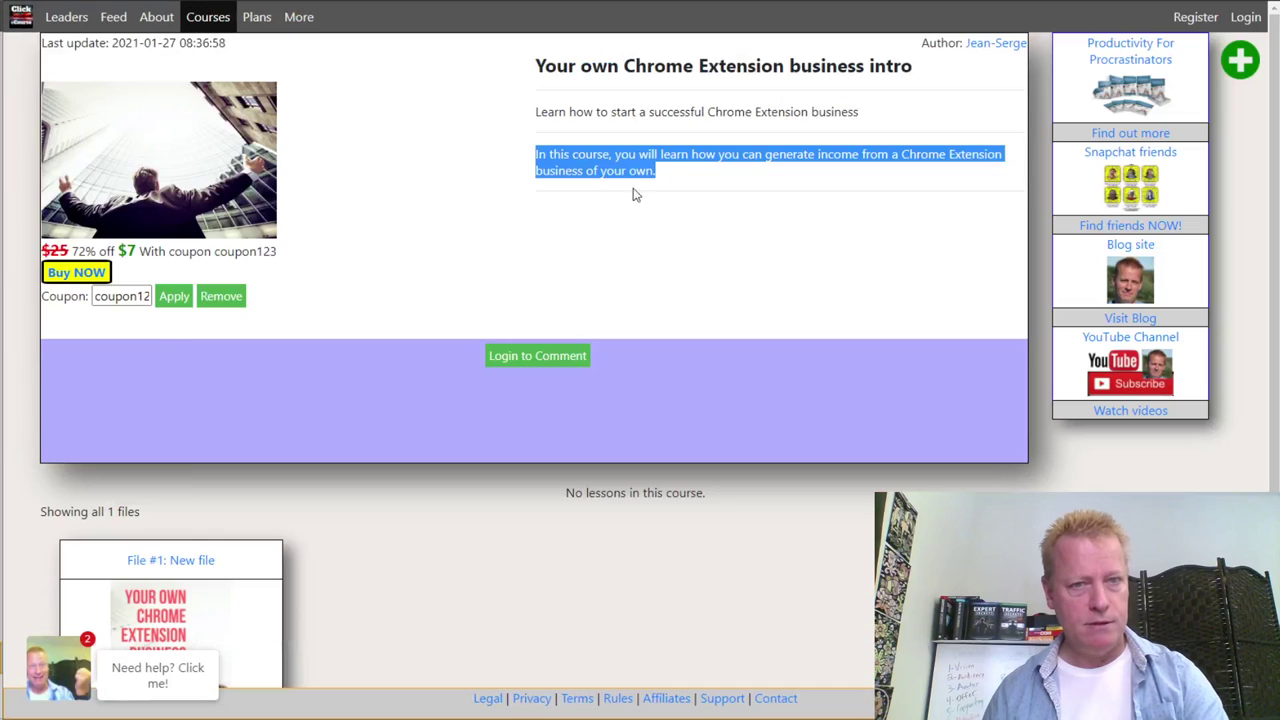
{"action": "left_click", "coordinate": [595, 78]}
{"action": "left_click_drag", "start_coordinate": [537, 66], "coordinate": [918, 76]}
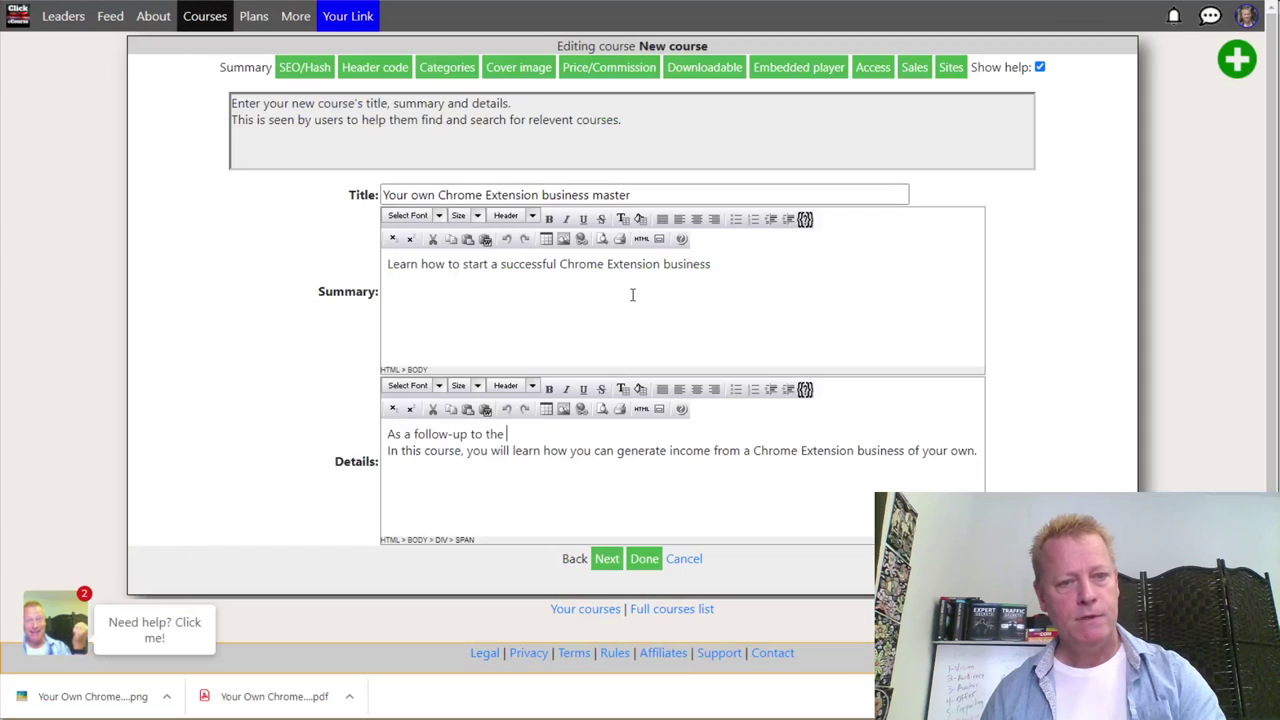
{"action": "type", "text": "introduction course"}
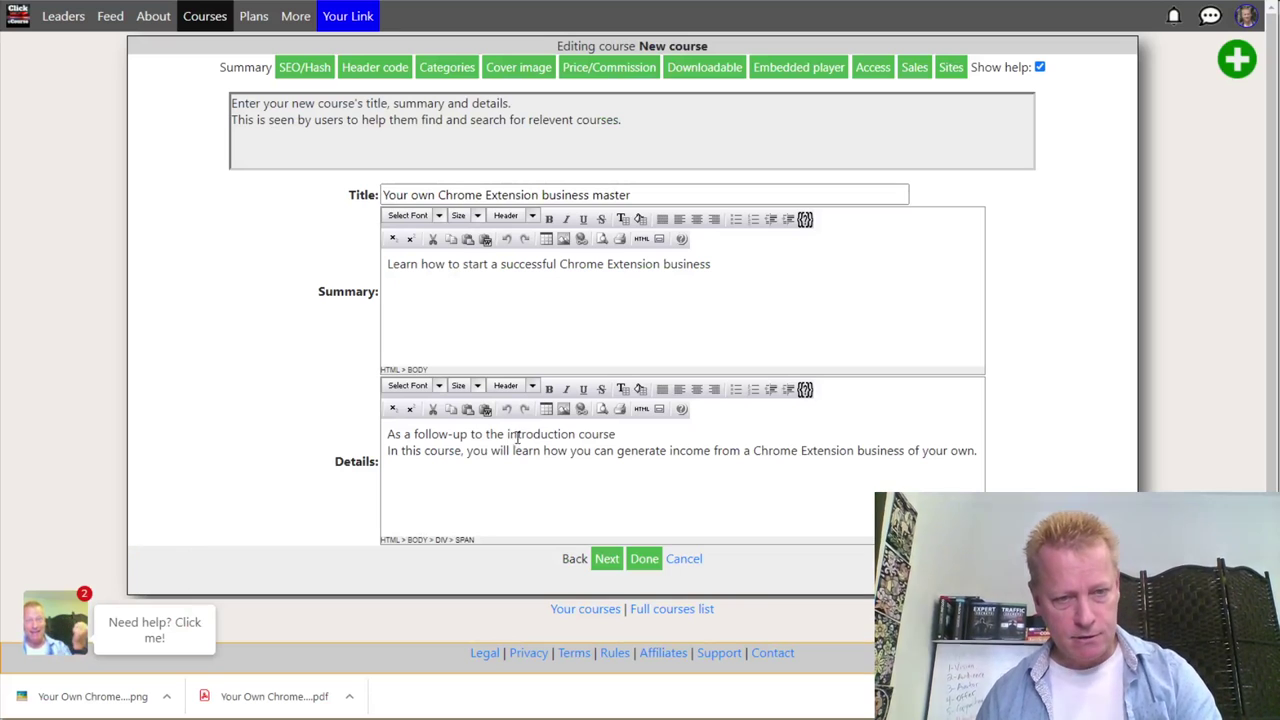
{"action": "left_click_drag", "start_coordinate": [507, 434], "coordinate": [541, 430]}
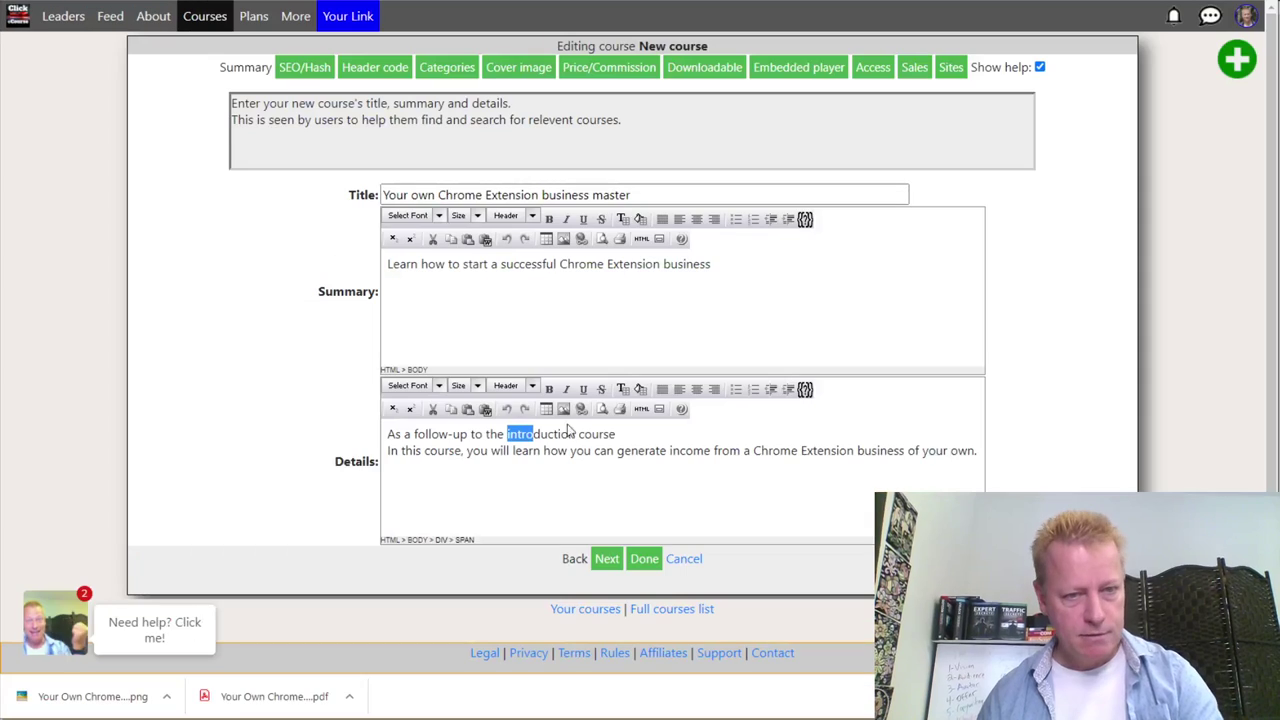
{"action": "left_click", "coordinate": [543, 434]}
{"action": "left_click_drag", "start_coordinate": [506, 434], "coordinate": [620, 430]}
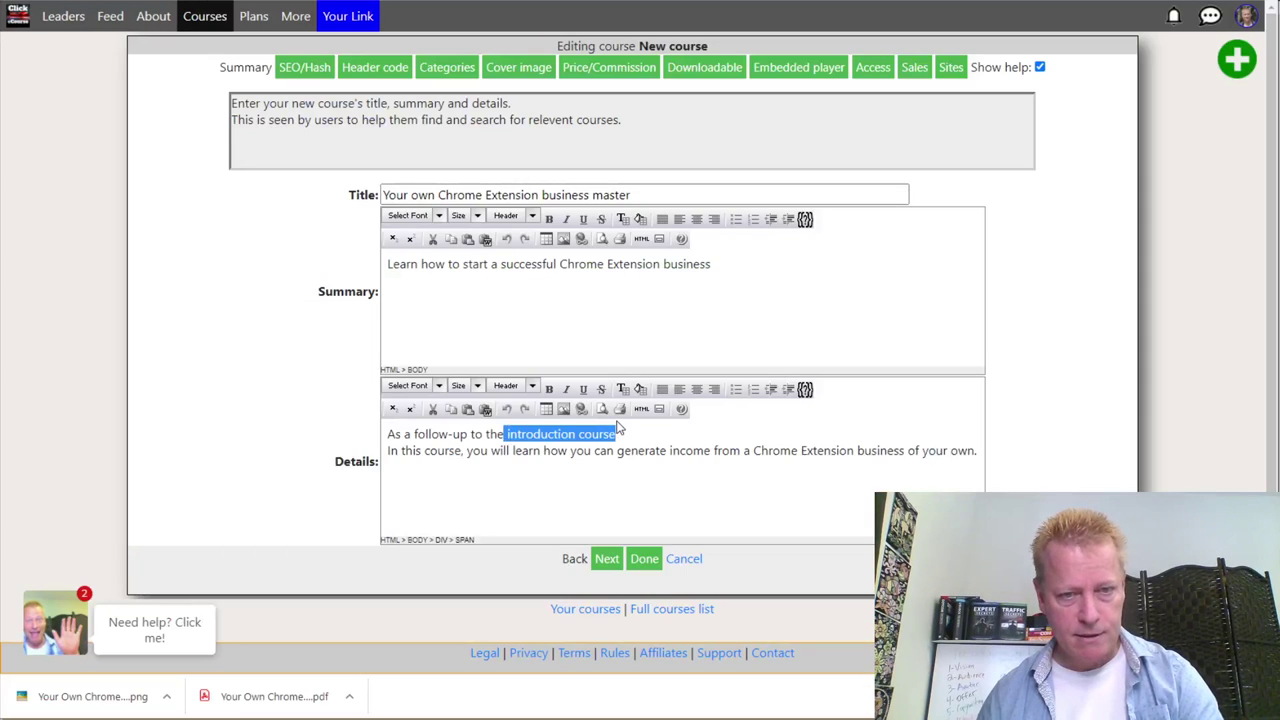
{"action": "left_click", "coordinate": [582, 409]}
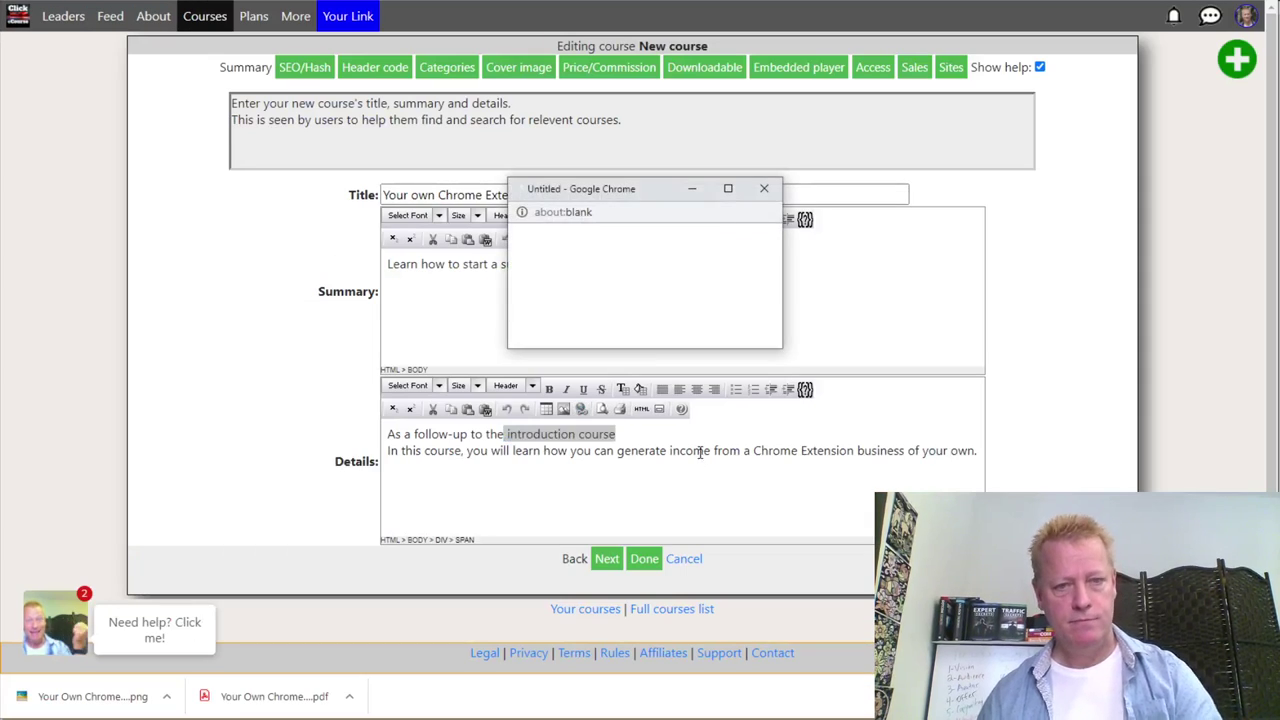
{"action": "type", "text": "https://www.clickecourse.com/?p=course&cid=140"}
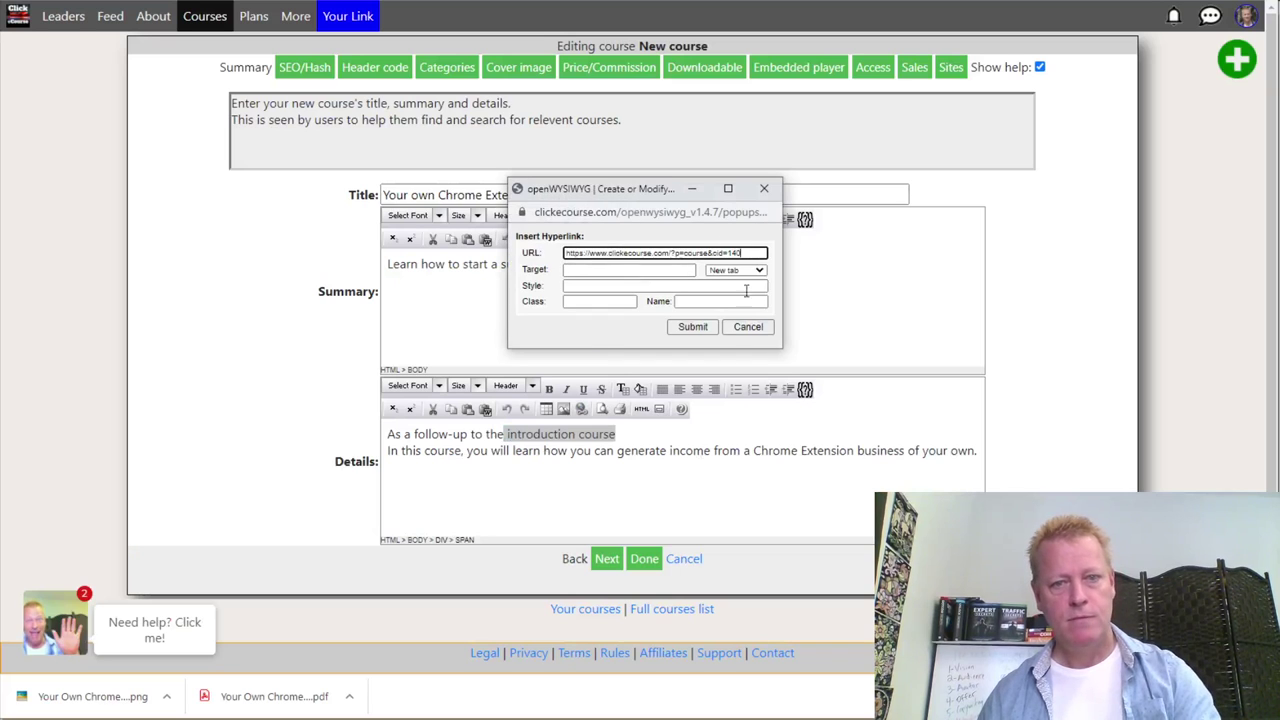
{"action": "left_click", "coordinate": [692, 326]}
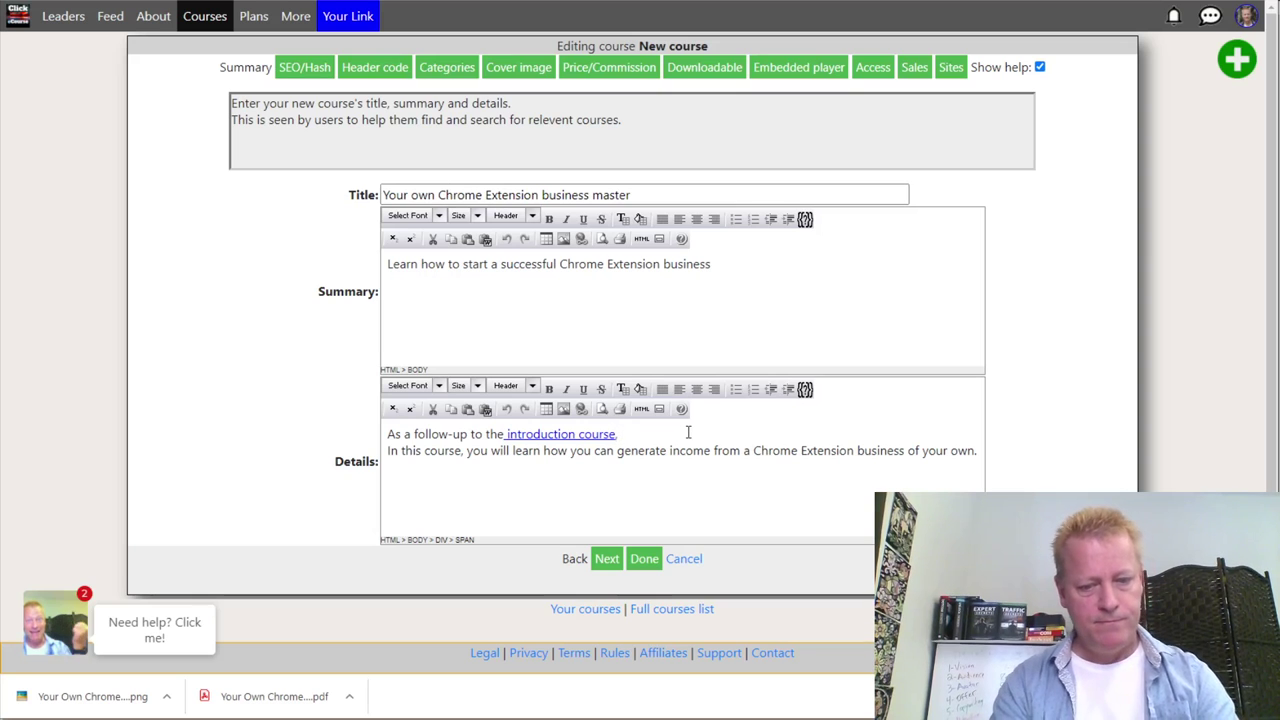
Continue the details' first line with "get more in depth into how to actually do this" and add a blank line below it
{"action": "type", "text": "et more in-depth into how to act"}
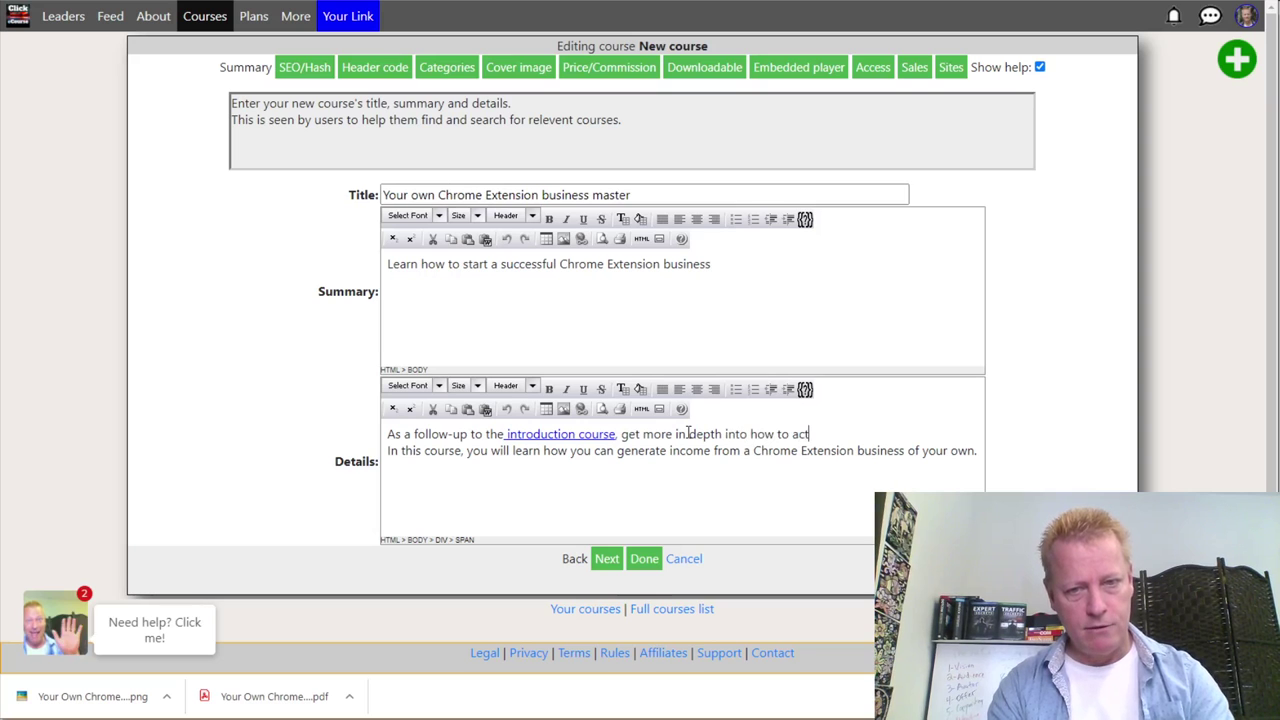
{"action": "type", "text": "io"}
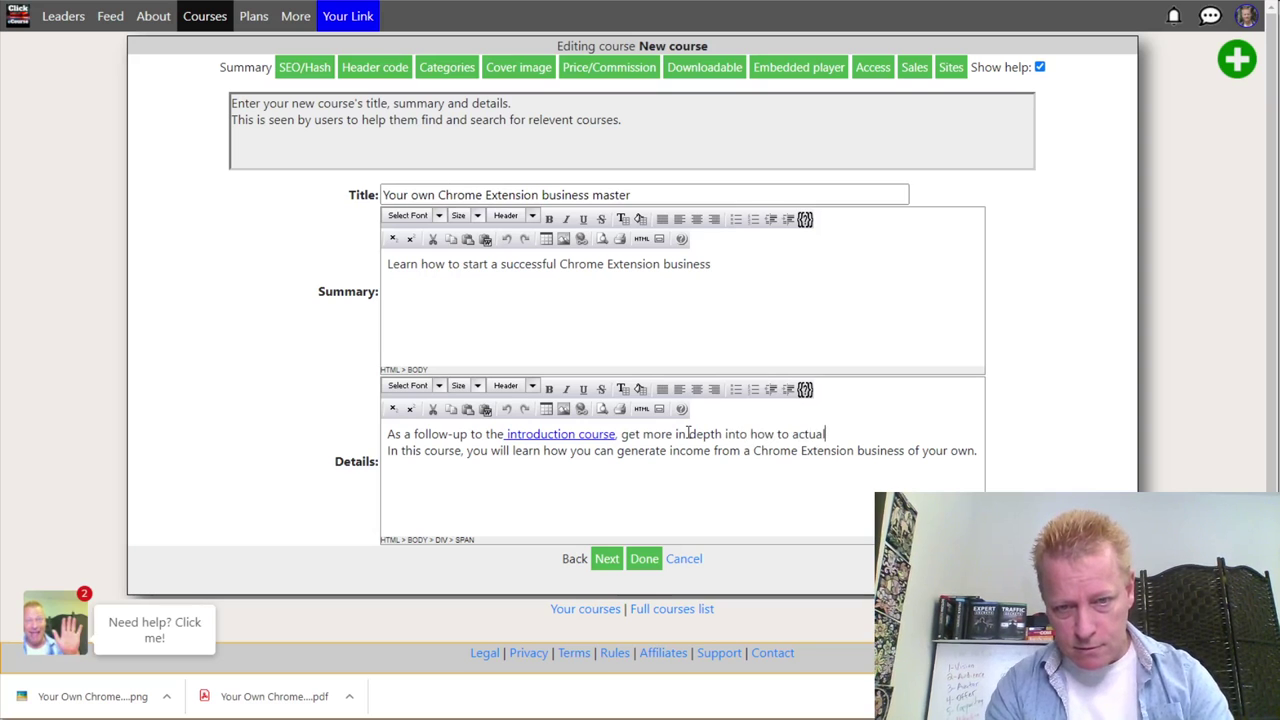
{"action": "type", "text": "s"}
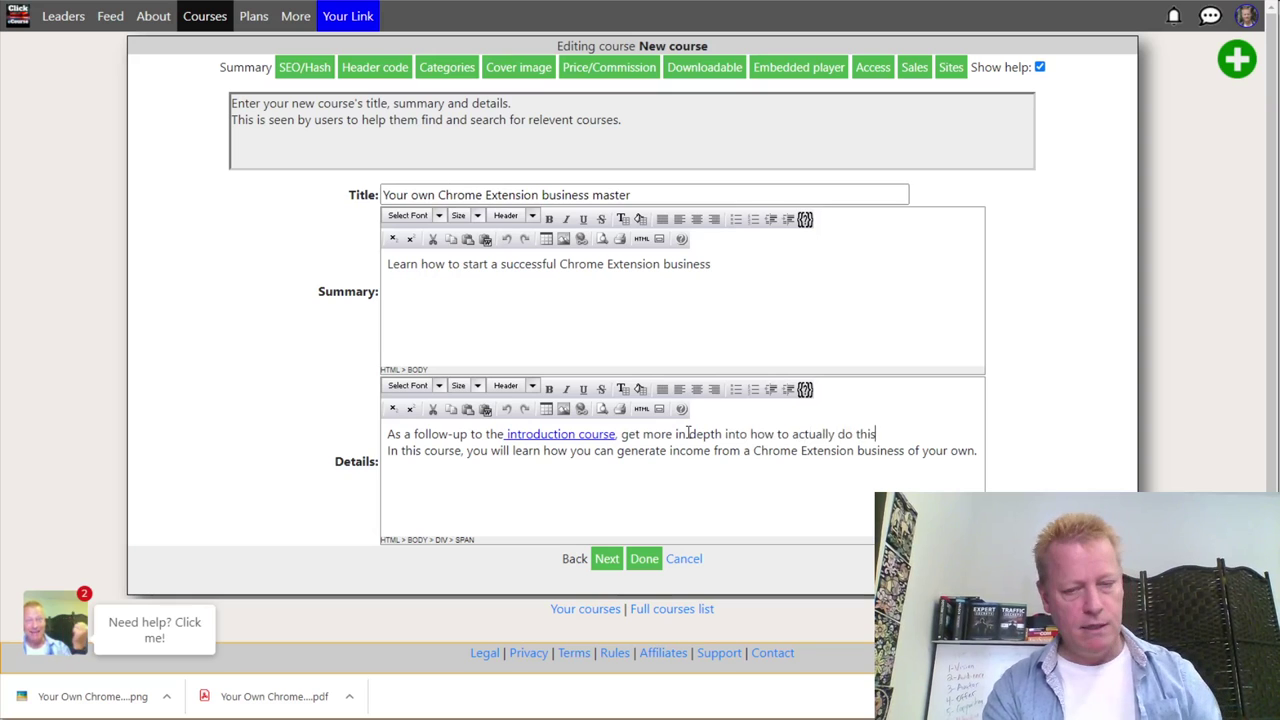
{"action": "key", "text": "Return"}
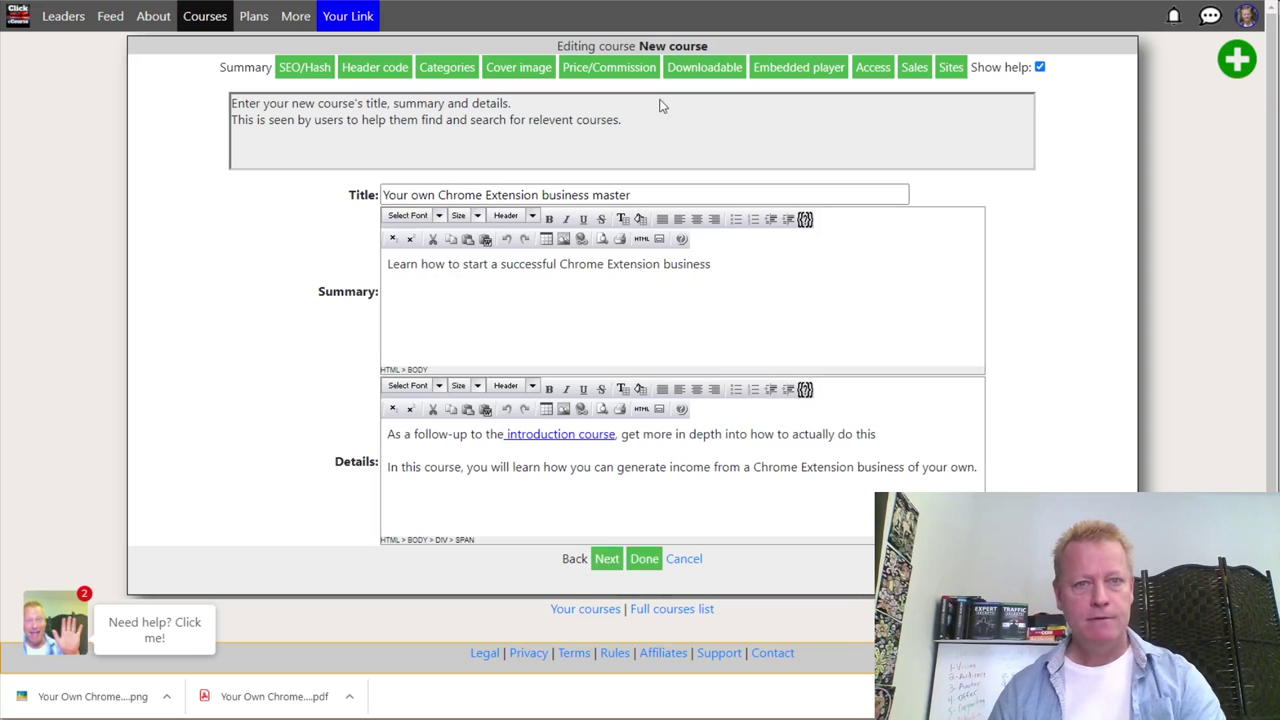
Open the course's cover image settings, and open the Unsplash JPG from the Downloads folder for editing in Paint
{"action": "left_click", "coordinate": [522, 76]}
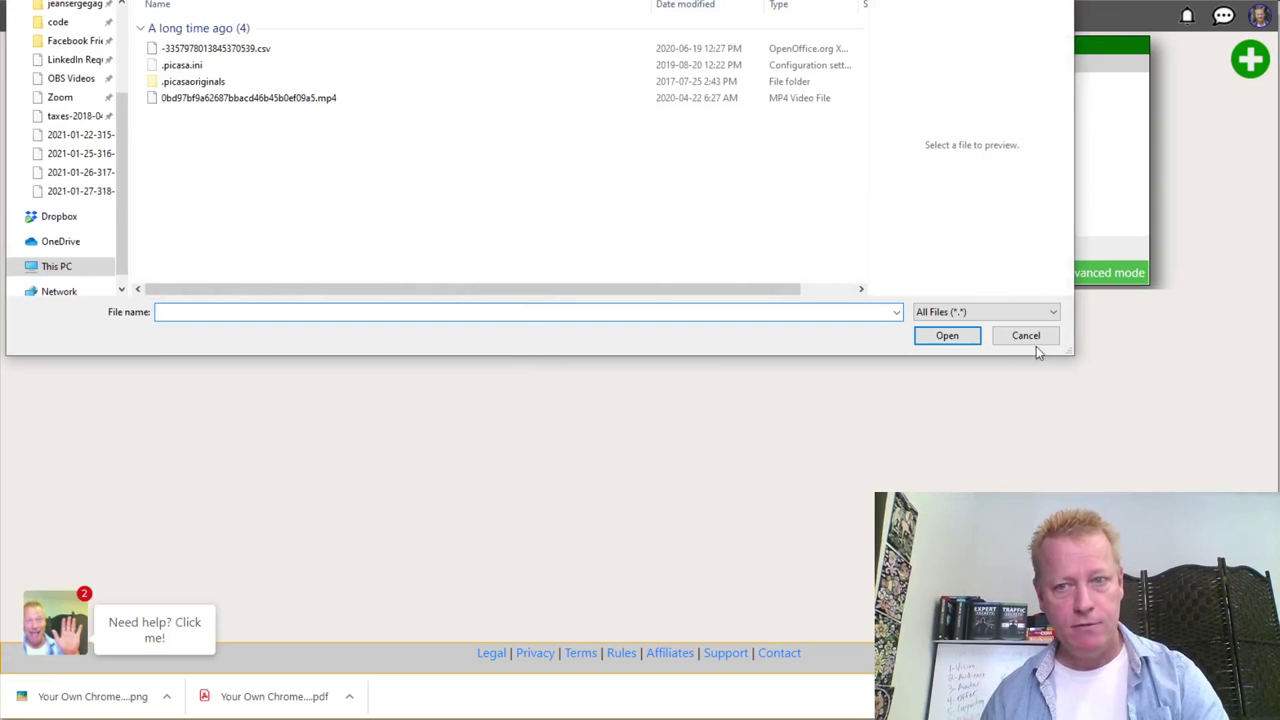
{"action": "left_click", "coordinate": [1030, 339]}
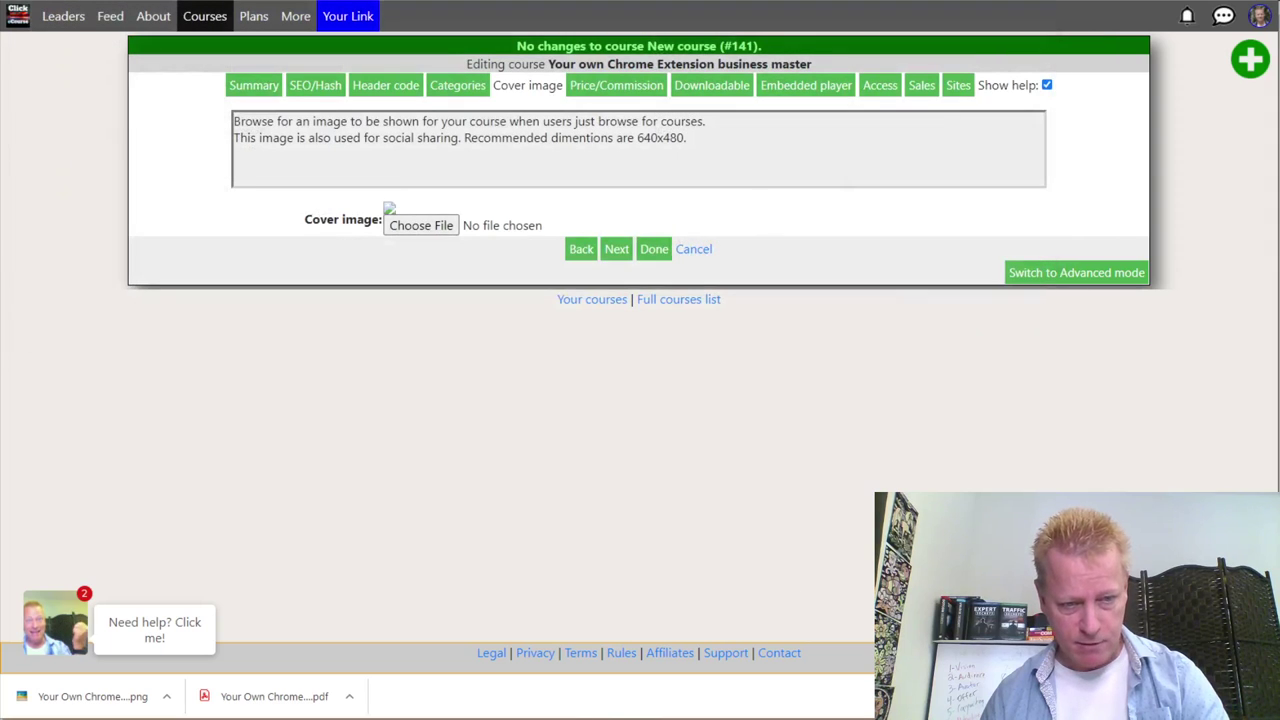
{"action": "mouse_move", "coordinate": [406, 718]}
{"action": "left_click", "coordinate": [647, 668]}
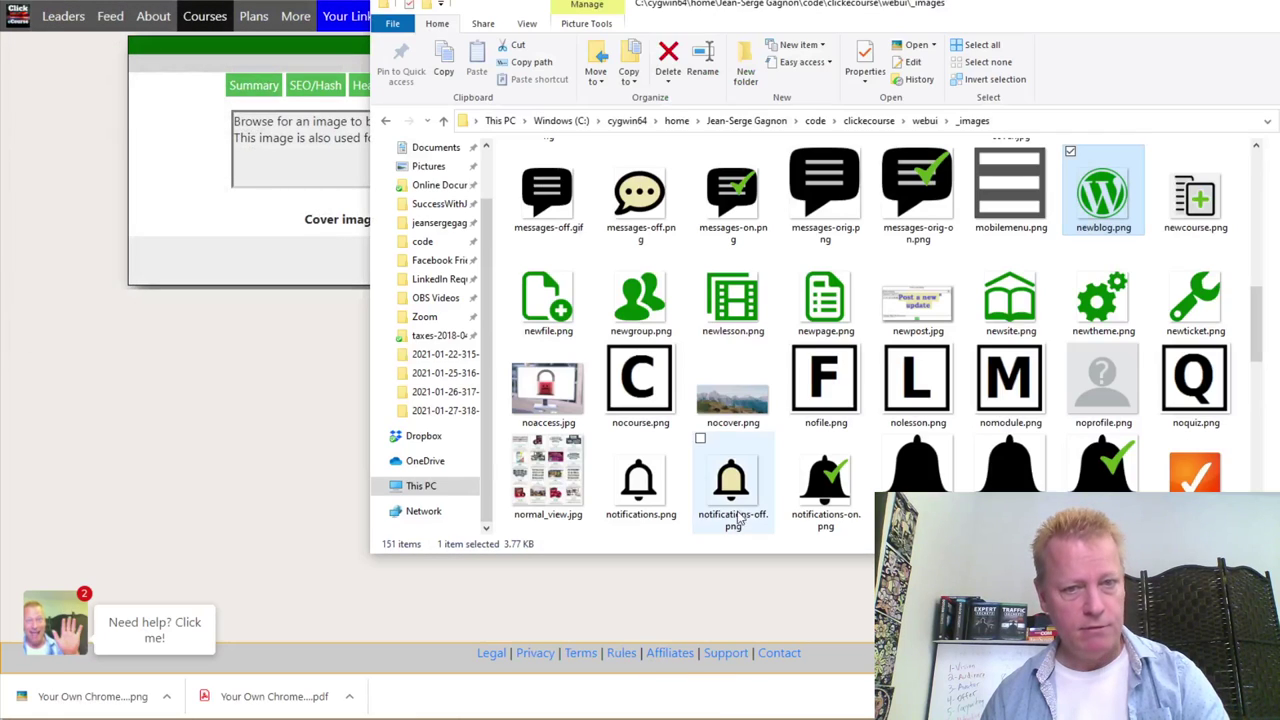
{"action": "left_click_drag", "start_coordinate": [488, 224], "coordinate": [493, 122]}
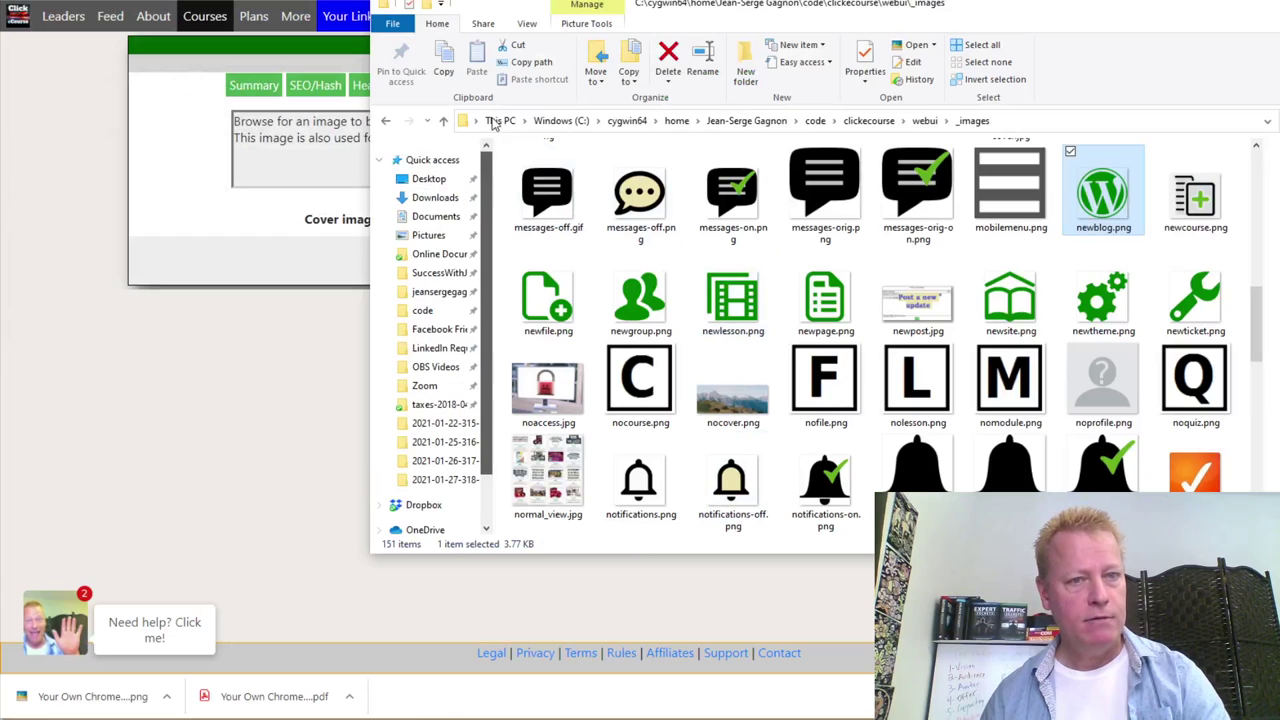
{"action": "left_click", "coordinate": [433, 197]}
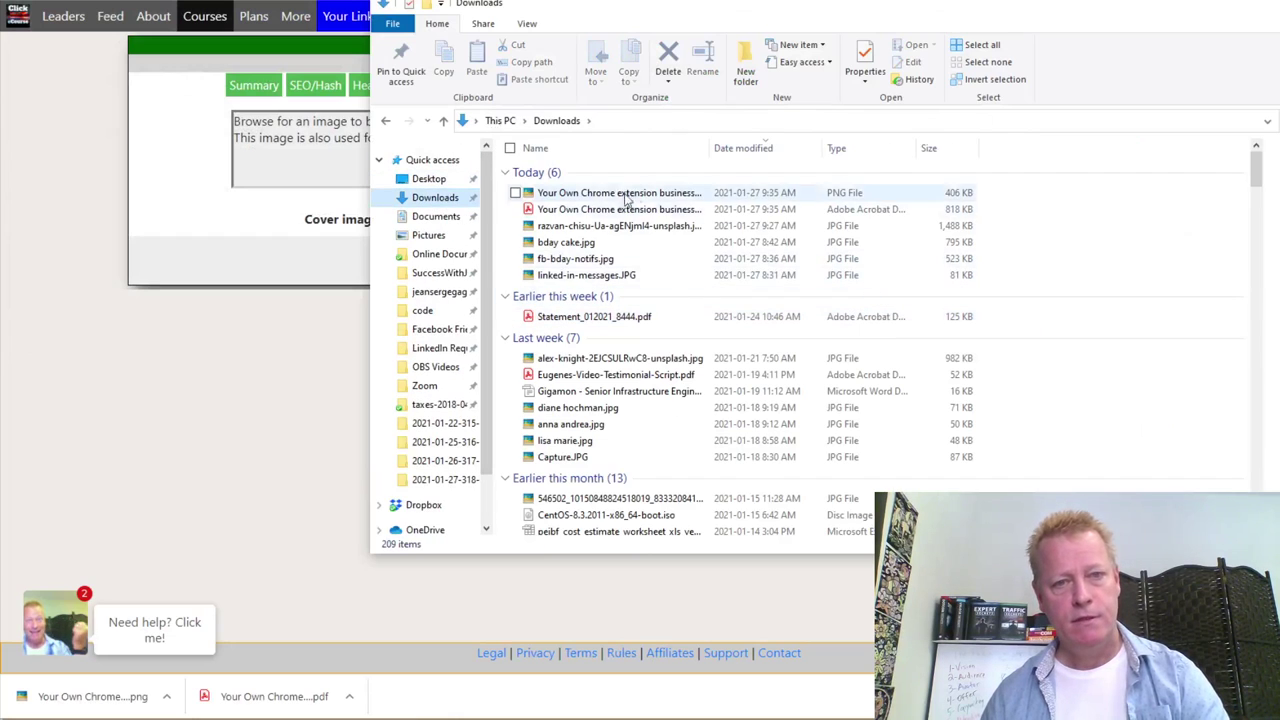
{"action": "double_click", "coordinate": [577, 226]}
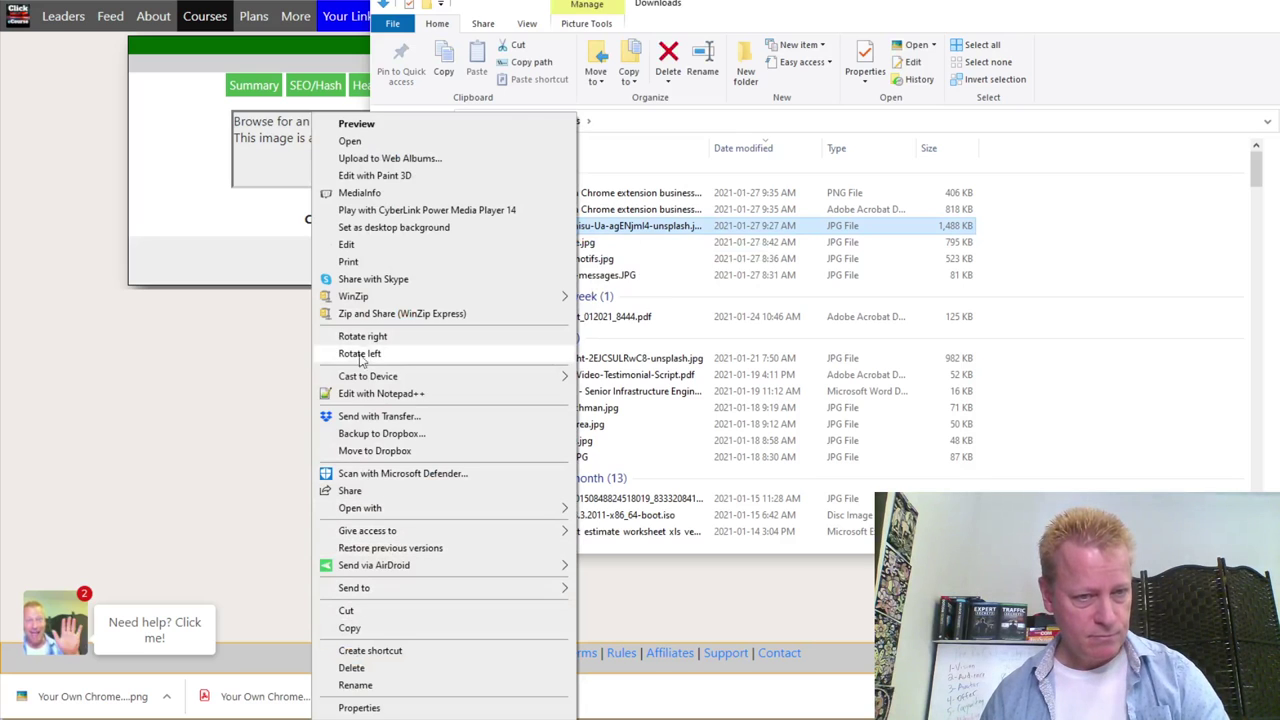
{"action": "left_click", "coordinate": [387, 248]}
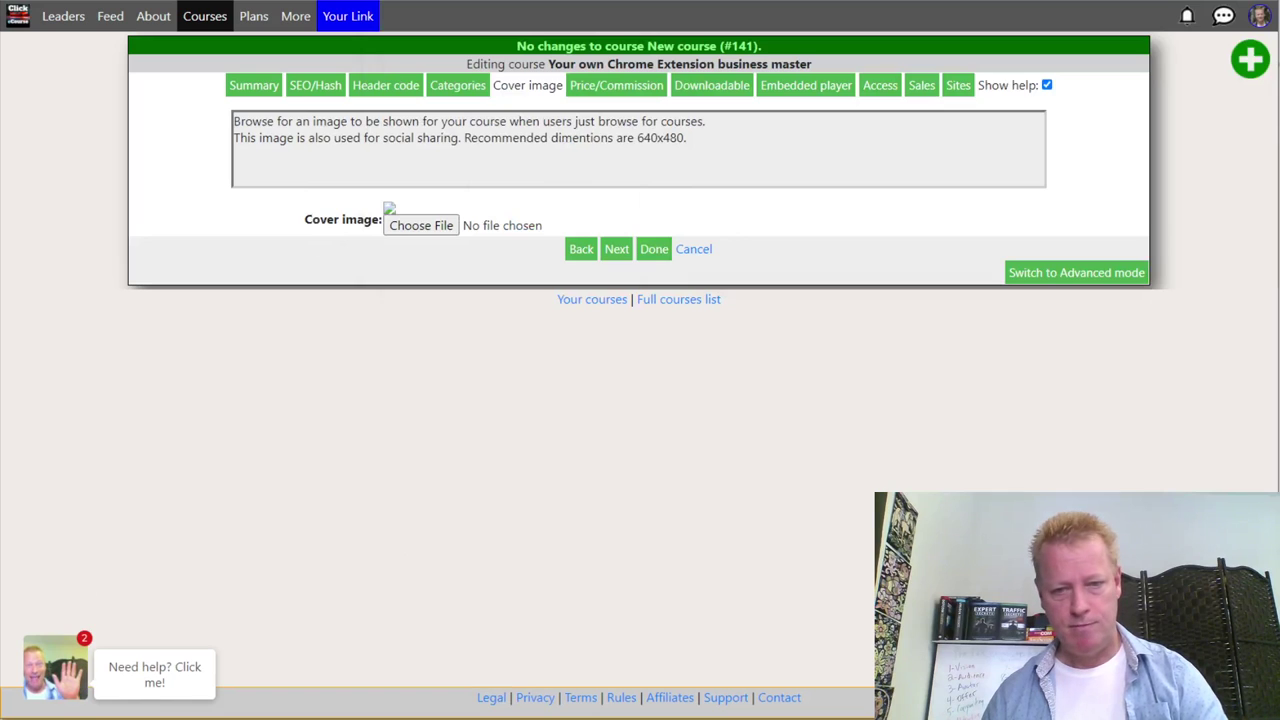
{"action": "key", "text": "alt+Tab"}
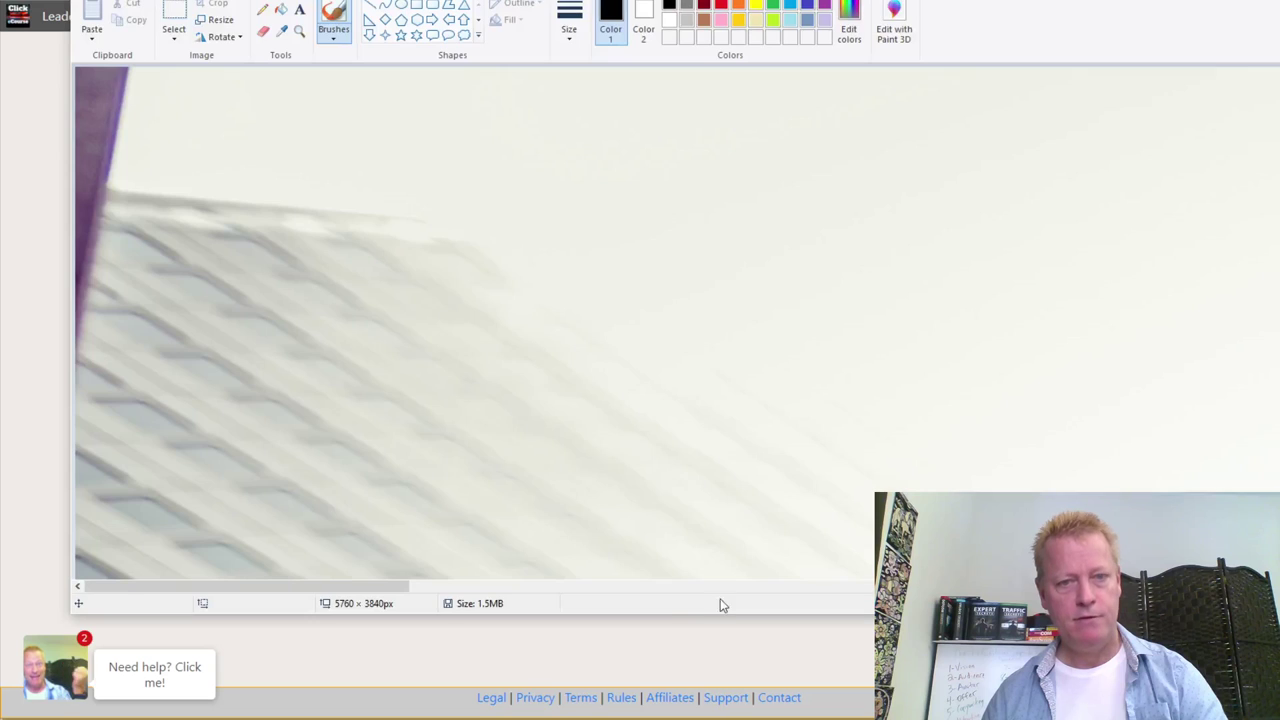
Add the text "Master" over the bright sky of the photo and set its font size to 300
{"action": "left_click", "coordinate": [1197, 603]}
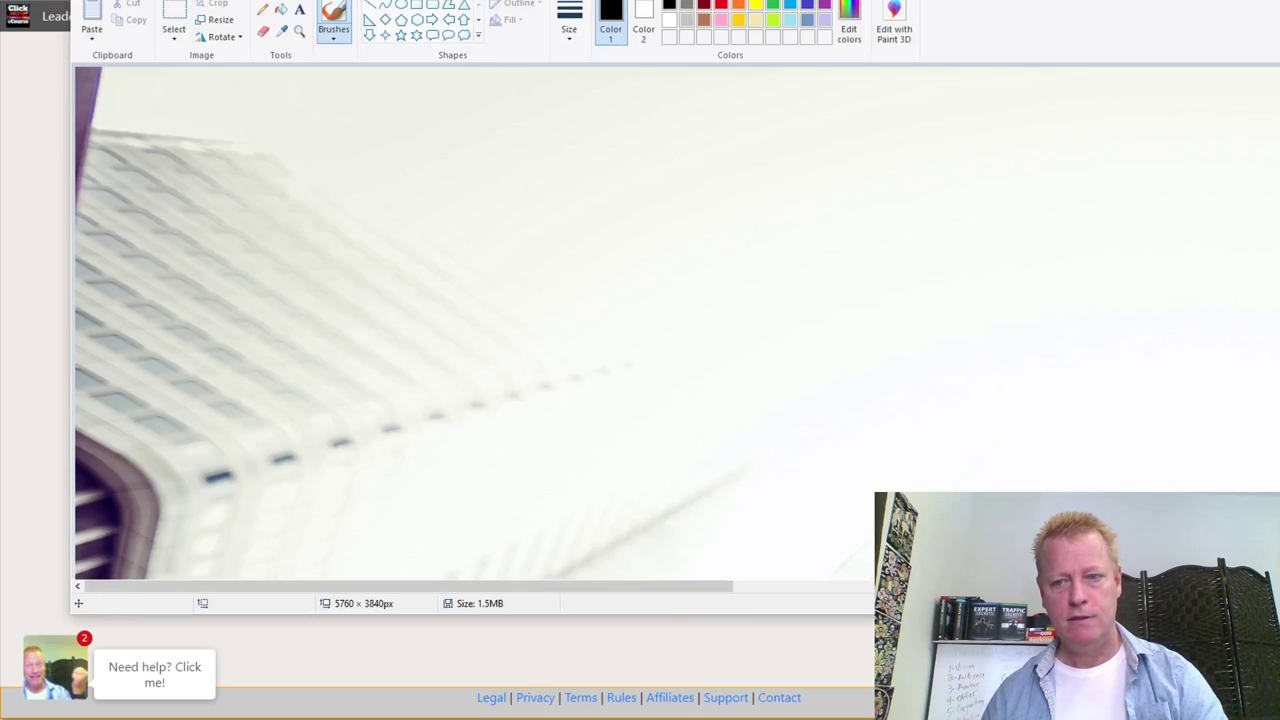
{"action": "left_click", "coordinate": [1197, 603]}
{"action": "left_click", "coordinate": [1197, 603]}
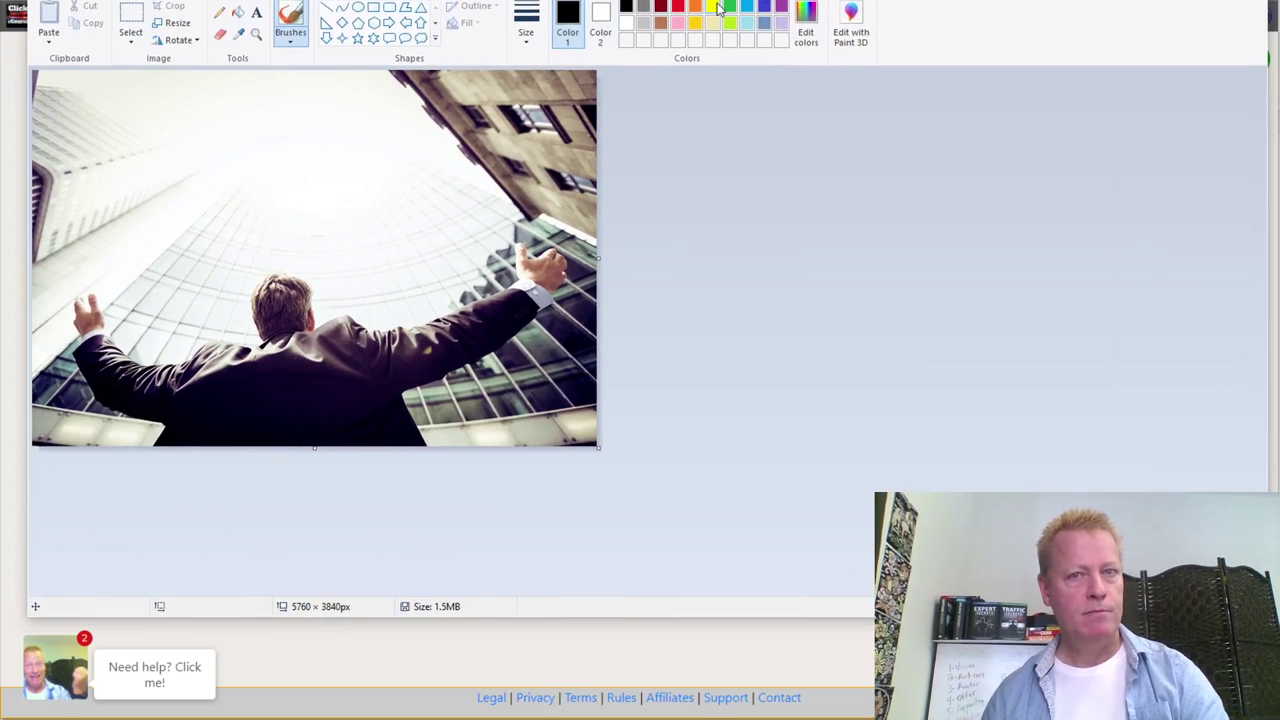
{"action": "left_click", "coordinate": [256, 12]}
{"action": "left_click", "coordinate": [172, 172]}
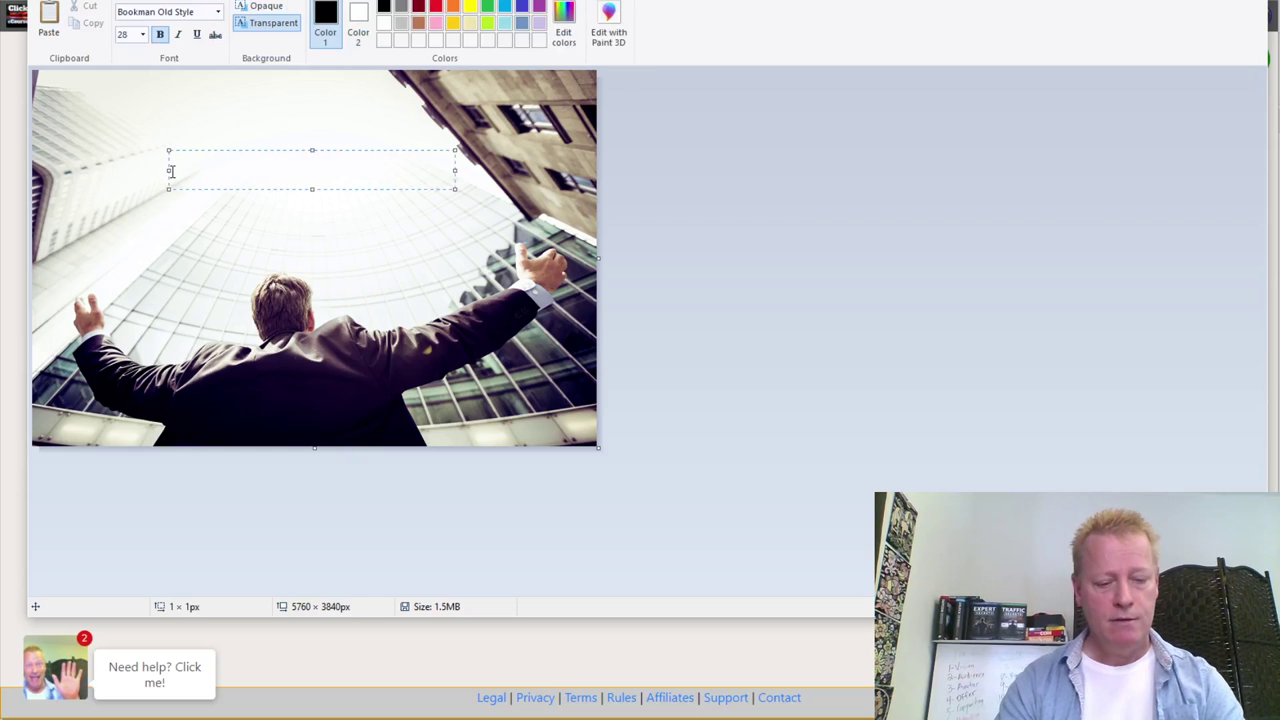
{"action": "key", "text": "ctrl+a"}
{"action": "left_click", "coordinate": [143, 34]}
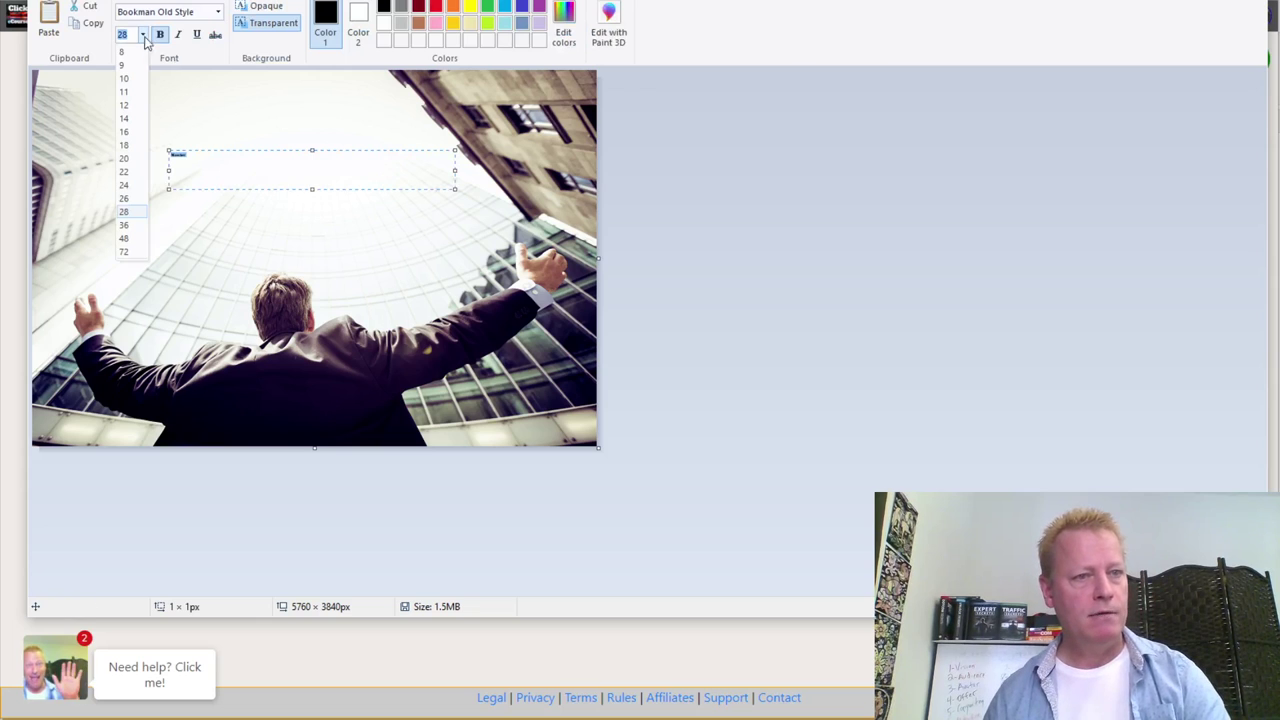
{"action": "left_click", "coordinate": [125, 251]}
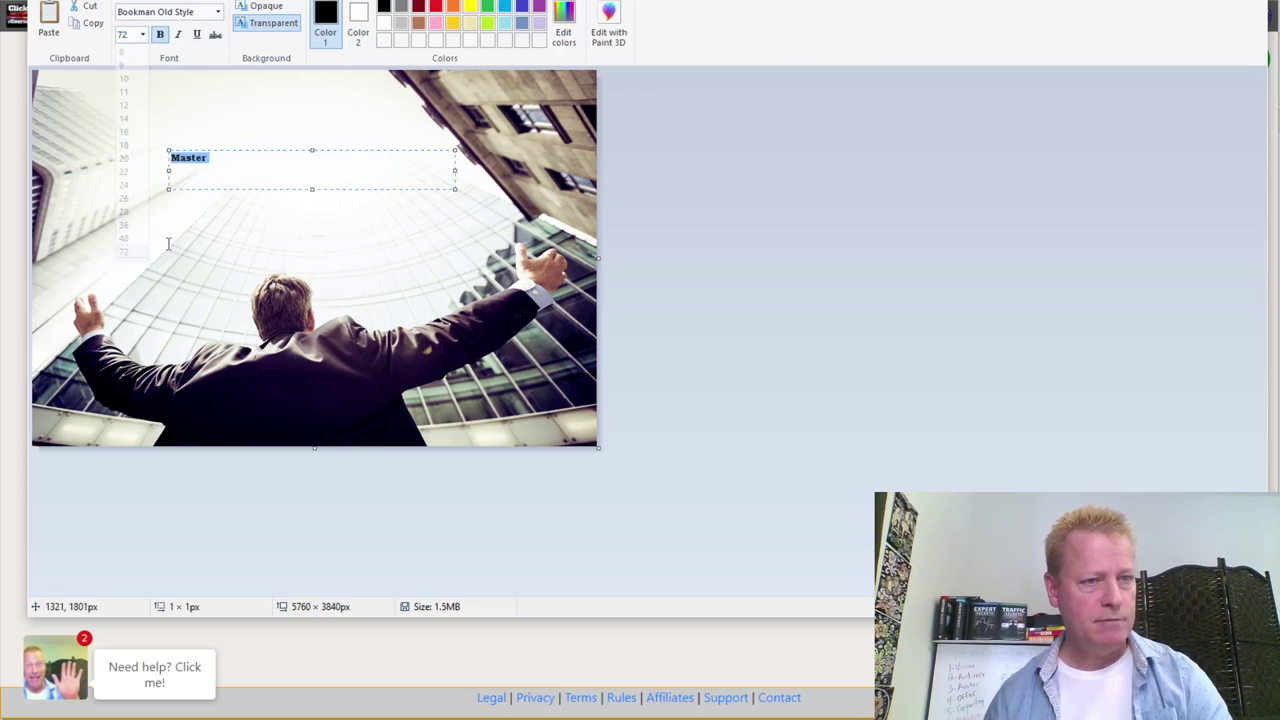
{"action": "type", "text": "150"}
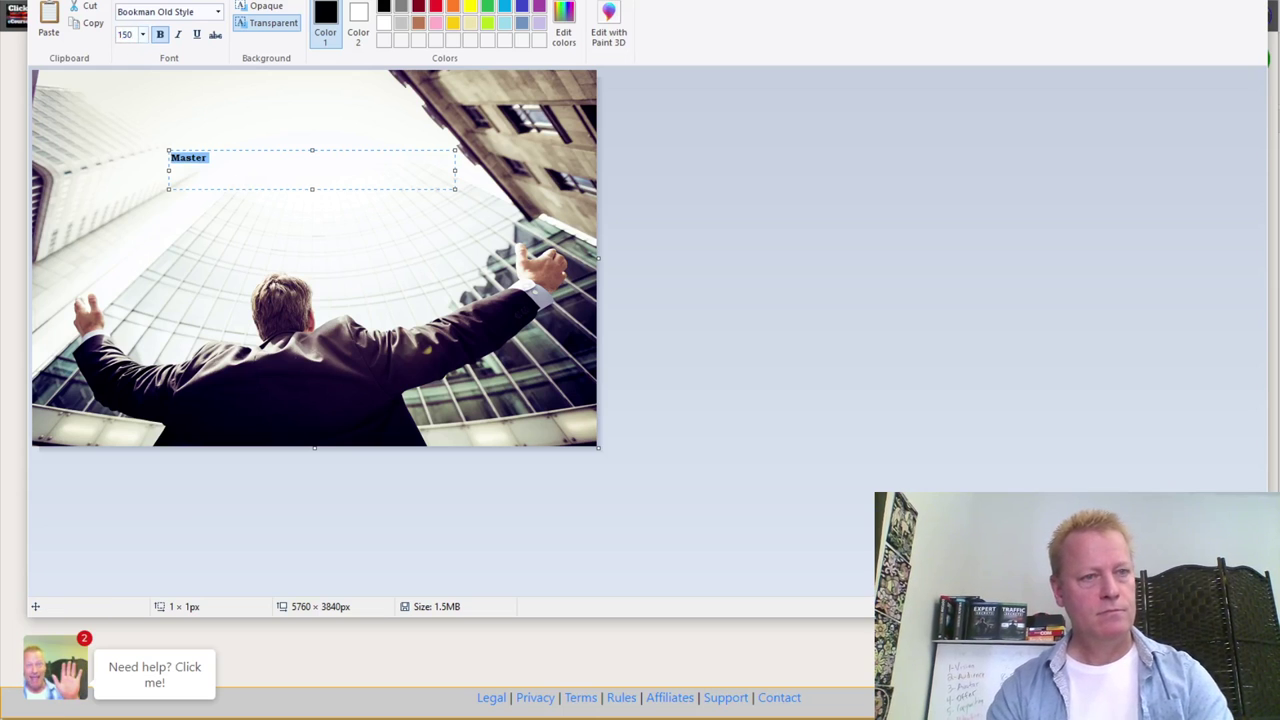
{"action": "key", "text": "Return"}
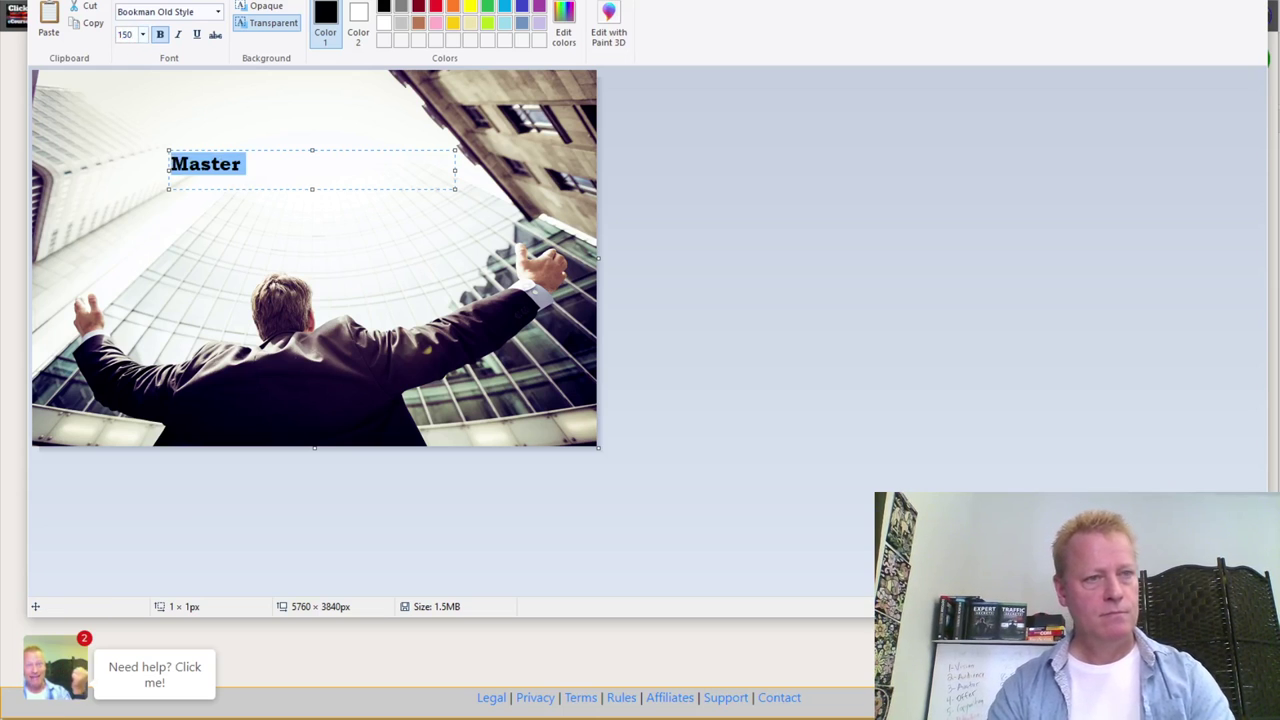
{"action": "left_click", "coordinate": [126, 34]}
{"action": "type", "text": "300"}
{"action": "key", "text": "Return"}
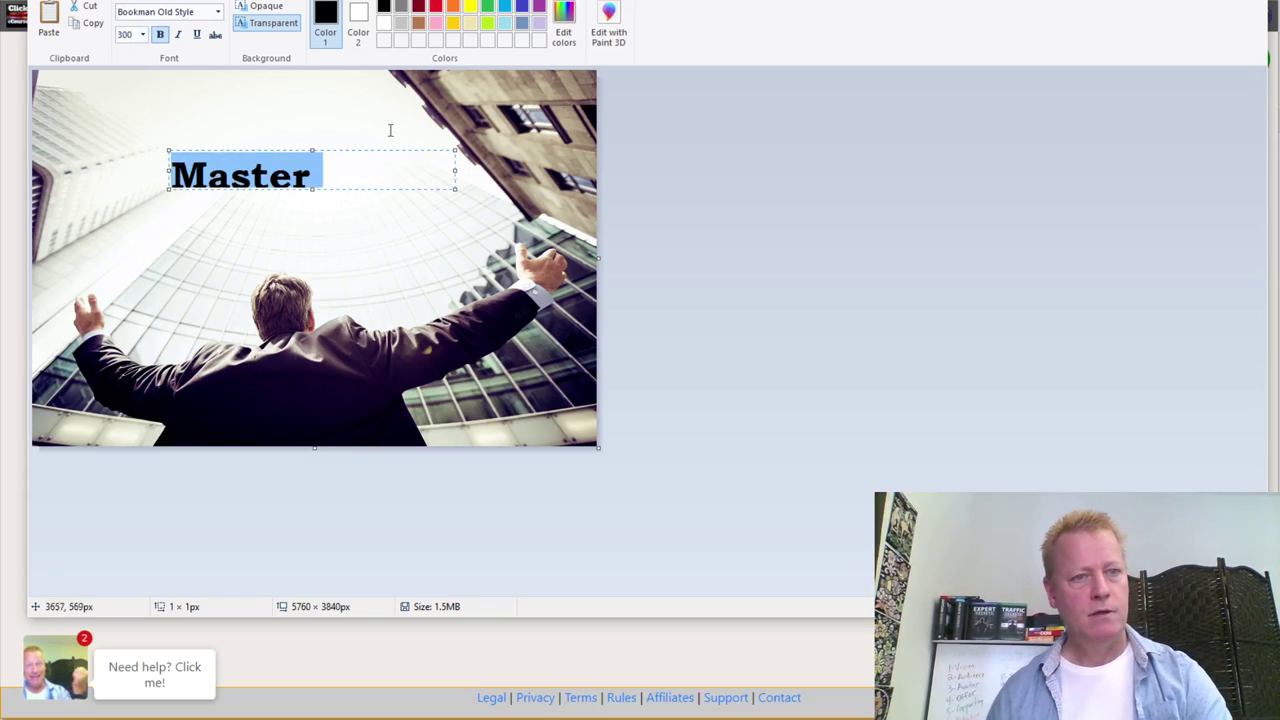
Undo the placed "Master" text and add it again in a larger text box, moved to the upper-left part of the photo
{"action": "left_click_drag", "start_coordinate": [454, 192], "coordinate": [455, 191]}
{"action": "left_click", "coordinate": [336, 184]}
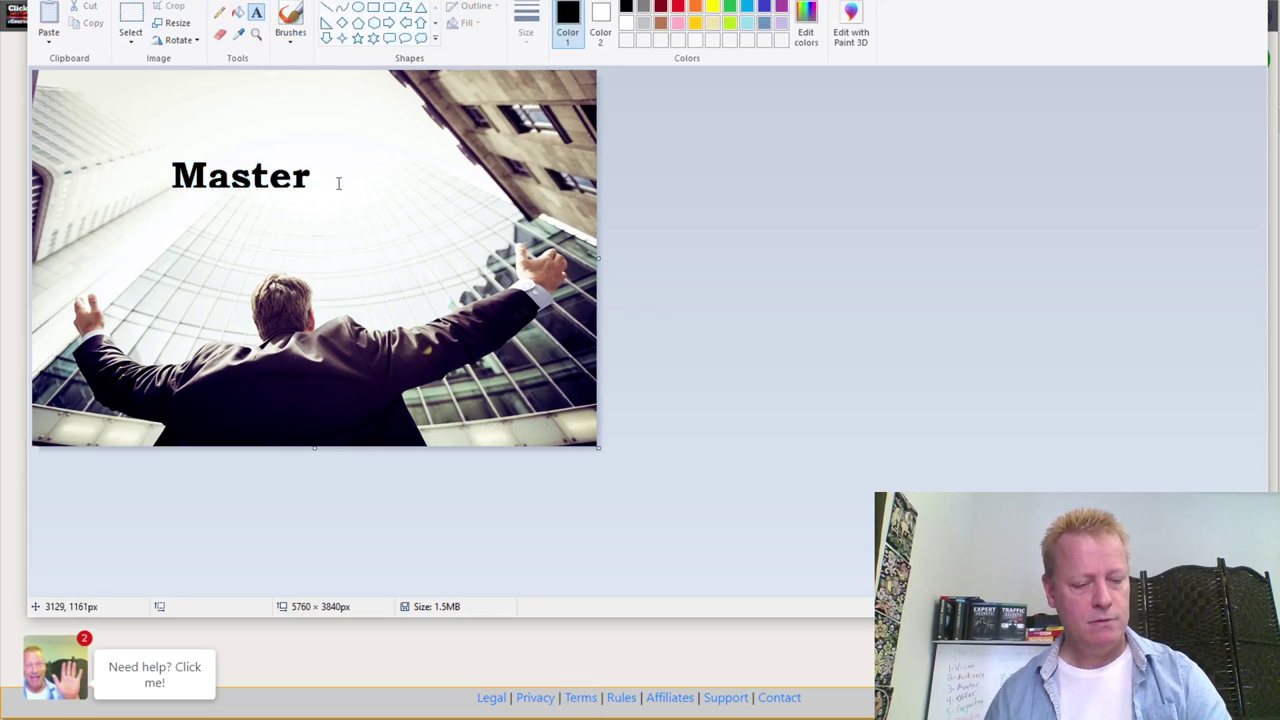
{"action": "key", "text": "ctrl+z"}
{"action": "left_click", "coordinate": [173, 137]}
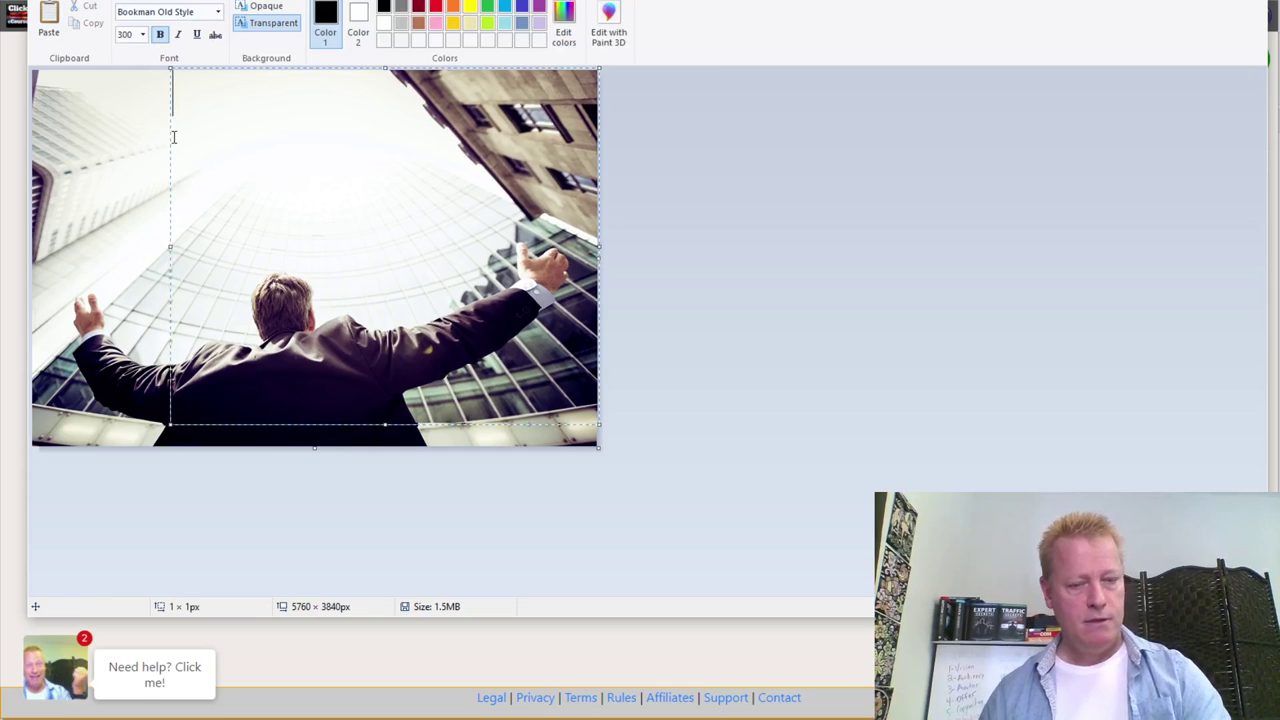
{"action": "type", "text": "Master"}
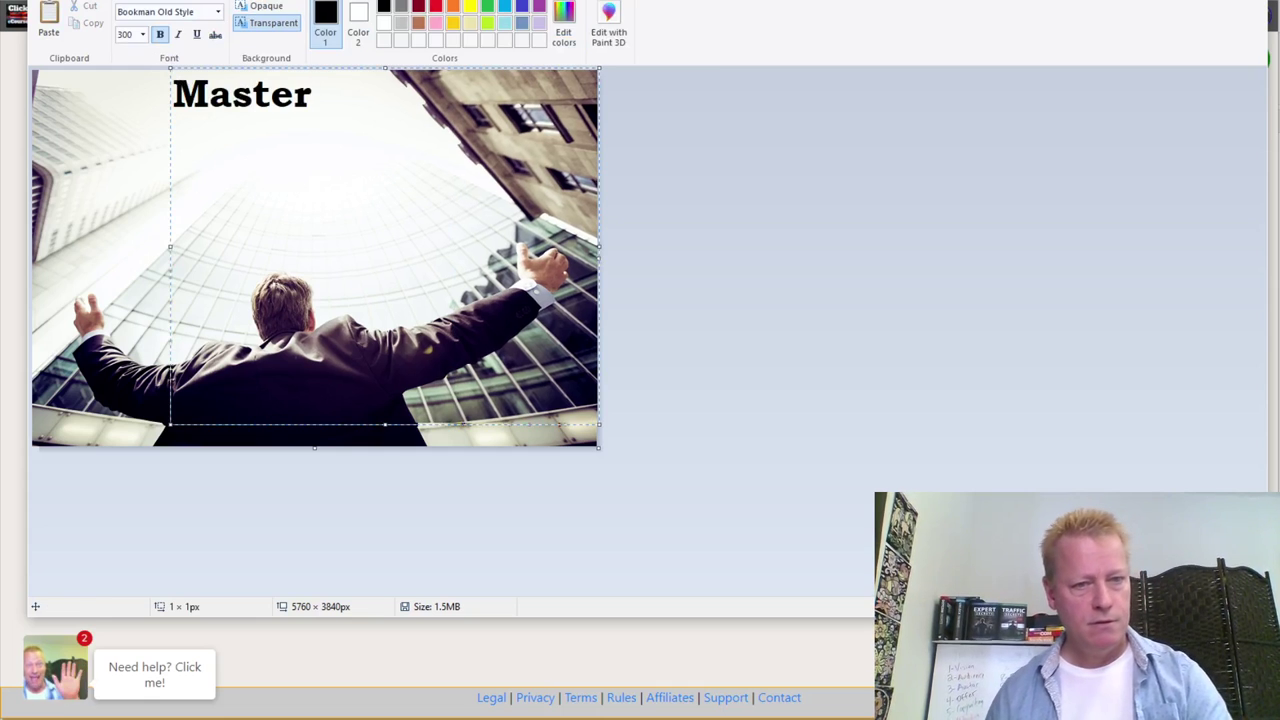
{"action": "left_click_drag", "start_coordinate": [388, 424], "coordinate": [354, 190]}
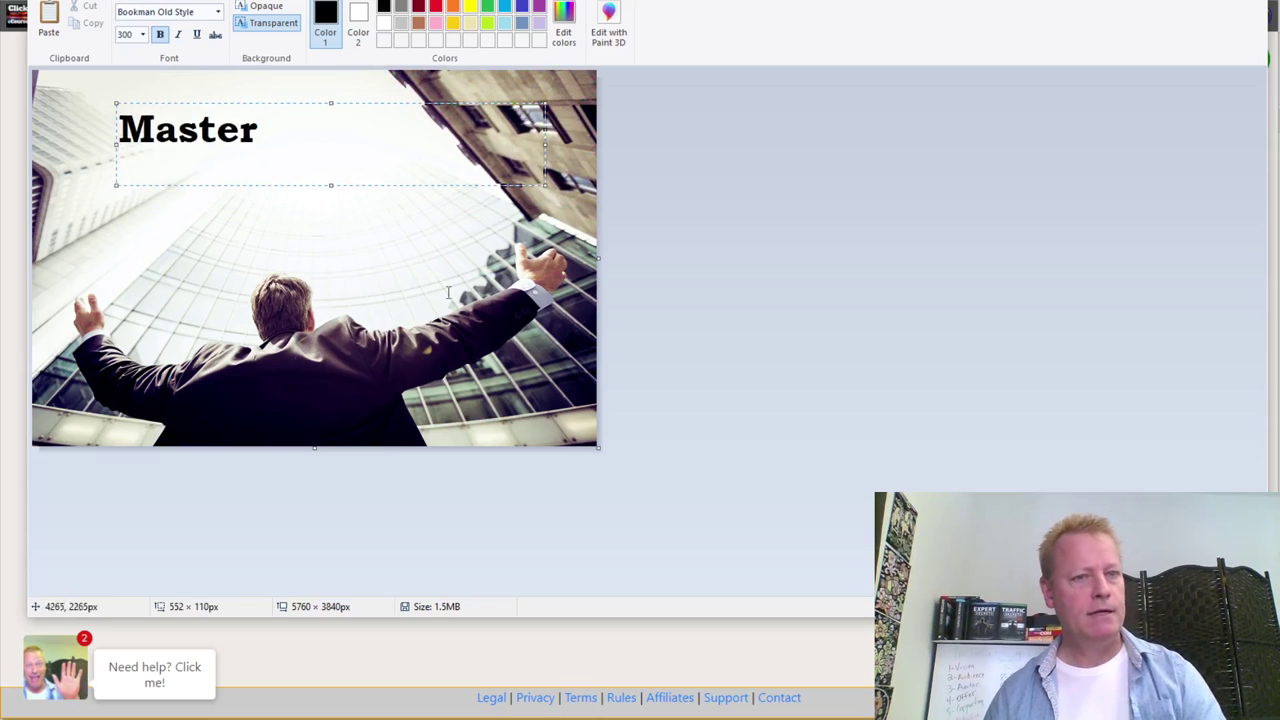
{"action": "left_click", "coordinate": [222, 217]}
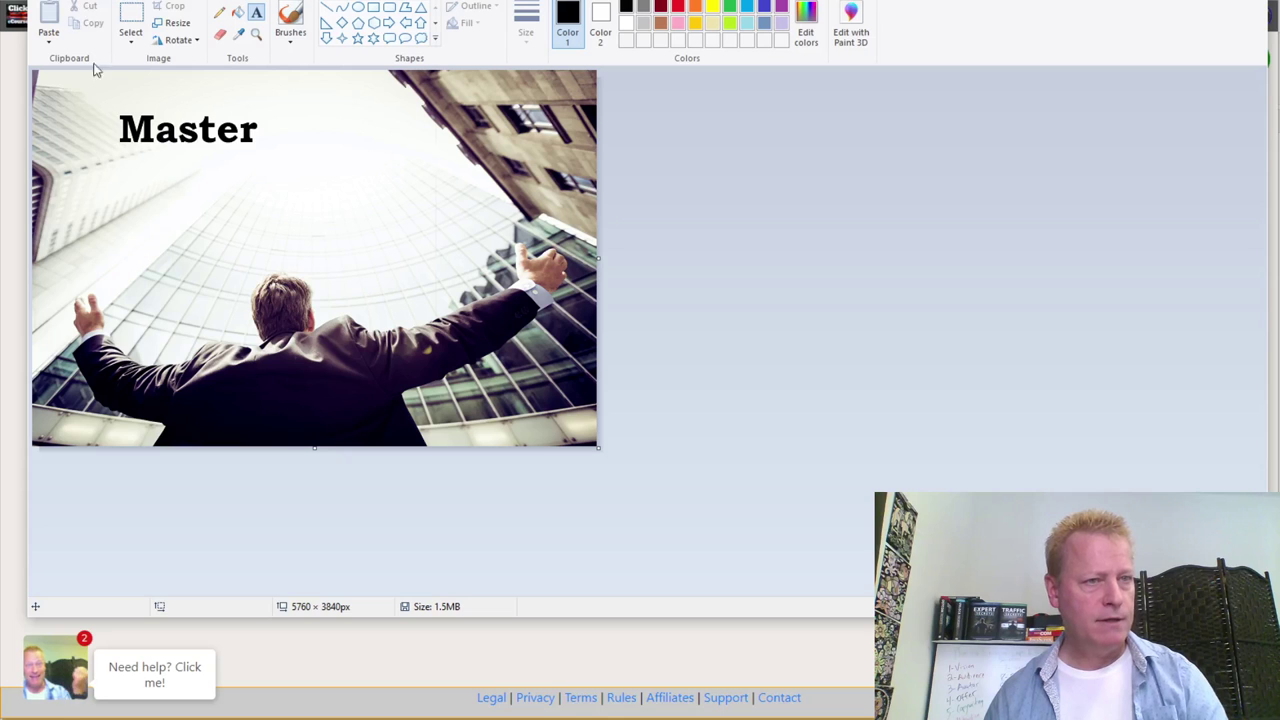
Save the edited photo as a JPEG named "master" in the Downloads folder and close Paint
{"action": "left_click", "coordinate": [50, 0]}
{"action": "left_click", "coordinate": [108, 115]}
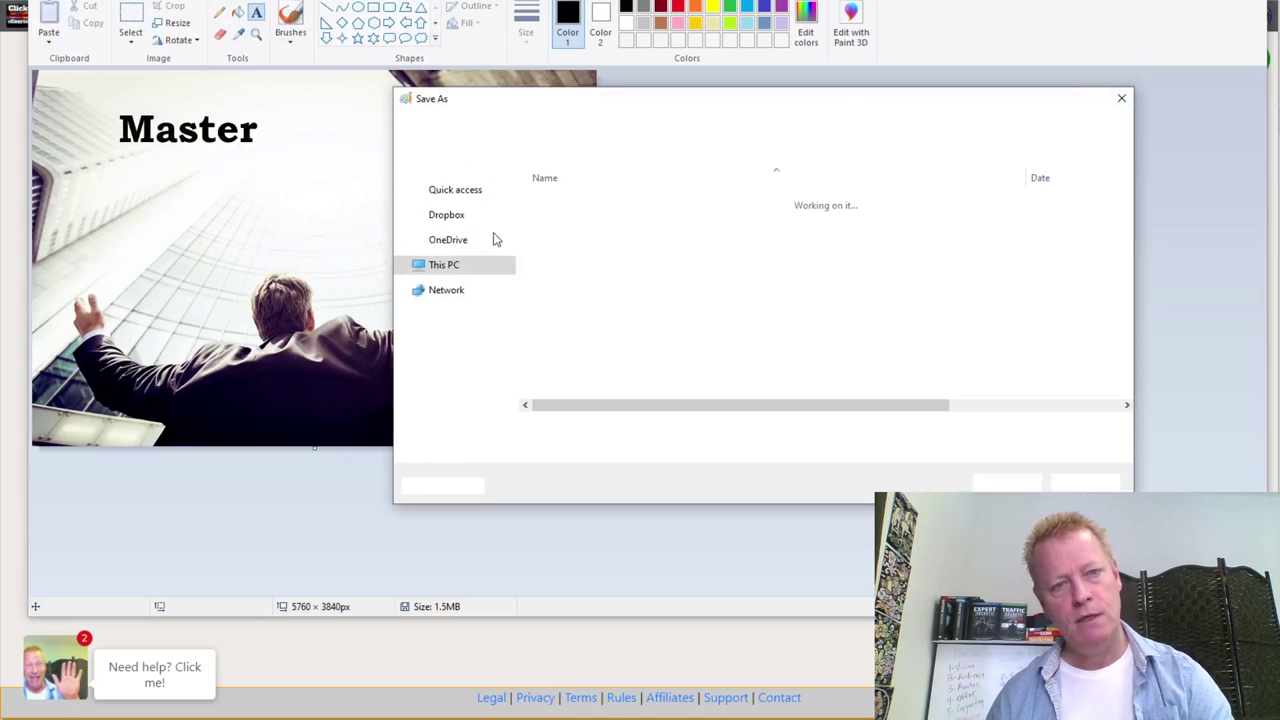
{"action": "left_click_drag", "start_coordinate": [509, 340], "coordinate": [501, 171]}
{"action": "left_click", "coordinate": [455, 228]}
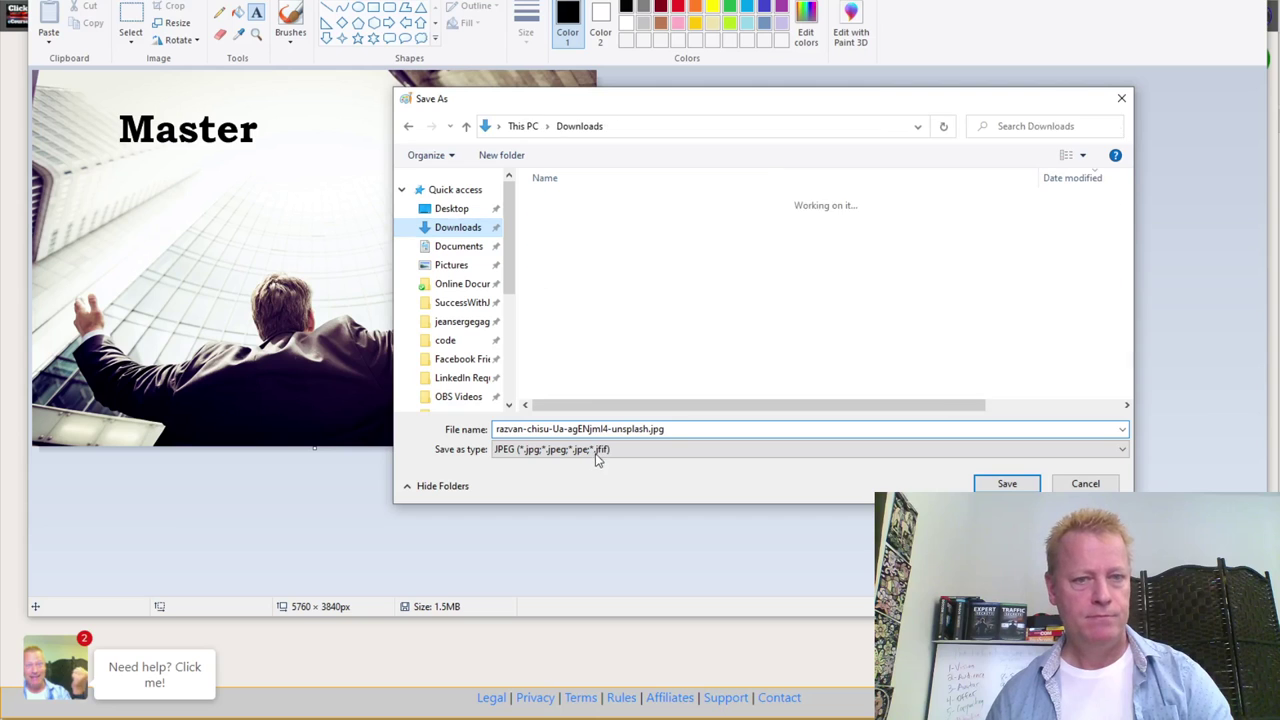
{"action": "left_click", "coordinate": [749, 428]}
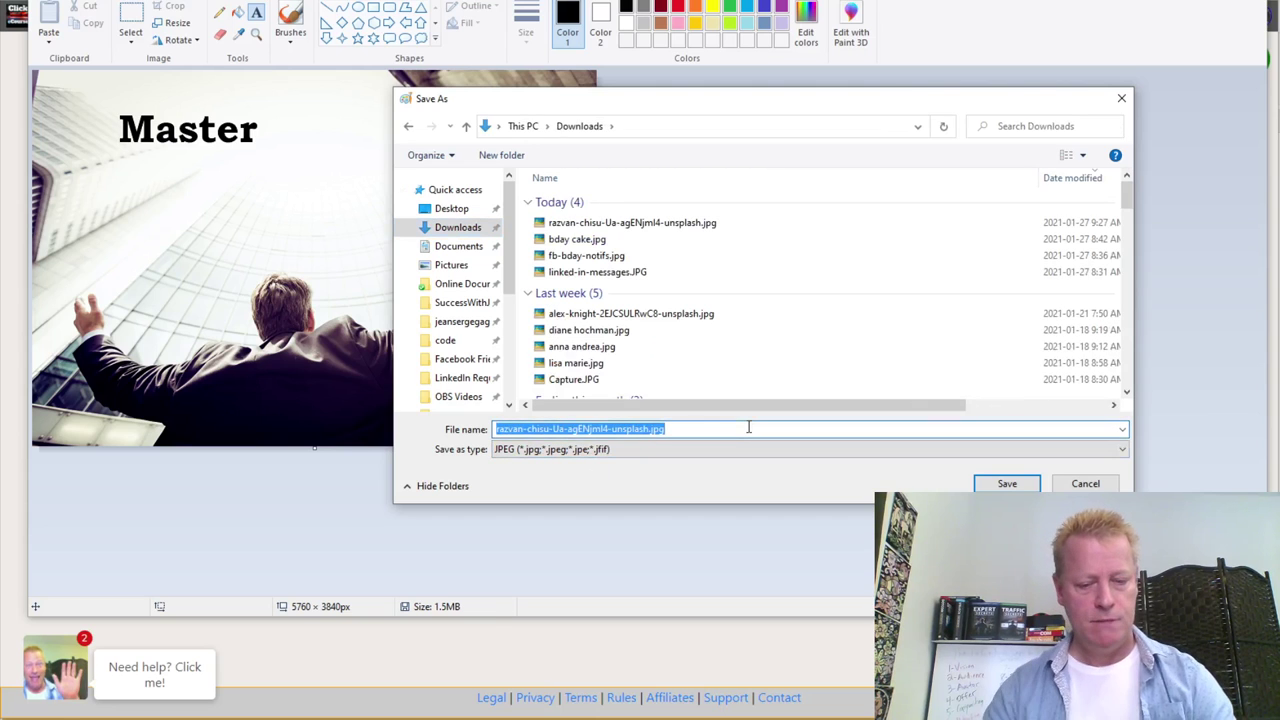
{"action": "type", "text": "master"}
{"action": "key", "text": "Return"}
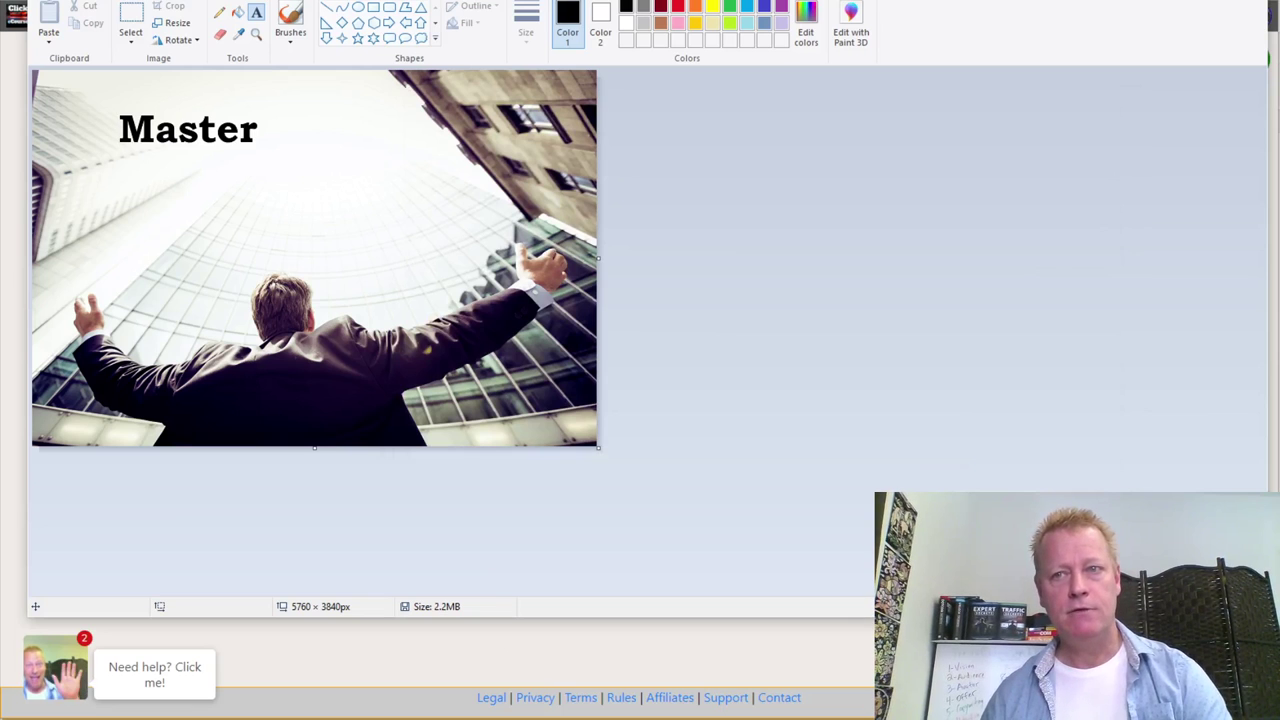
{"action": "left_click", "coordinate": [1245, 1]}
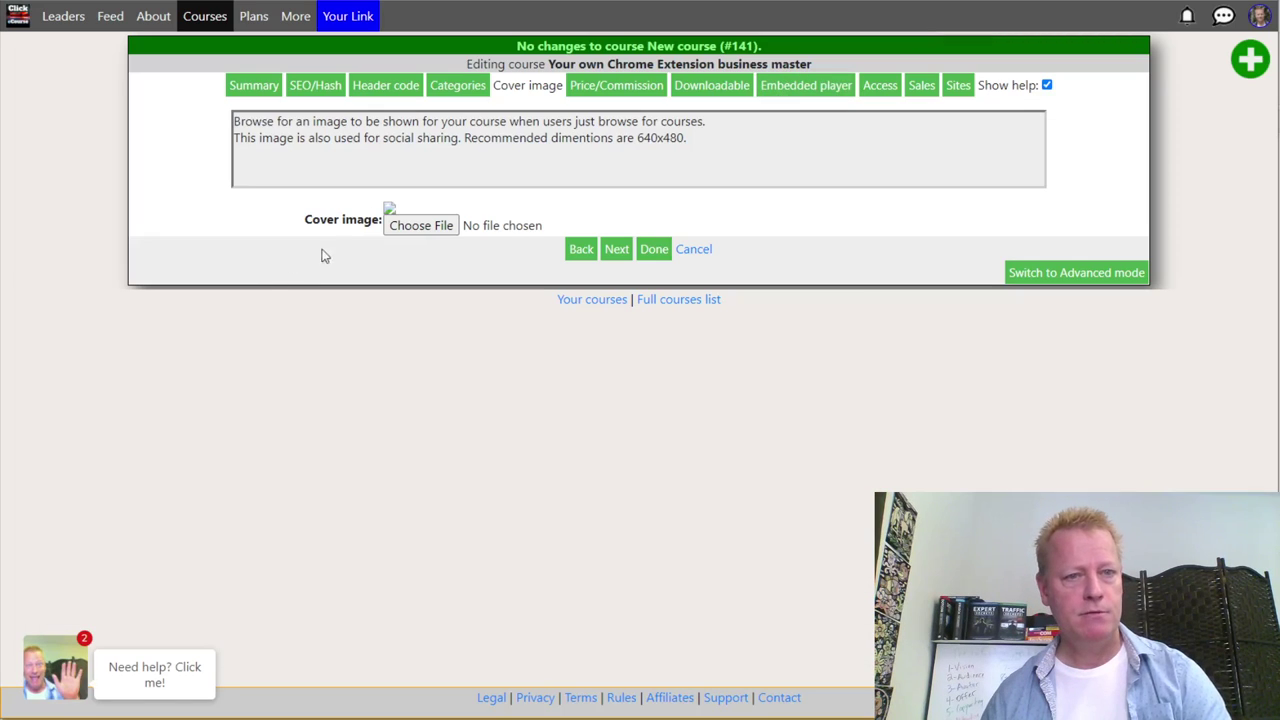
Choose master.jpg as the course's cover image and save it to continue
{"action": "left_click", "coordinate": [407, 223]}
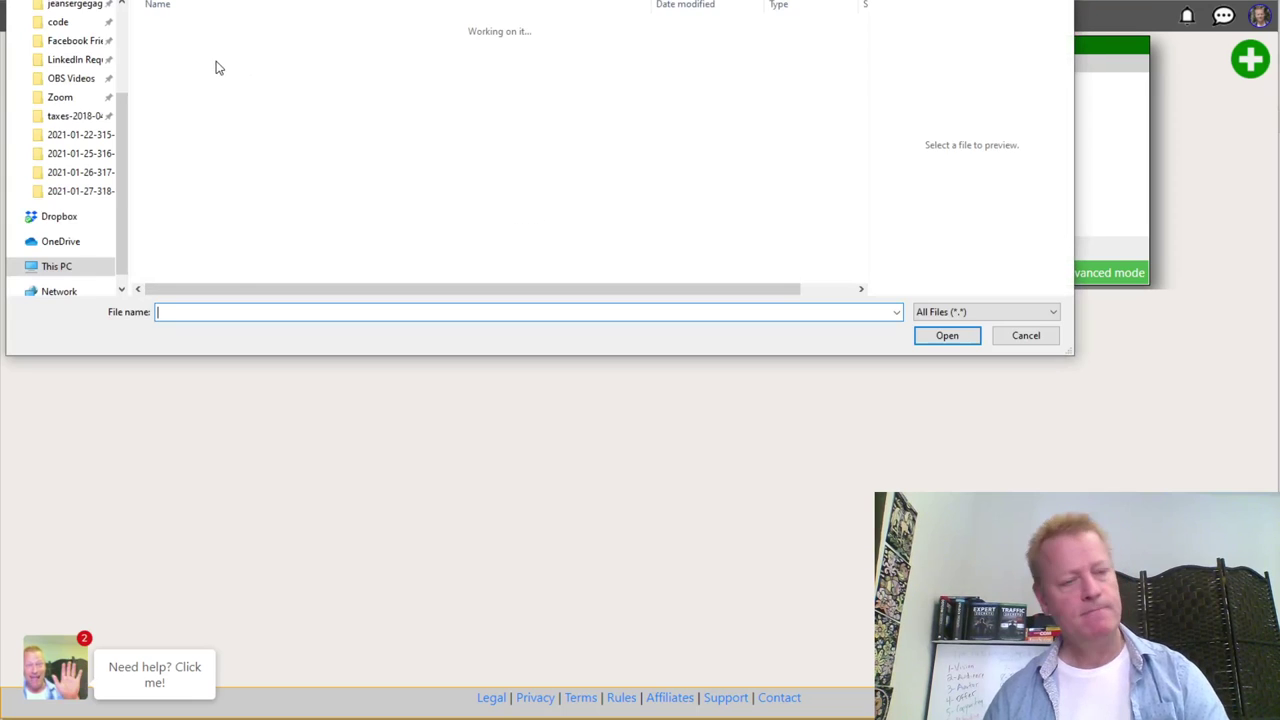
{"action": "left_click", "coordinate": [190, 49]}
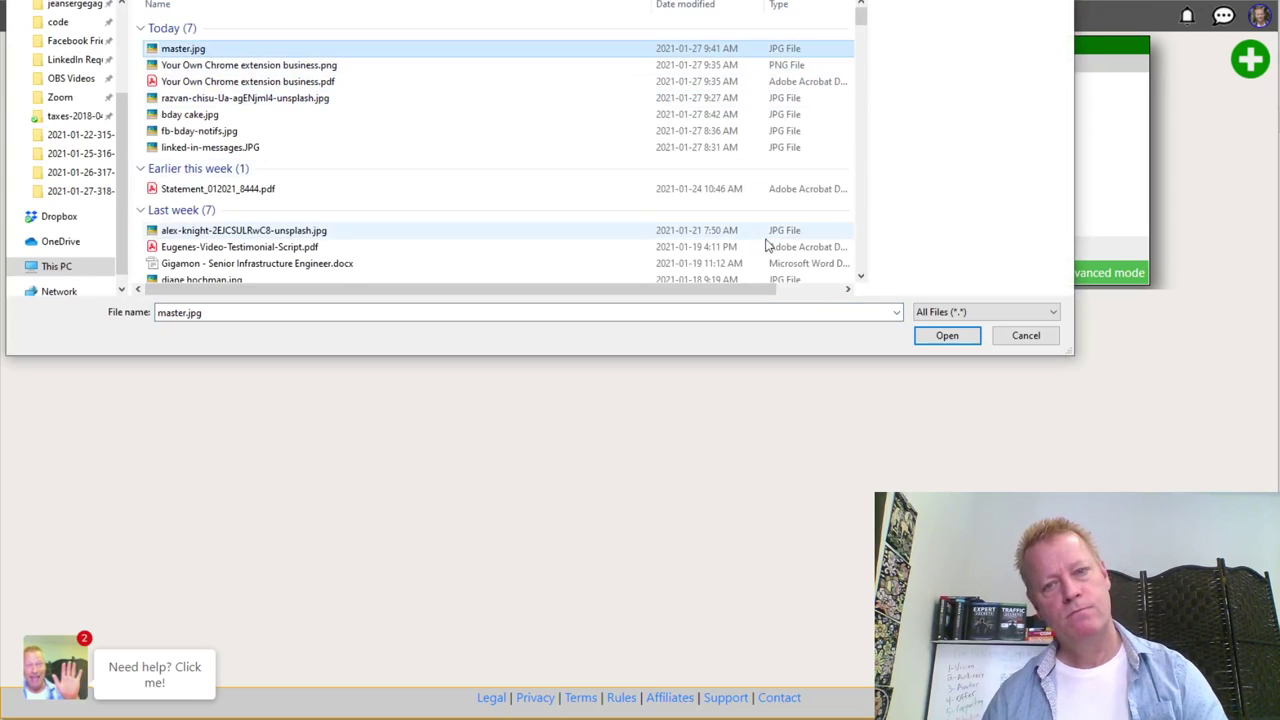
{"action": "left_click", "coordinate": [945, 335]}
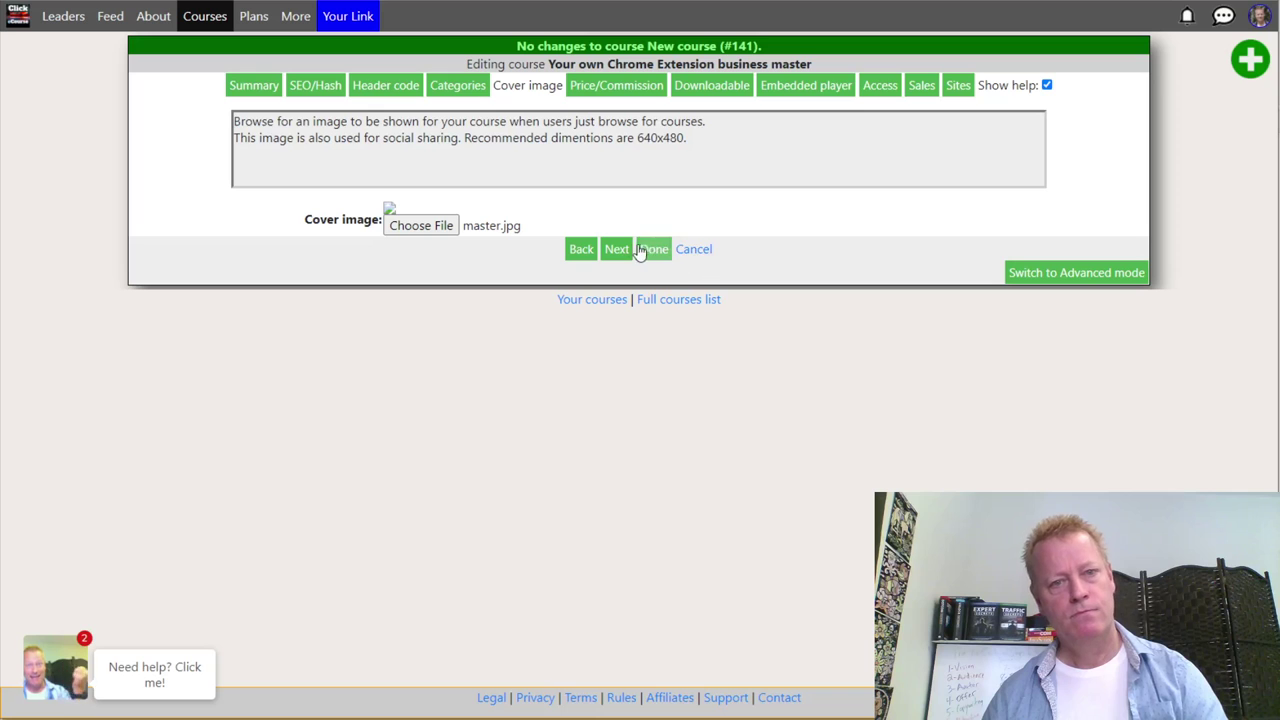
{"action": "left_click", "coordinate": [641, 251]}
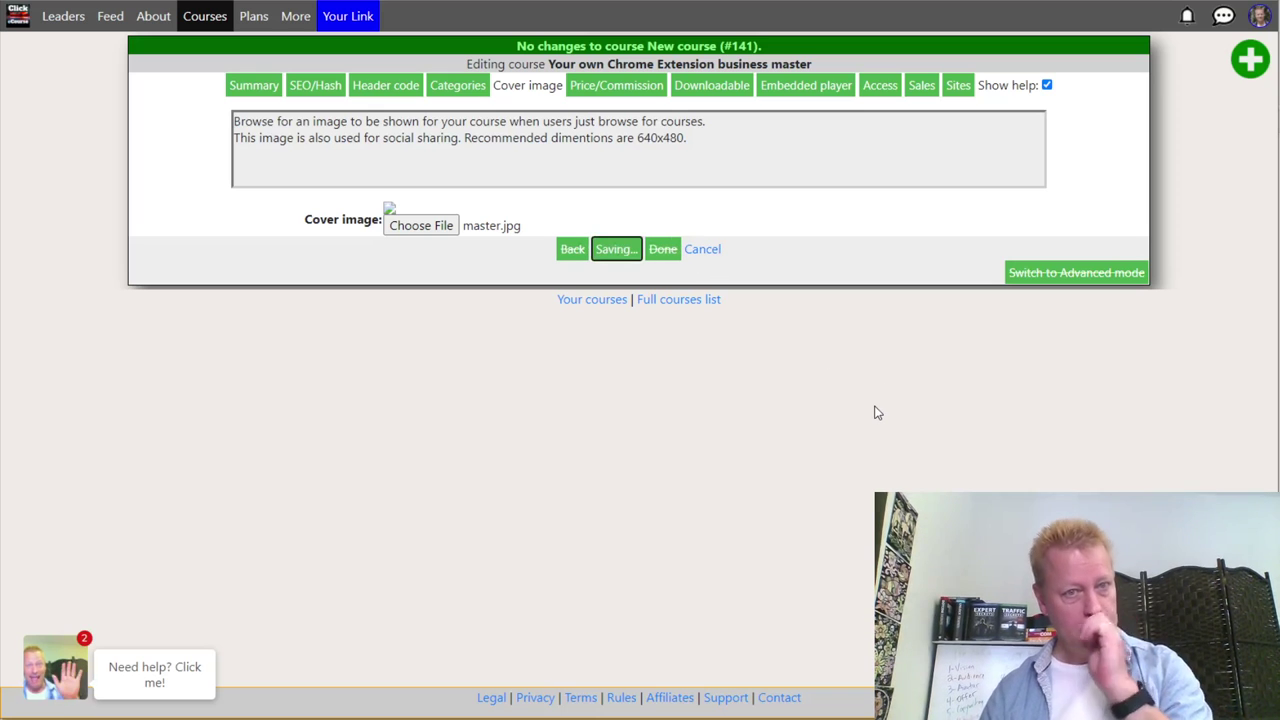